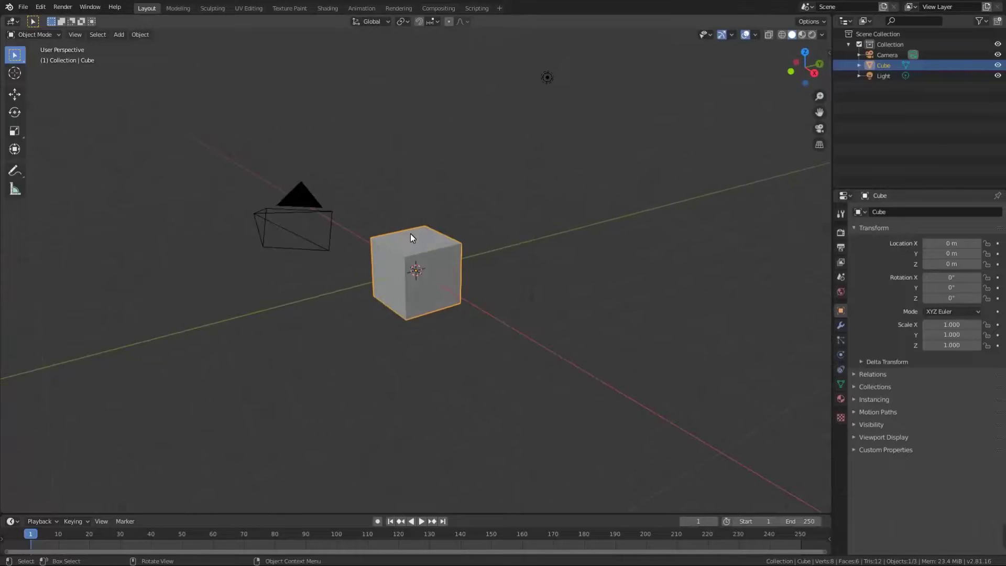
Flatten the default cube along Z into a thin slab
scroll(411, 234, up, 4)
scroll(412, 233, down, 5)
scroll(473, 259, up, 3)
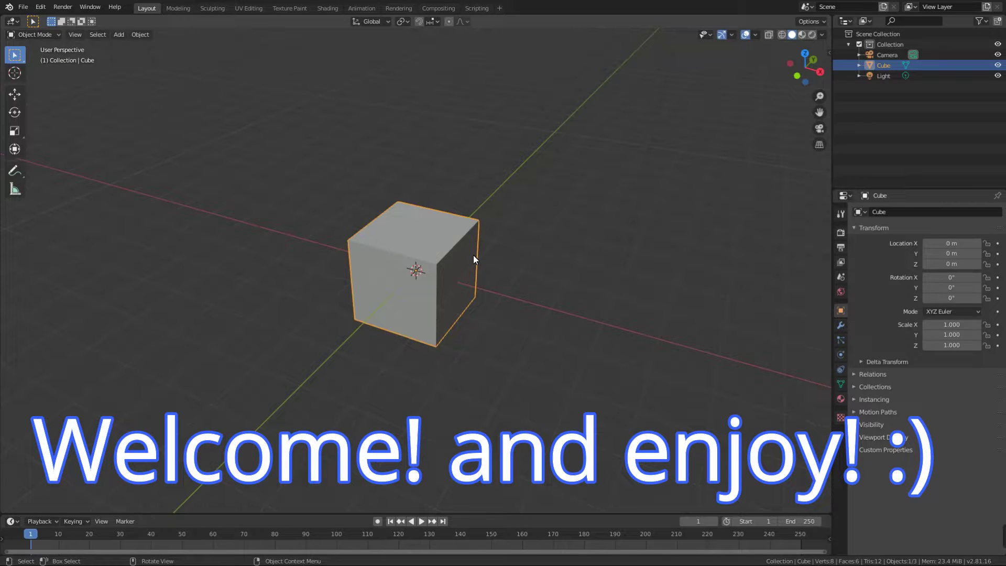
key(x)
key(Escape)
key(s)
key(z)
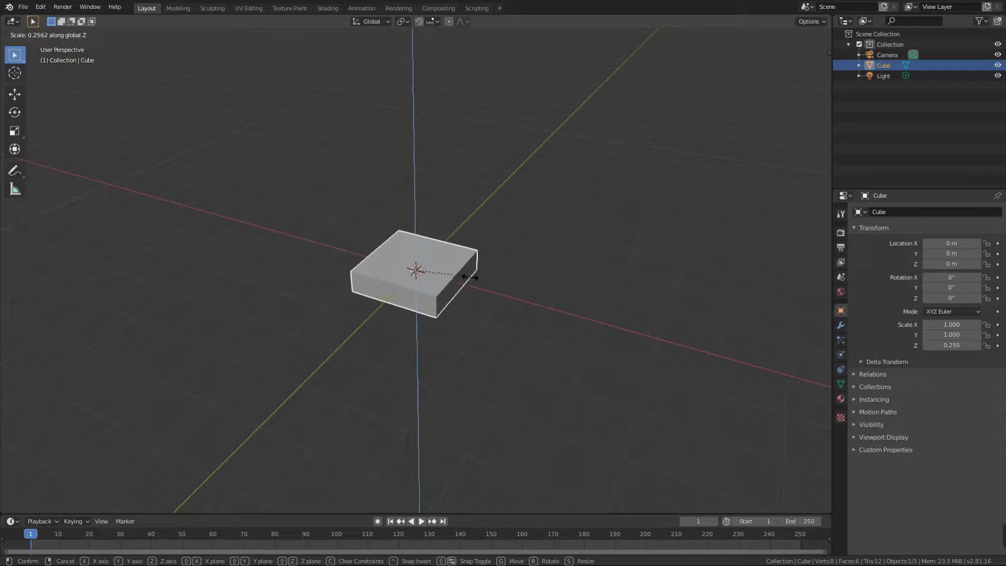
click(423, 272)
Enlarge the slab uniformly to about 3.936 × 3.936 × 0.126
key(s)
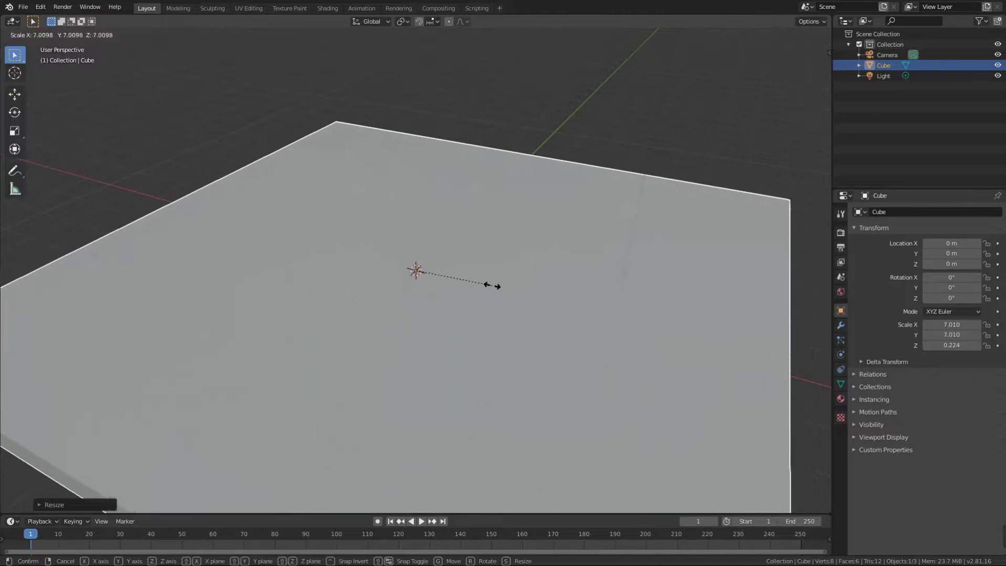
click(461, 275)
mouse_move(528, 243)
middle_down()
mouse_move(541, 234)
mouse_move(499, 247)
middle_up()
scroll(475, 271, down, 3)
scroll(475, 271, up, 3)
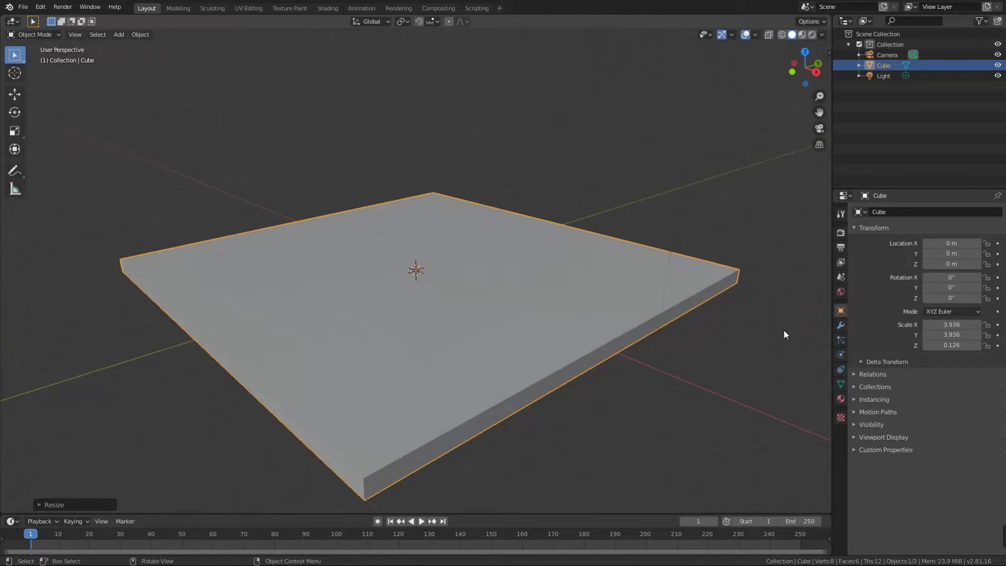
click(839, 326)
Add a Solidify modifier to the slab, then remove it again
click(870, 211)
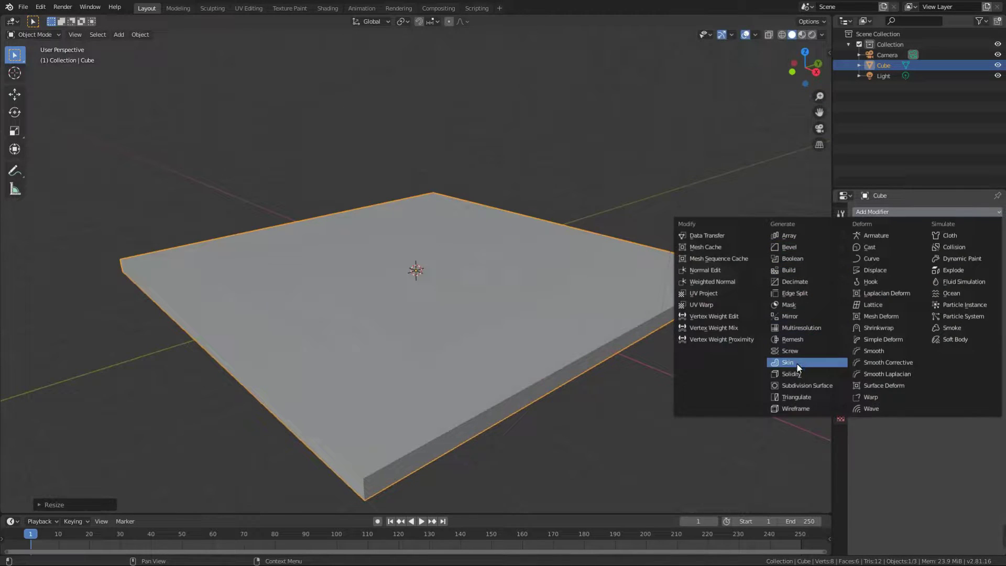
click(807, 373)
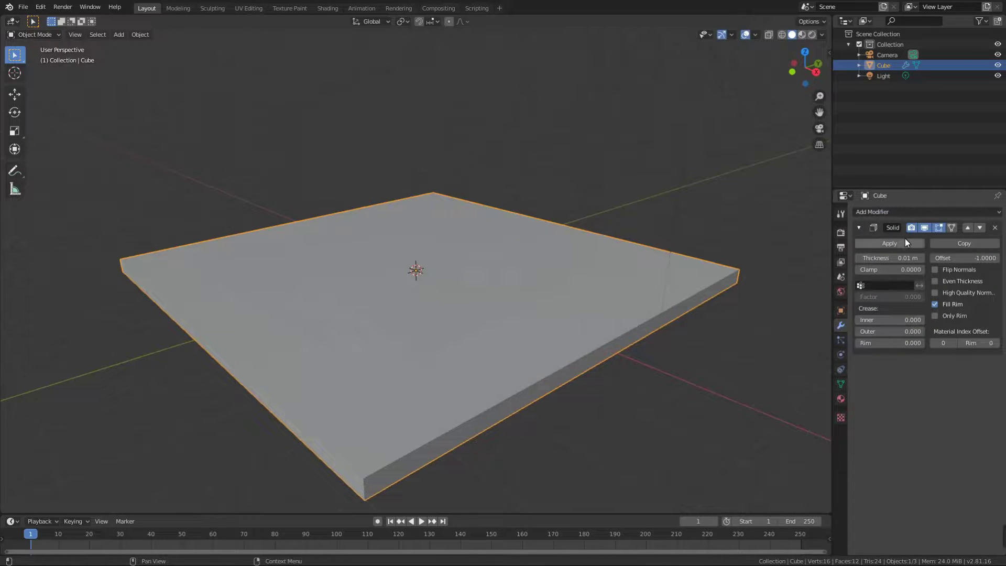
click(993, 230)
Add a Bevel modifier with 6 segments and 0.19 m width, and apply it
click(993, 212)
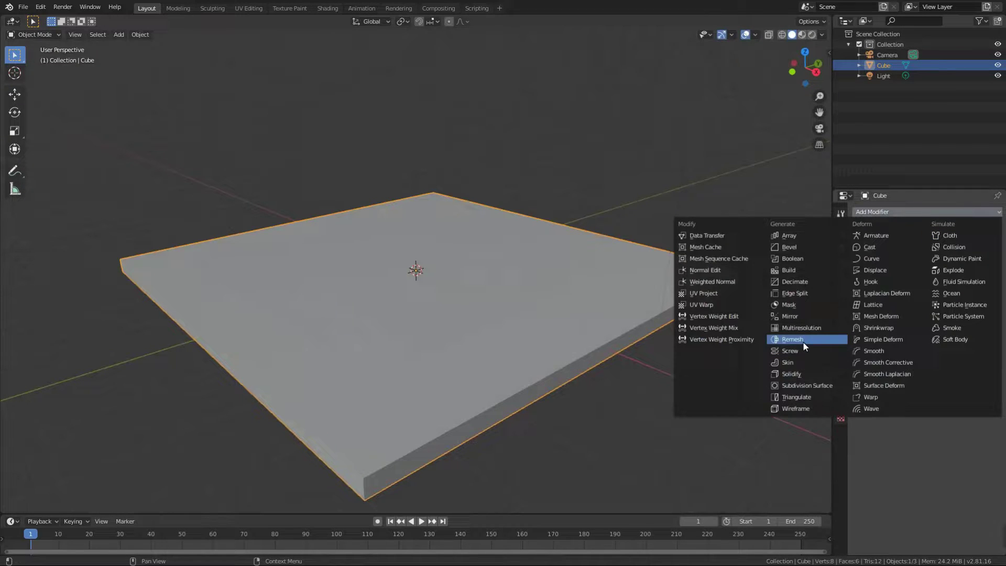
click(800, 247)
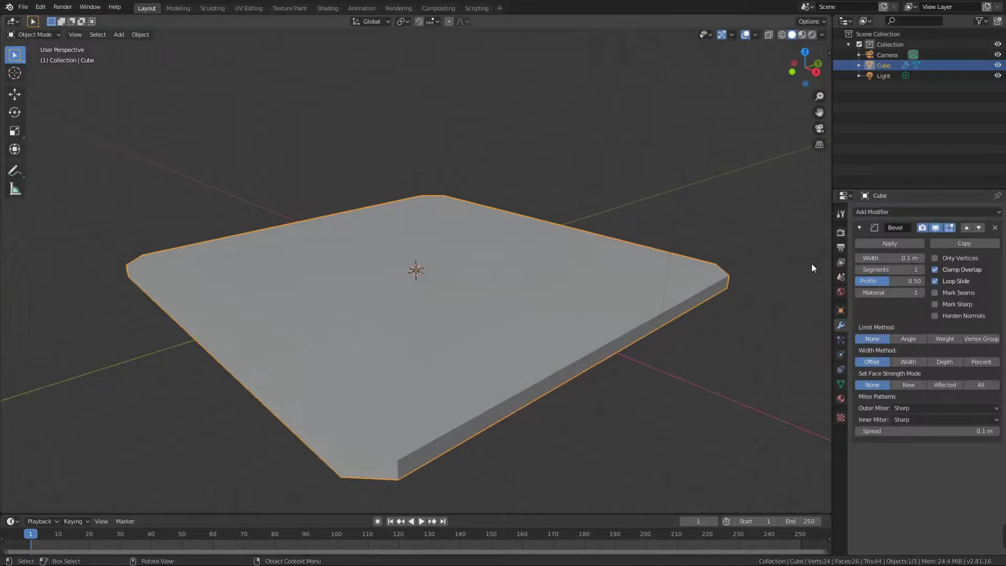
click(923, 269)
click(922, 268)
click(923, 268)
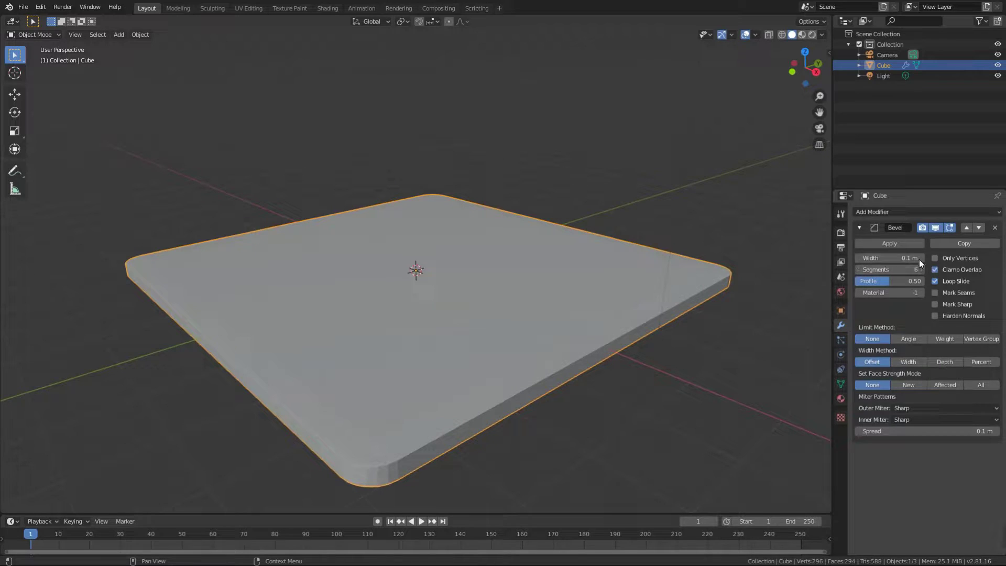
drag(921, 262, 938, 262)
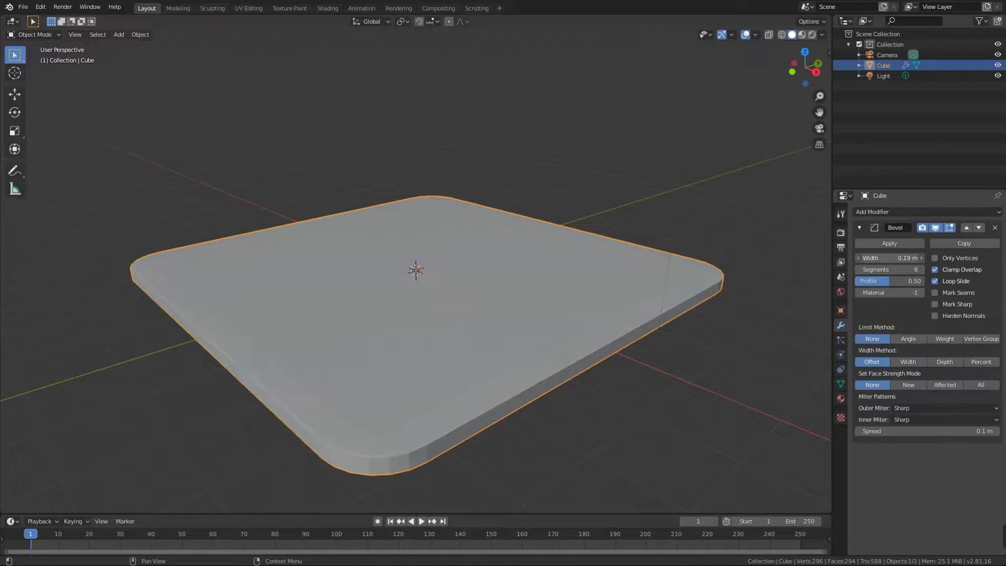
click(890, 244)
scroll(395, 260, down, 3)
scroll(420, 284, up, 4)
Shade the bevelled slab smooth from its context menu, then reselect it
right_click(421, 288)
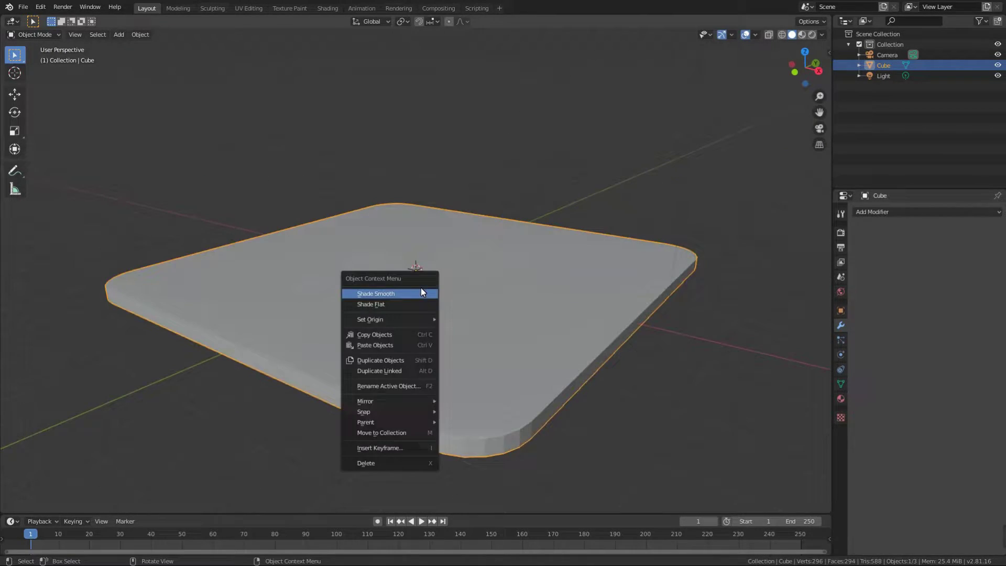
click(422, 292)
mouse_move(422, 292)
middle_down()
mouse_move(477, 278)
mouse_move(540, 304)
middle_up()
key(alt+a)
scroll(486, 295, up, 5)
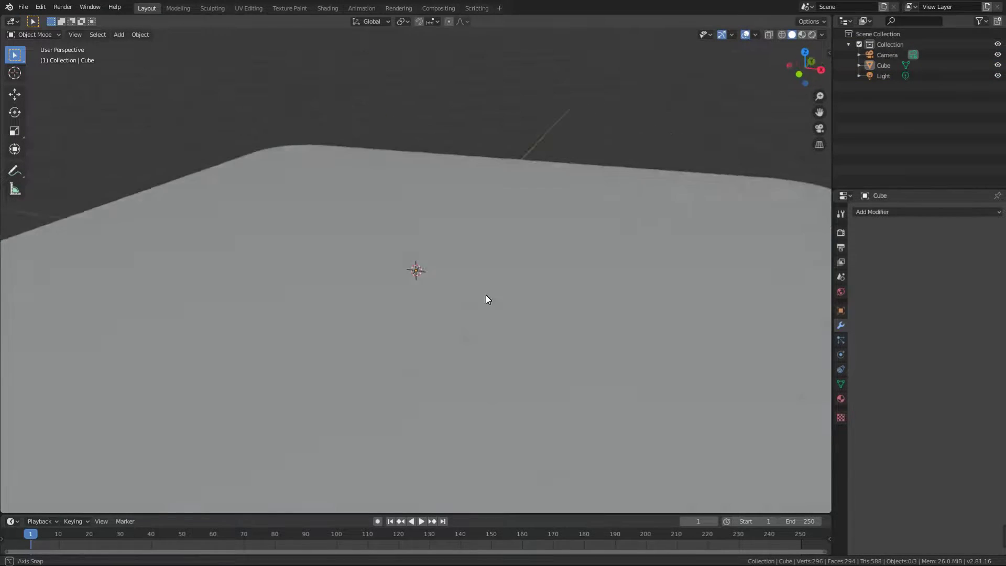
click(506, 326)
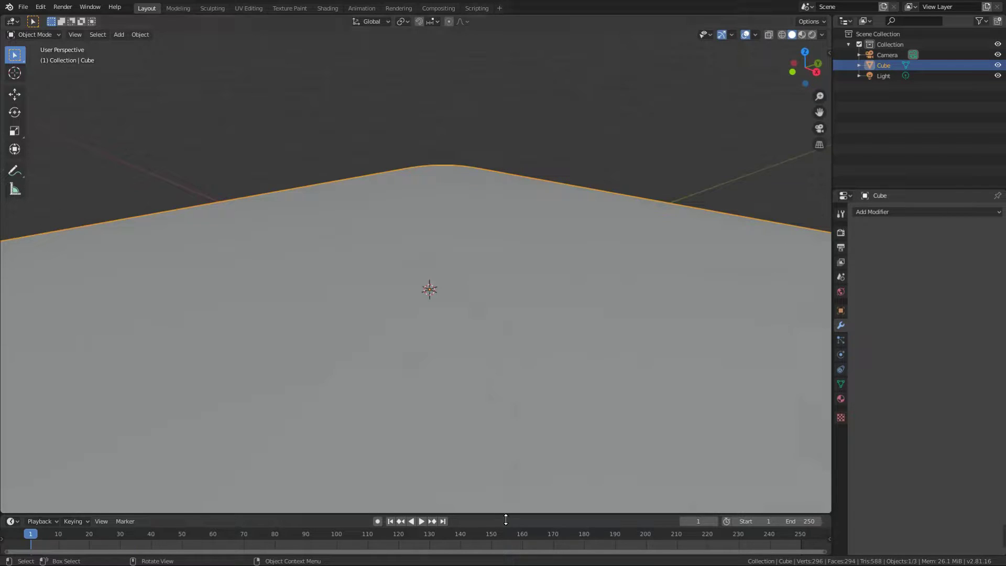
drag(506, 504, 506, 300)
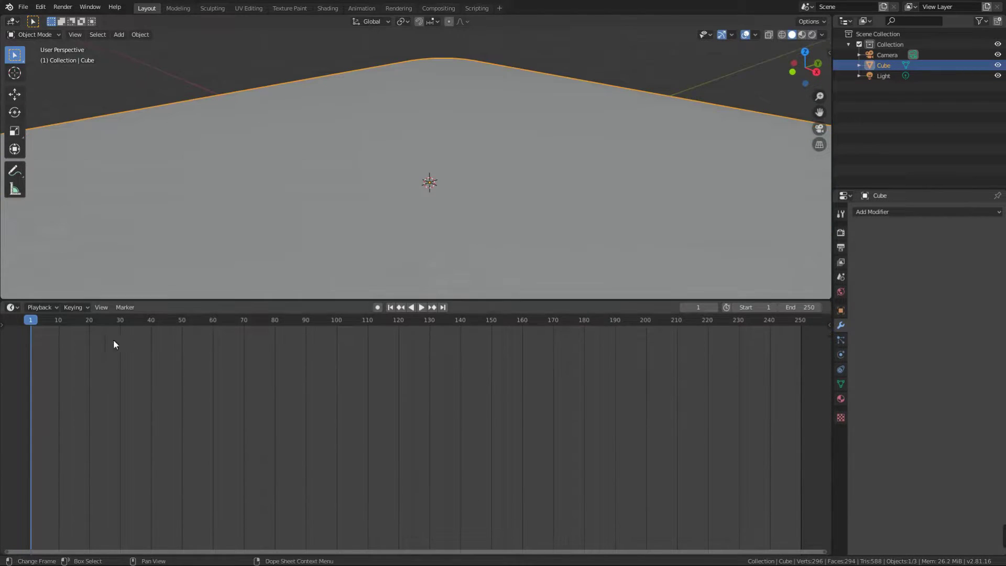
Turn the lower area into a Shader Editor and add a wood.jpg Image Texture node
click(12, 307)
click(55, 384)
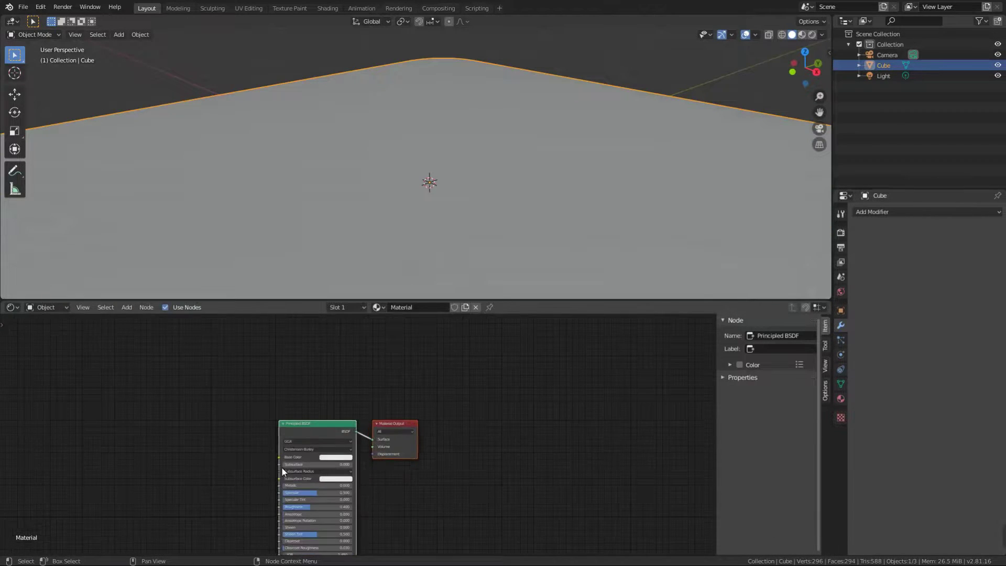
scroll(184, 459, up, 2)
middle_drag(183, 459, 359, 412)
key(shift+a)
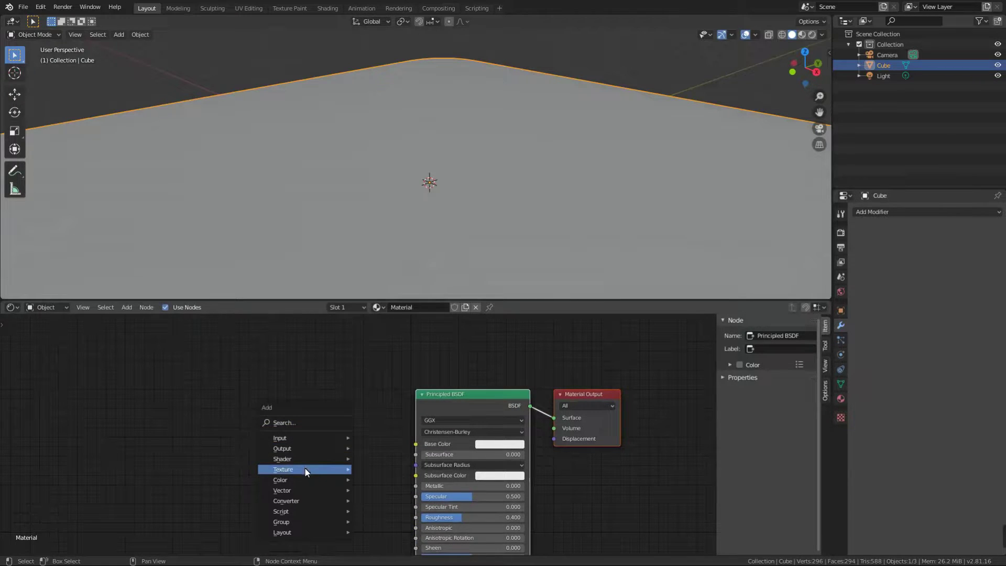
mouse_move(304, 470)
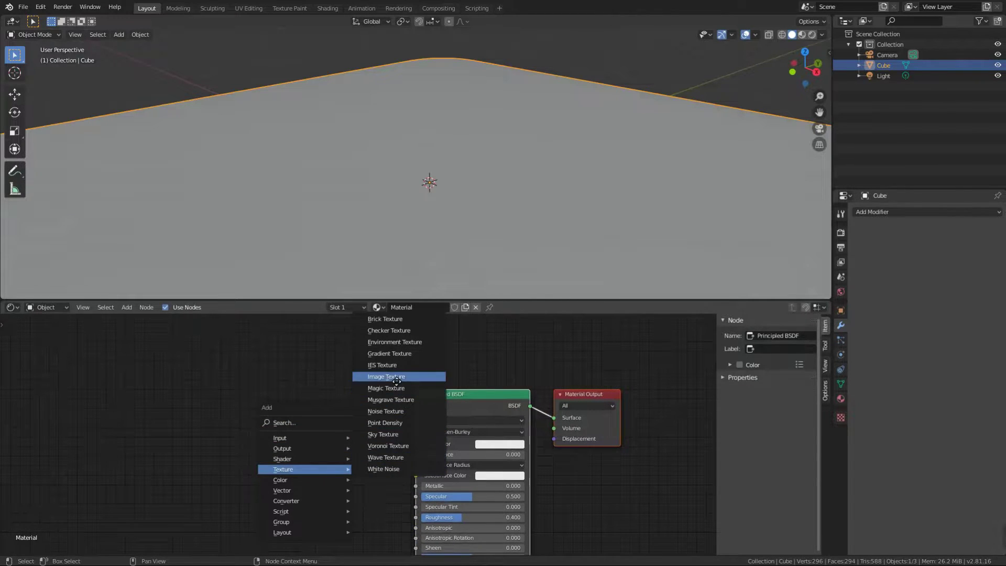
click(397, 381)
click(169, 431)
Add a Texture Coordinate node feeding UV into the image, and wire the image to Base Color
key(shift+a)
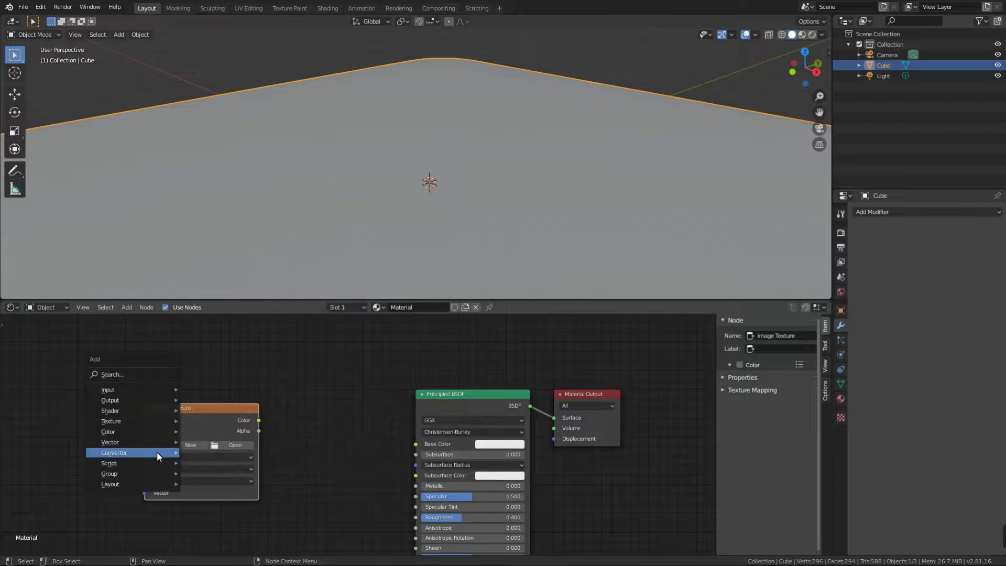
mouse_move(132, 390)
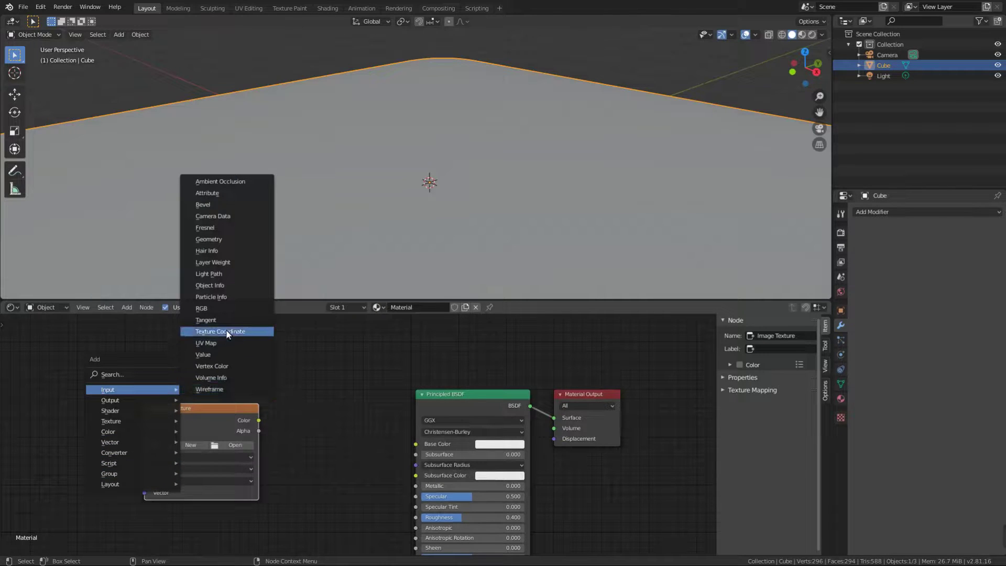
click(228, 332)
click(92, 418)
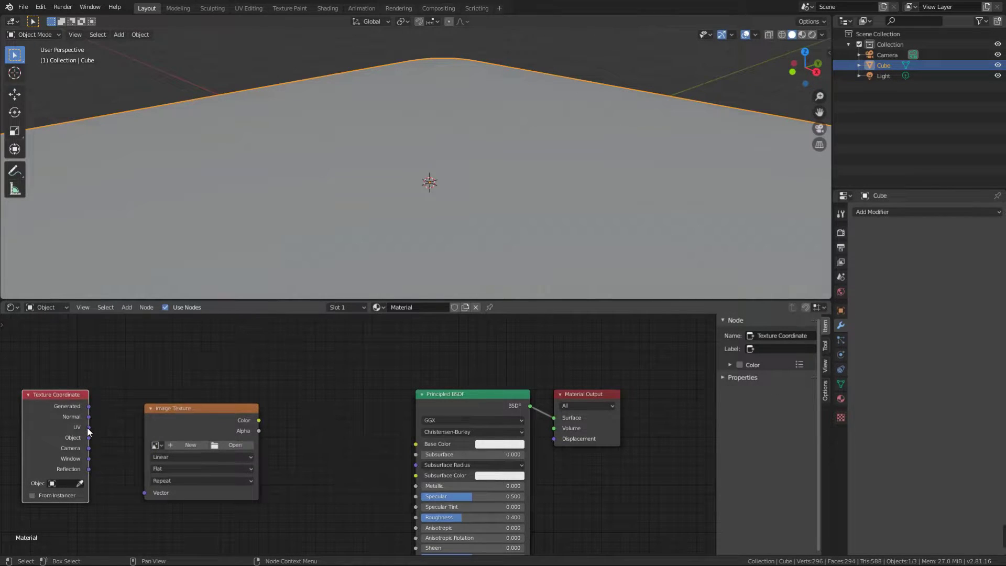
drag(87, 428, 156, 486)
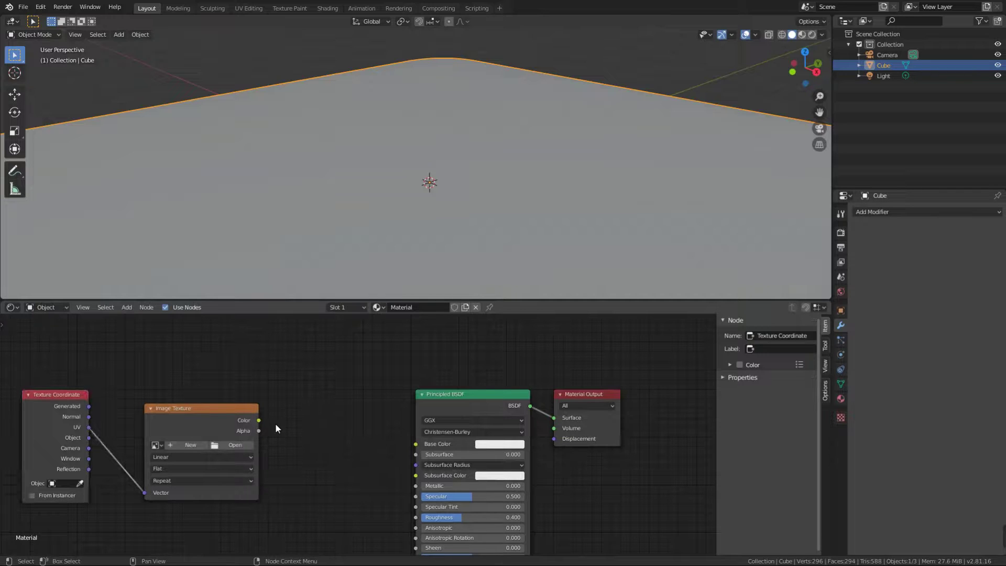
drag(259, 421, 416, 444)
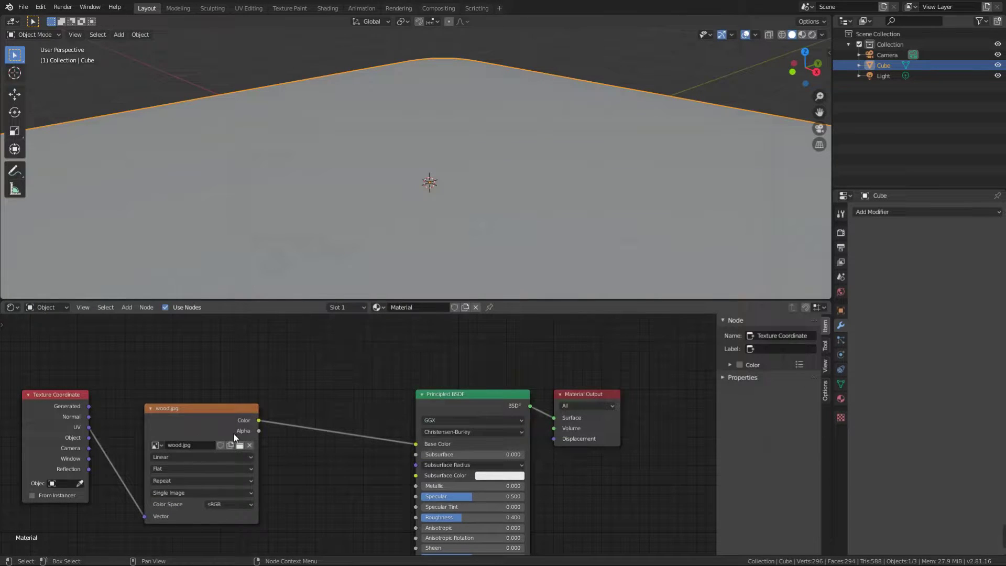
Insert a Bright/Contrast node before Base Color and view the slab in Material Preview
key(shift+a)
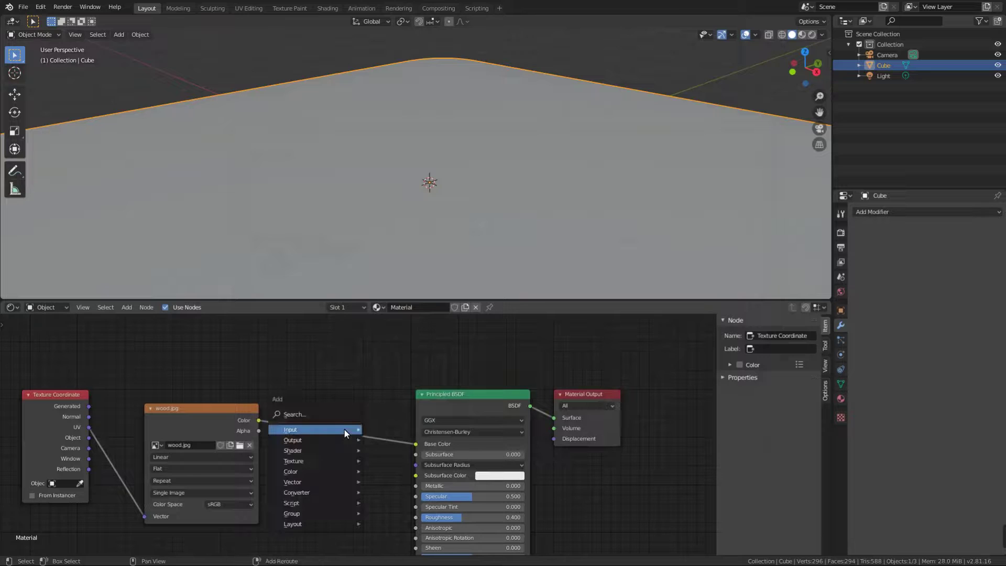
mouse_move(292, 471)
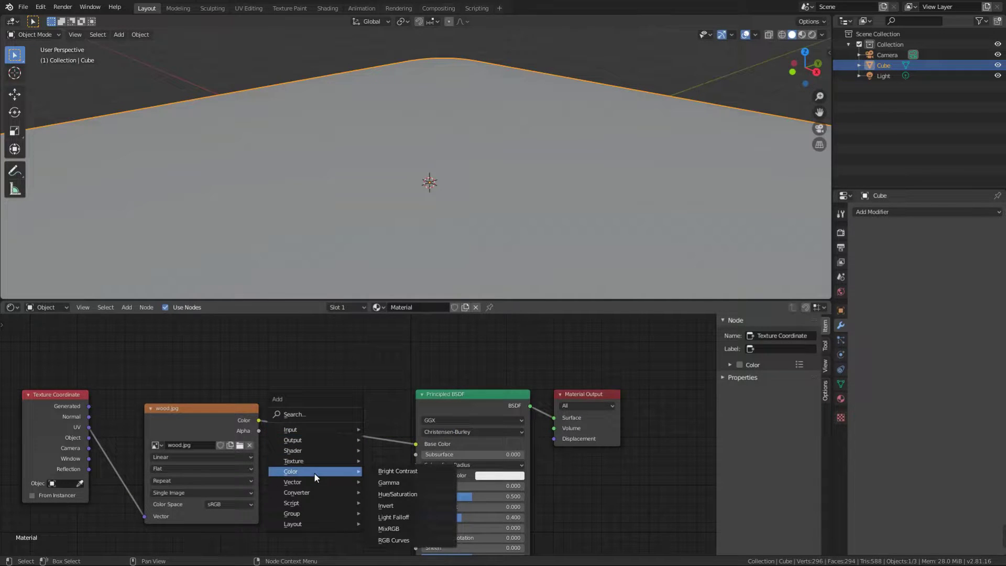
click(401, 473)
click(309, 412)
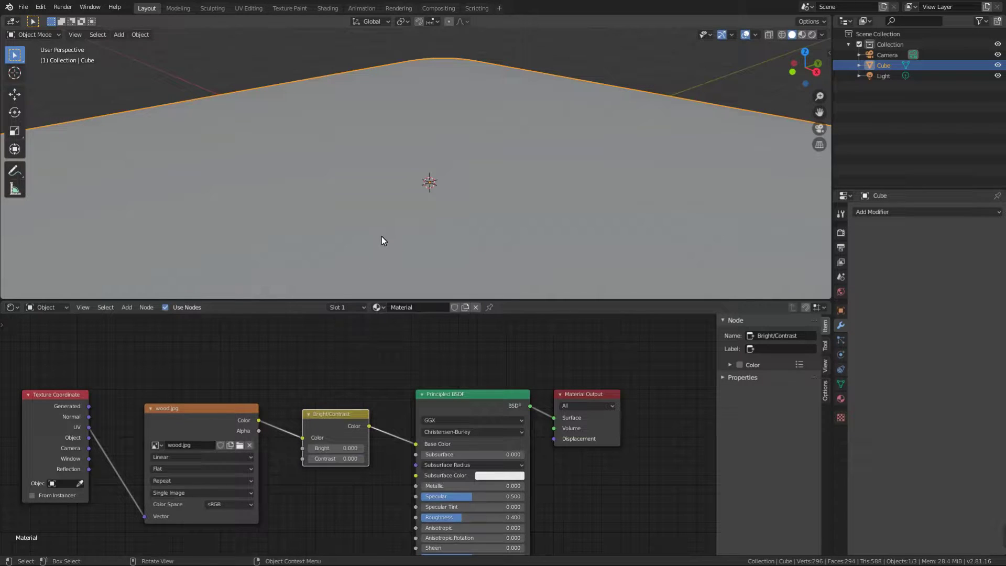
key(z)
click(370, 270)
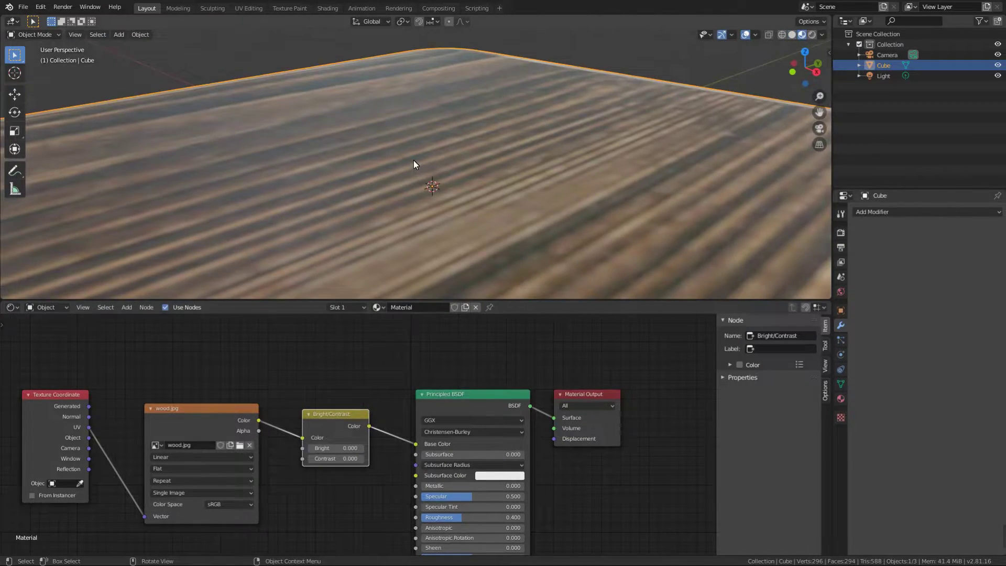
middle_drag(413, 160, 279, 5)
In UV Editing, select the whole table mesh and unwrap it with Smart UV Project
click(259, 7)
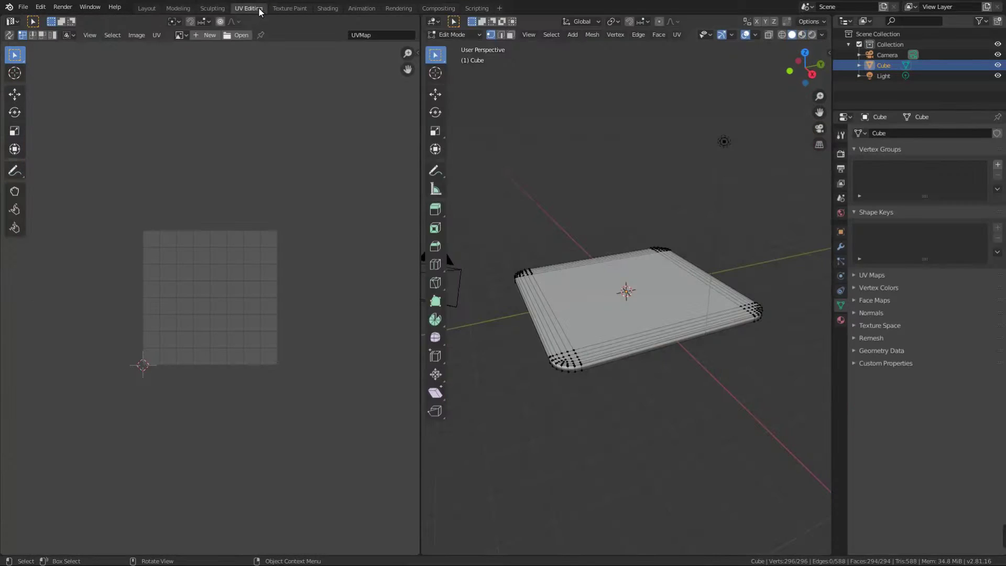
scroll(502, 188, up, 3)
scroll(485, 290, up, 2)
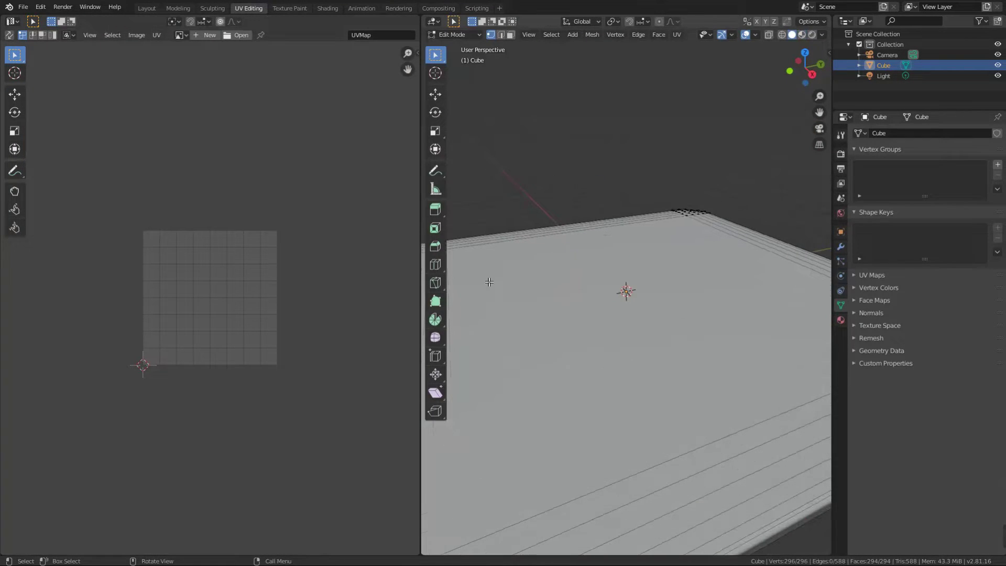
key(z)
key(a)
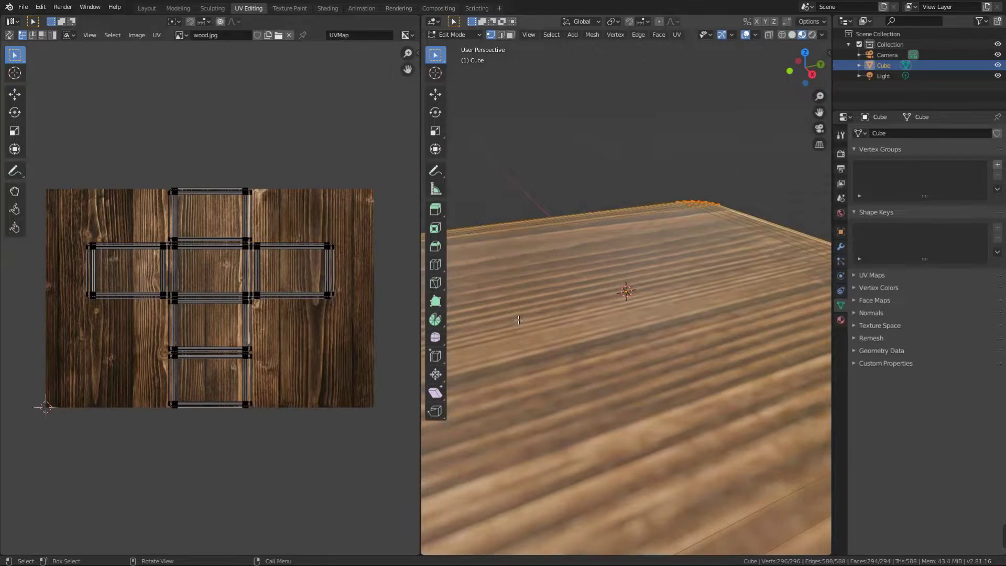
key(u)
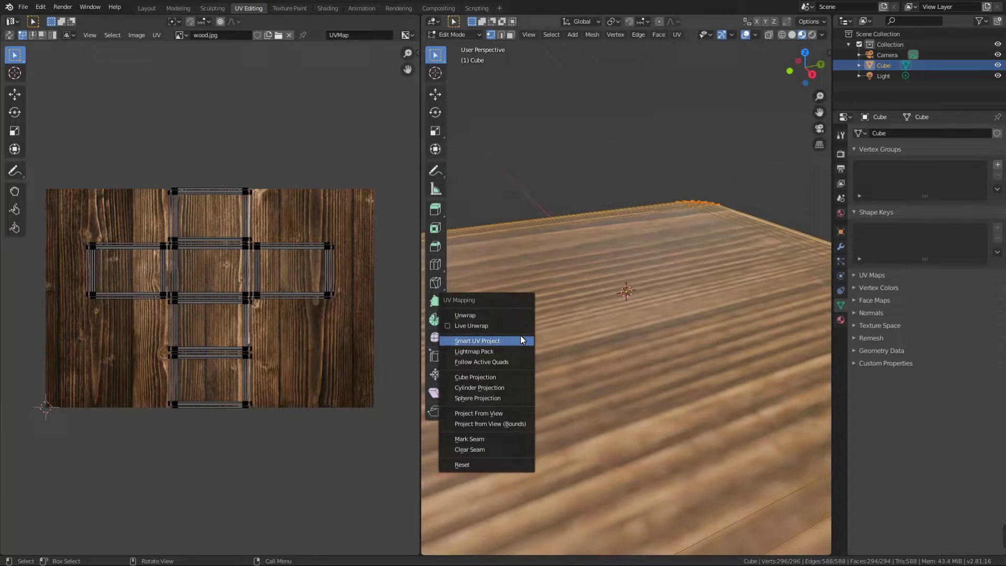
click(521, 341)
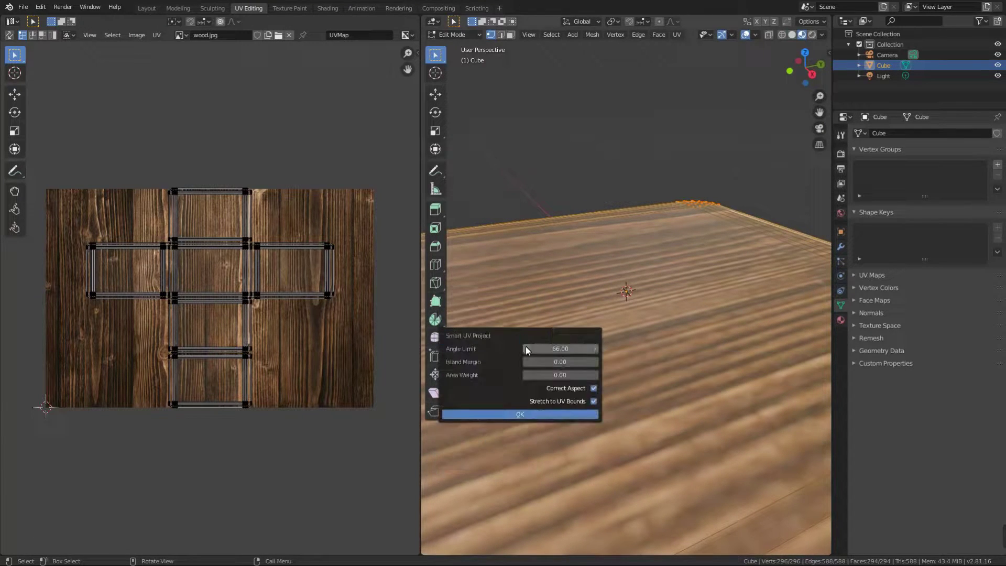
click(575, 411)
Scale all UVs up, then stretch them along X and Y, and return to Object Mode
key(a)
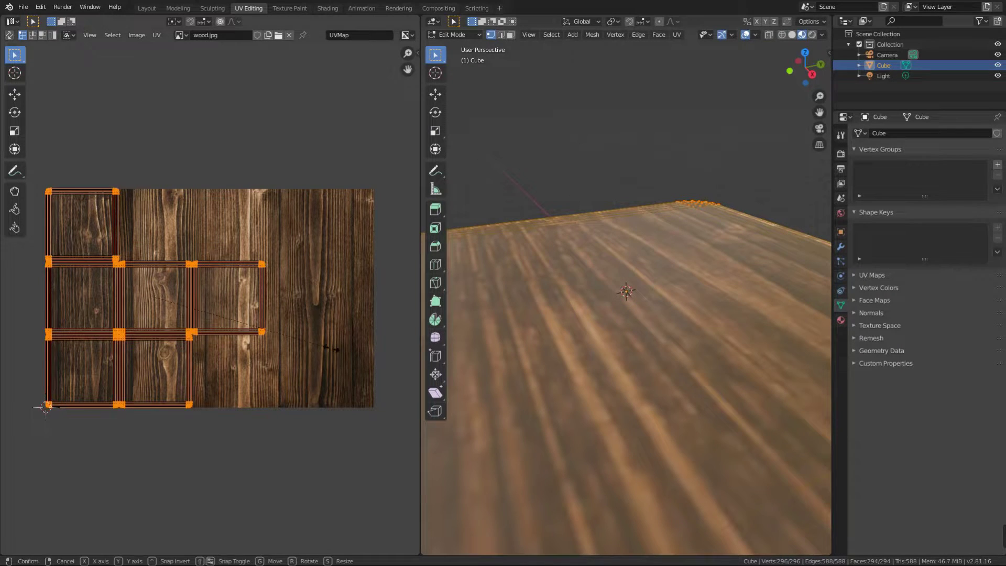
key(s)
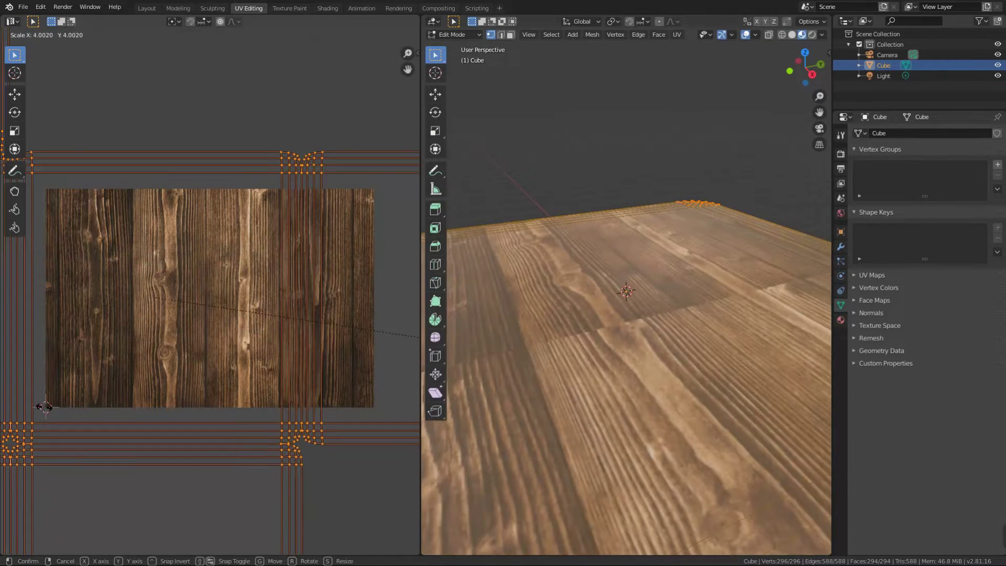
click(31, 406)
key(s)
key(x)
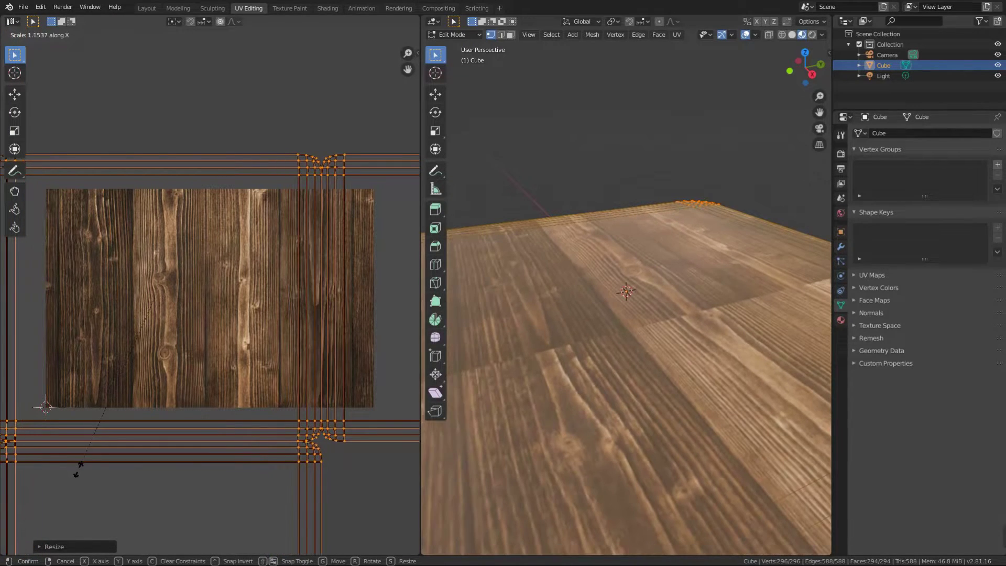
key(y)
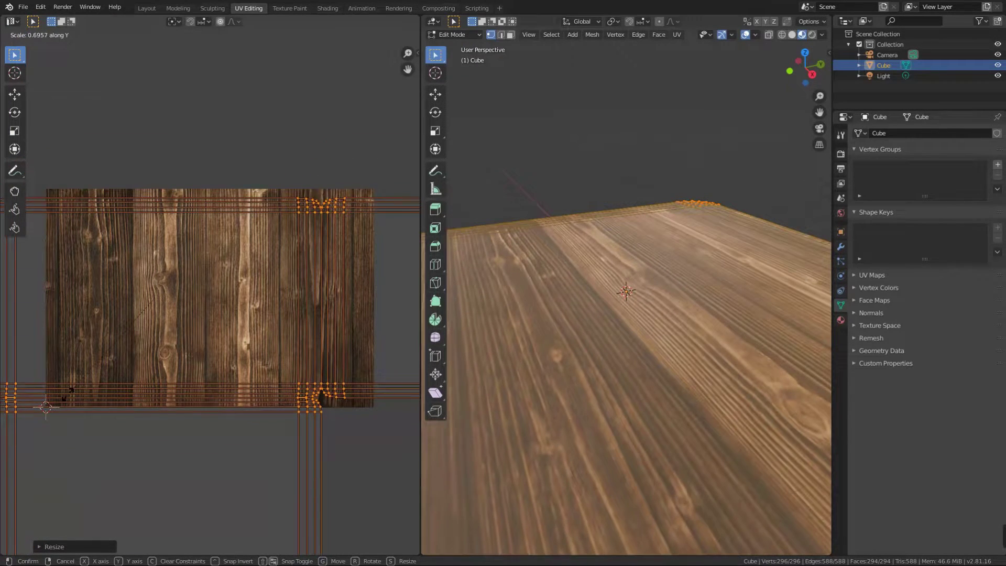
click(370, 368)
key(Tab)
mouse_move(470, 376)
middle_down()
mouse_move(642, 357)
mouse_move(646, 347)
mouse_move(631, 362)
middle_up()
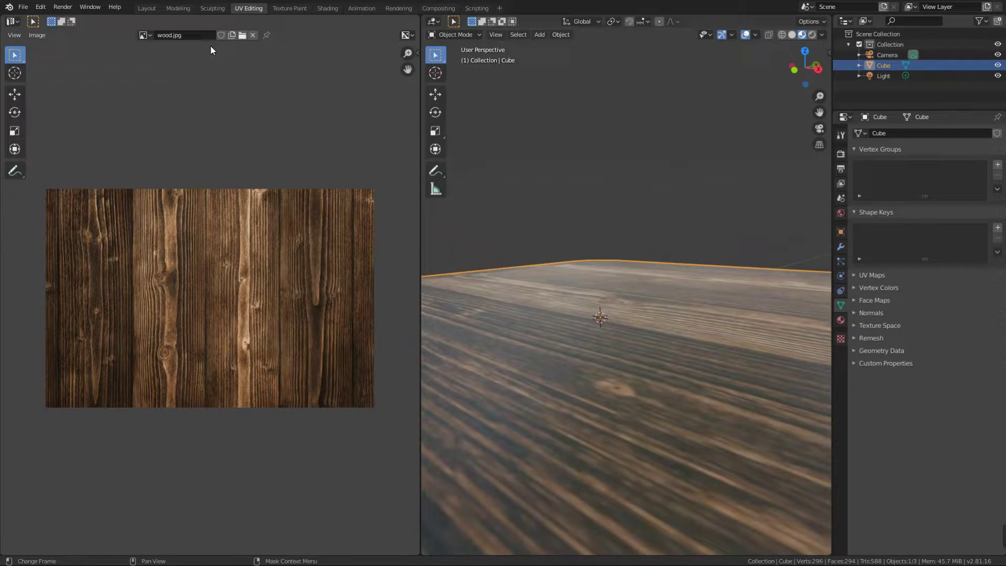
Return to Layout, deselect the slab, and zoom into the Front Orthographic view (Numpad 1)
click(149, 8)
scroll(218, 154, down, 4)
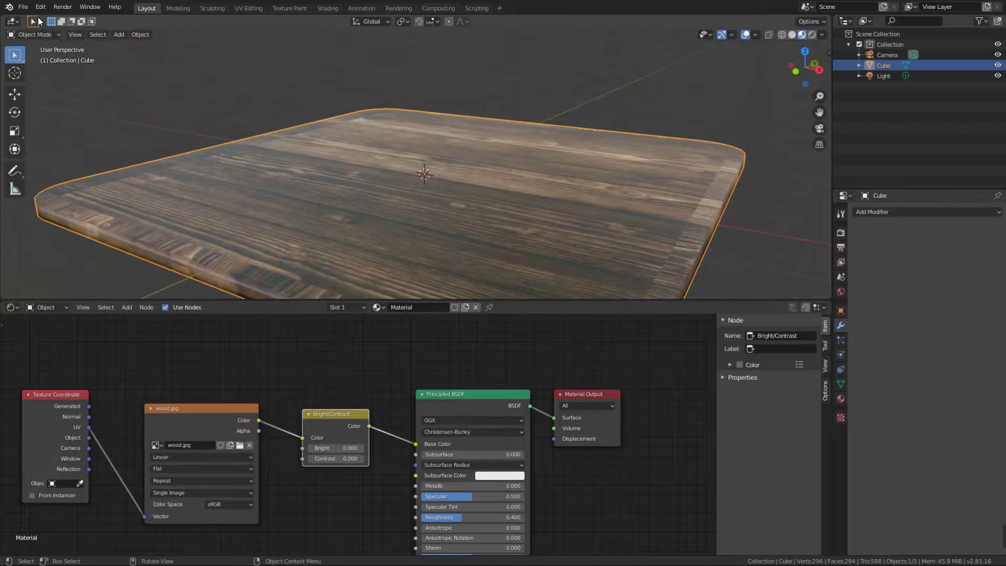
key(alt+a)
mouse_move(353, 130)
middle_down()
mouse_move(336, 141)
mouse_move(376, 170)
middle_up()
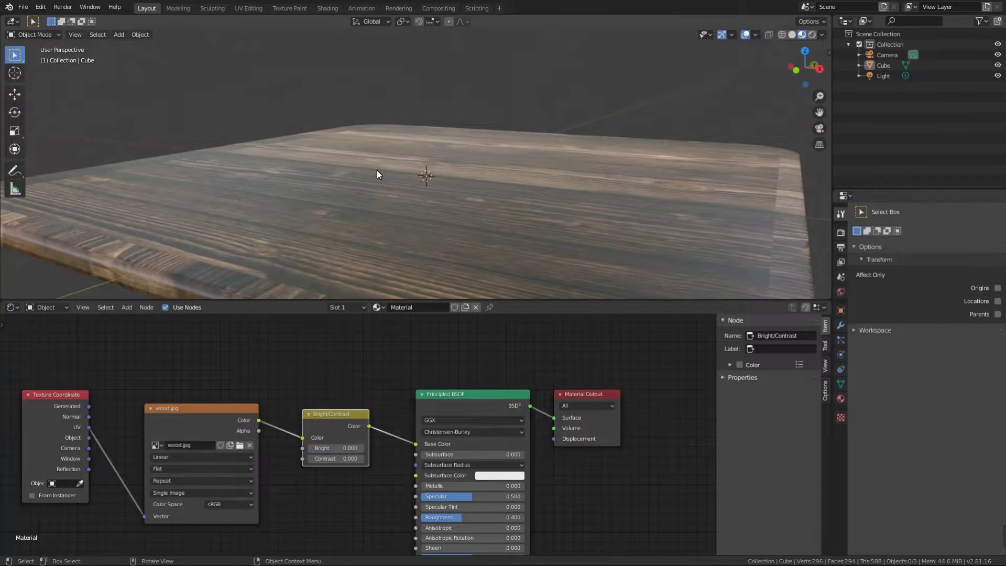
key(KP_1)
scroll(376, 223, up, 2)
mouse_move(376, 223)
shift+middle_down()
mouse_move(457, 263)
mouse_move(437, 216)
shift+middle_up()
scroll(448, 247, up, 2)
Add the Coca-Cola bottle reference image, enlarge it, and raise it above the table
key(shift+a)
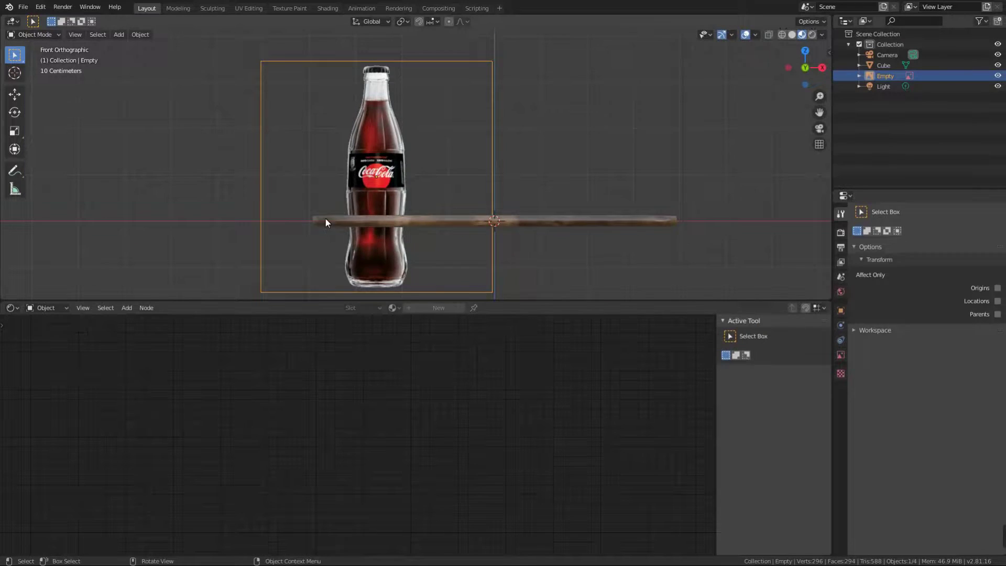
scroll(325, 221, up, 5)
scroll(426, 170, down, 4)
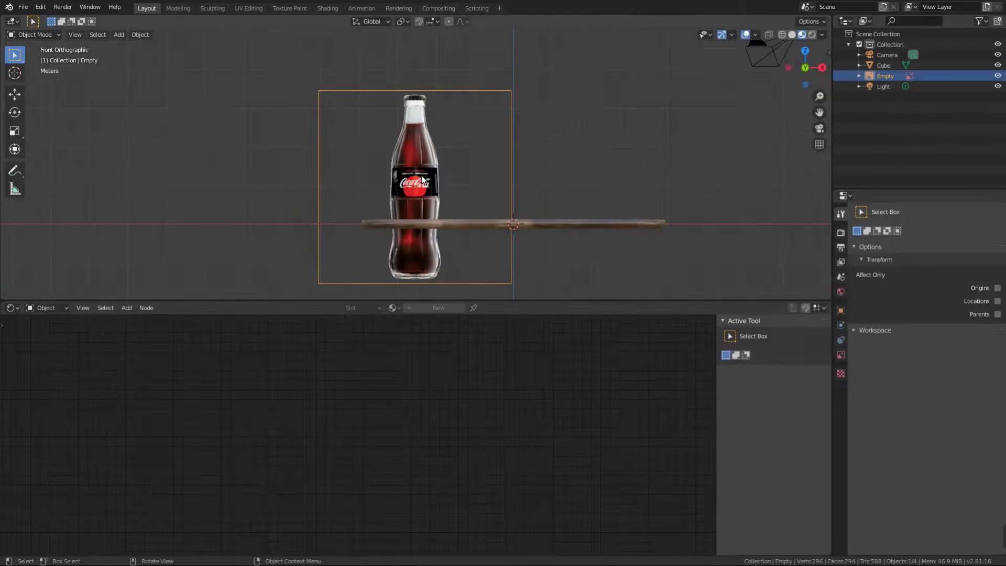
drag(422, 91, 426, 44)
drag(418, 170, 391, 63)
shift+middle_drag(435, 152, 489, 279)
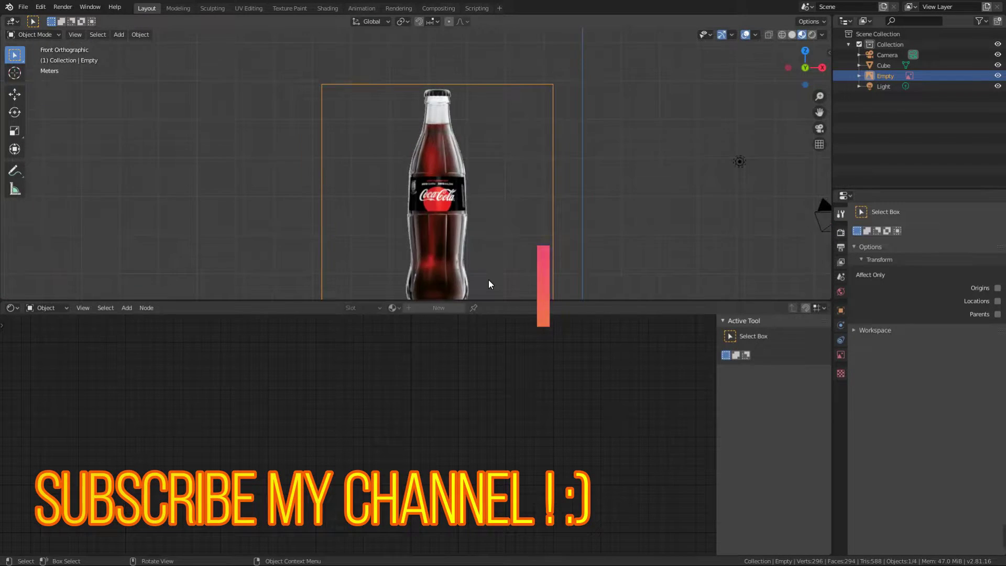
scroll(488, 279, up, 1)
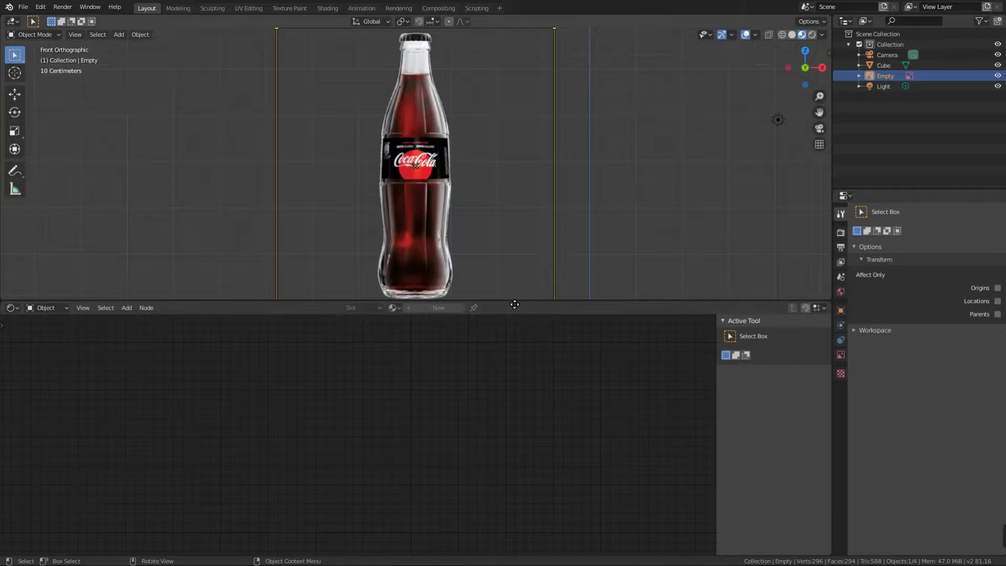
drag(514, 304, 513, 478)
Add a cylinder over the bottle's middle and switch the viewport to Wireframe
key(shift+a)
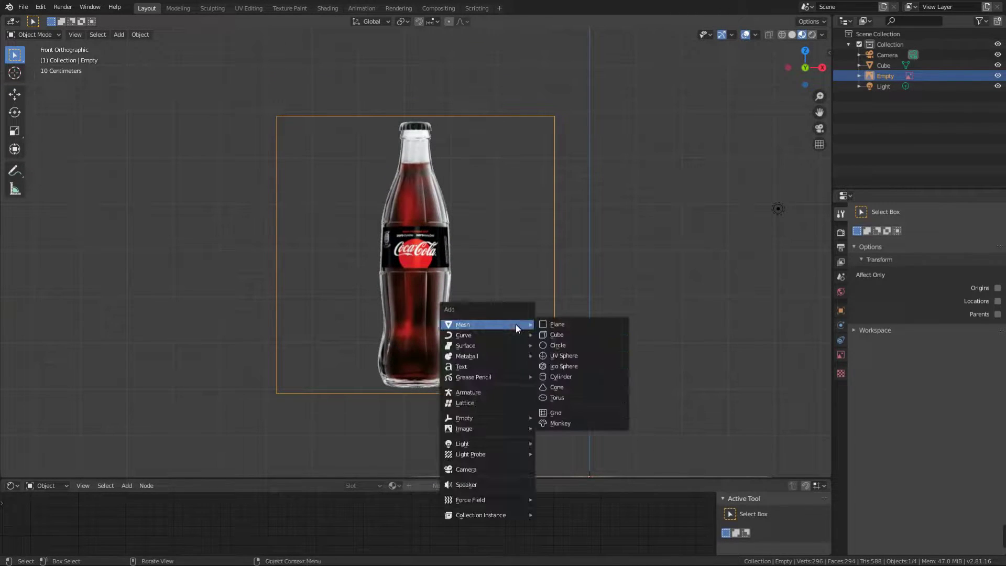
click(558, 376)
scroll(528, 330, down, 1)
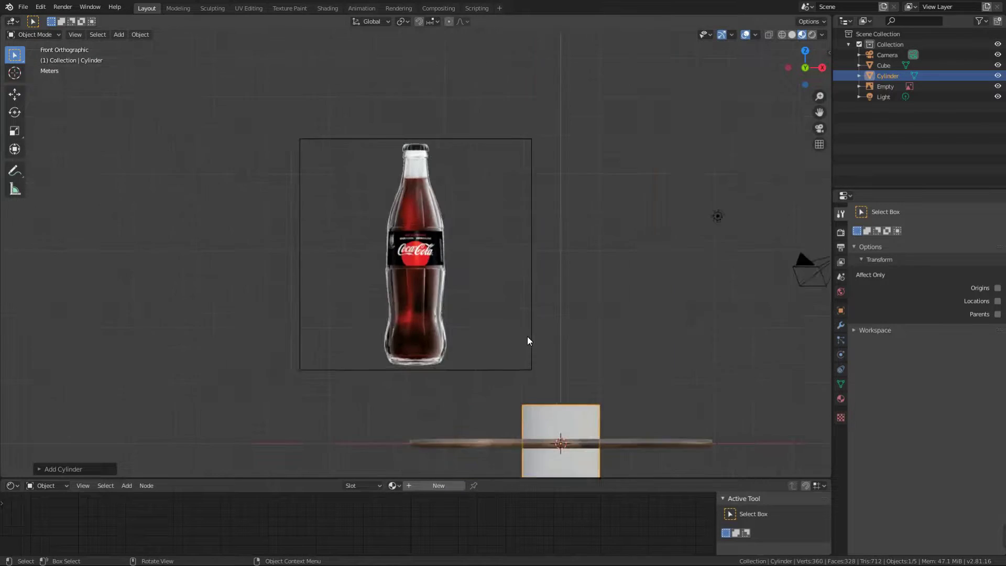
scroll(528, 341, down, 1)
key(g)
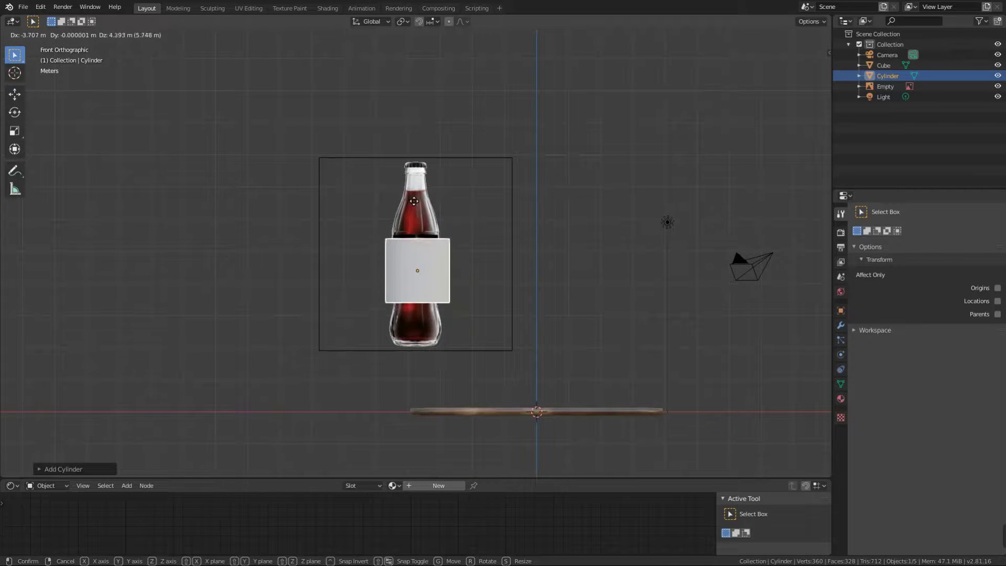
click(414, 188)
scroll(451, 237, up, 4)
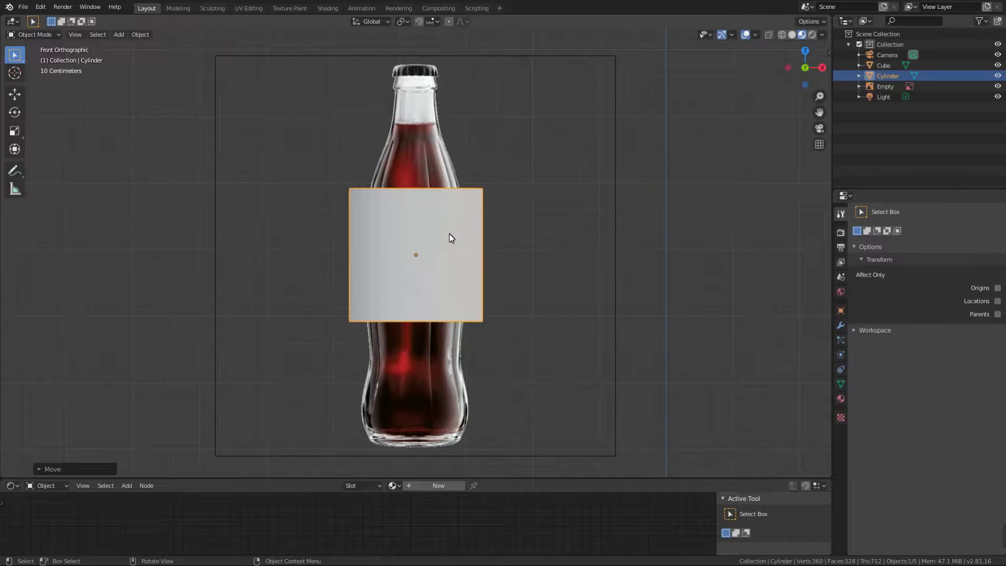
key(z)
click(378, 249)
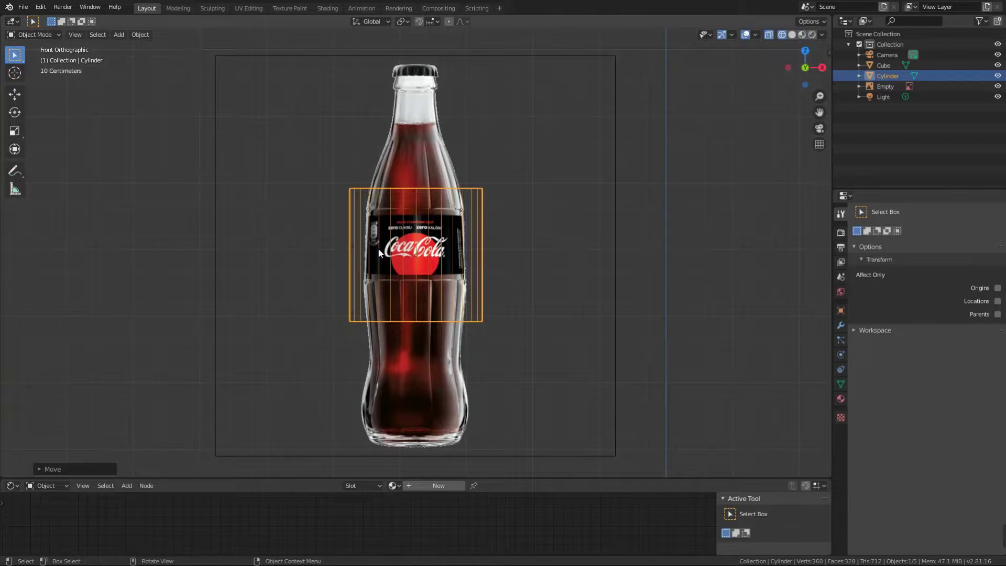
In Edit Mode, scale the cylinder down to match the label's width
key(Tab)
scroll(383, 253, up, 3)
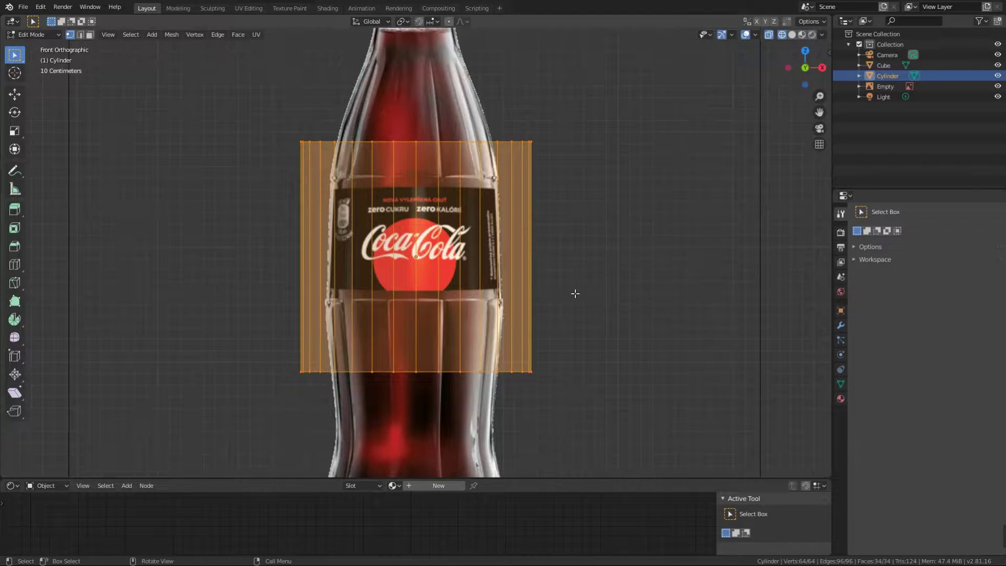
key(s)
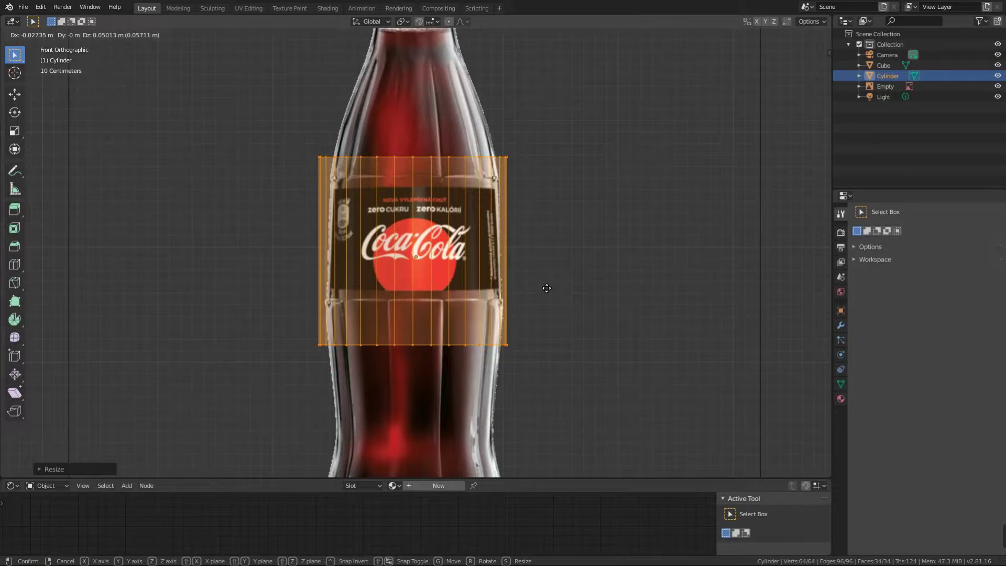
click(546, 287)
key(s)
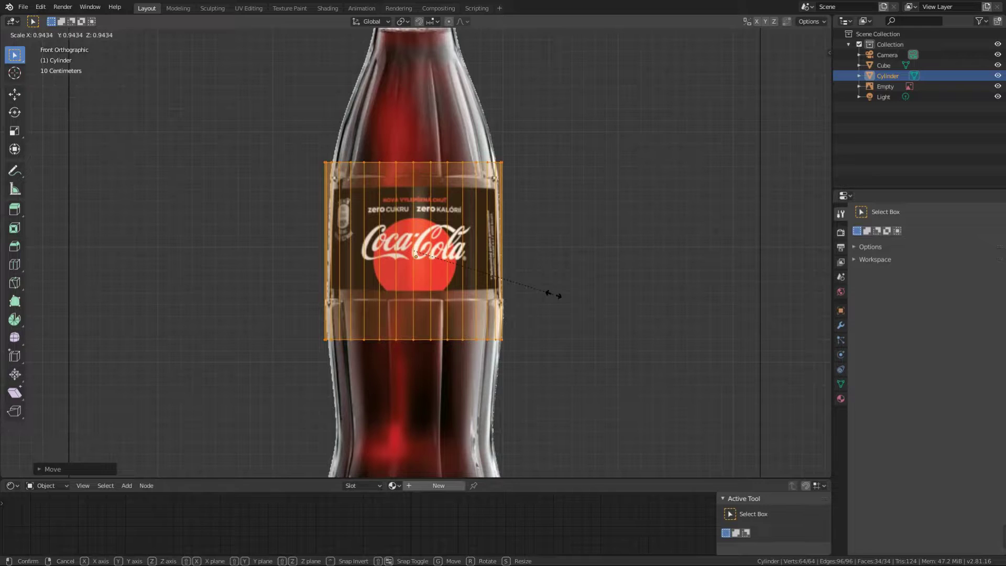
click(557, 298)
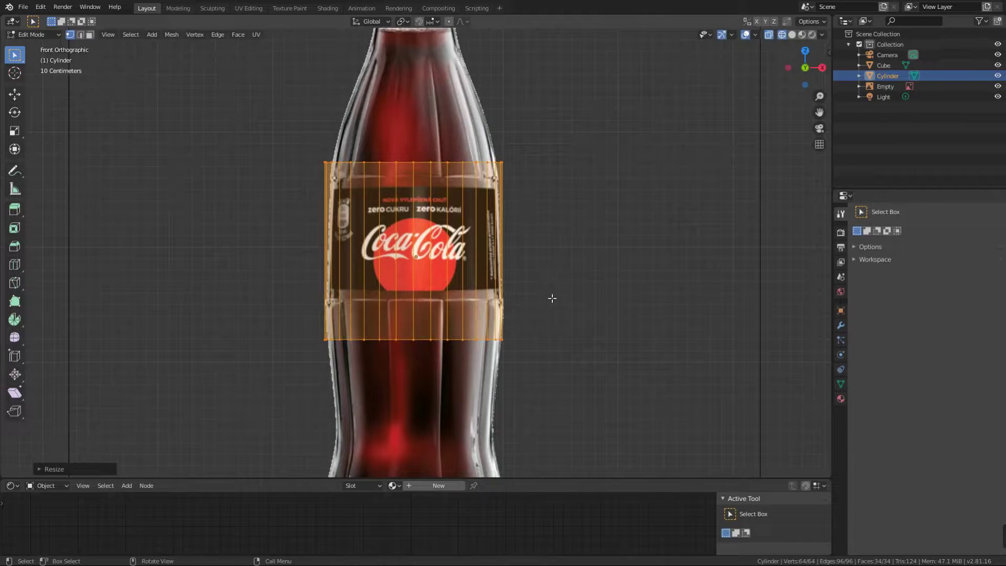
Add evenly spaced edge loops across the cylinder band
key(ctrl+r)
scroll(495, 259, up, 2)
click(495, 259)
right_click(495, 259)
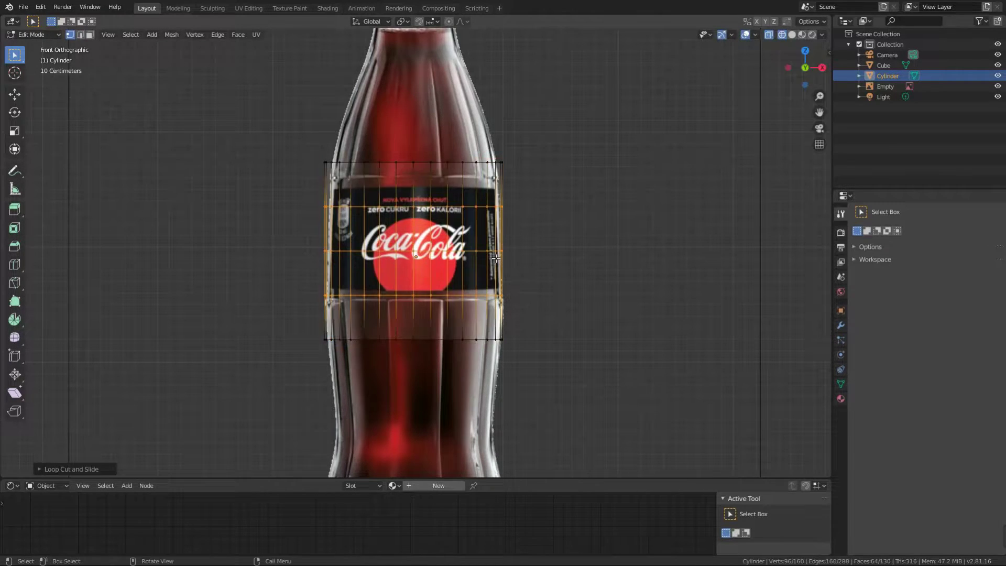
key(alt+a)
Raise and narrow the top edge ring to follow the bottle's upper contour
drag(314, 153, 521, 172)
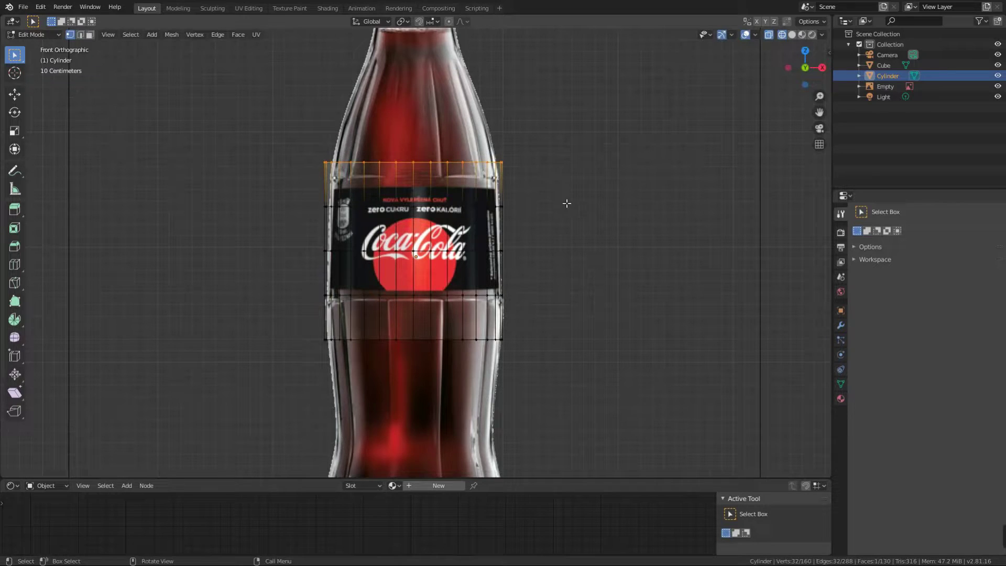
key(g)
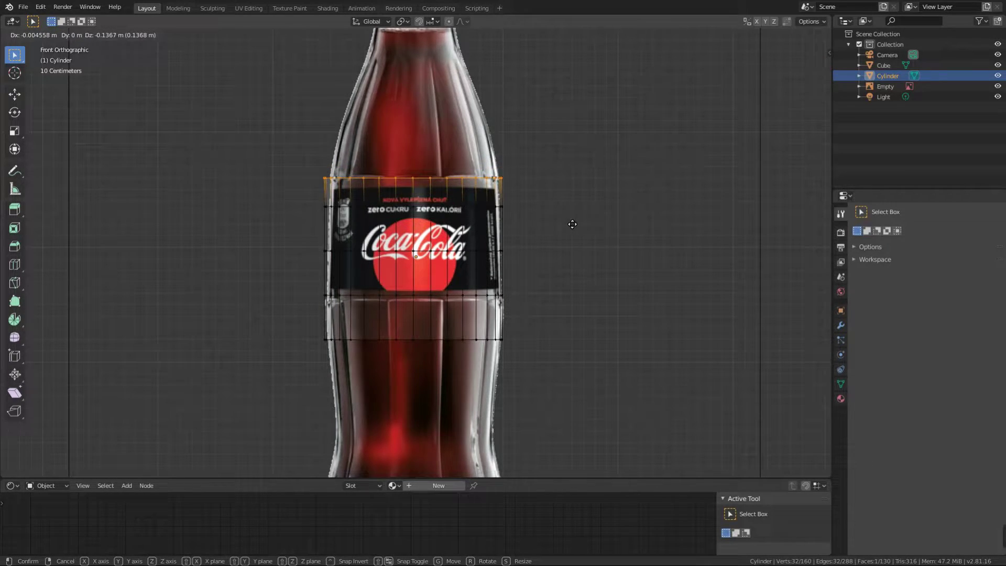
key(z)
click(572, 224)
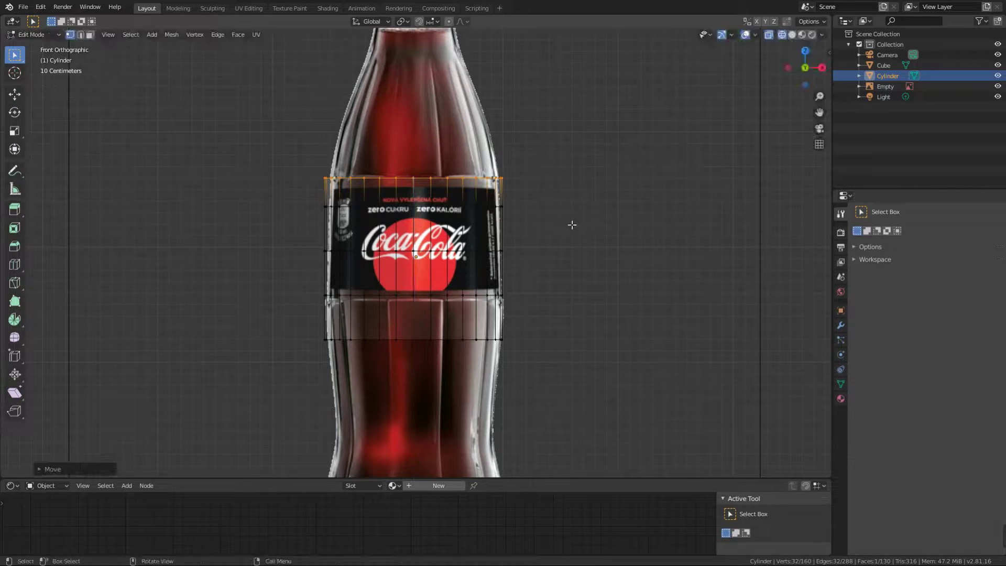
key(s)
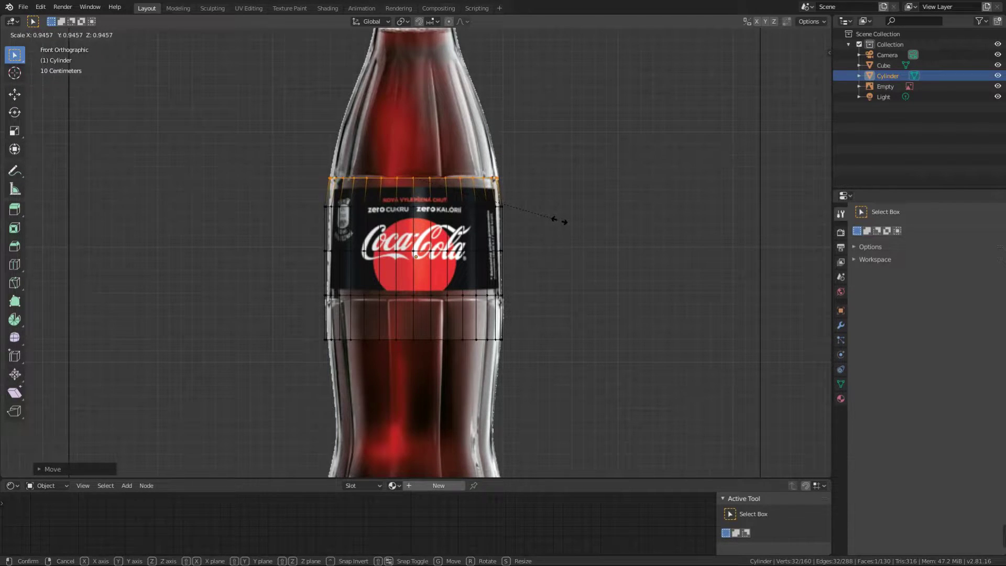
click(559, 221)
key(g)
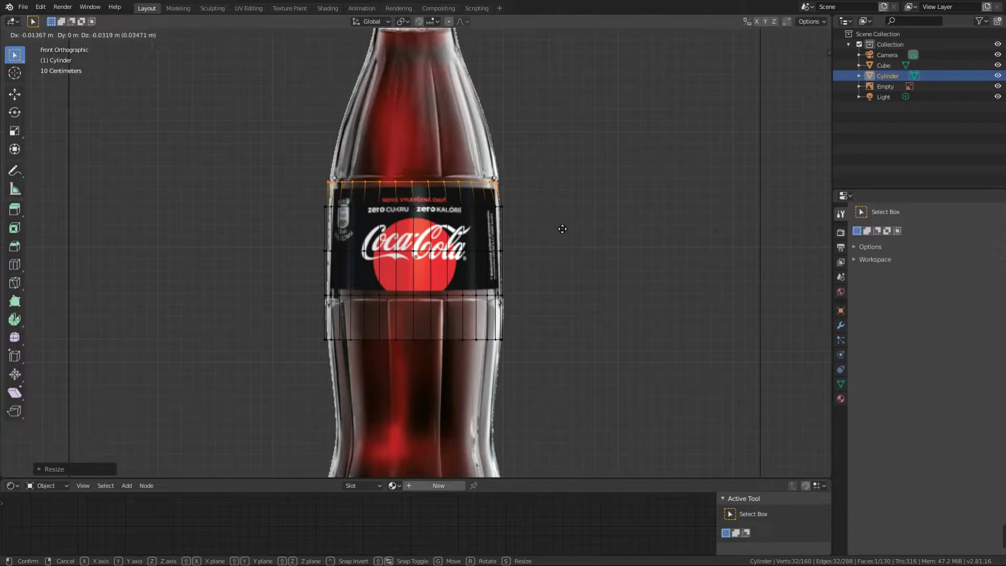
key(z)
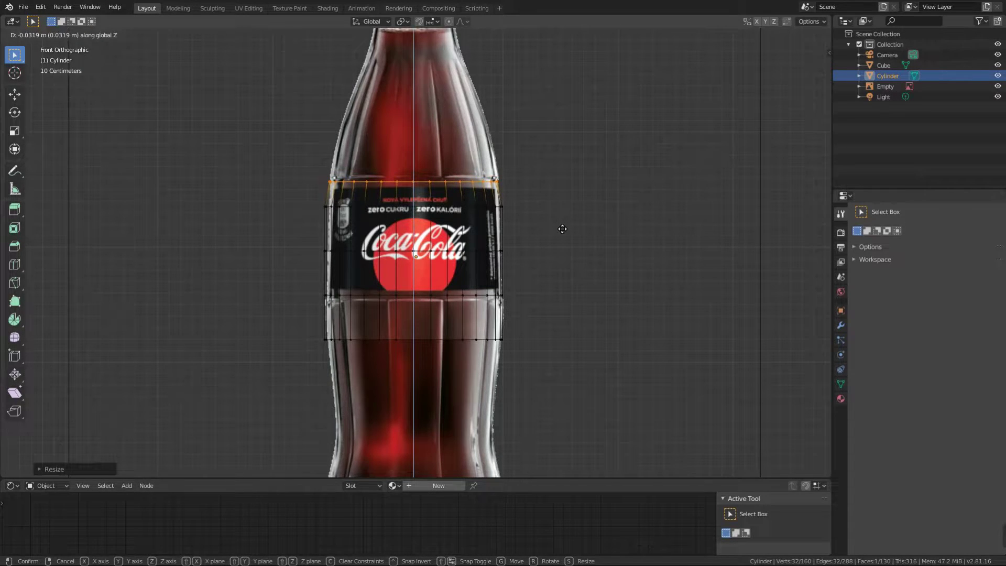
click(562, 229)
Lower the bottom edge ring below the label and narrow it
key(a)
key(alt+a)
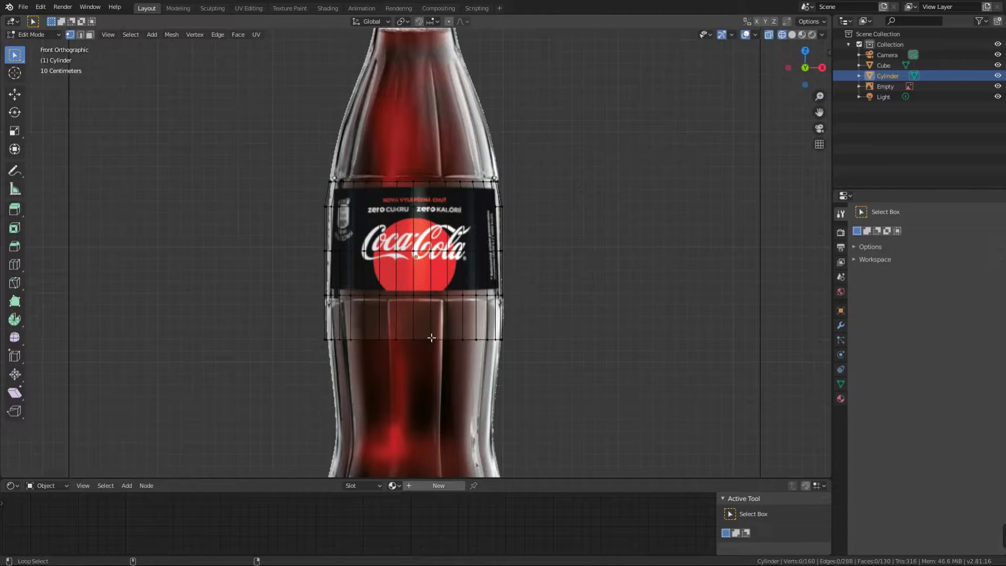
alt+click(429, 341)
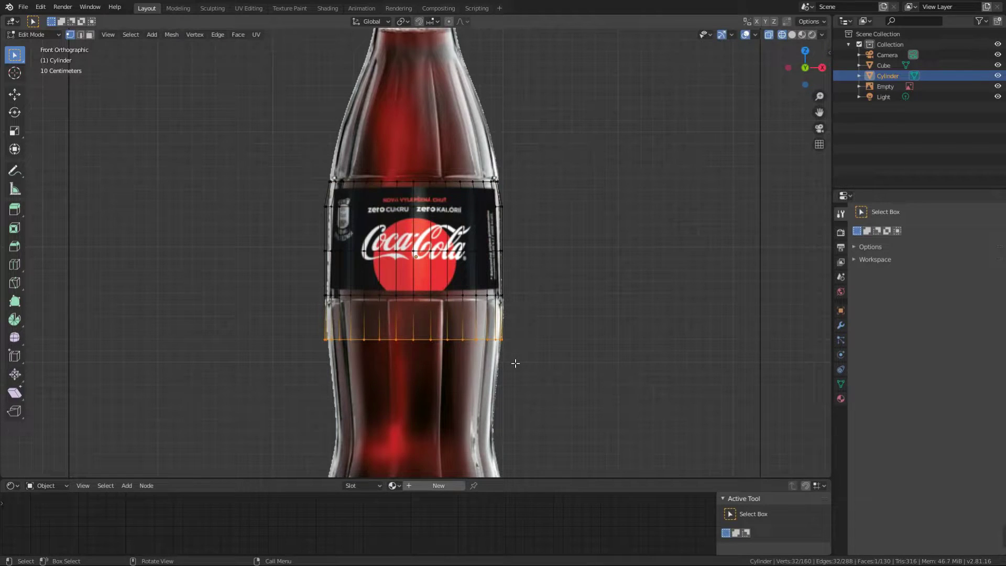
key(g)
key(z)
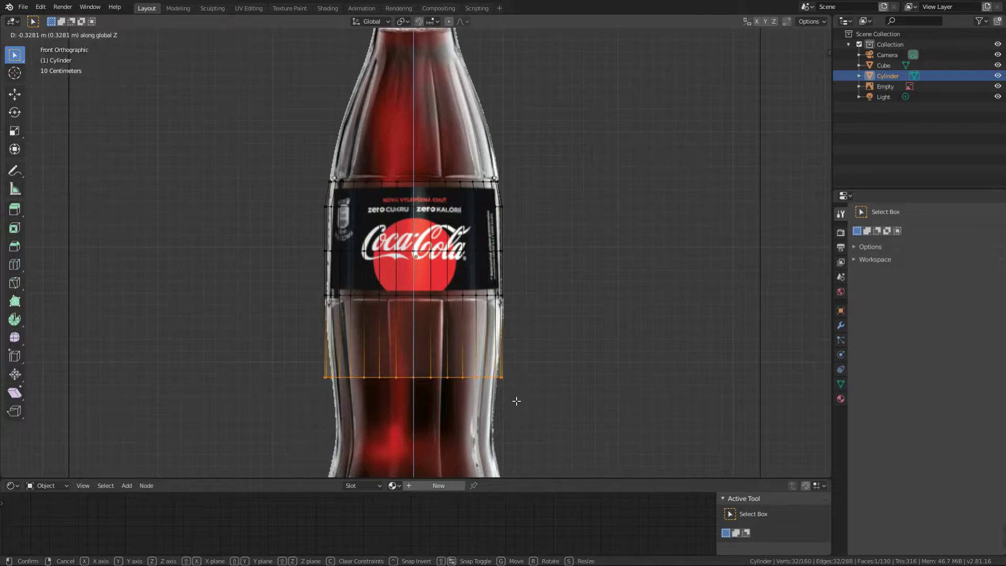
click(517, 401)
key(s)
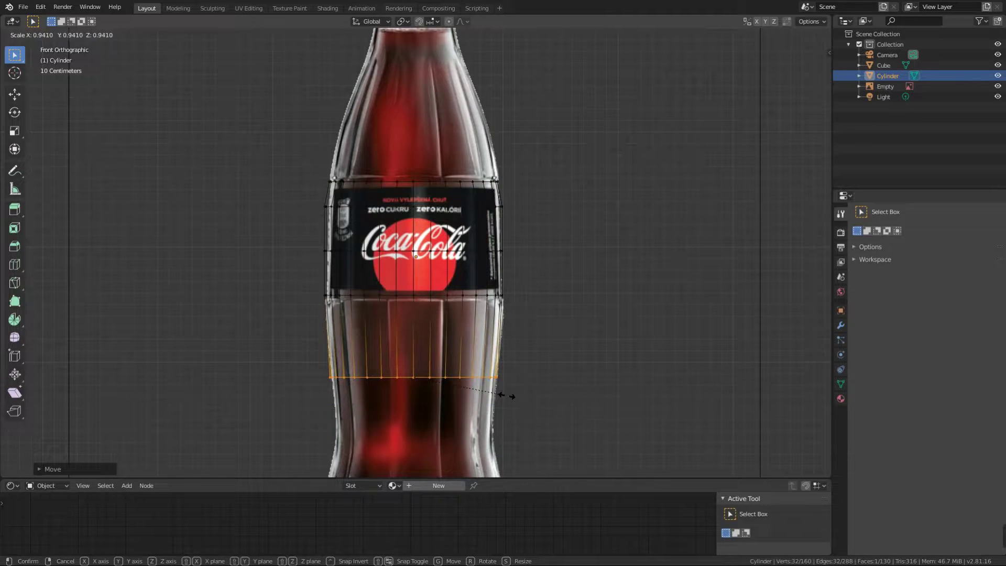
click(505, 396)
Add a loop cut in the lower section and widen it to the bottle's curve
key(ctrl+r)
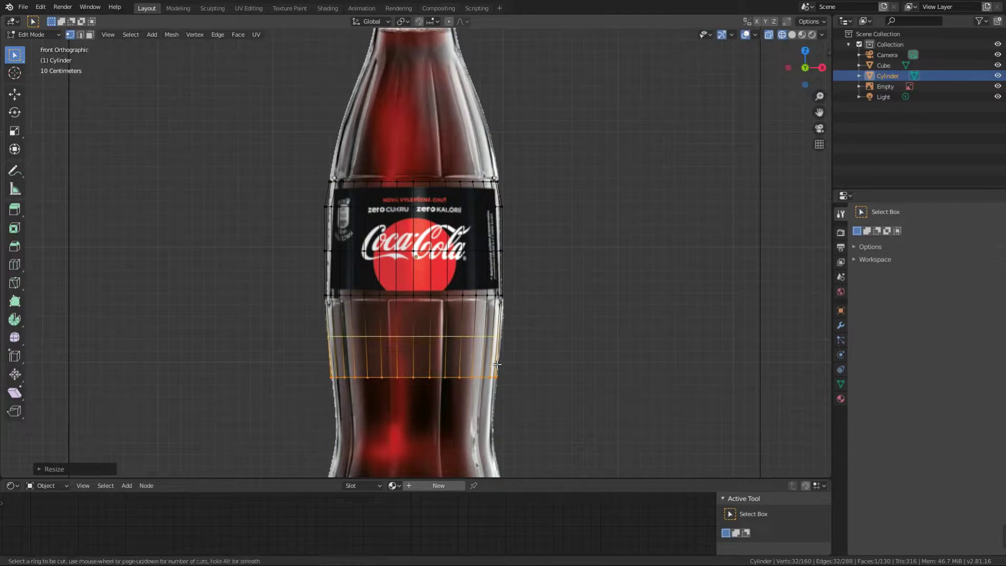
click(494, 348)
right_click(494, 349)
key(s)
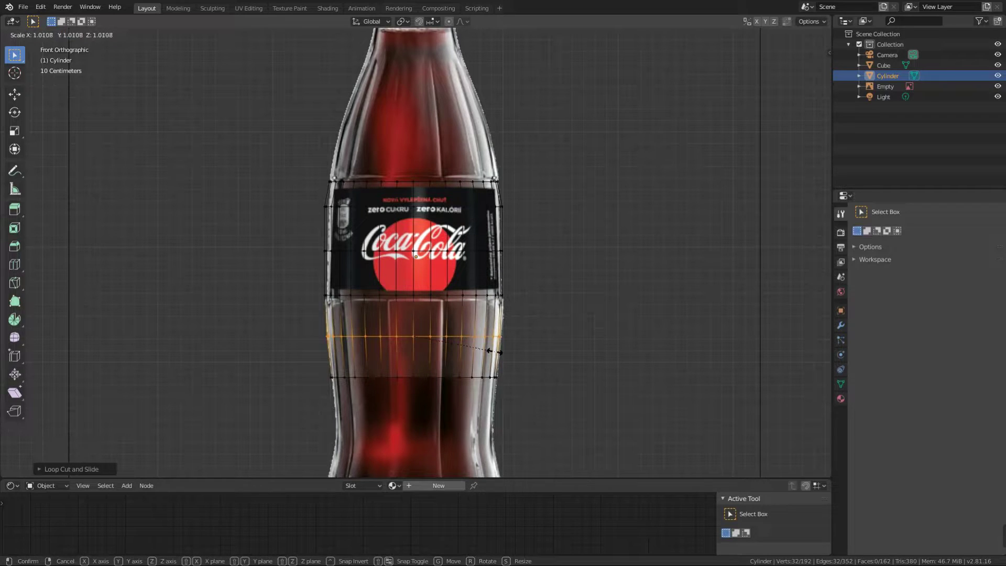
click(493, 352)
shift+middle_drag(495, 361, 497, 331)
key(alt+a)
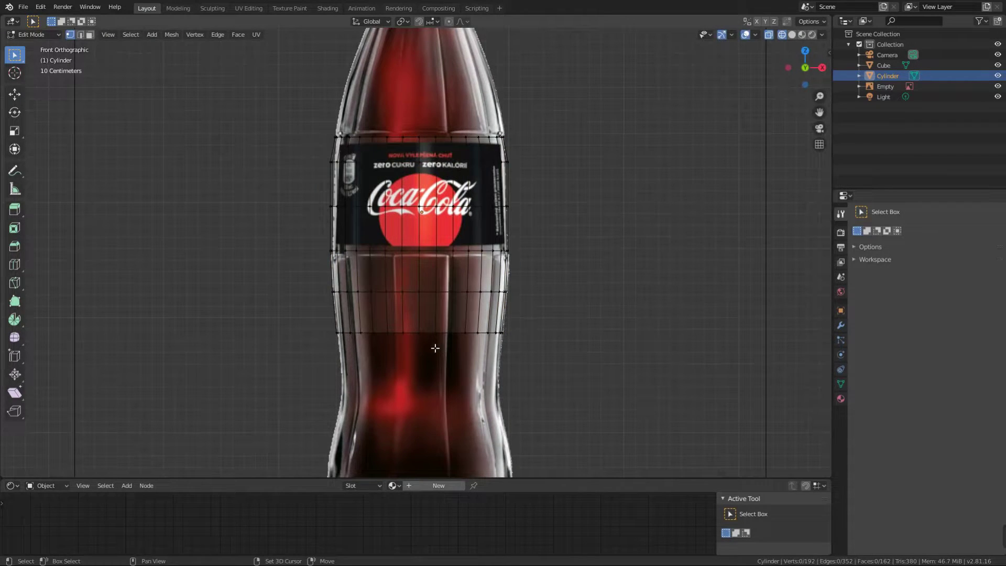
Select the bottom edge loop and extrude a first ring straight down, narrowing it slightly
alt+click(396, 334)
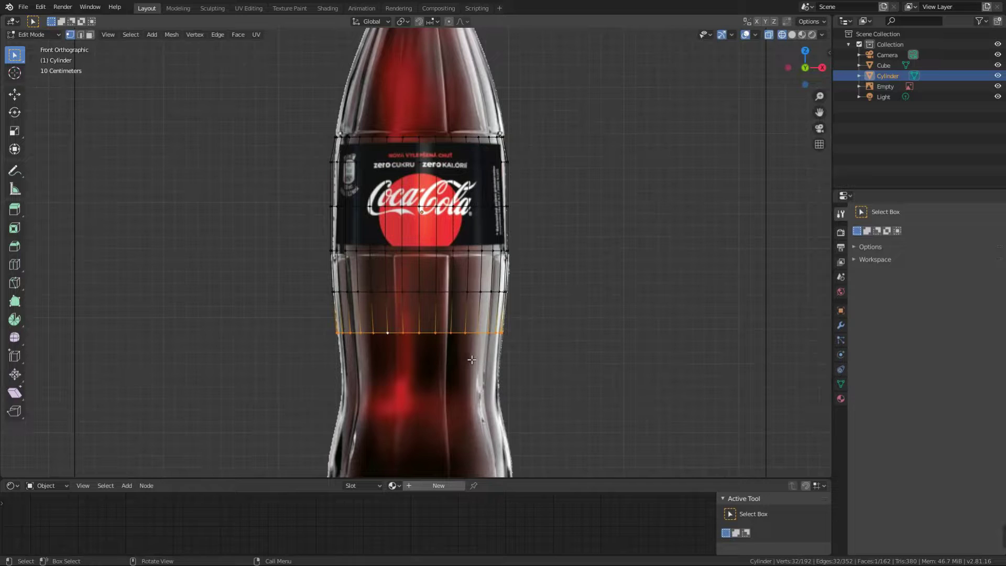
key(e)
key(z)
click(478, 409)
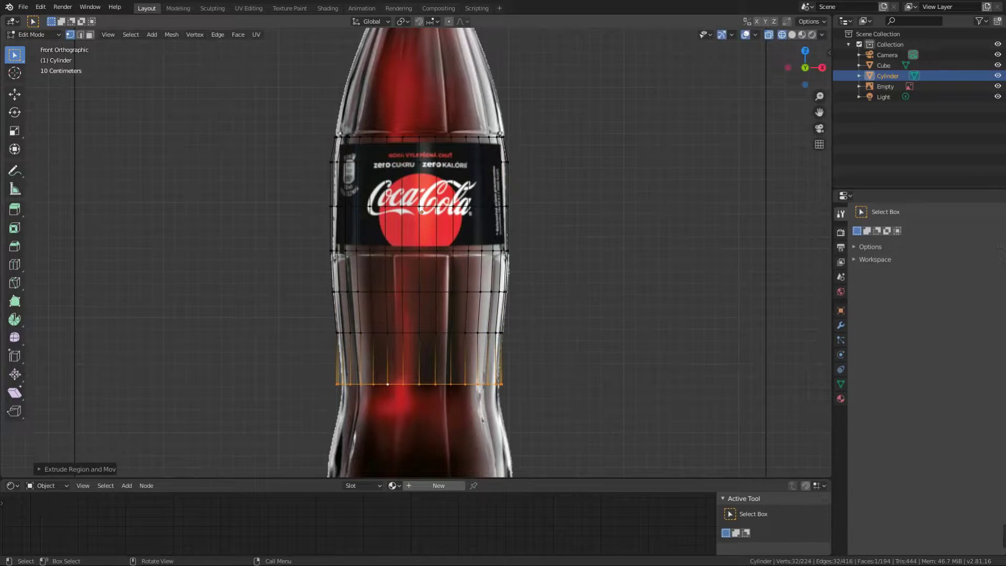
key(s)
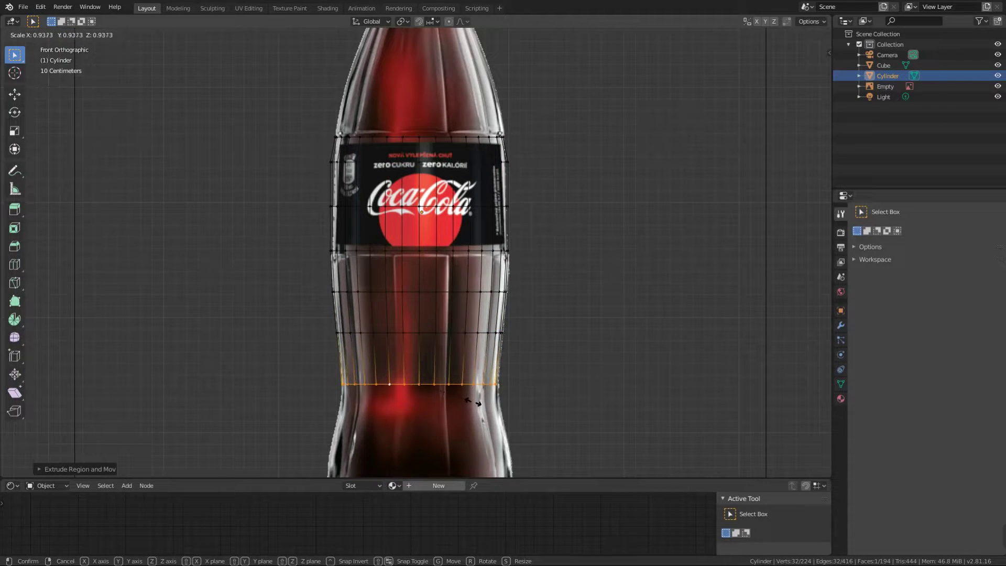
click(474, 403)
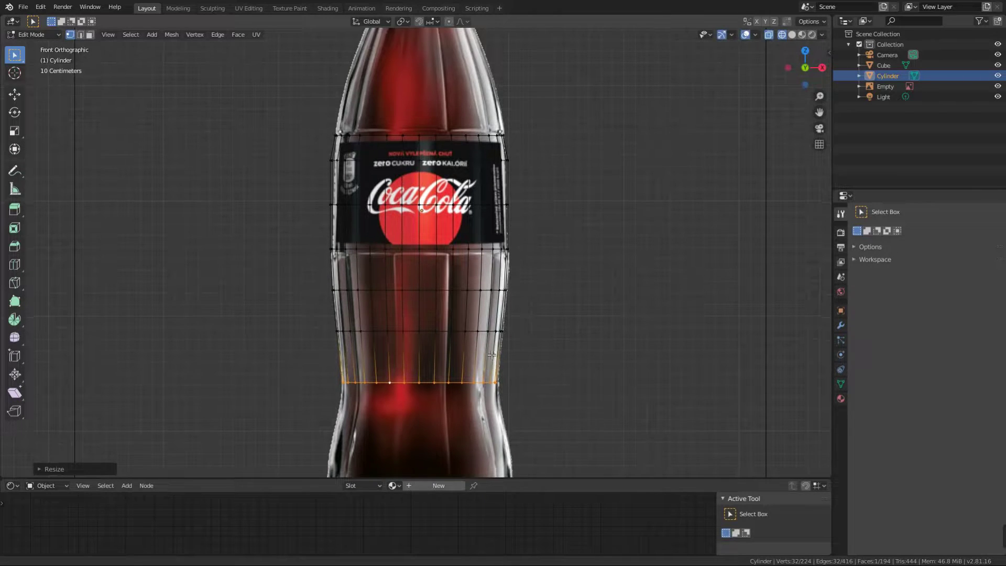
Extrude a second ring below it and adjust its width
shift+middle_drag(478, 406, 487, 341)
key(e)
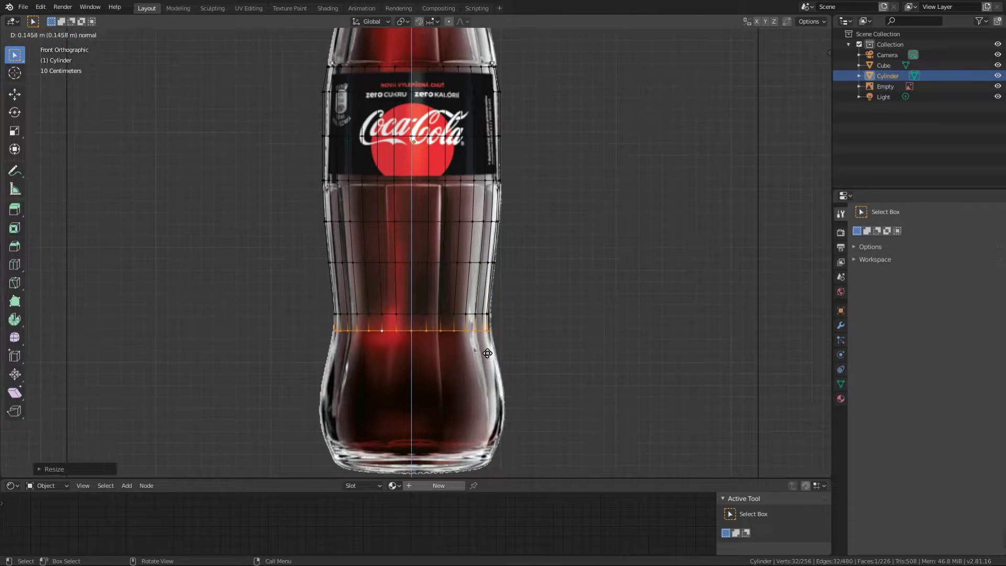
click(487, 354)
key(s)
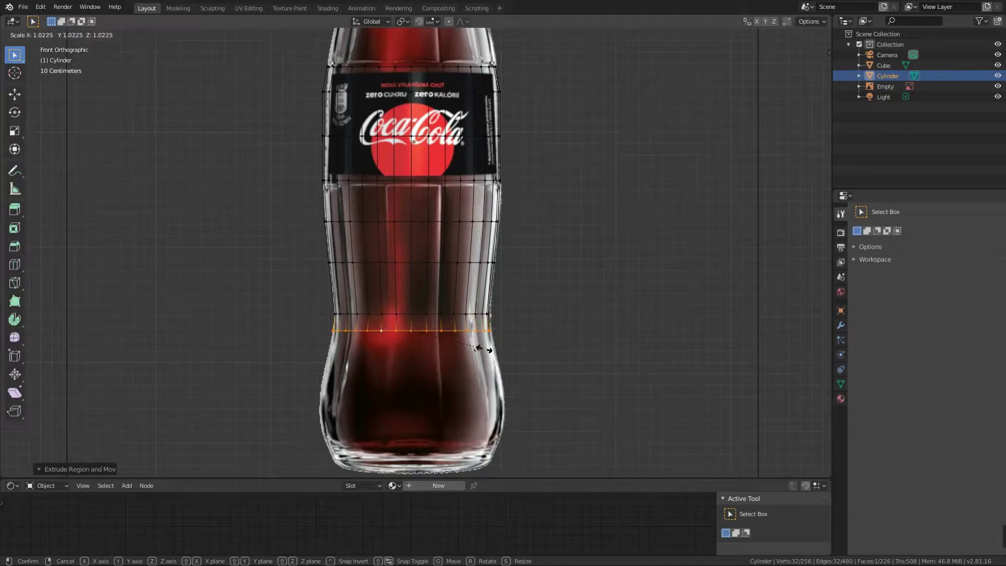
click(478, 349)
Extrude two more rings further down, widening each slightly into the curved lower body
key(e)
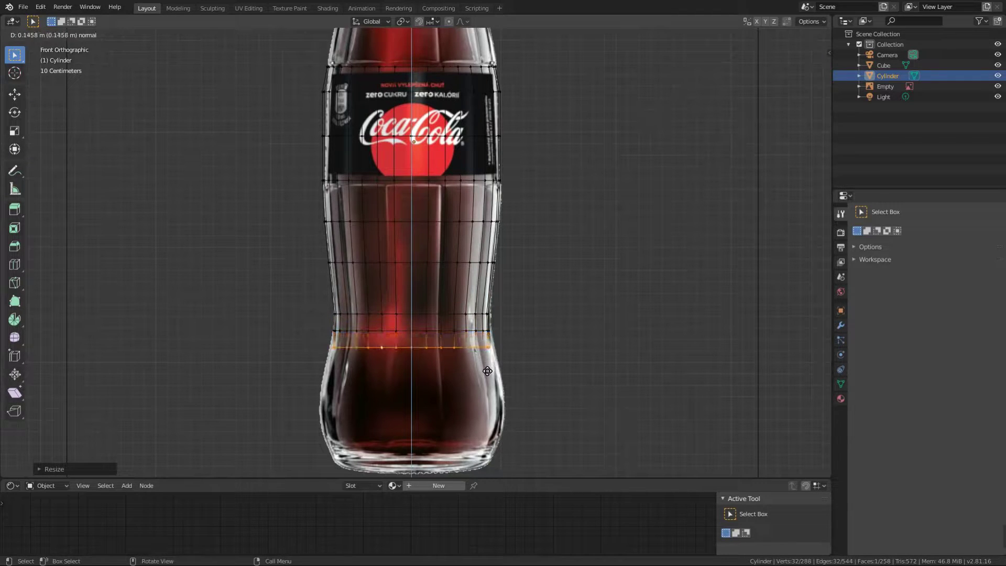
click(487, 370)
key(s)
click(490, 372)
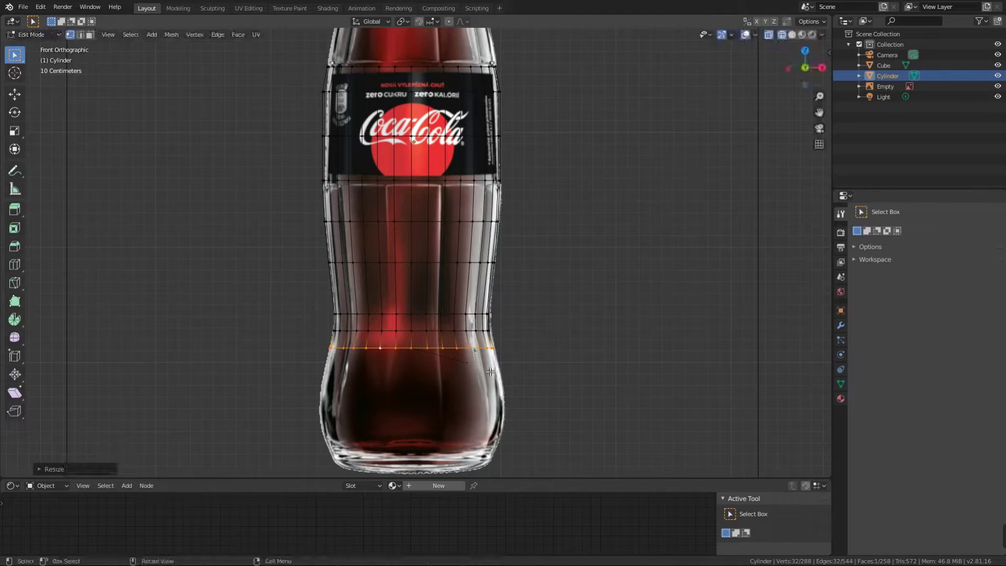
key(e)
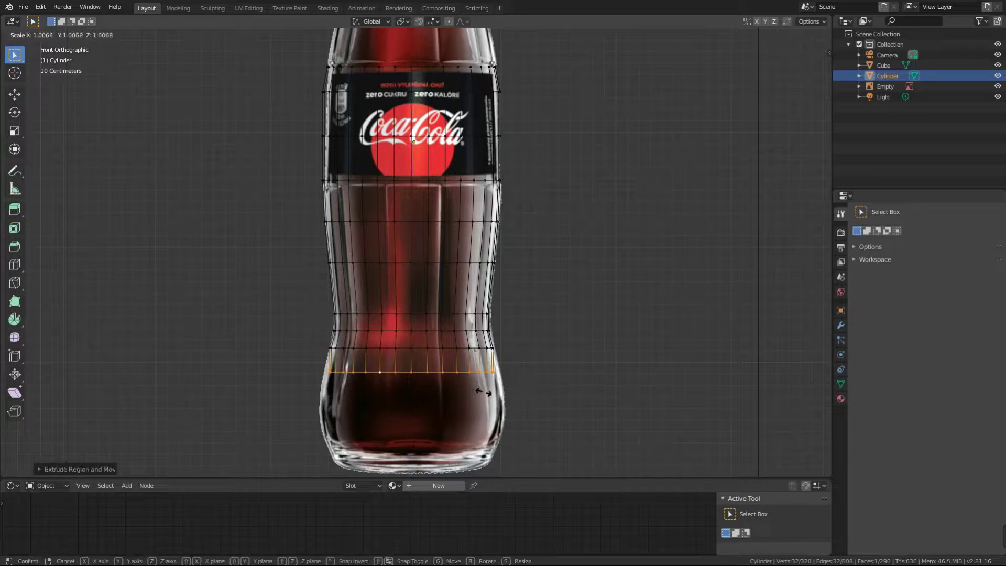
key(s)
click(490, 392)
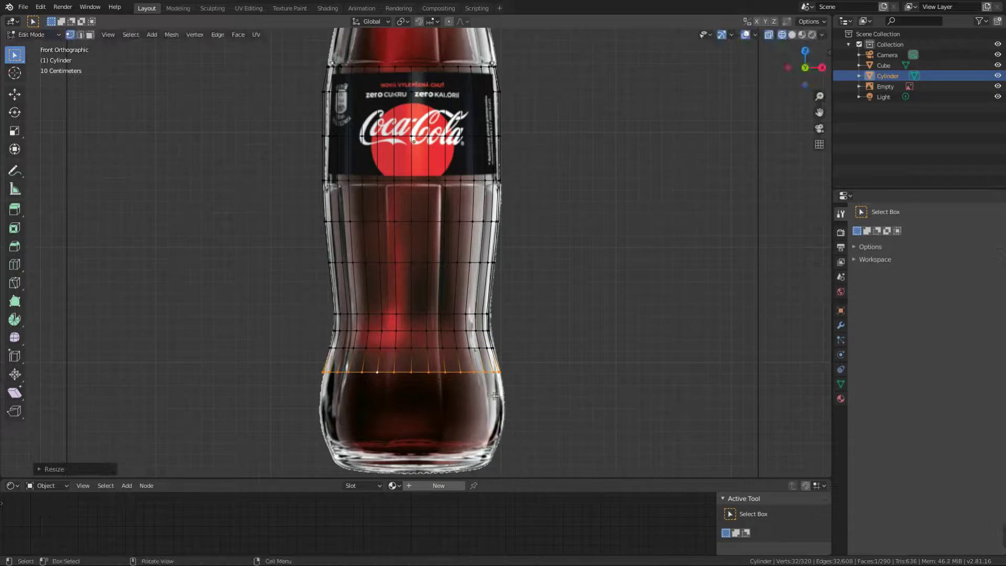
shift+middle_drag(490, 392, 480, 320)
Extrude and resize another ring, then extrude one more ring downward
key(e)
click(480, 341)
key(s)
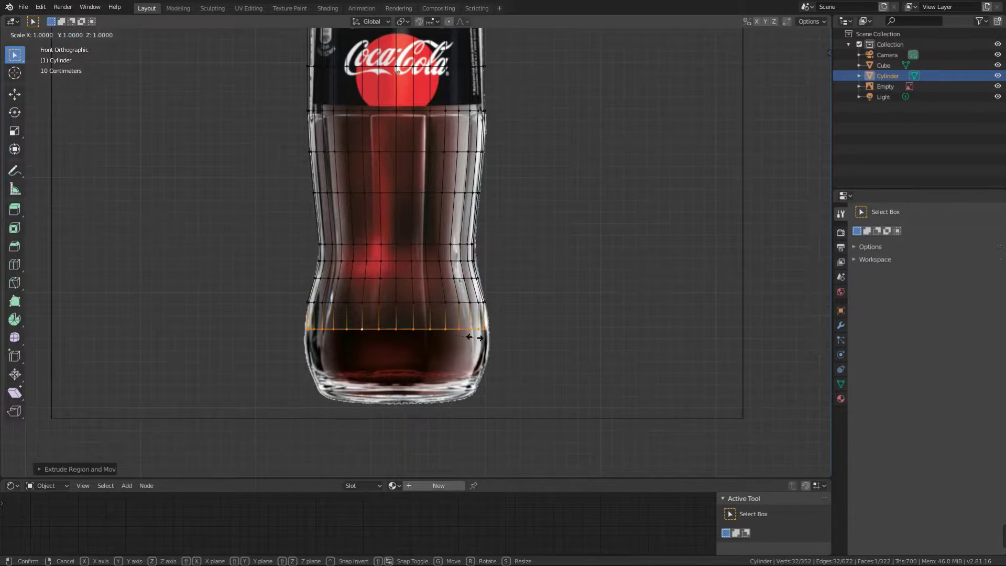
click(473, 339)
key(e)
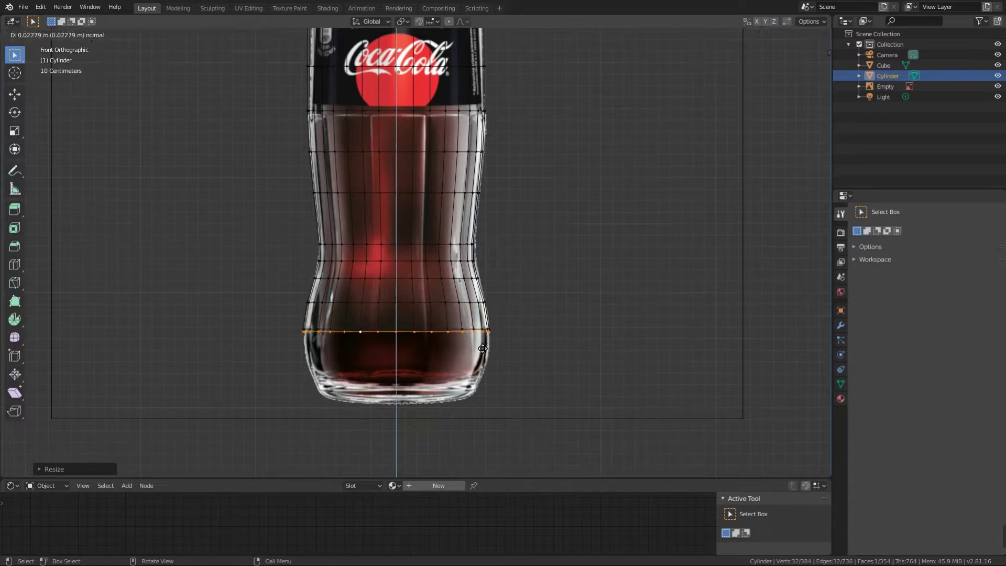
click(481, 356)
Extrude a further ring and narrow it, redoing the resize after cancelling a bad one
key(e)
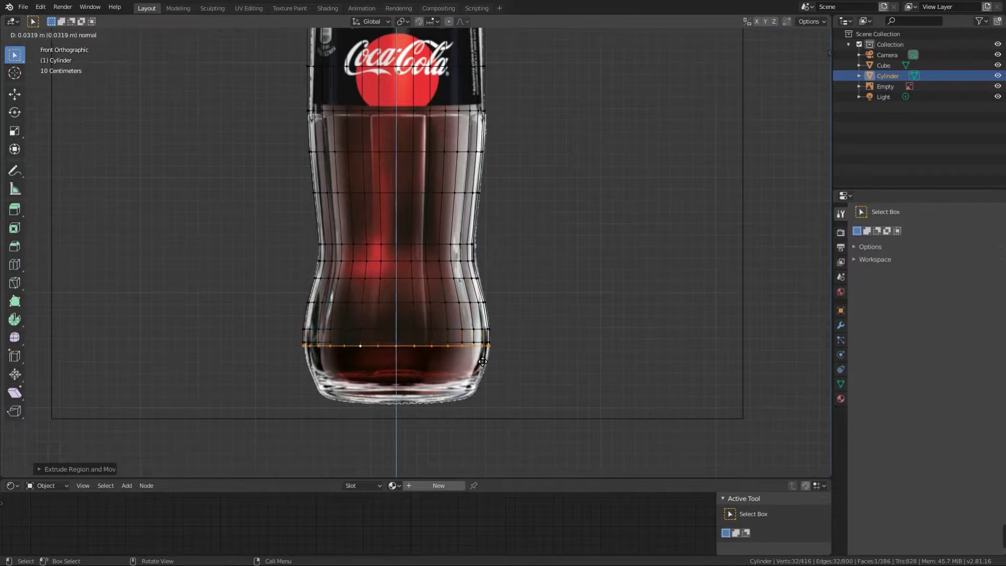
click(483, 368)
key(s)
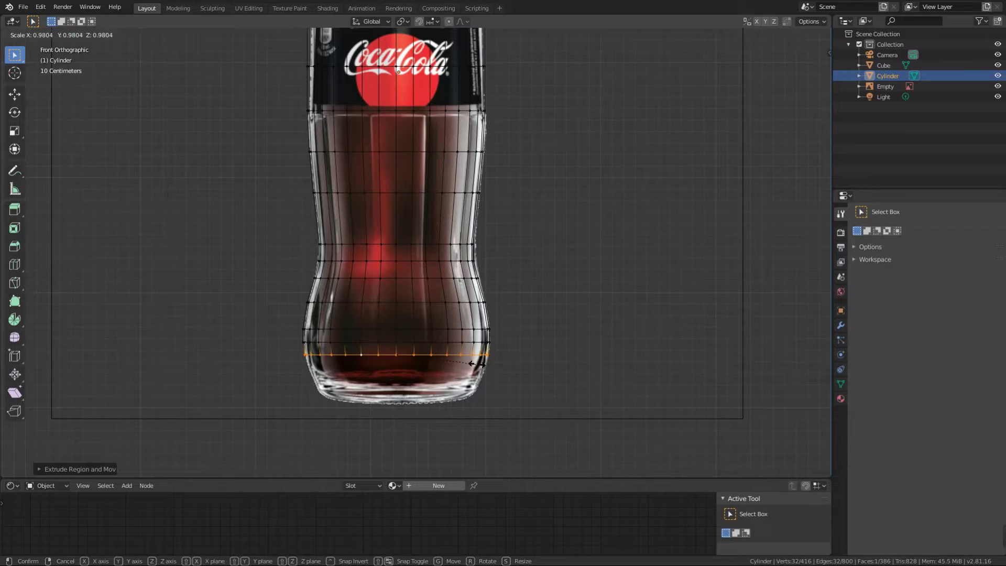
key(z)
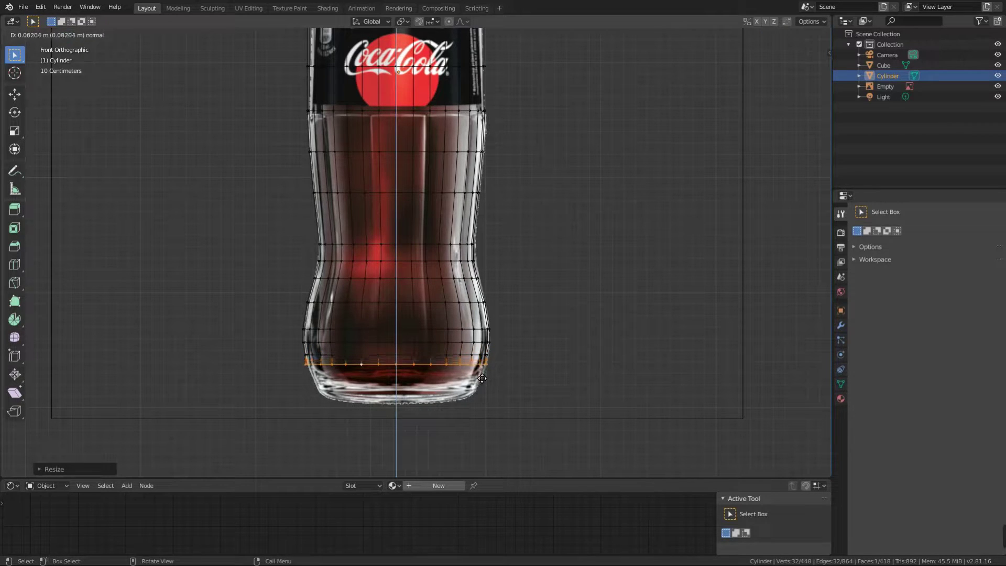
key(Escape)
key(s)
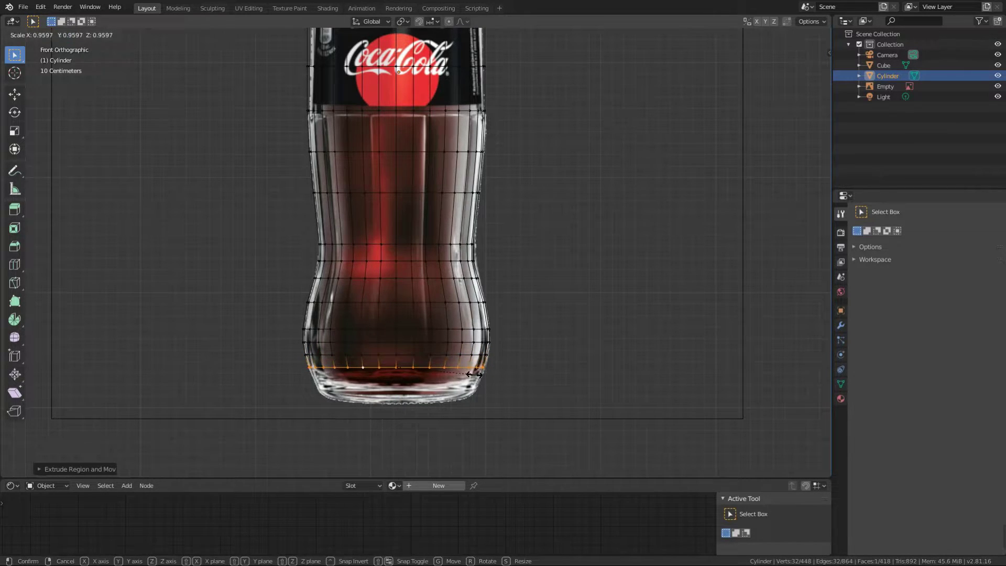
key(z)
key(z)
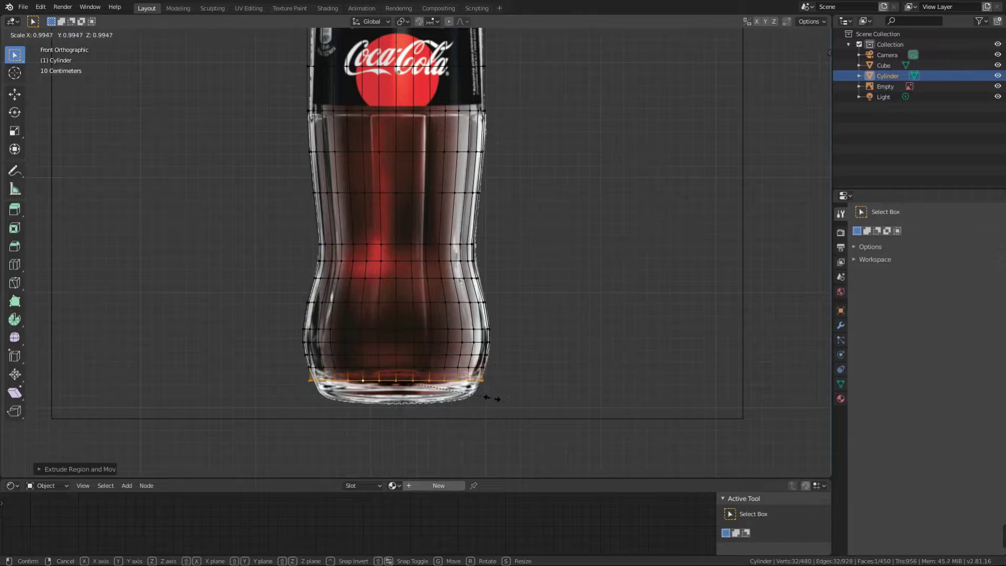
click(491, 398)
Extrude the next ring, then adjust its height vertically and narrow its width
key(e)
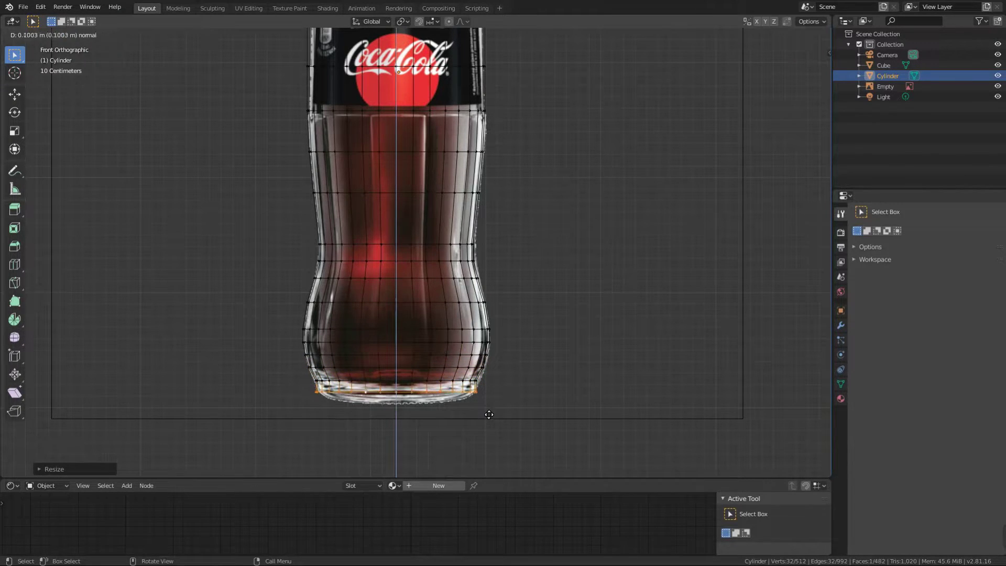
click(489, 416)
key(s)
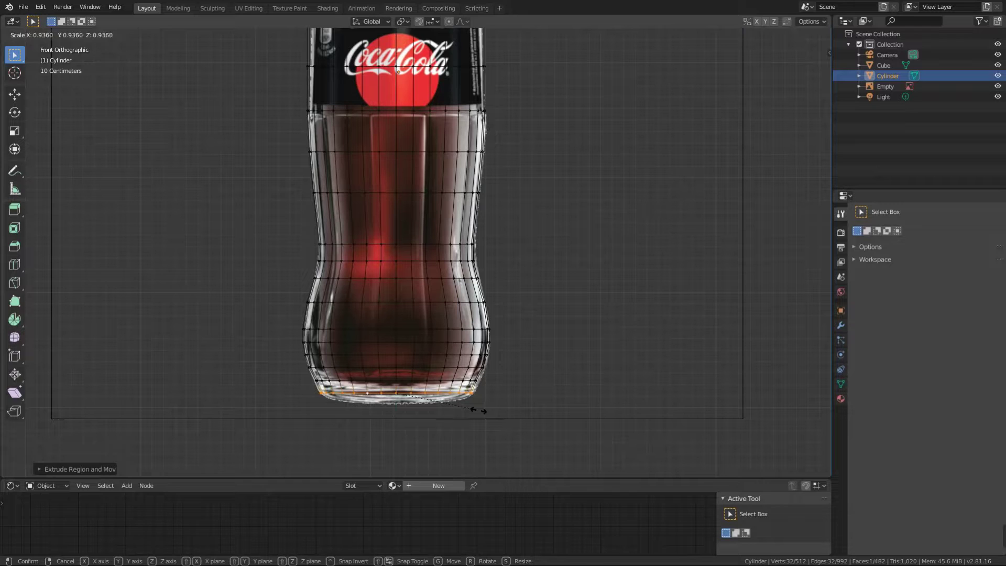
key(g)
key(z)
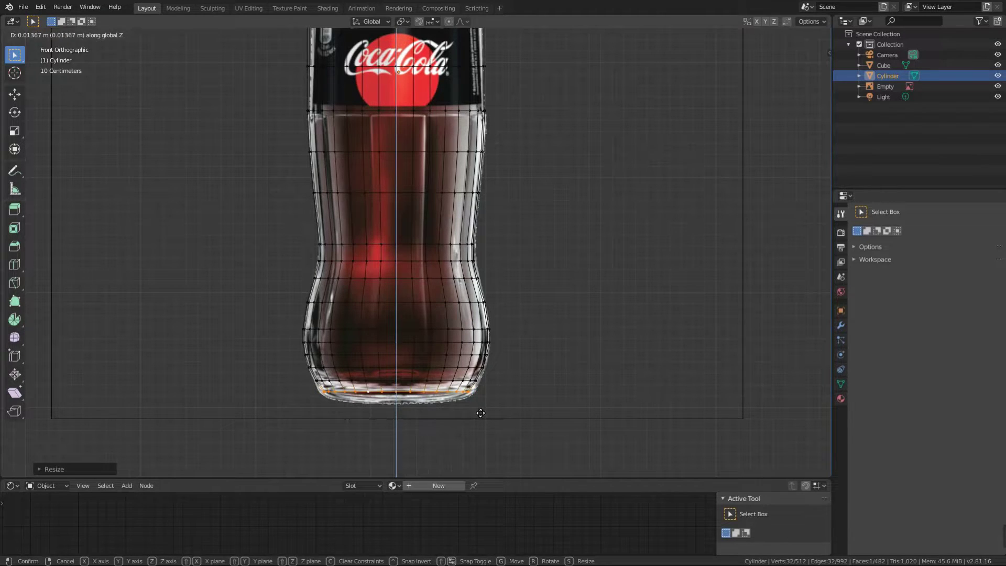
click(478, 410)
key(s)
click(479, 409)
Extrude the base ring, shrink it inward to close the bottom, and return to Object Mode
key(e)
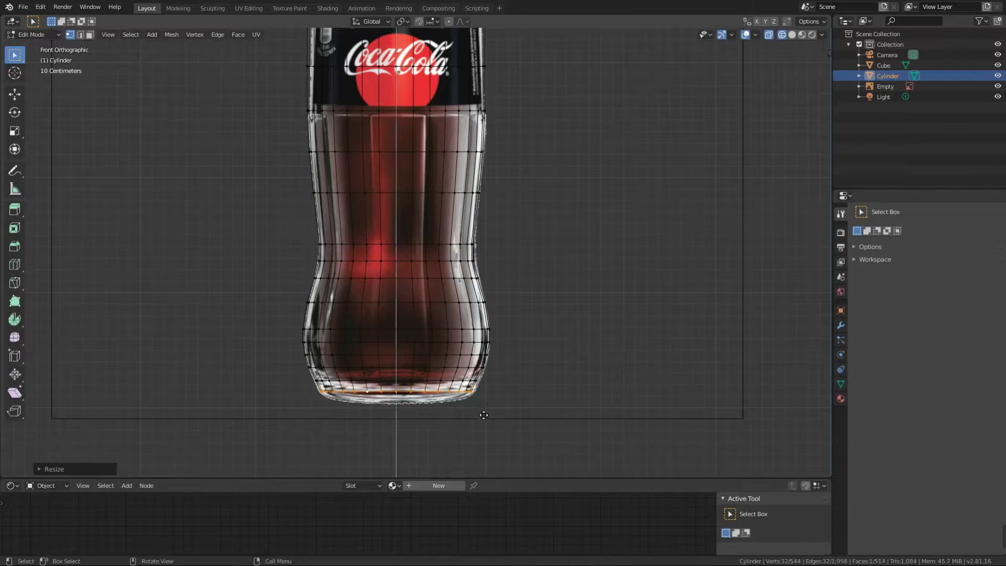
click(484, 424)
key(s)
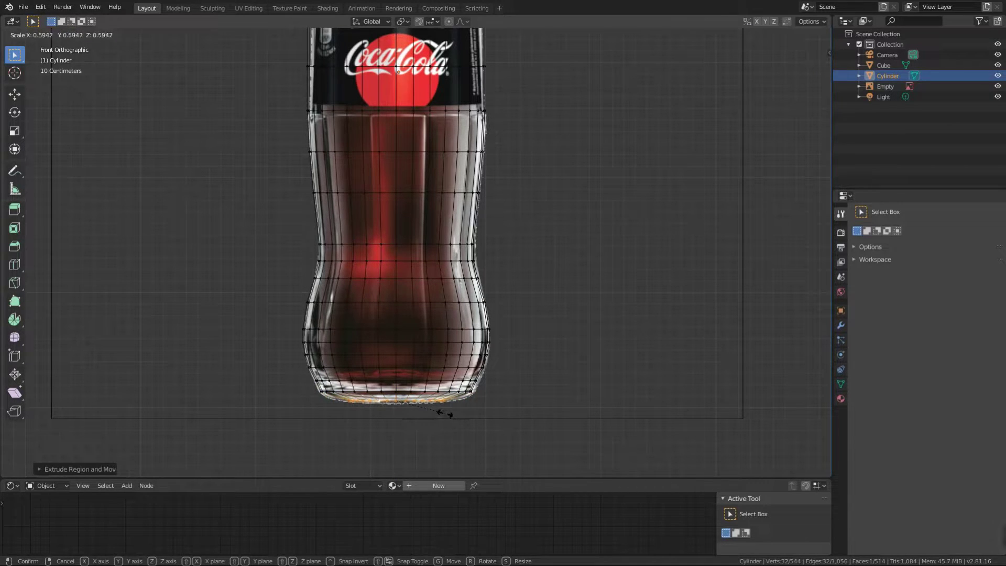
click(451, 418)
key(Tab)
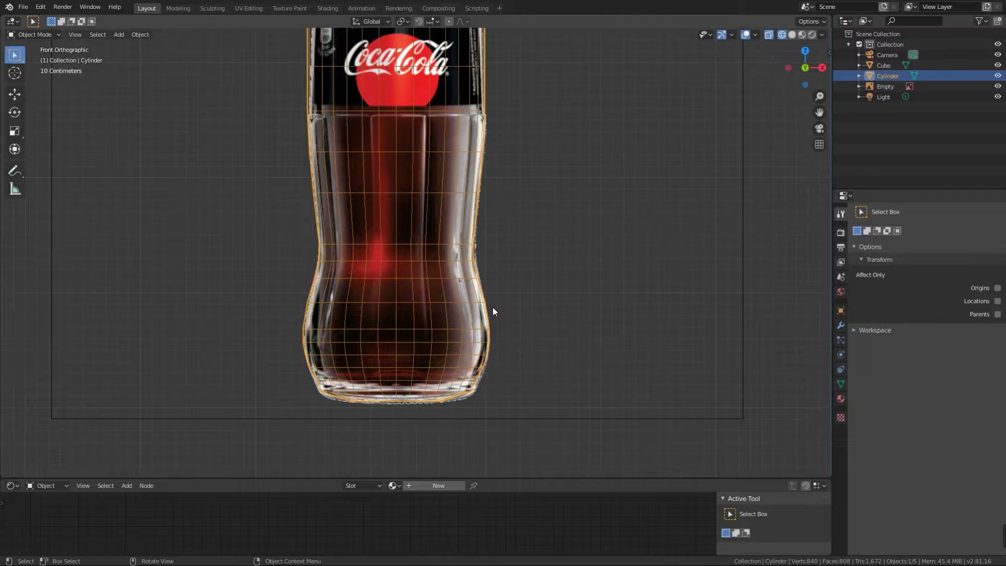
Back in Edit Mode, add a loop cut and slide it up just below the label
shift+scroll(458, 256, up, 2)
shift+scroll(446, 316, up, 4)
shift+scroll(445, 316, up, 2)
scroll(444, 273, up, 3)
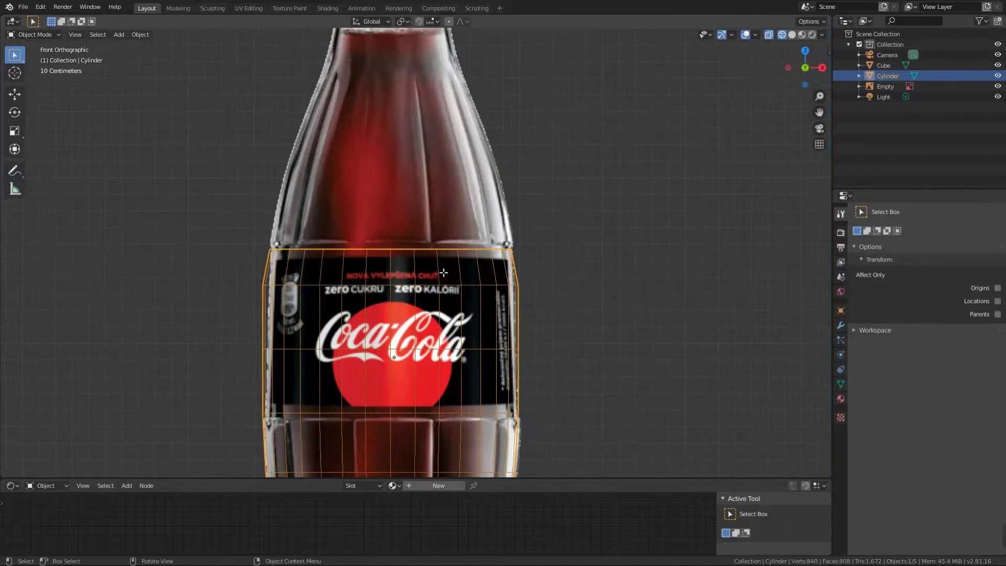
key(Tab)
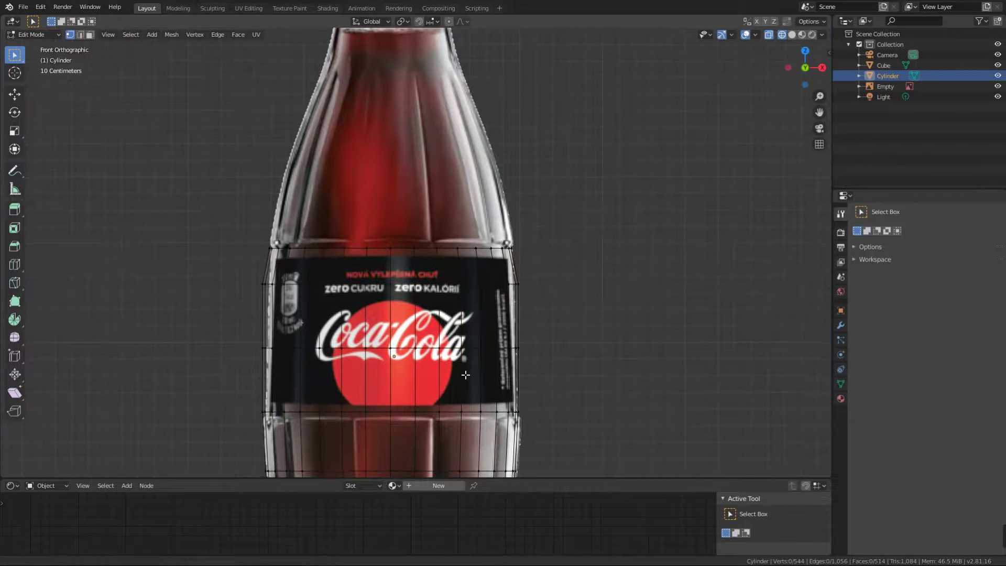
shift+scroll(461, 367, down, 2)
key(ctrl+r)
click(440, 413)
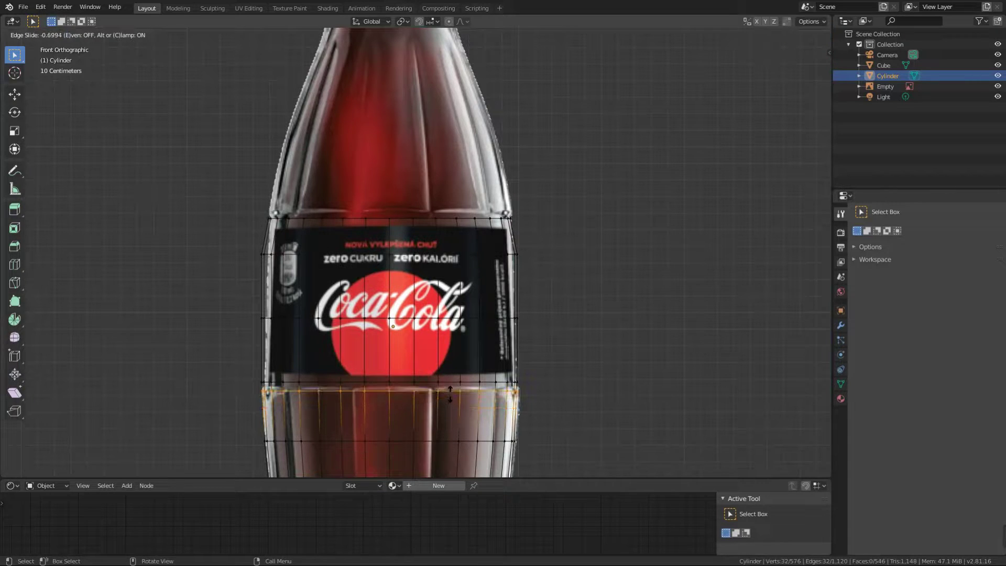
click(443, 396)
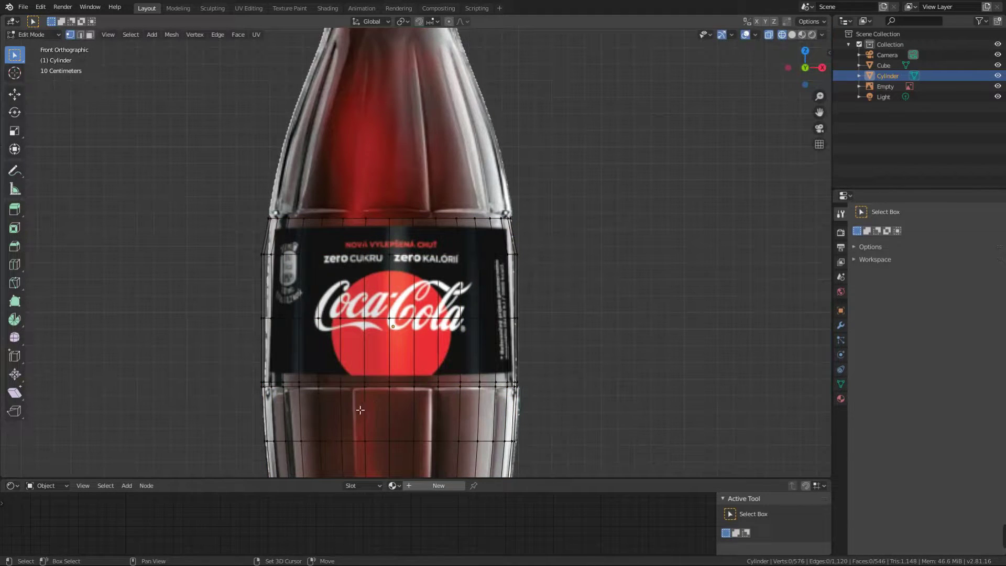
Scale the label's bottom ring and the ring through the logo slightly inward
alt+click(275, 382)
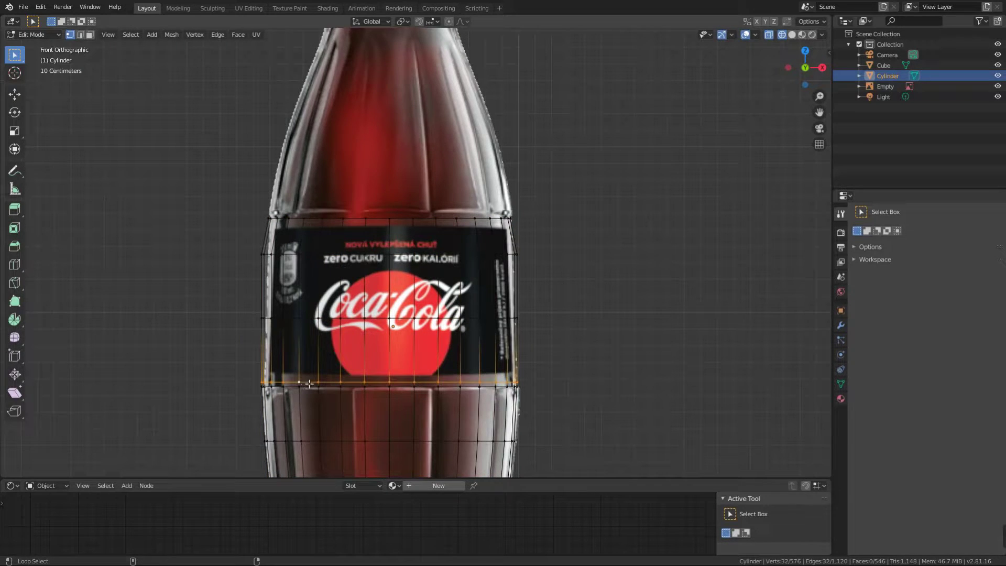
key(s)
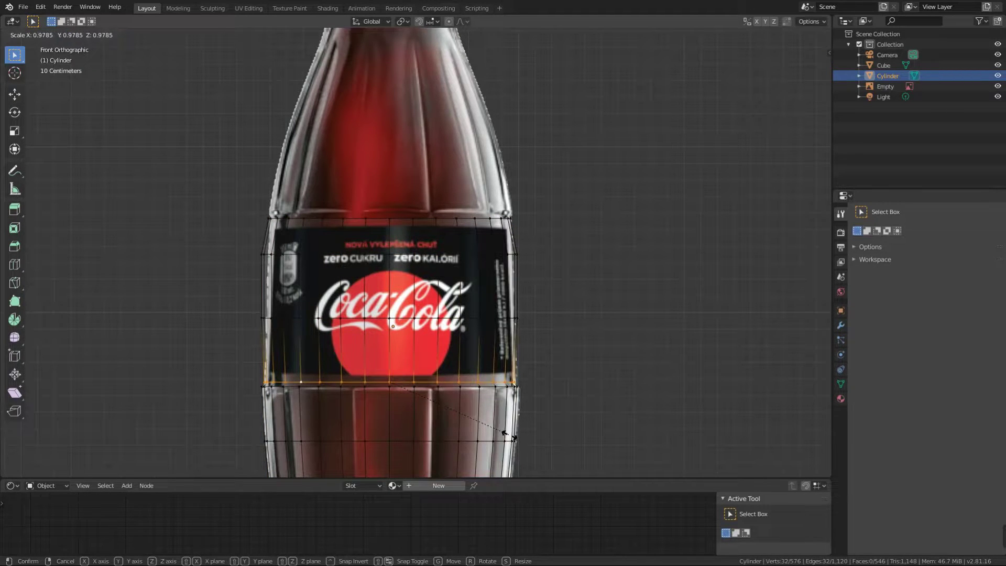
click(503, 433)
alt+click(333, 319)
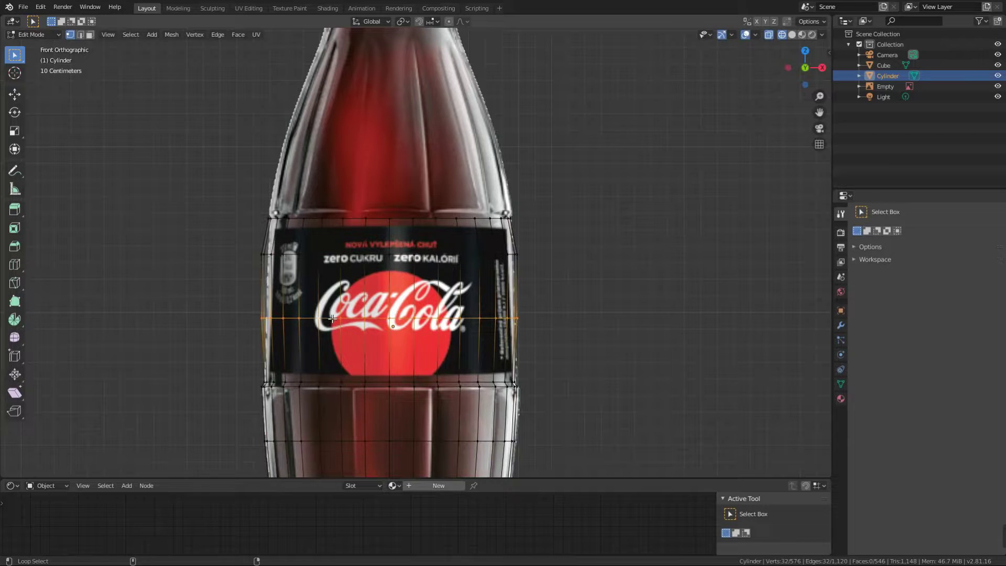
key(s)
click(487, 385)
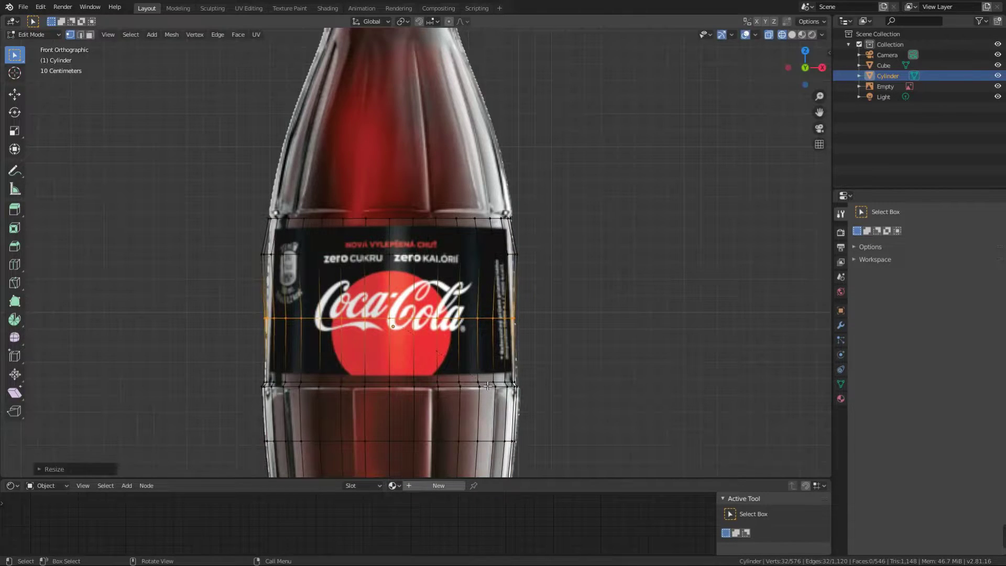
key(alt+a)
Try scaling a vertical edge loop on the label, cancel it, and clear the selection
alt+click(321, 255)
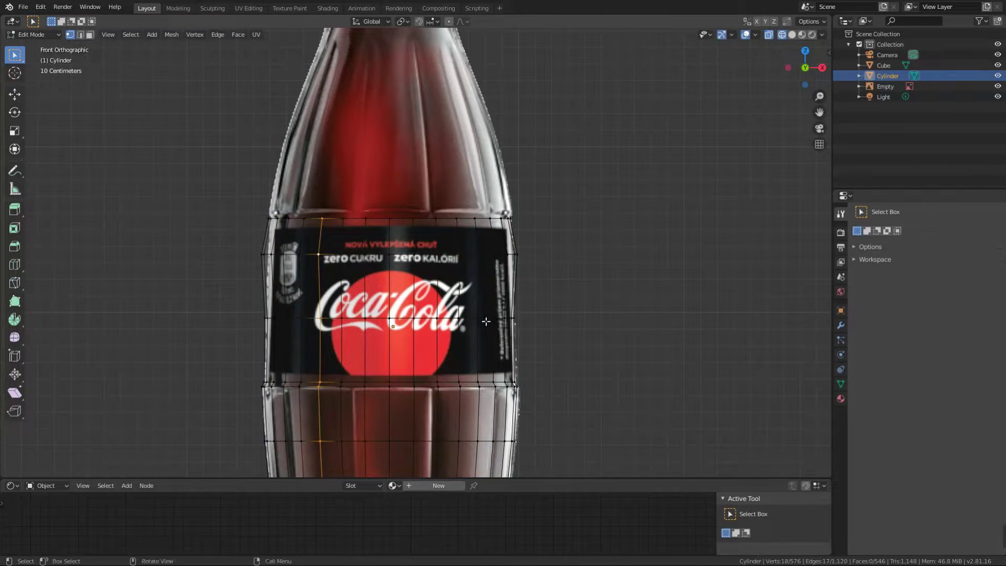
key(s)
key(Escape)
key(a)
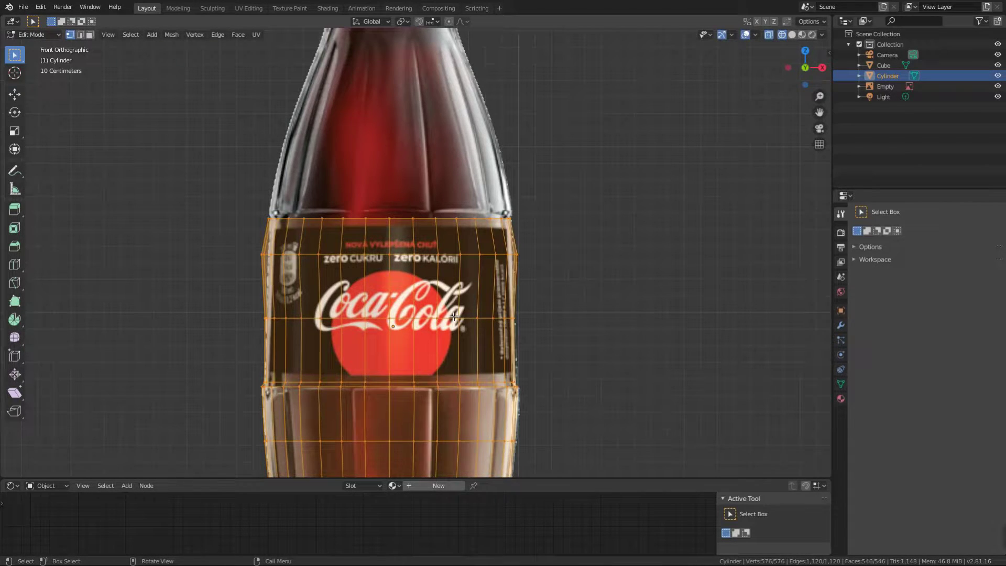
key(alt+a)
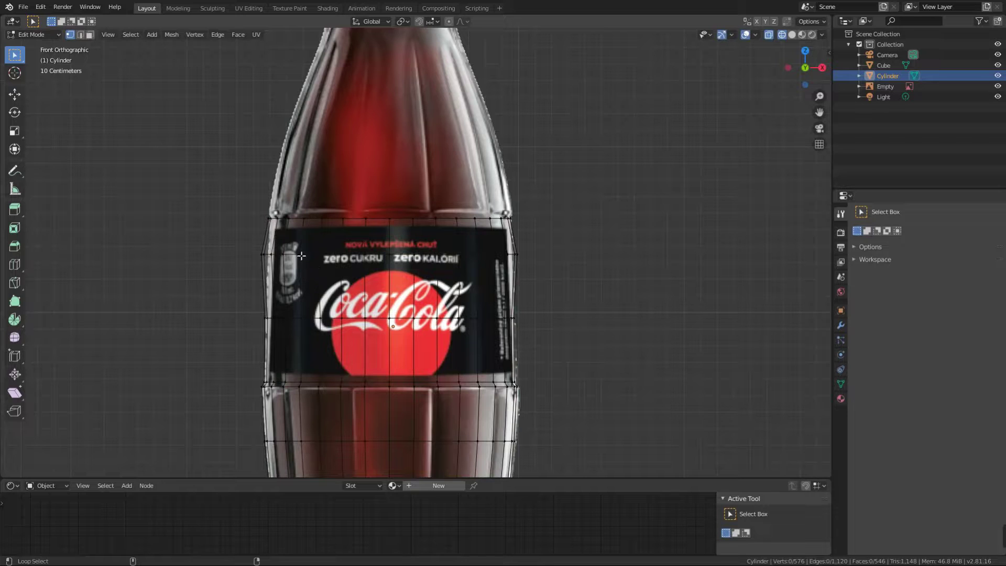
Scale the edge loop near the label's top inward to 0.9524
alt+click(301, 255)
key(s)
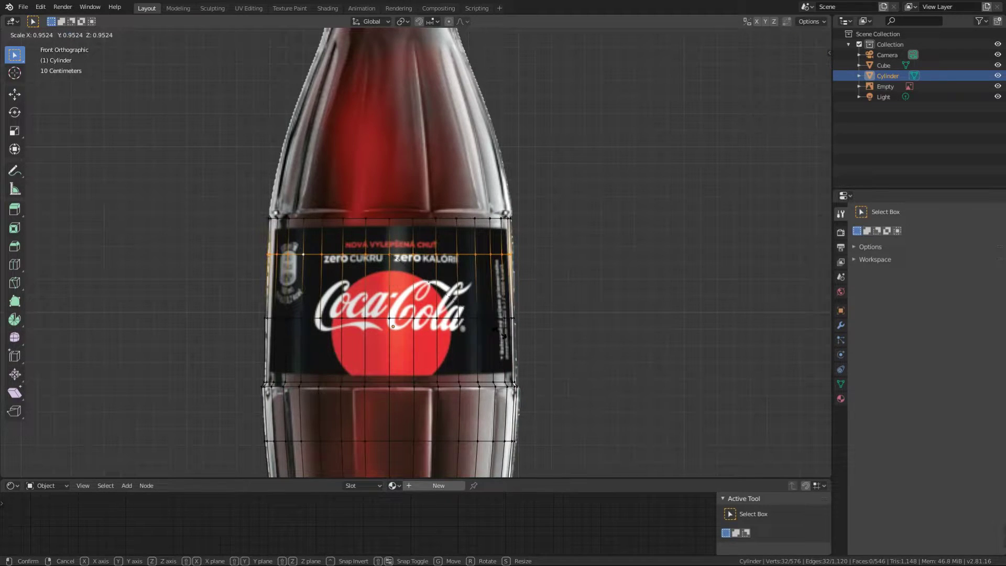
click(500, 332)
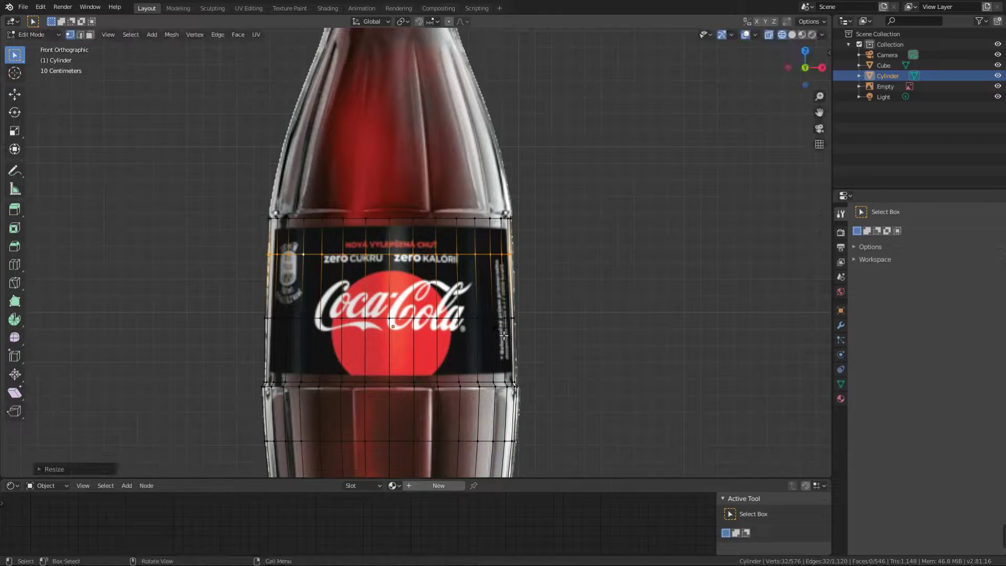
key(alt+a)
shift+middle_drag(484, 262, 494, 317)
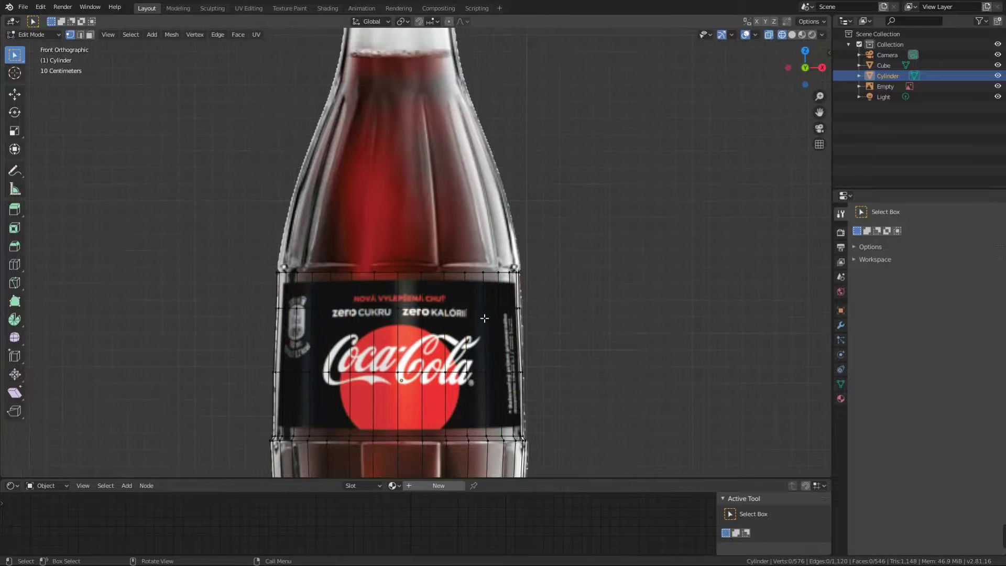
Select the label's top edge loop and extrude two rings upward, adjusting their widths
alt+click(380, 274)
key(e)
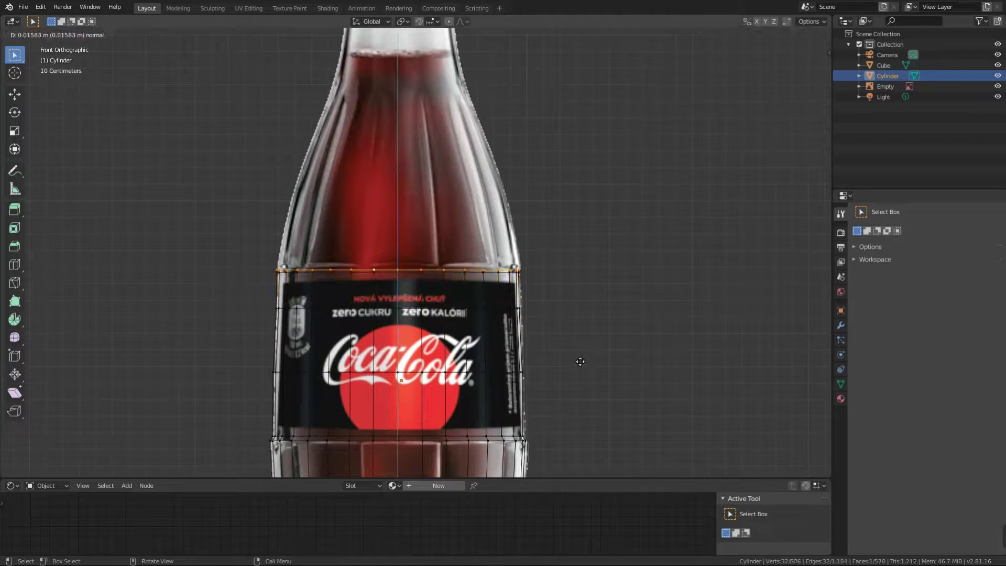
right_click(578, 358)
key(s)
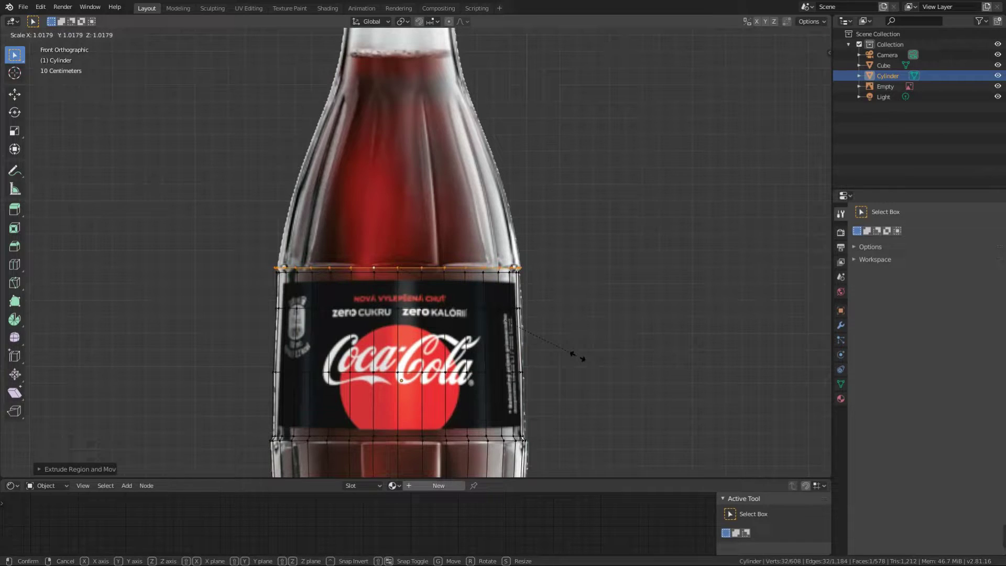
click(578, 357)
key(e)
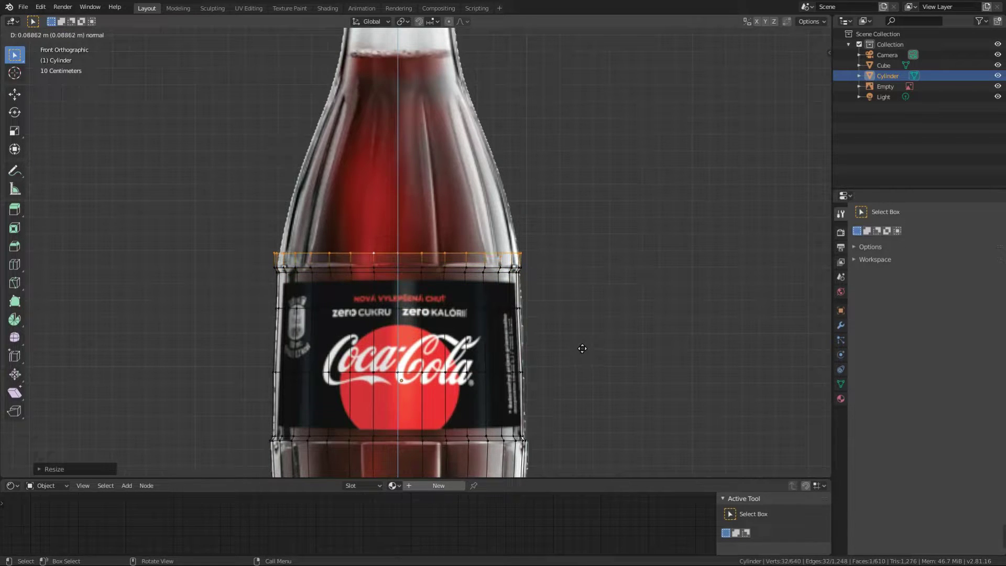
click(578, 344)
key(s)
click(576, 344)
Extrude two more rings upward, tapering each inward along the shoulder
key(e)
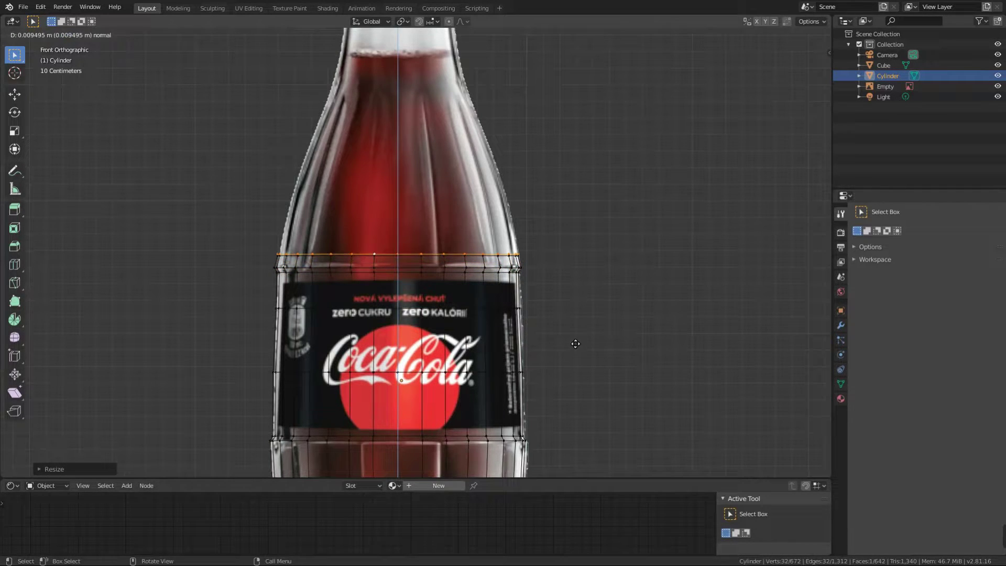
click(570, 325)
key(s)
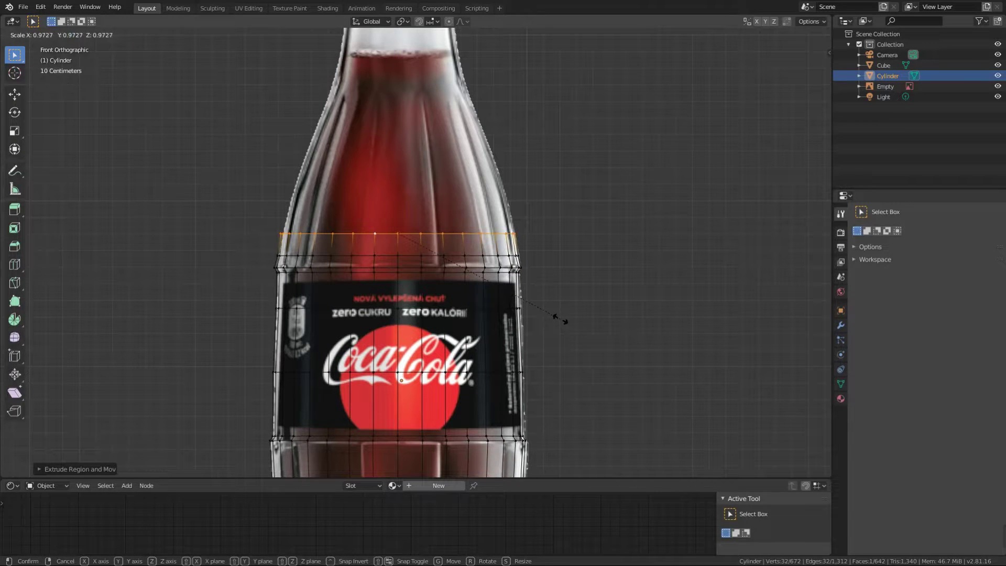
click(558, 319)
key(e)
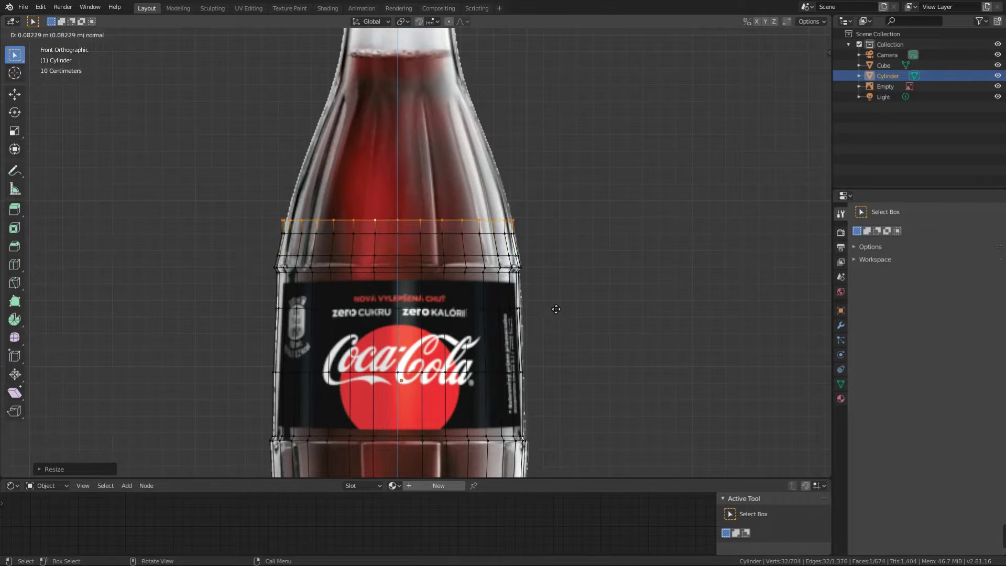
click(554, 304)
key(s)
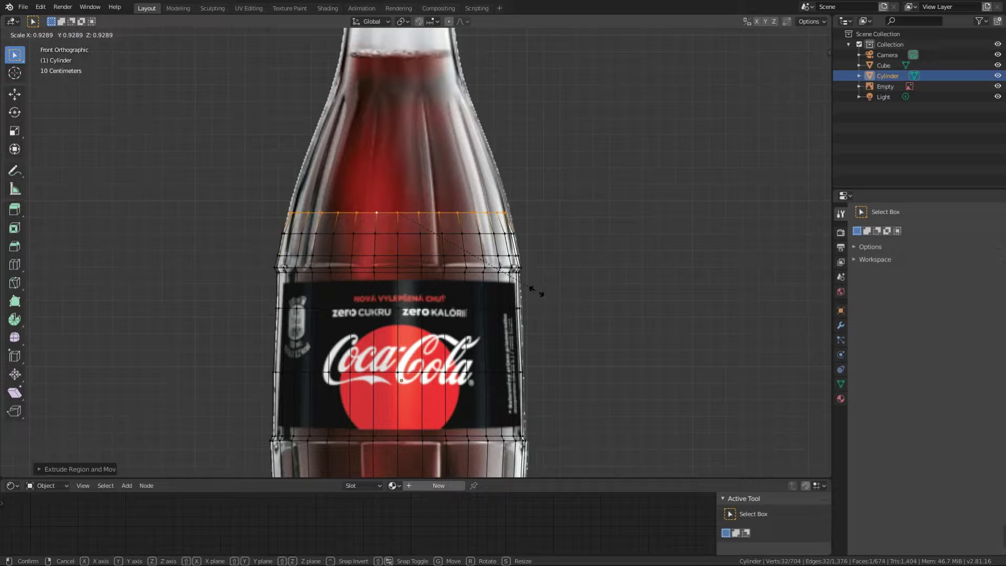
click(540, 293)
Extrude three further rings up the shoulder, narrowing each to match the reference outline
key(e)
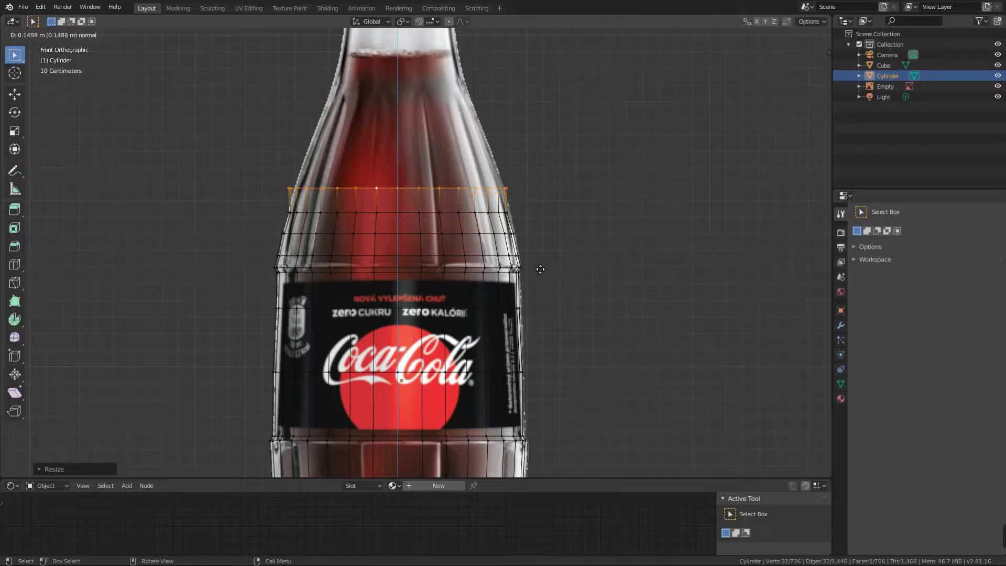
click(537, 259)
key(s)
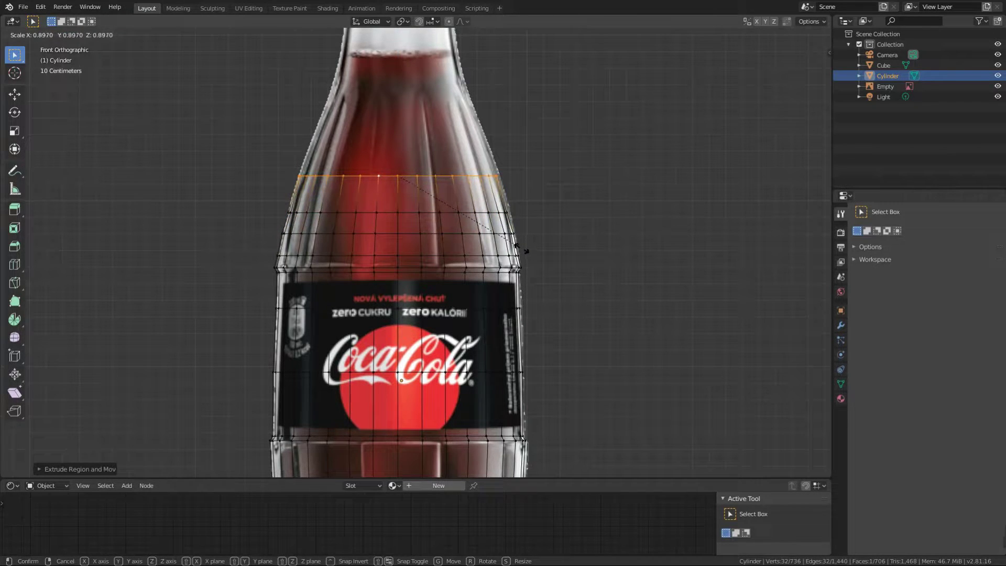
click(521, 248)
key(e)
click(524, 214)
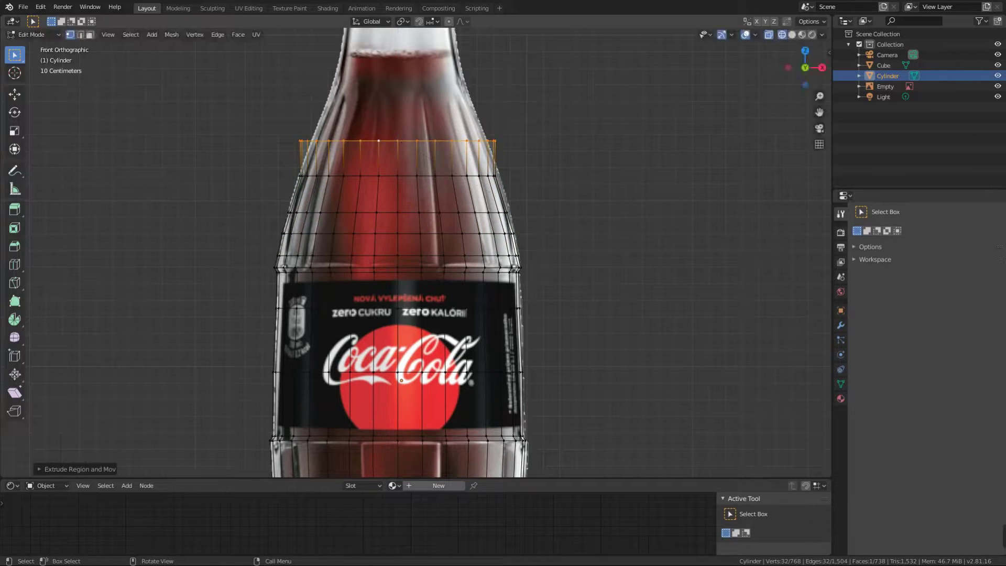
key(s)
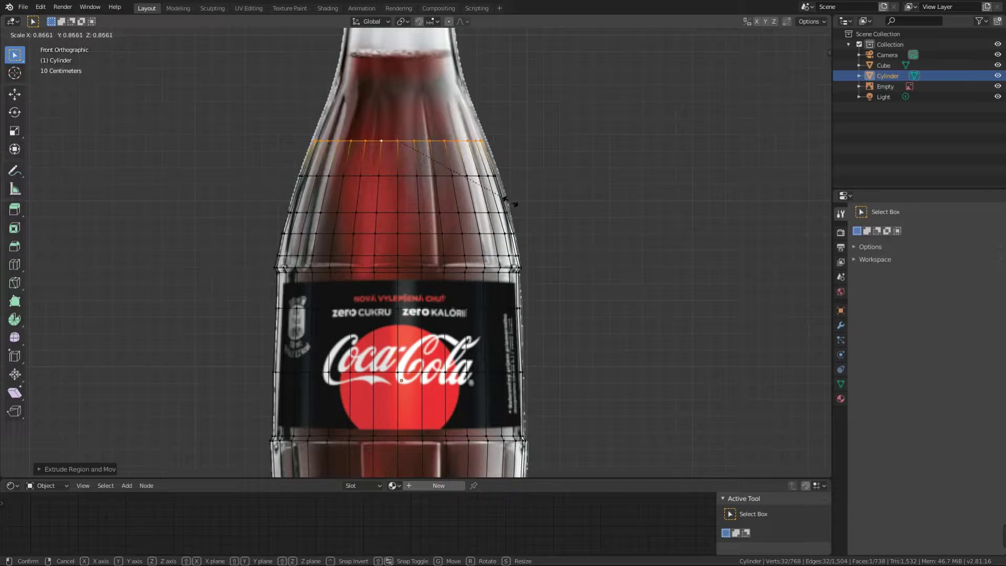
click(506, 199)
key(e)
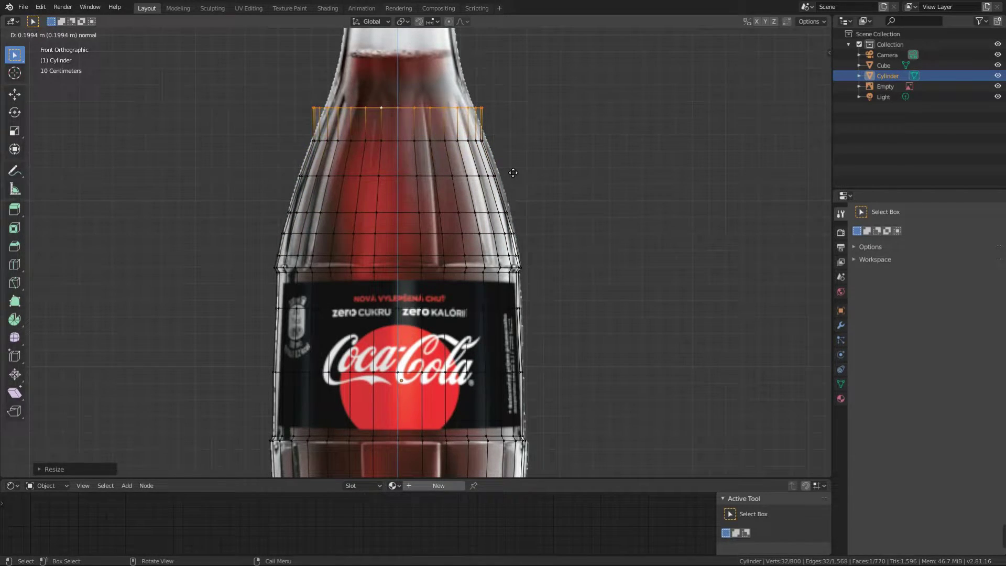
click(513, 173)
key(s)
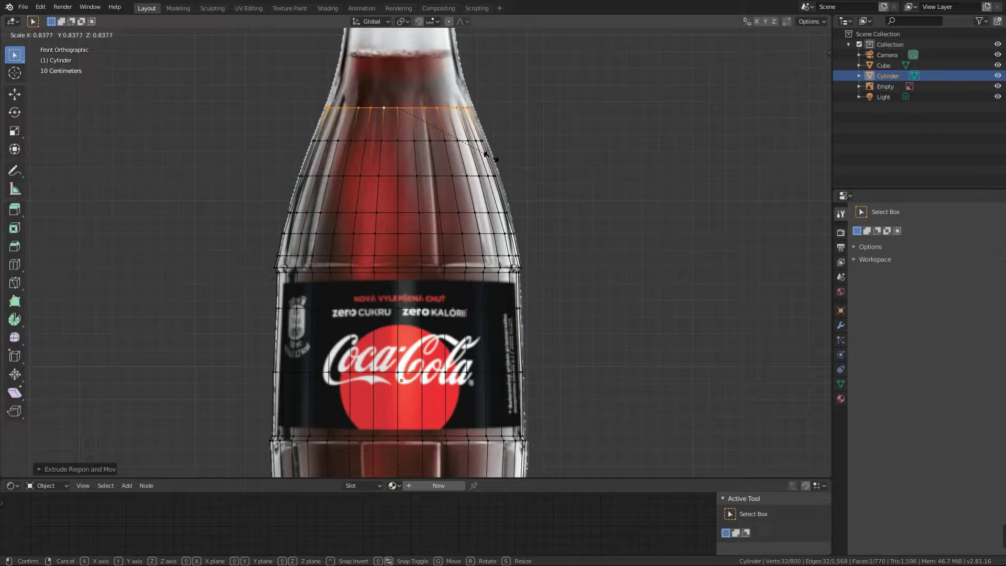
click(492, 156)
shift+middle_drag(503, 157, 519, 283)
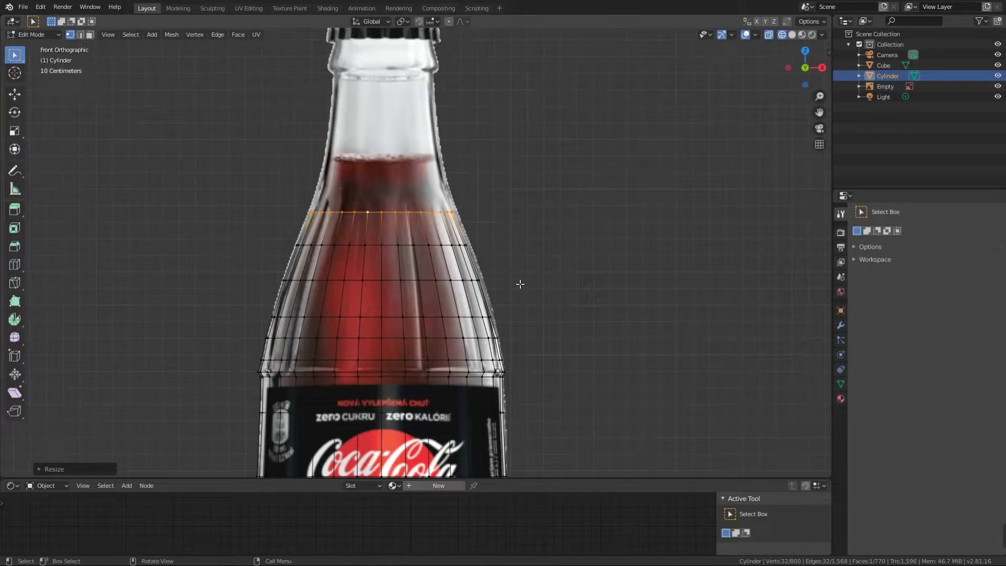
Extrude the first neck ring and set its height and width where the neck begins
key(e)
click(528, 240)
key(s)
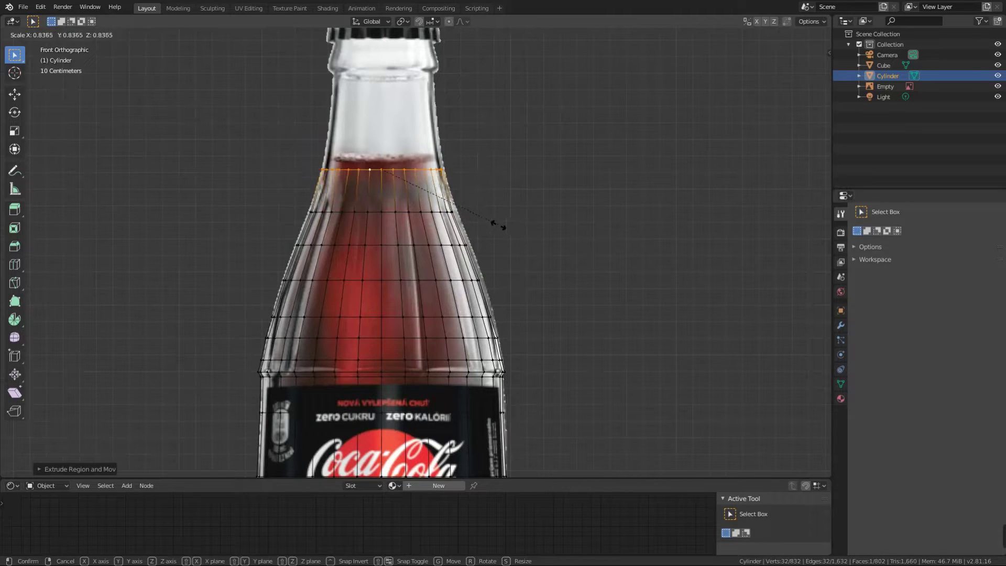
click(496, 225)
key(g)
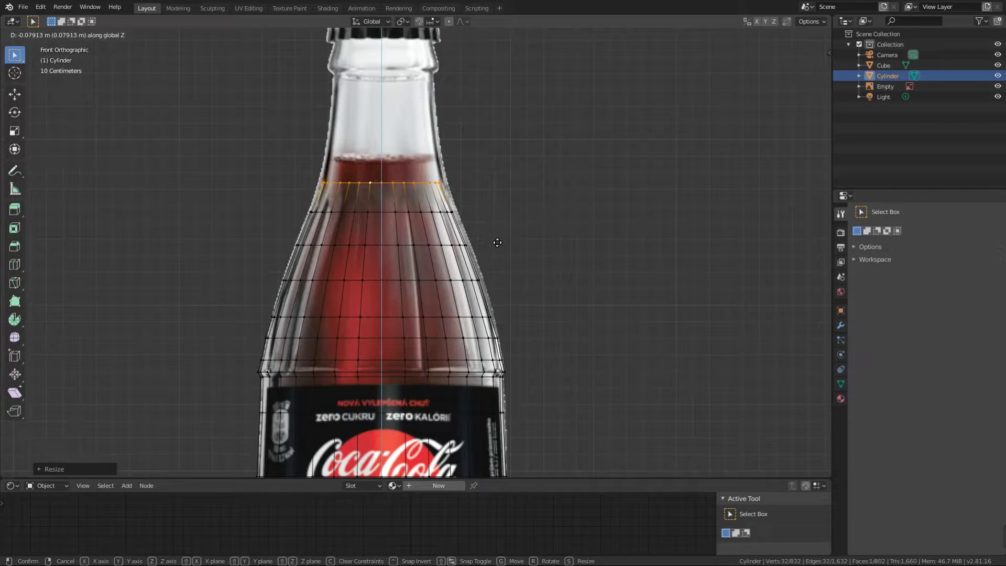
click(497, 242)
key(s)
click(498, 239)
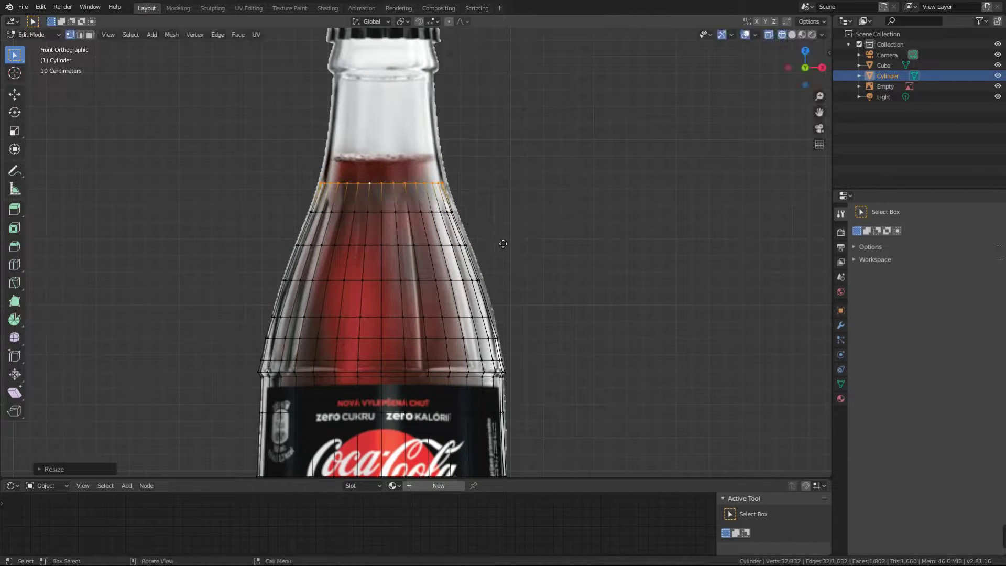
Extrude two more rings up the neck, scaling each to follow the reference taper
key(e)
click(505, 229)
key(s)
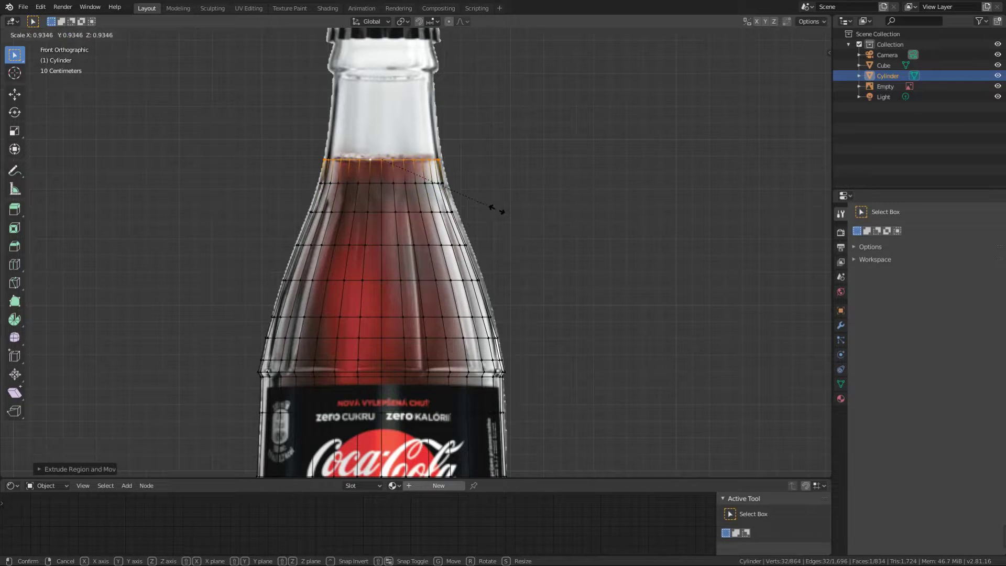
click(497, 210)
key(e)
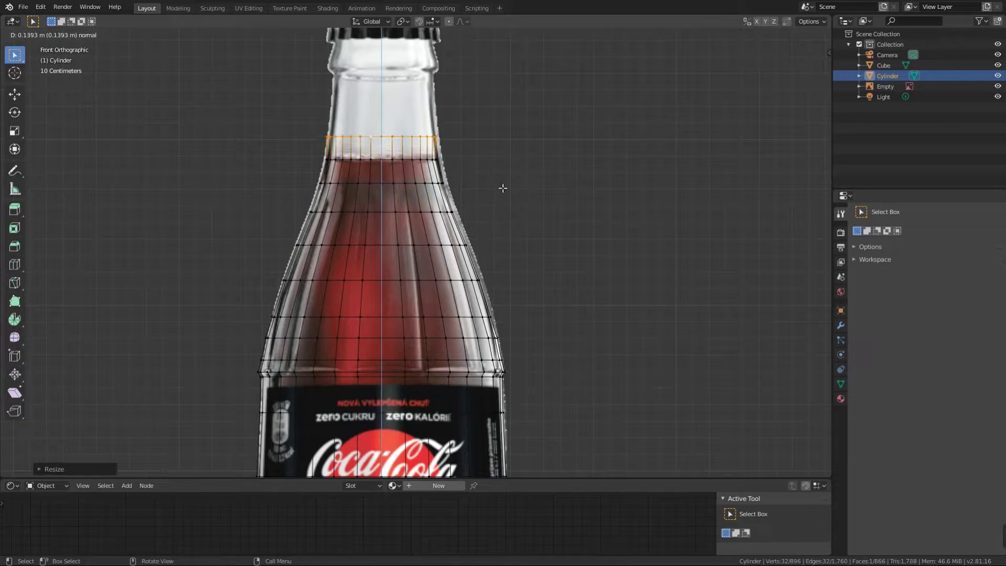
click(502, 187)
key(s)
click(494, 179)
Extrude narrower rings toward the top of the neck, bringing the cap into view
key(e)
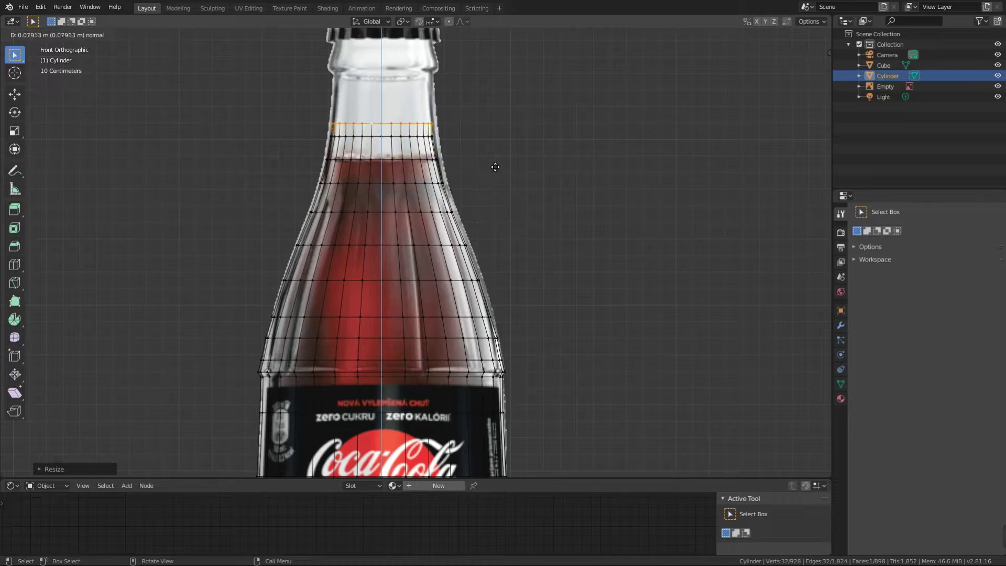
click(495, 162)
key(s)
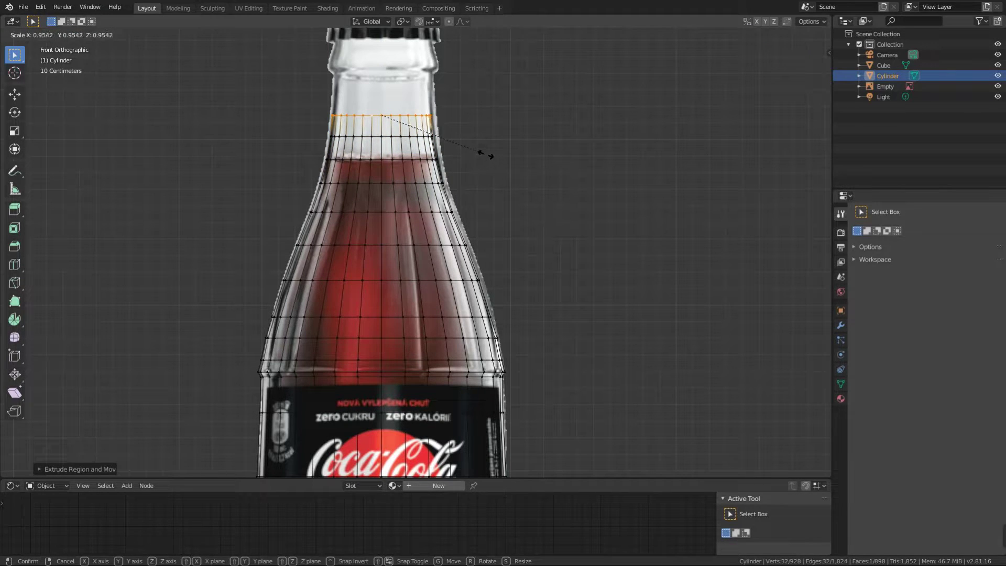
click(491, 158)
key(e)
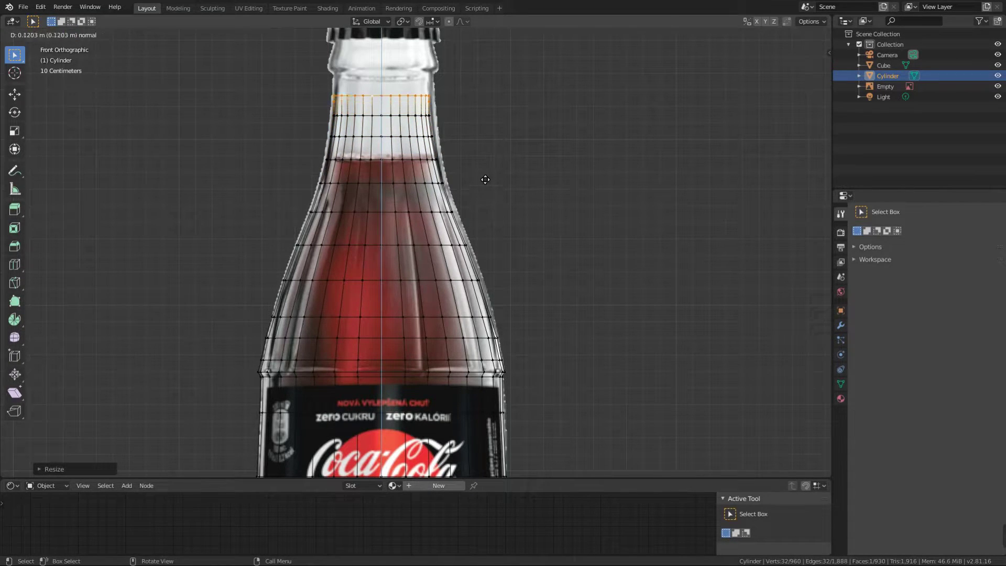
click(489, 157)
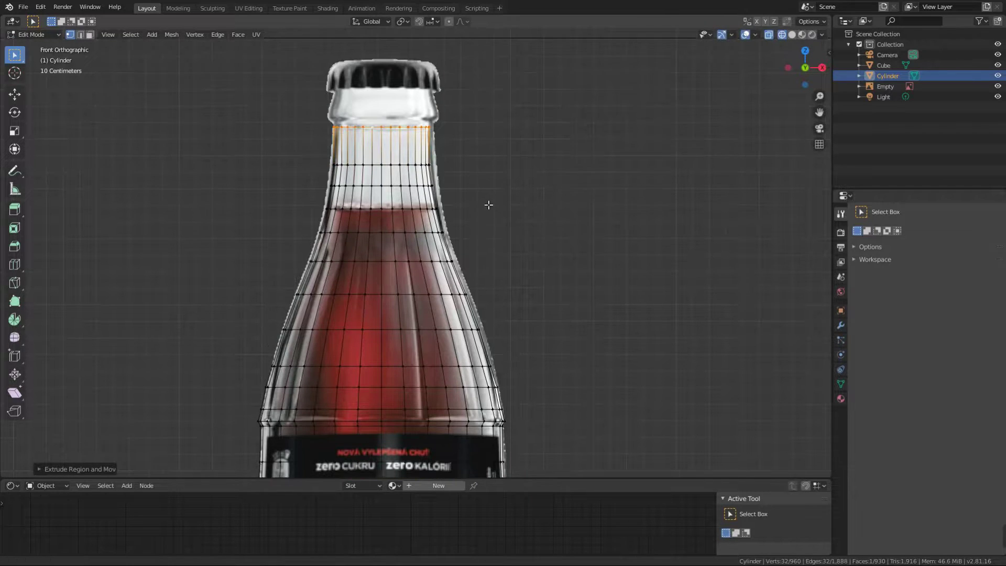
shift+middle_drag(489, 157, 495, 226)
Add rings just below the cap, widening one outward to start the lip bulge
key(e)
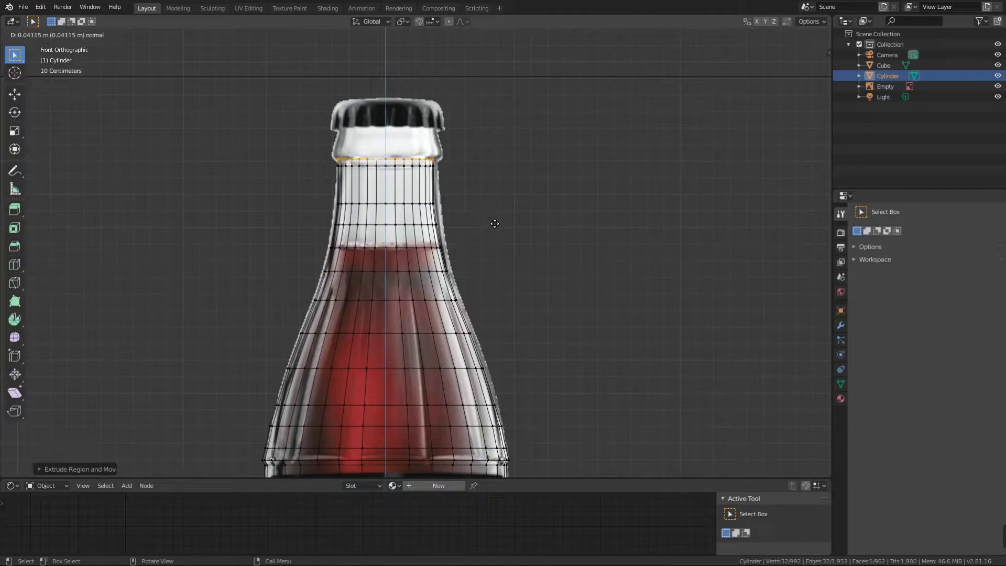
click(495, 224)
key(s)
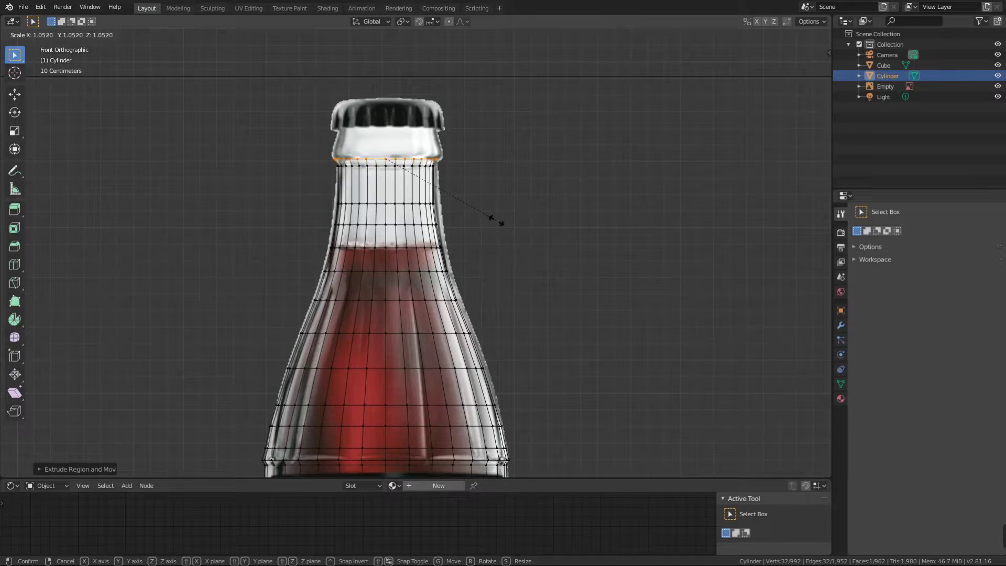
click(496, 221)
key(e)
right_click(499, 219)
key(s)
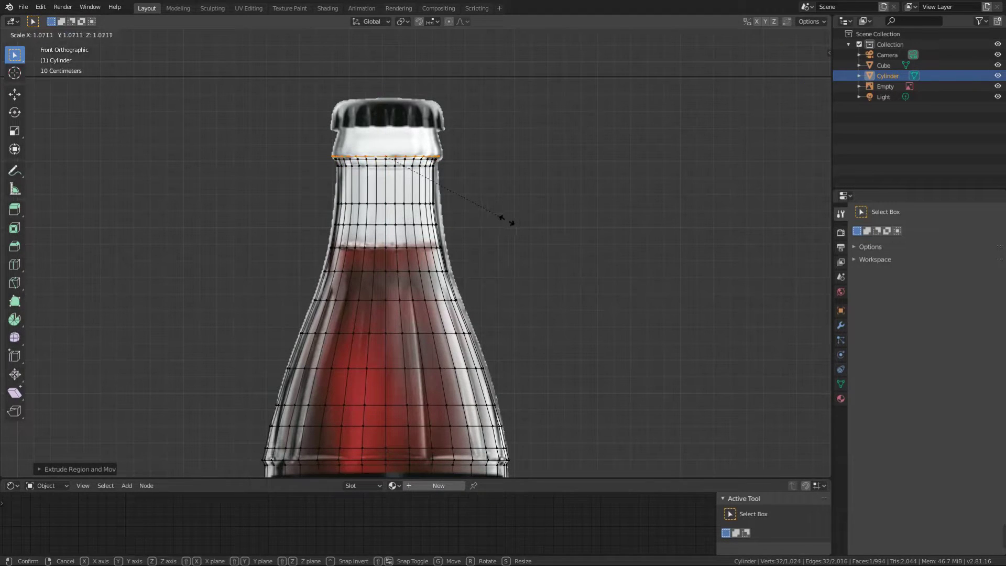
click(514, 223)
key(e)
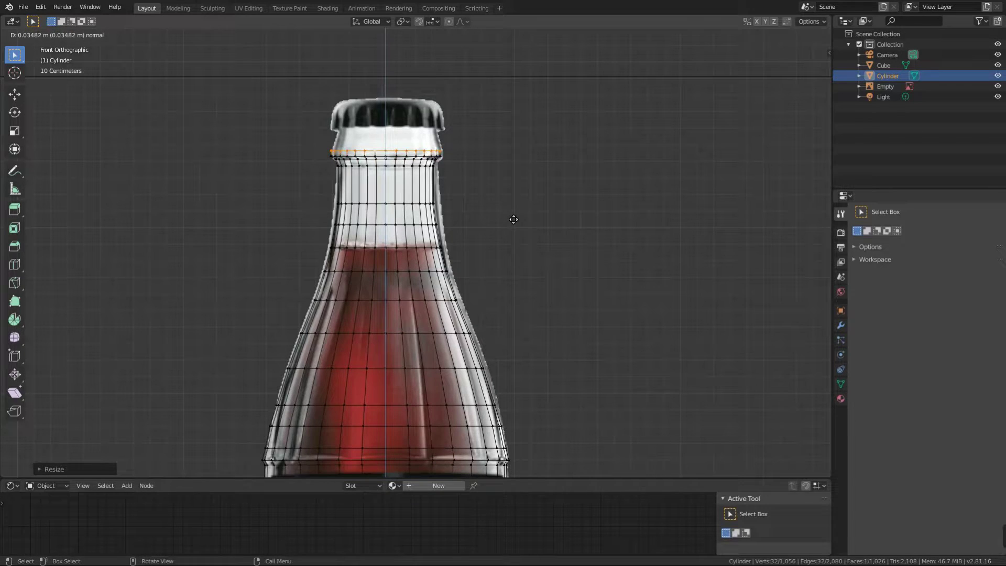
click(514, 220)
Extrude and narrow the final rings to shape the lip up to the cap
key(e)
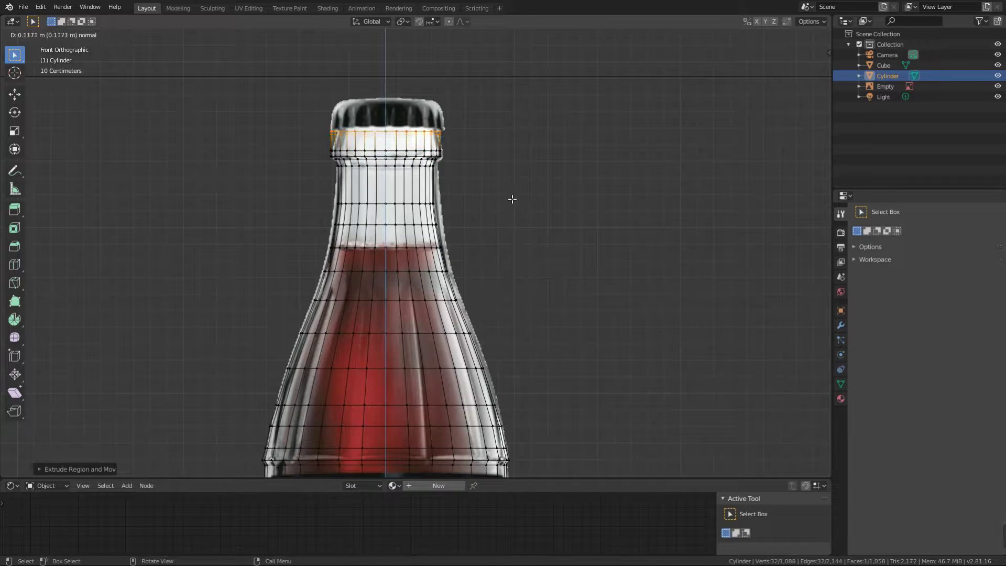
click(512, 200)
key(s)
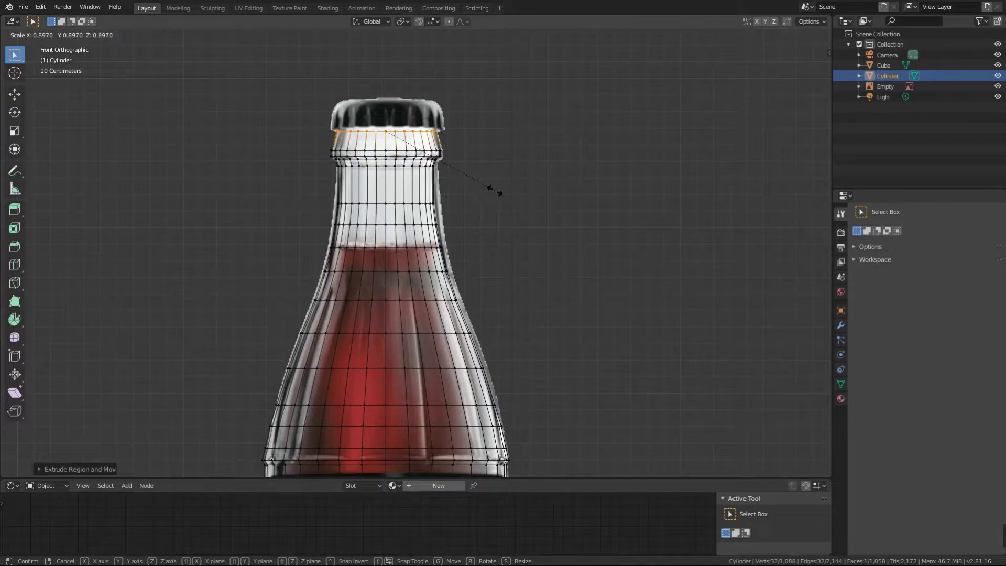
click(495, 189)
key(e)
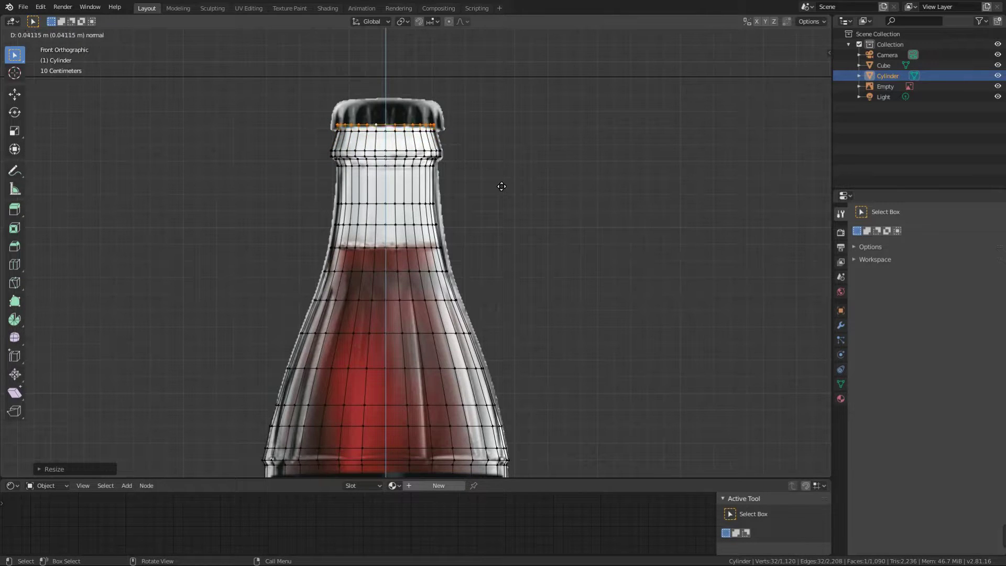
click(501, 187)
key(s)
click(498, 183)
Orbit to the bottle top and delete its top face to open the mouth
scroll(501, 225, down, 5)
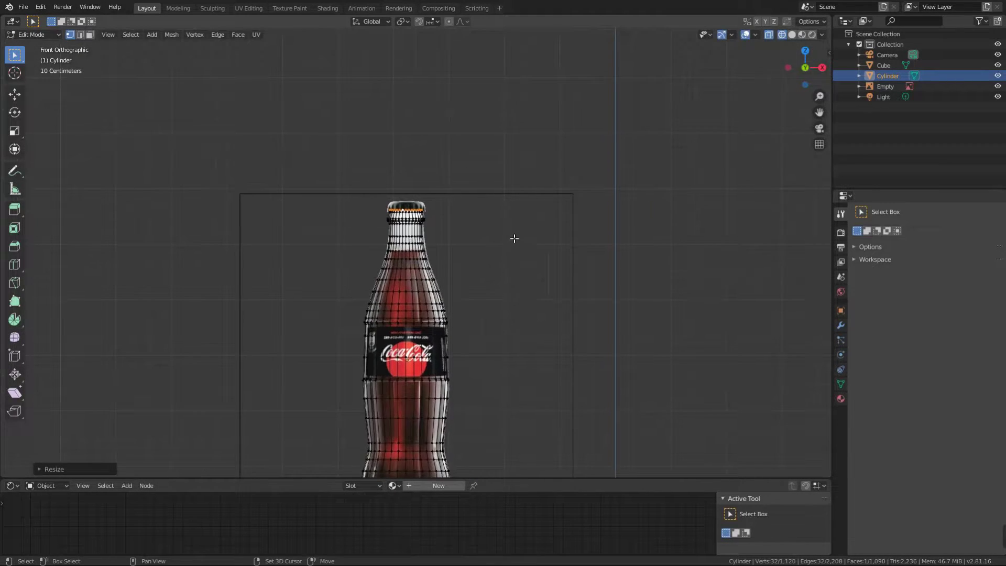
mouse_move(518, 186)
middle_down()
mouse_move(570, 219)
mouse_move(569, 194)
middle_up()
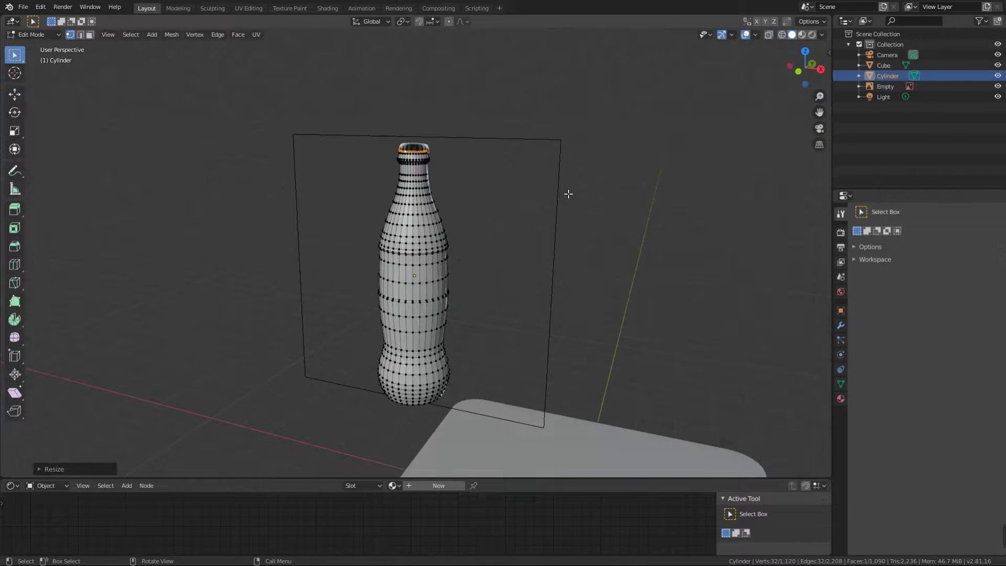
scroll(549, 217, up, 3)
mouse_move(526, 218)
middle_down()
mouse_move(485, 245)
mouse_move(540, 265)
middle_up()
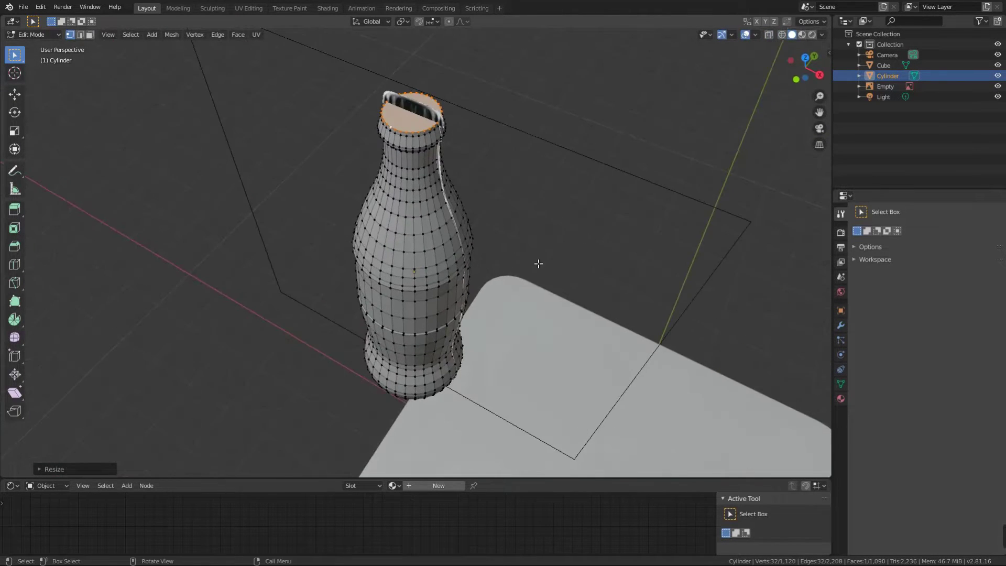
scroll(501, 286, up, 3)
scroll(502, 286, up, 4)
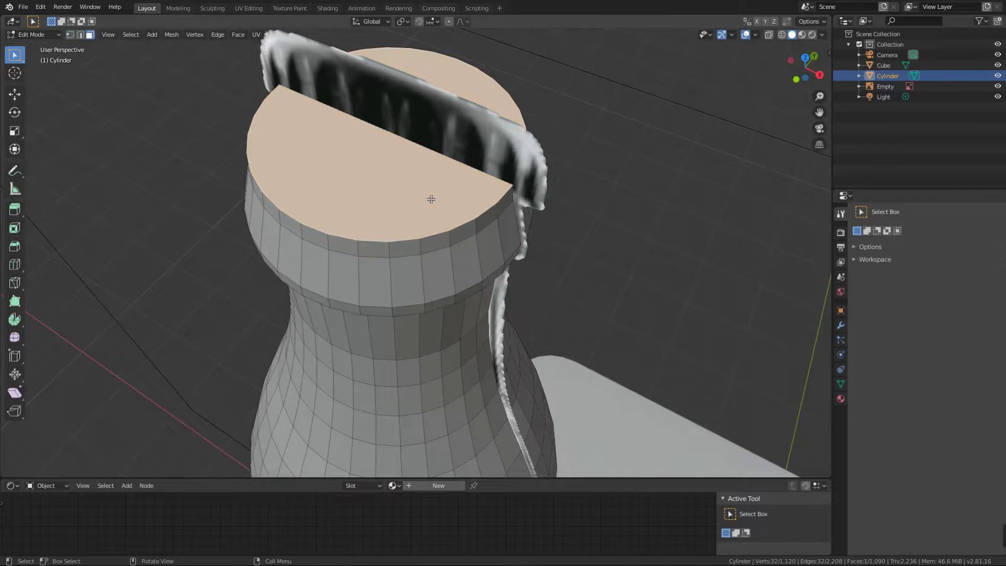
key(x)
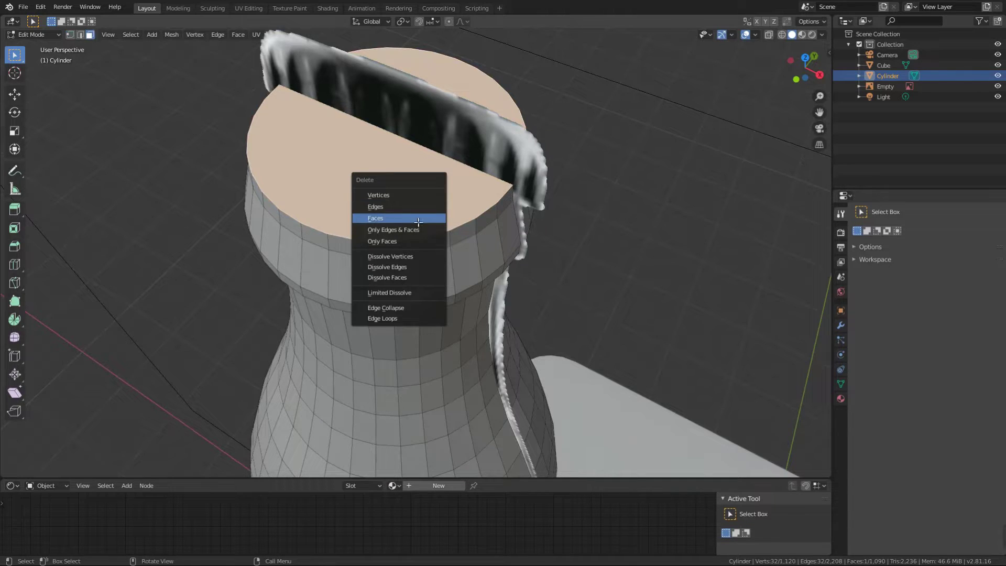
click(418, 218)
Return to Object Mode in a side view and select the reference image
middle_drag(417, 221, 690, 432)
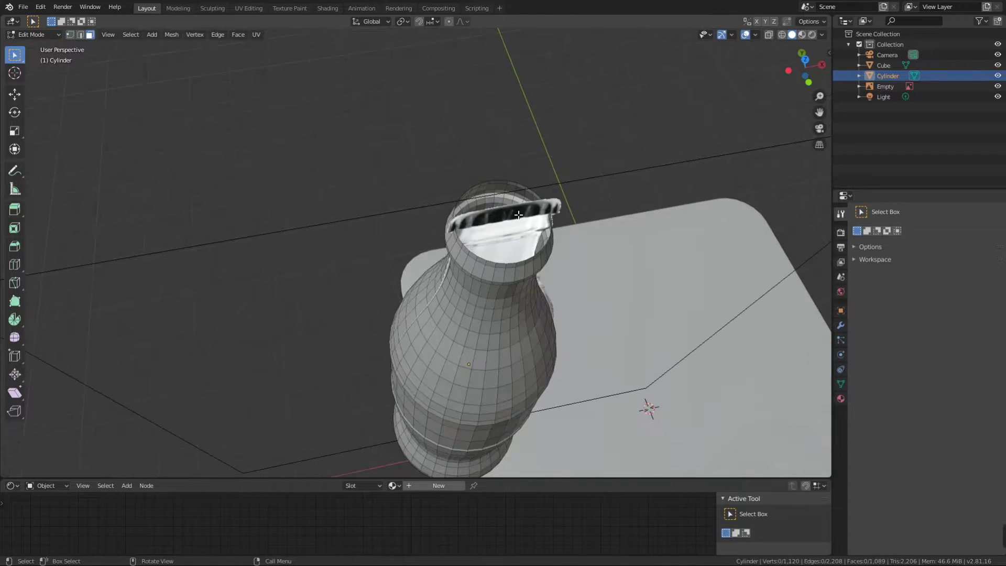
mouse_move(534, 219)
middle_down()
mouse_move(558, 168)
mouse_move(611, 231)
middle_up()
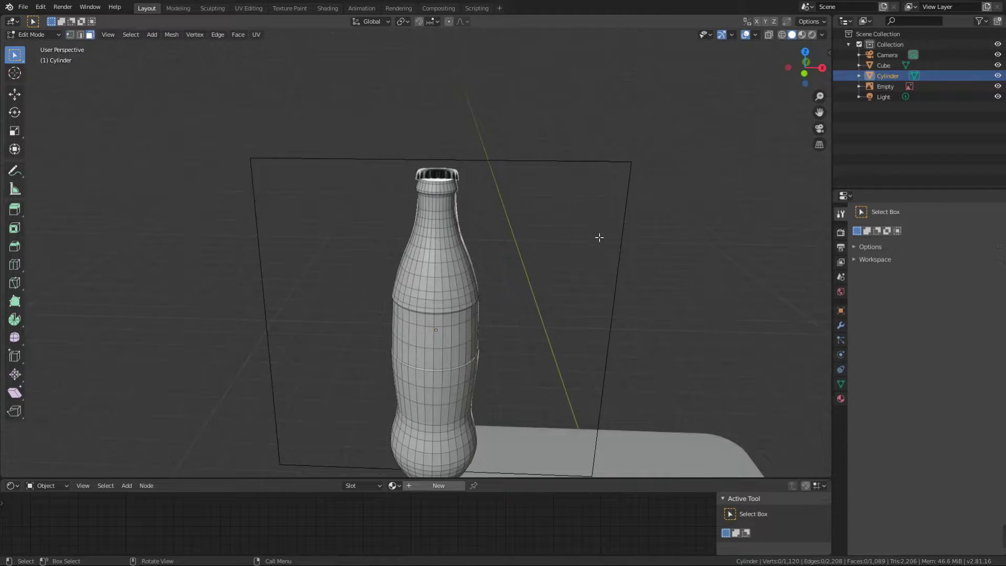
key(Tab)
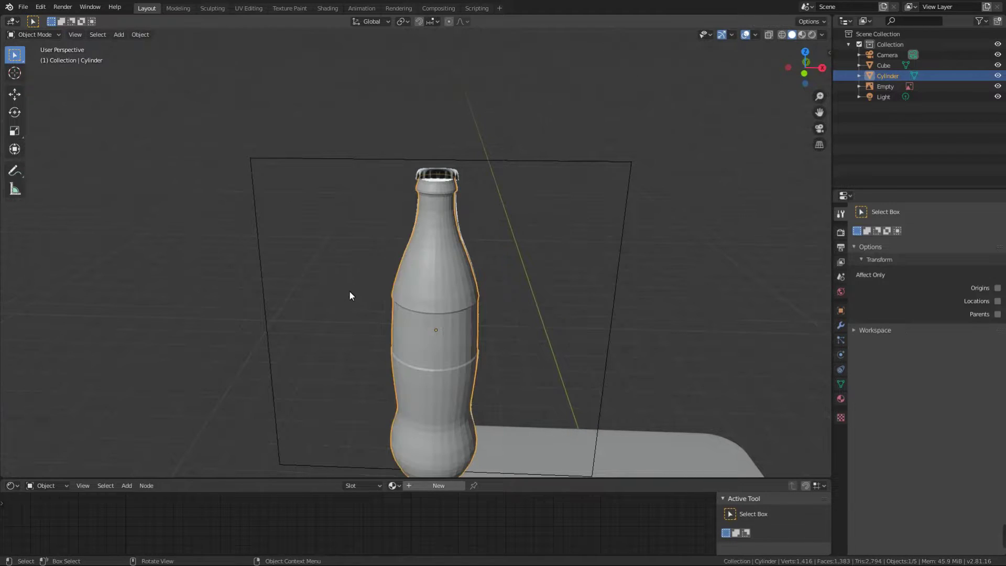
click(301, 290)
click(264, 286)
Move the reference image aside, then delete it from the scene
key(g)
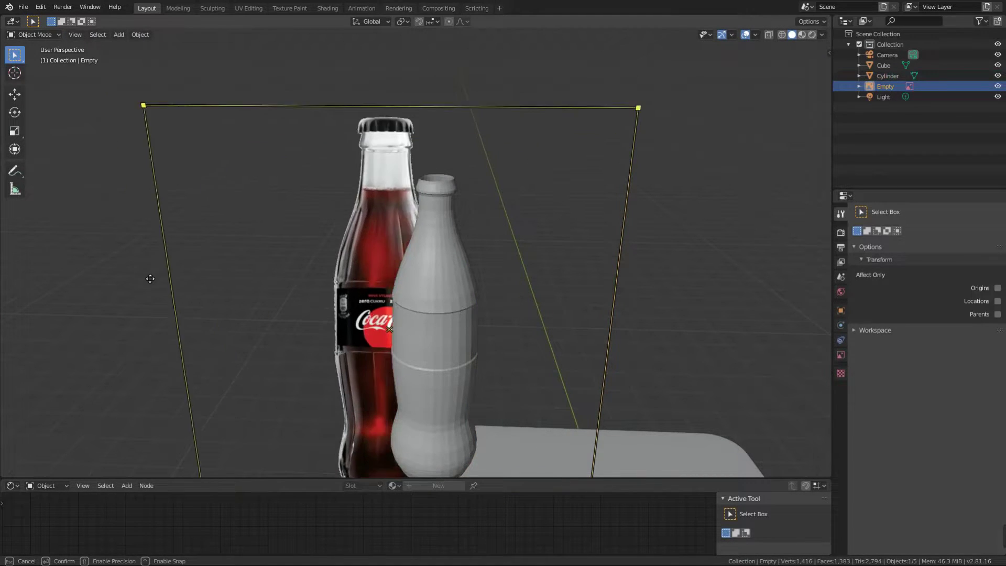
click(196, 266)
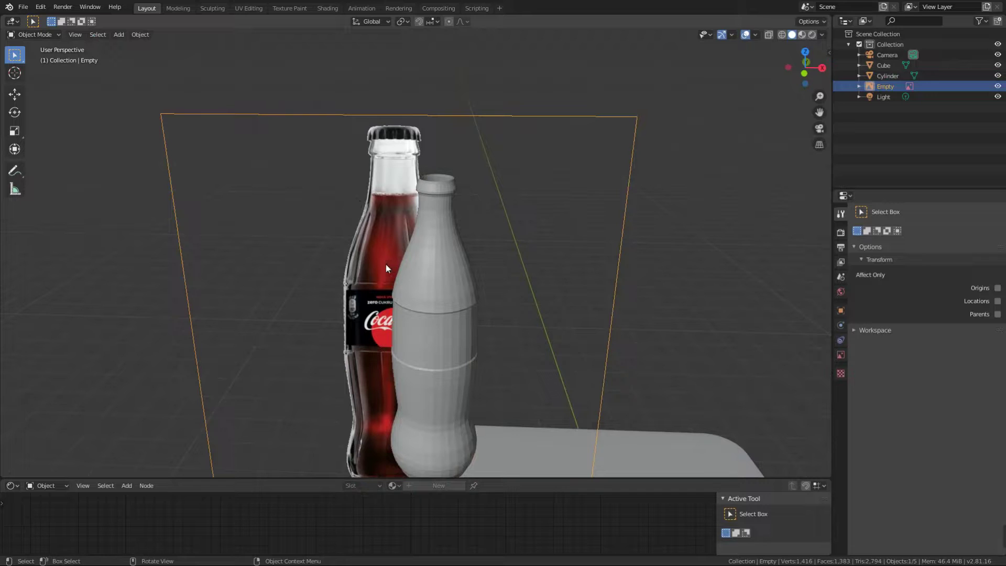
key(Delete)
scroll(394, 258, up, 3)
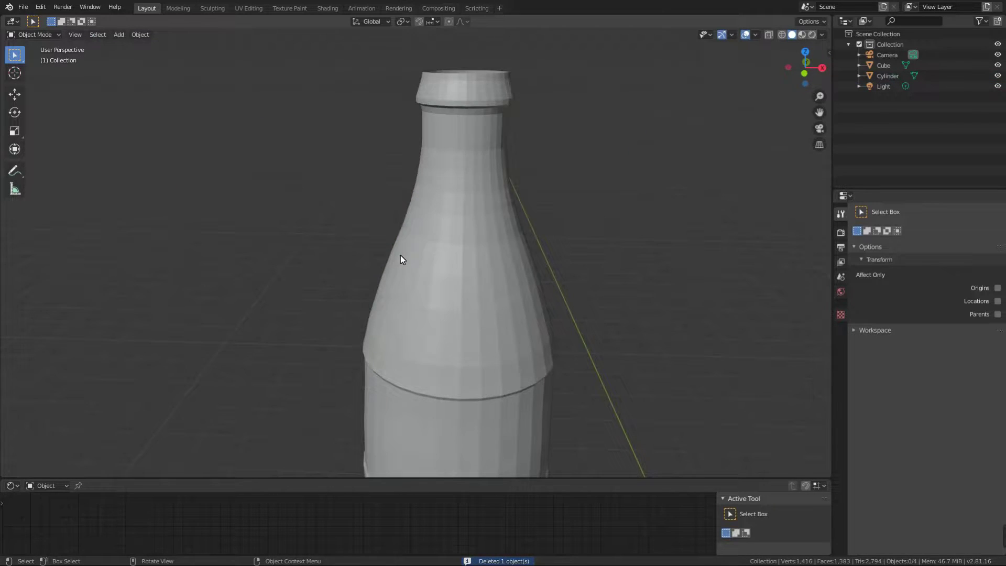
mouse_move(400, 256)
middle_down()
mouse_move(451, 268)
mouse_move(369, 238)
mouse_move(350, 247)
mouse_move(411, 259)
middle_up()
scroll(450, 268, up, 3)
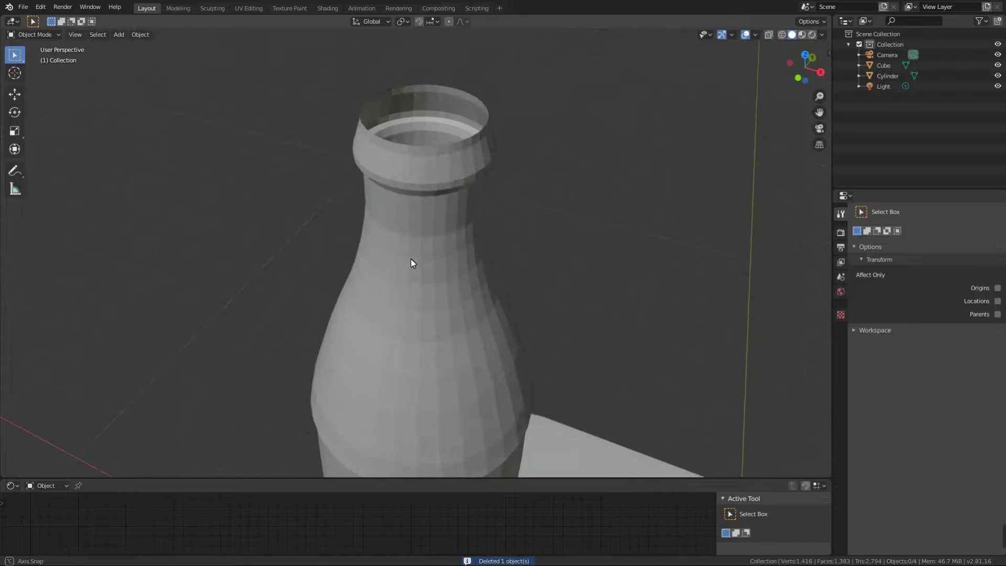
Add a Solidify modifier to the bottle with a wall thickness of 0.025 m
click(462, 174)
click(841, 325)
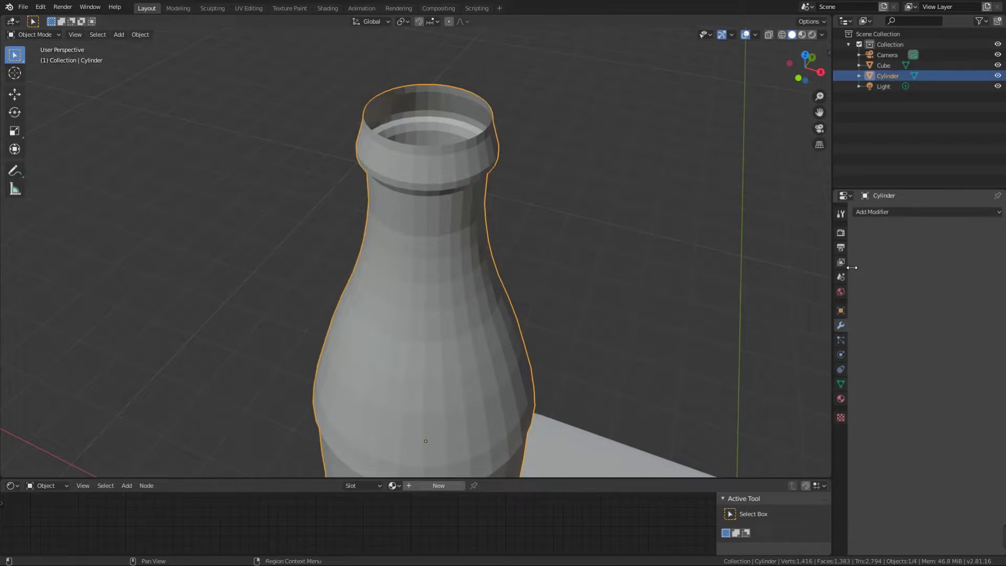
click(866, 214)
click(791, 374)
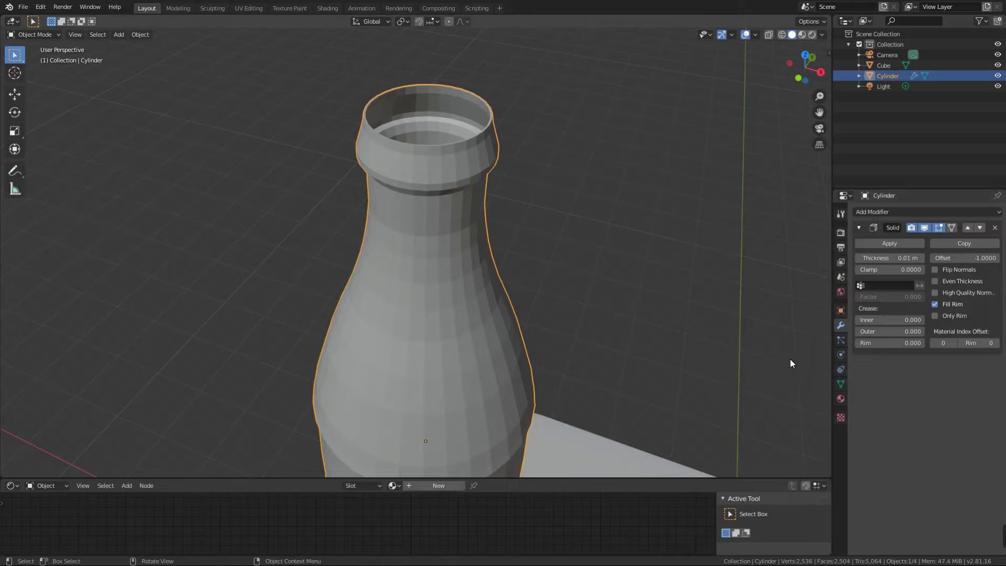
scroll(596, 244, up, 3)
middle_drag(597, 244, 788, 289)
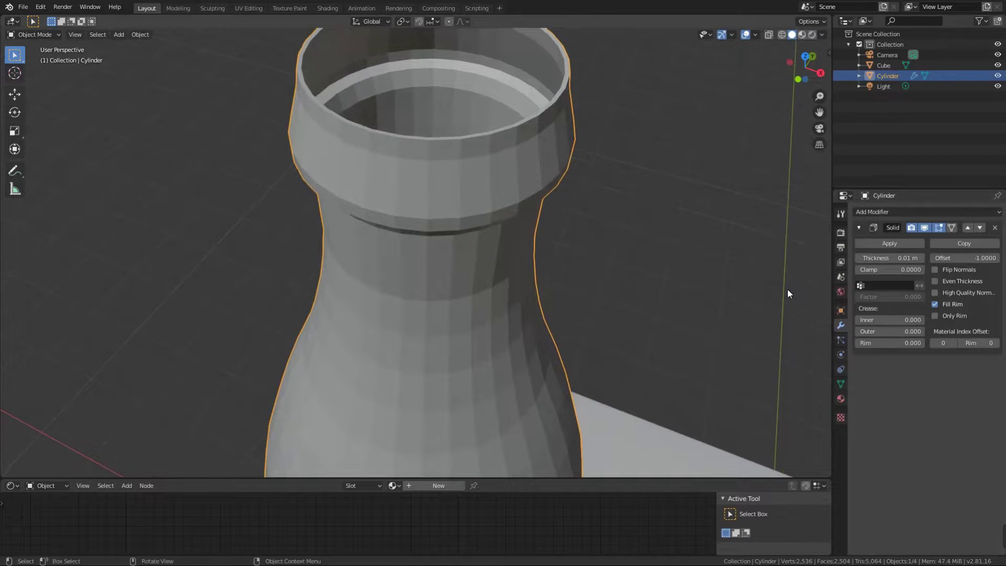
click(921, 256)
middle_drag(823, 239, 625, 169)
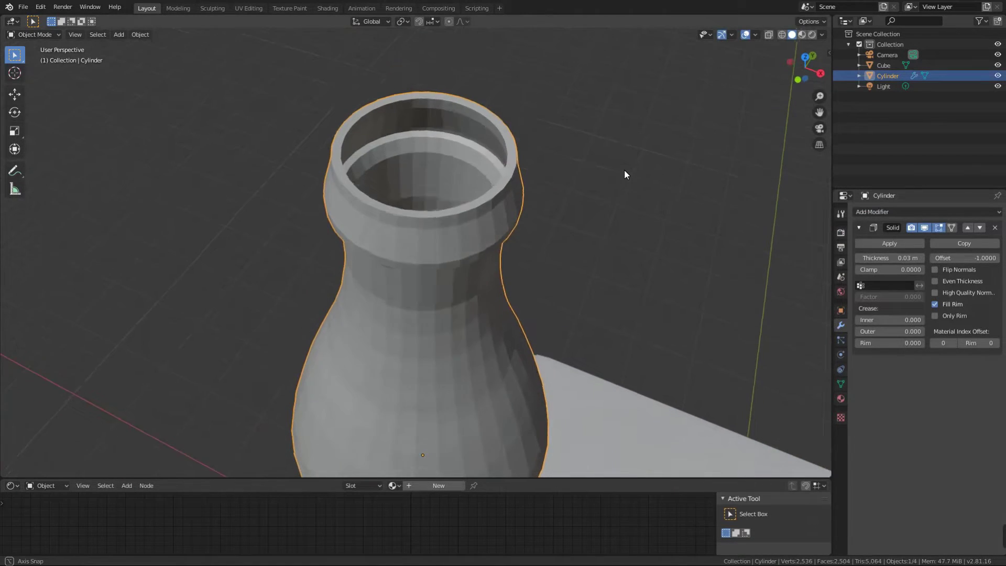
scroll(624, 170, up, 2)
scroll(628, 178, up, 2)
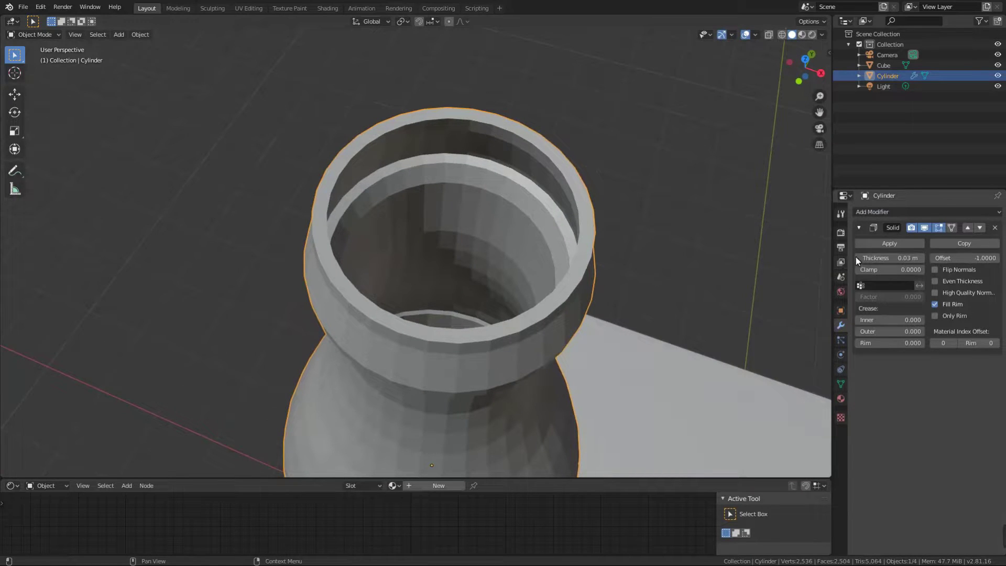
click(877, 258)
key(Return)
Apply the Solidify modifier to make the wall thickness permanent
scroll(629, 227, down, 3)
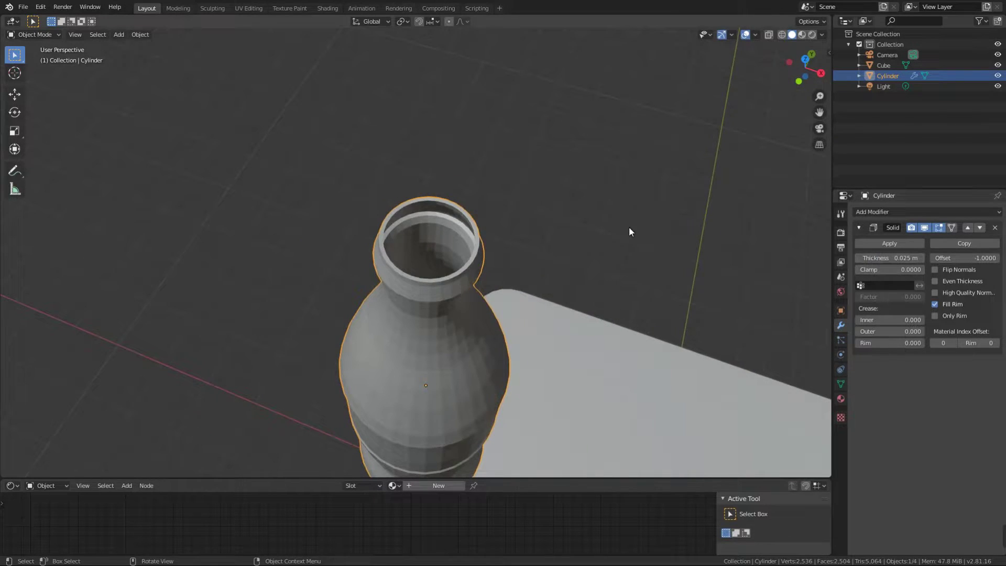
mouse_move(629, 227)
middle_down()
mouse_move(667, 134)
mouse_move(631, 152)
mouse_move(592, 135)
middle_up()
scroll(649, 169, down, 3)
scroll(593, 135, up, 4)
shift+middle_drag(514, 147, 575, 201)
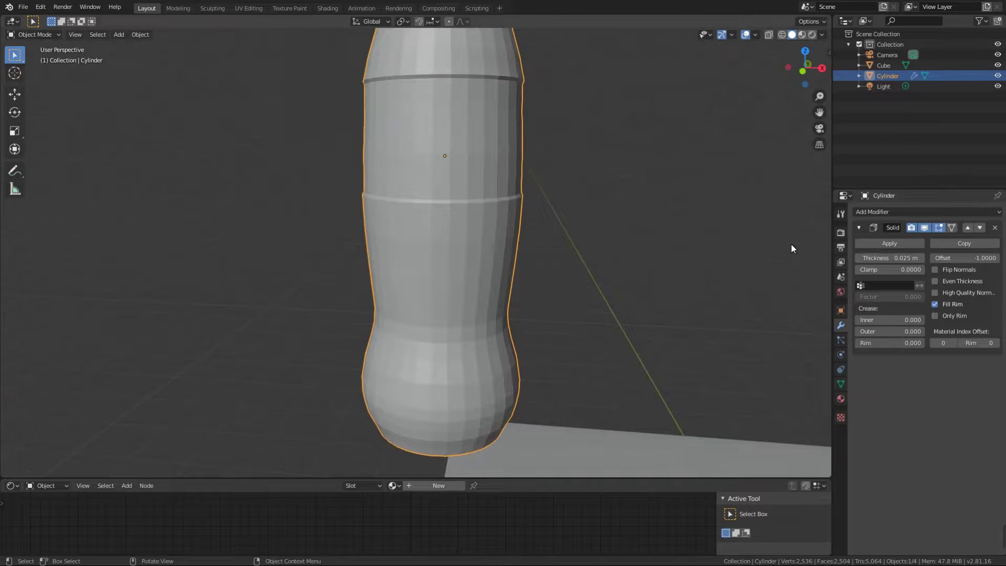
click(901, 245)
Enter Edit Mode with nothing selected, in front orthographic view and wireframe shading
key(Tab)
key(a)
key(alt+a)
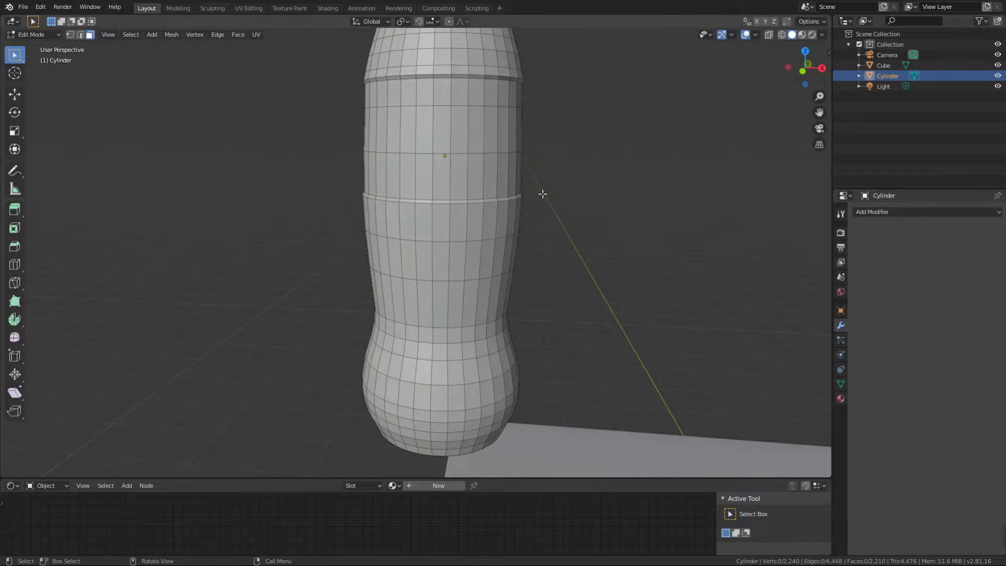
key(KP_1)
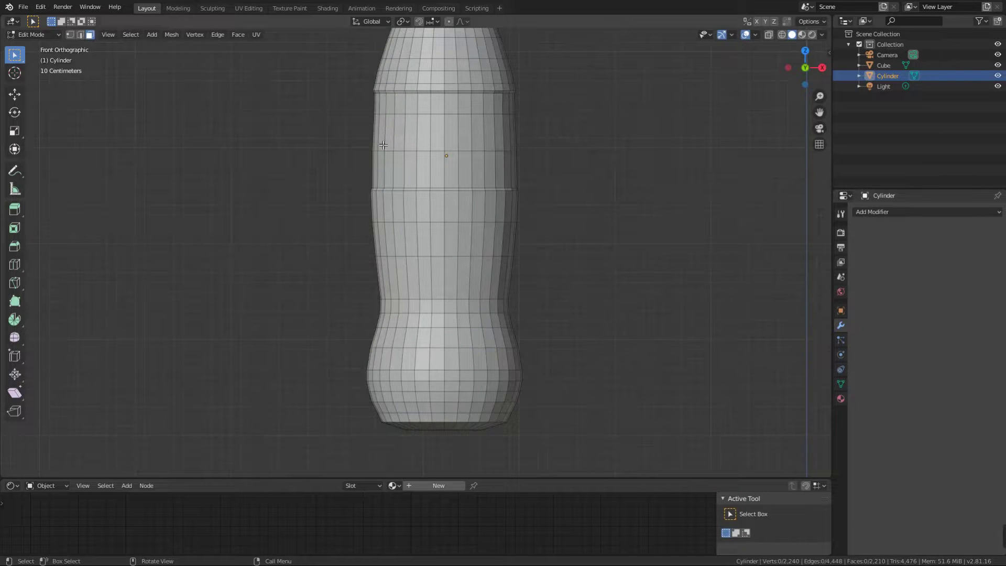
shift+middle_drag(383, 146, 375, 234)
key(z)
click(286, 235)
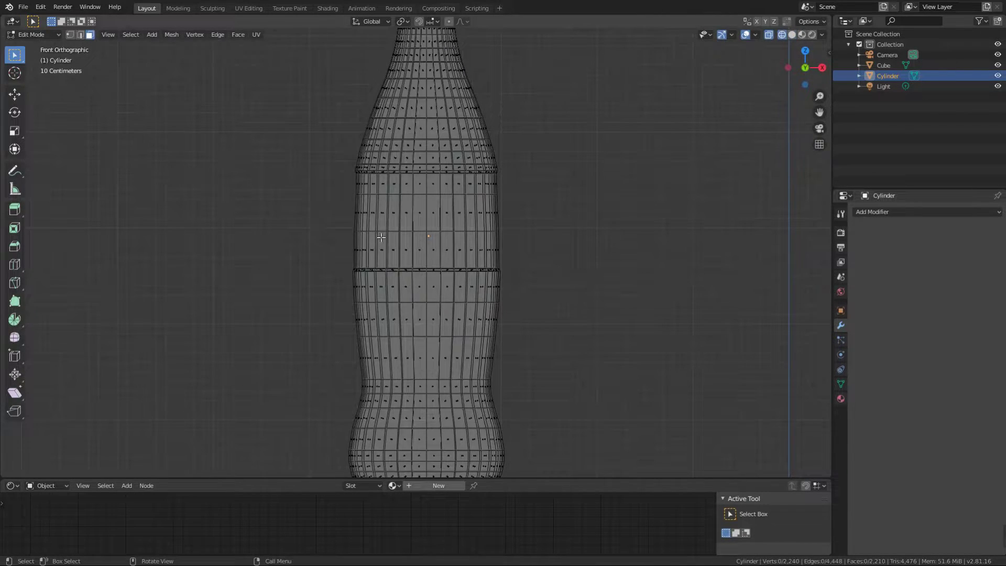
scroll(382, 237, up, 1)
scroll(403, 245, up, 1)
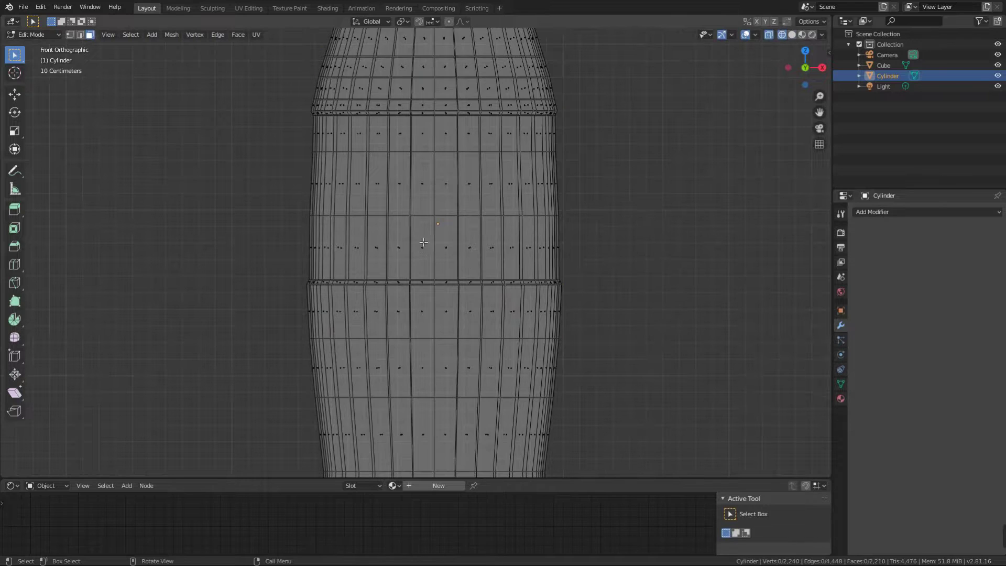
Box-select the middle band of faces that will carry the label
key(b)
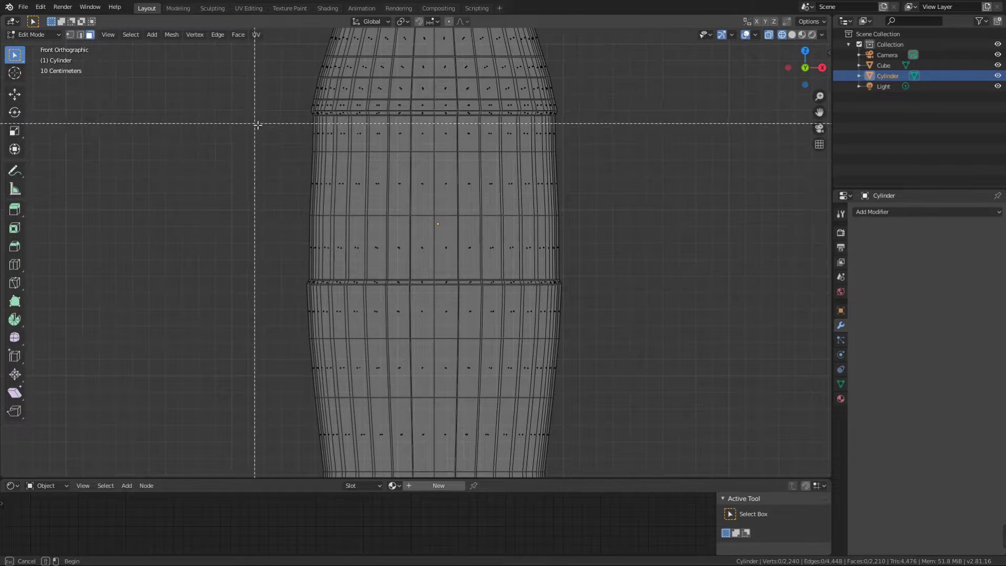
drag(254, 121, 625, 257)
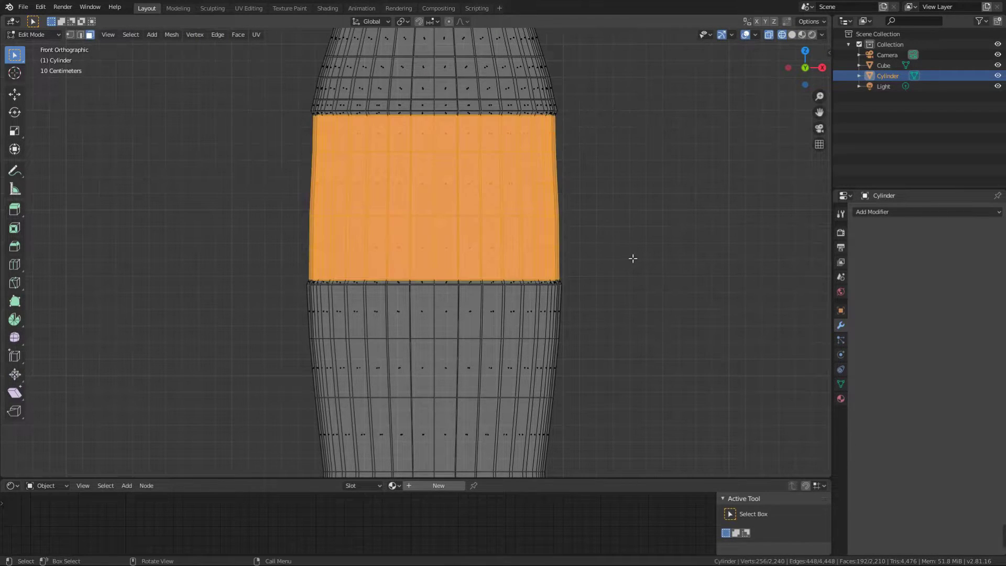
middle_drag(633, 259, 574, 293)
Switch the viewport to solid shading and orbit around the selected label band
key(z)
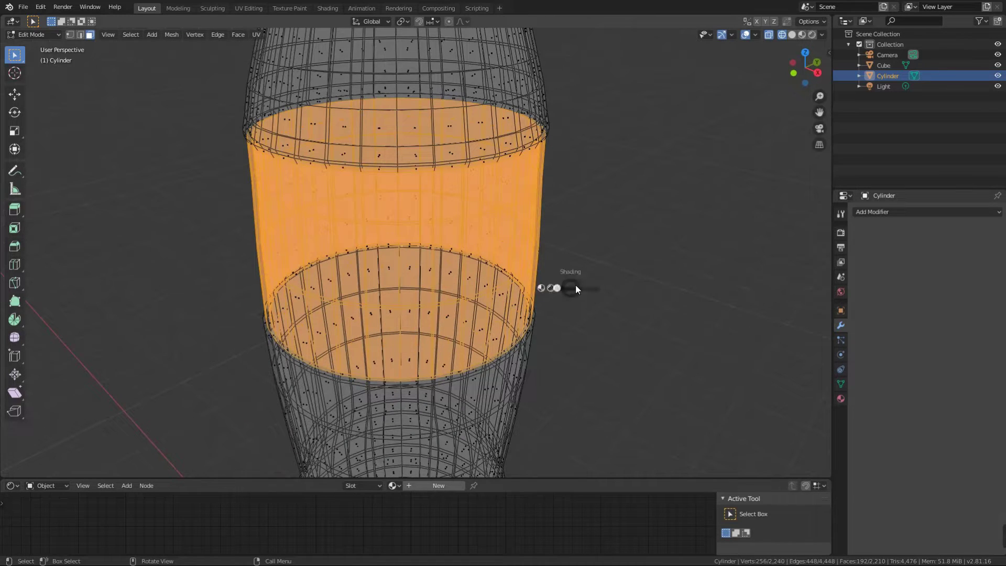
key(z)
click(655, 275)
scroll(665, 247, up, 3)
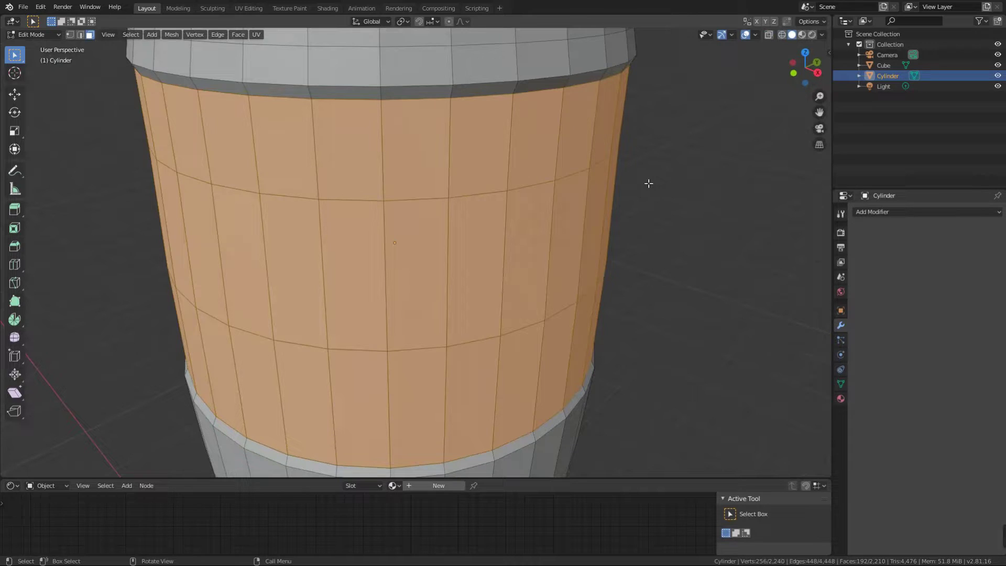
scroll(566, 186, down, 5)
middle_drag(566, 186, 619, 178)
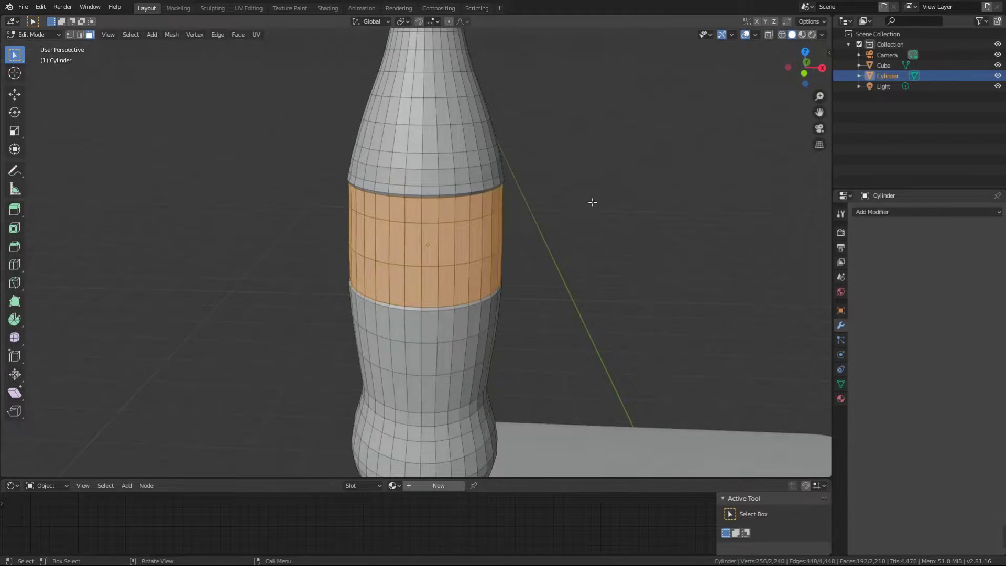
scroll(593, 203, up, 1)
Create Material.001 plus a second slot's material named etiket, and enlarge the node editor
click(840, 400)
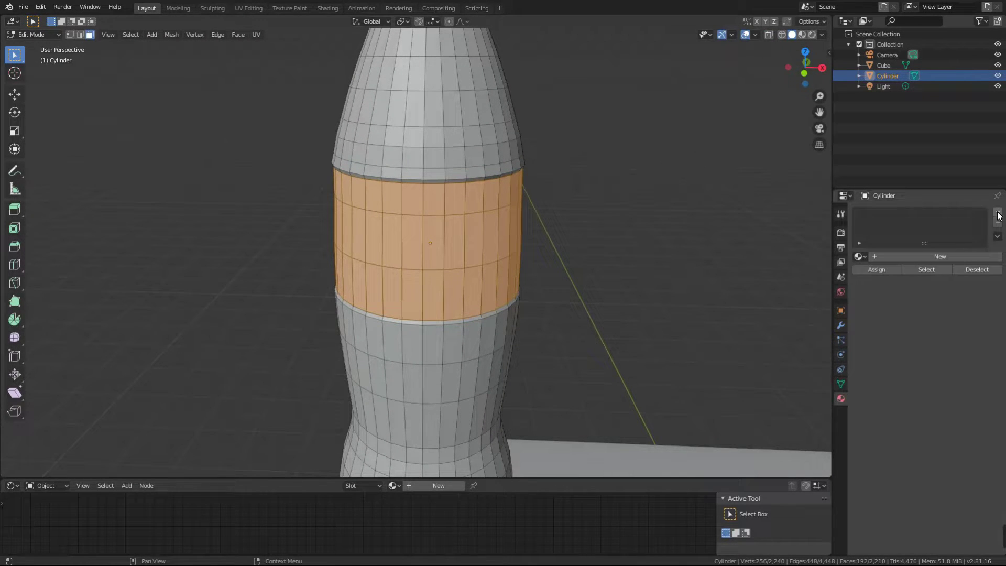
click(962, 259)
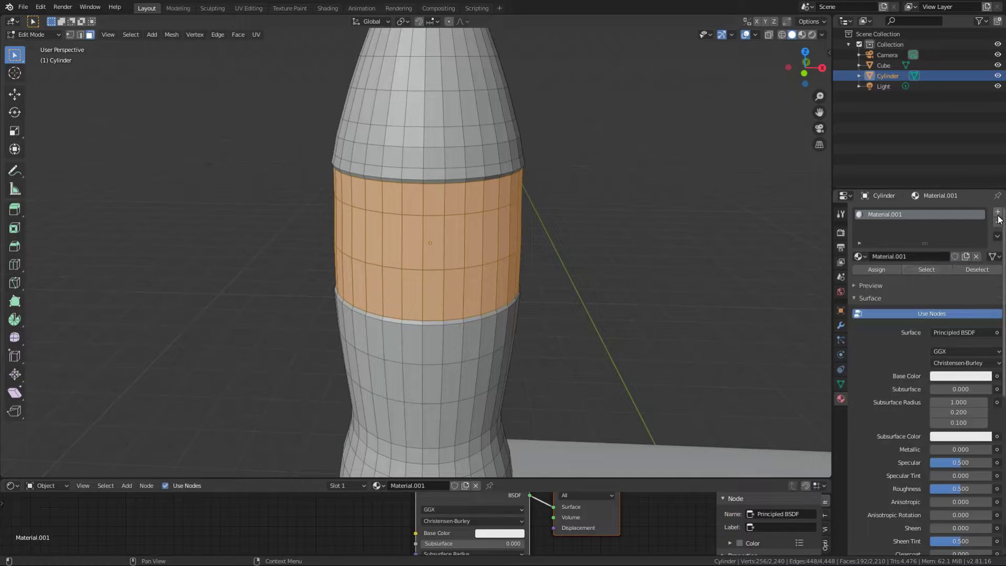
click(998, 213)
click(922, 279)
text(etiket)
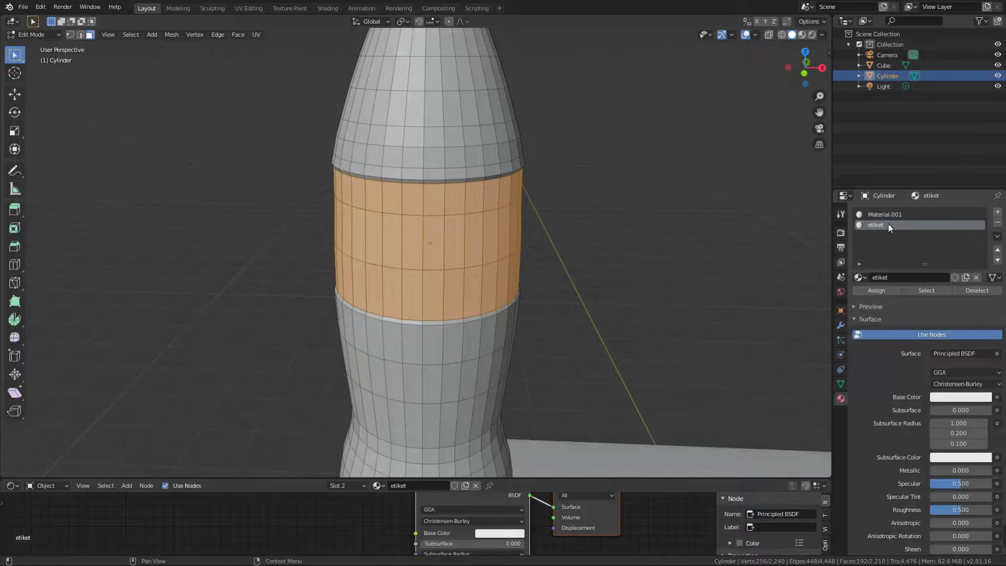
key(a)
key(alt+a)
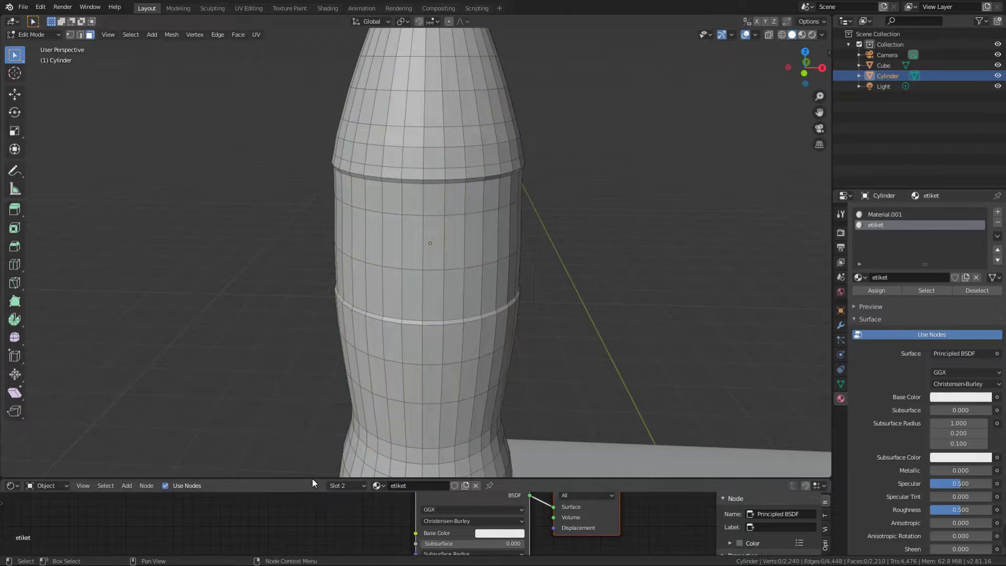
drag(312, 478, 320, 271)
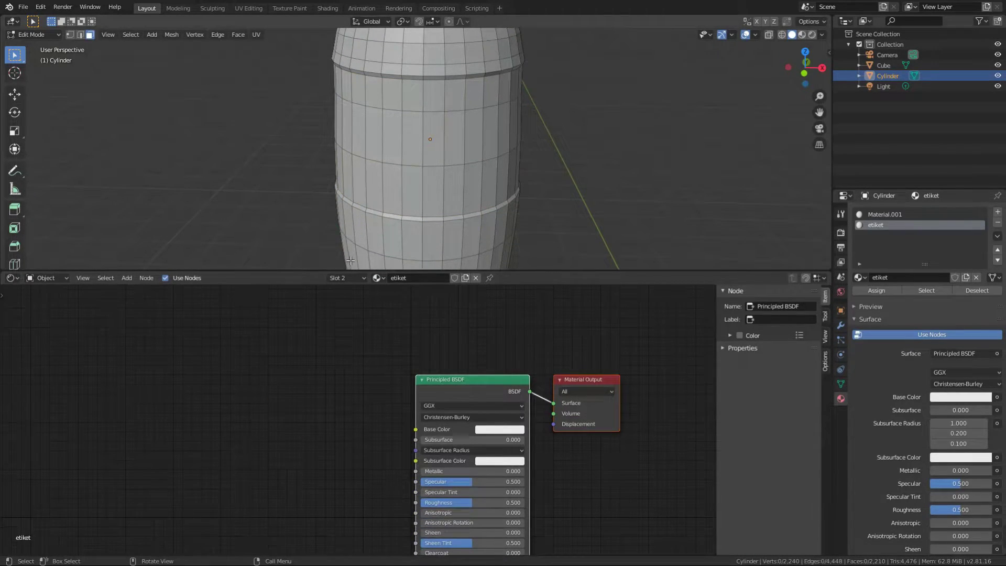
Add Texture Coordinate and Image Texture nodes, linking UV to Vector and Color to Base Color
key(shift+a)
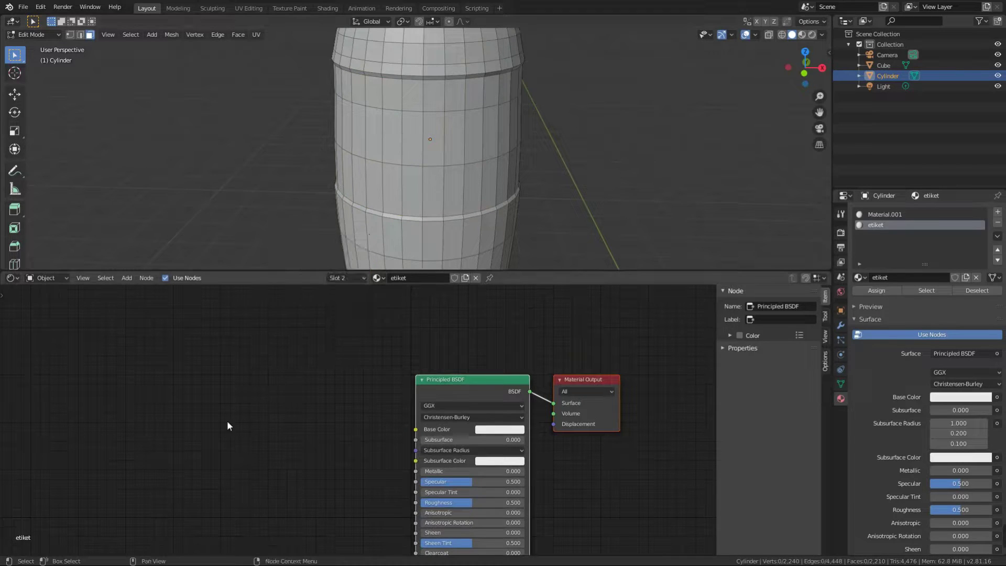
key(shift+a)
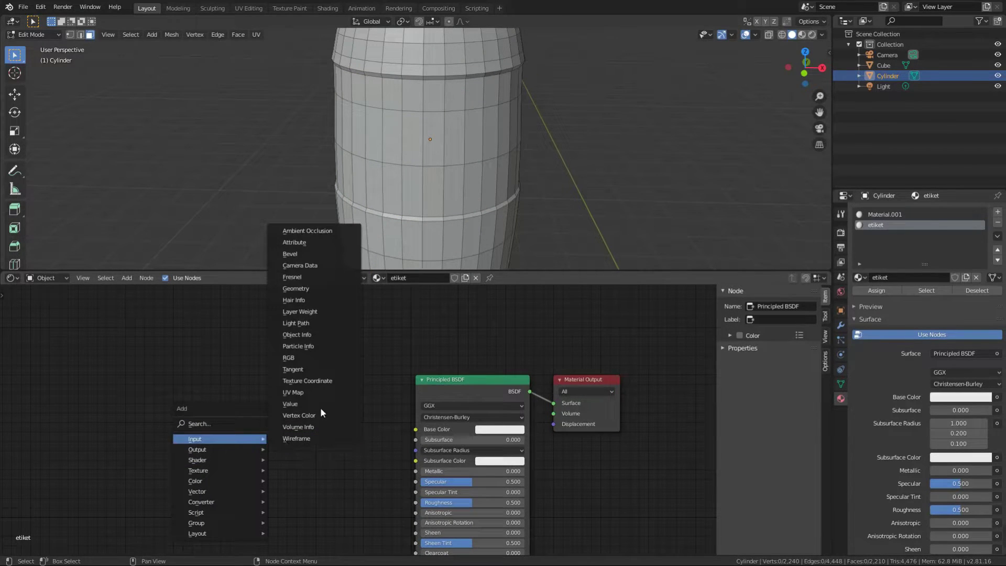
click(313, 380)
click(162, 408)
key(shift+a)
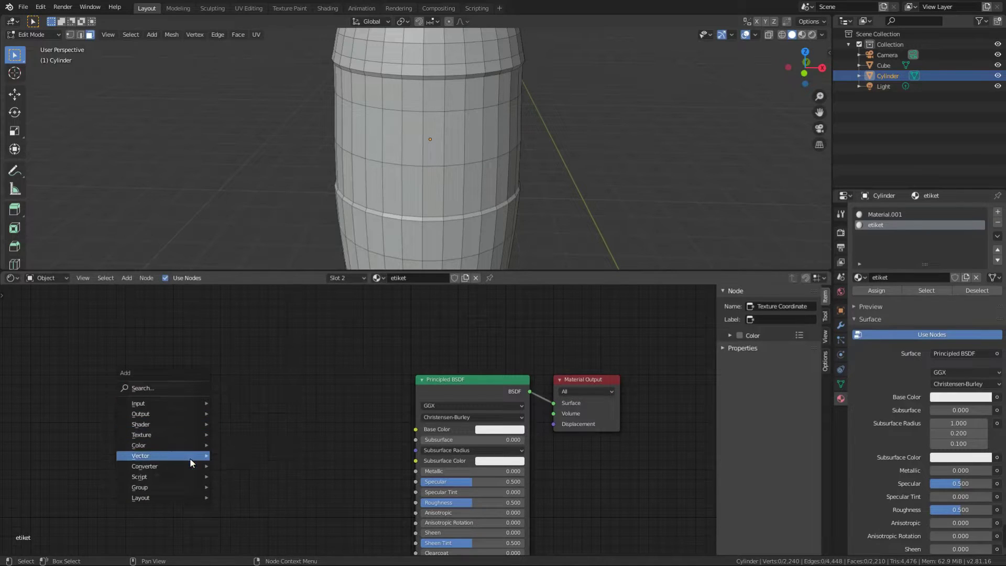
mouse_move(198, 470)
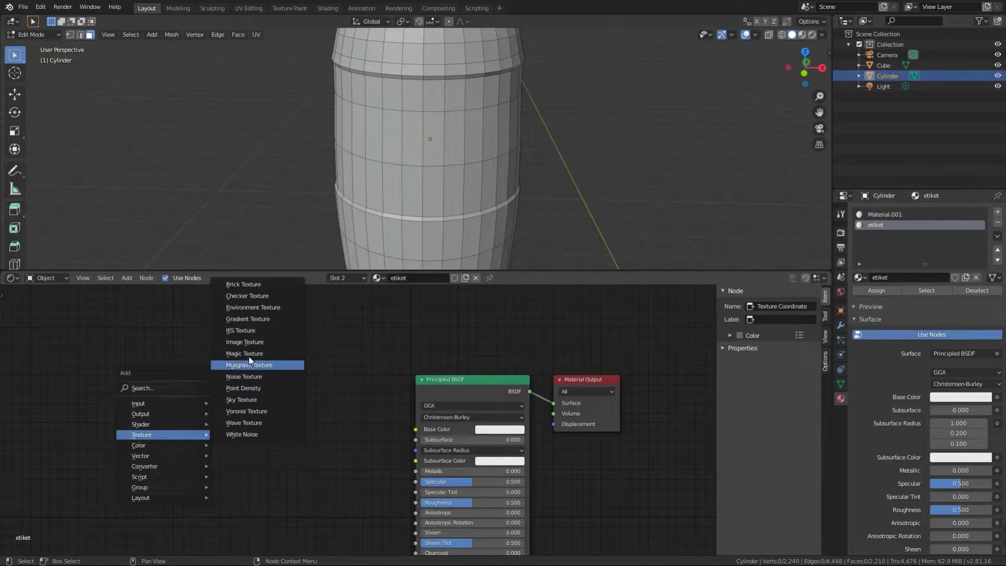
click(244, 342)
click(234, 395)
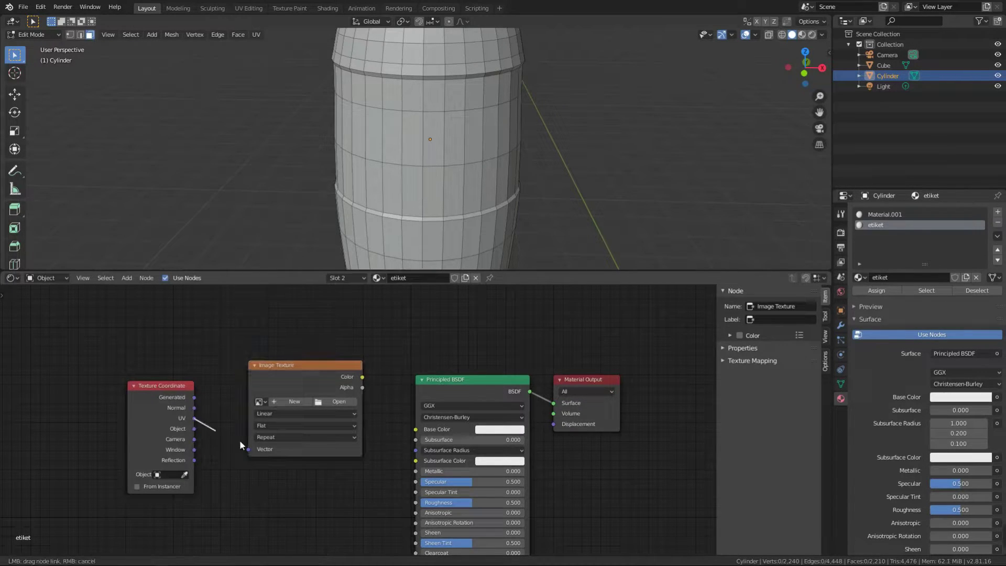
drag(194, 419, 248, 449)
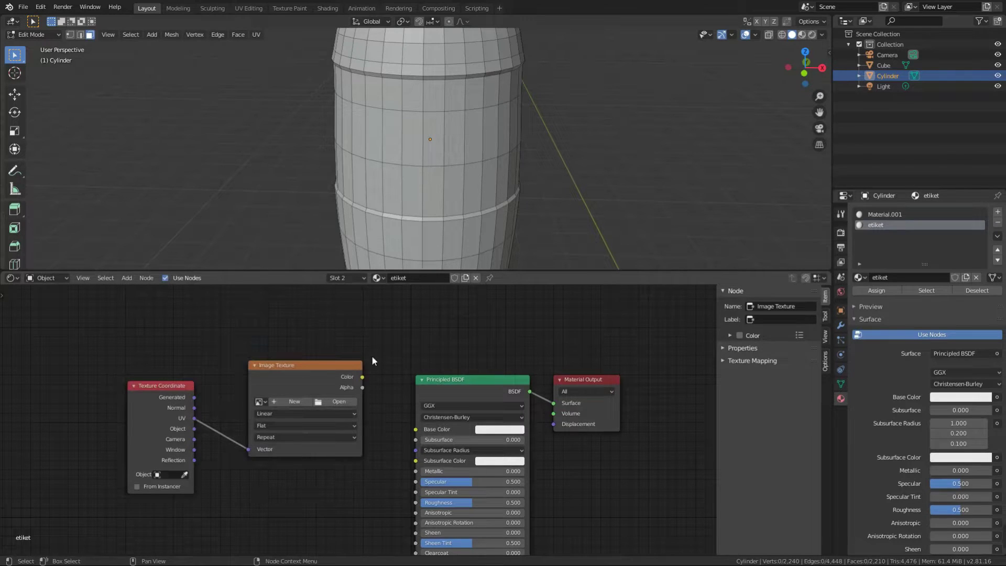
mouse_move(331, 368)
mouse_down()
mouse_move(315, 385)
mouse_move(416, 429)
mouse_up()
Load coca-cola-bottle-label_250146.jpg into the Image Texture node
click(335, 420)
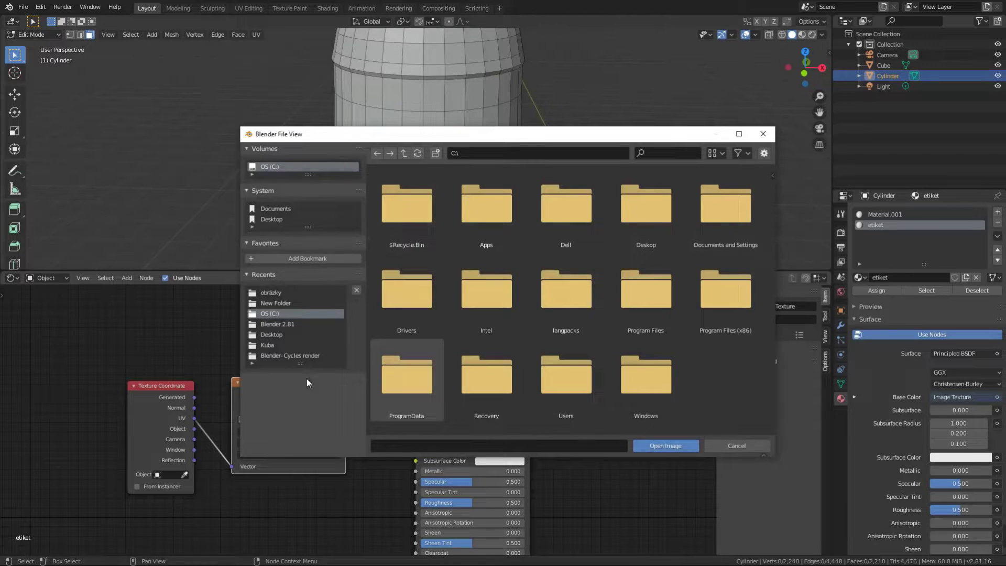
click(290, 294)
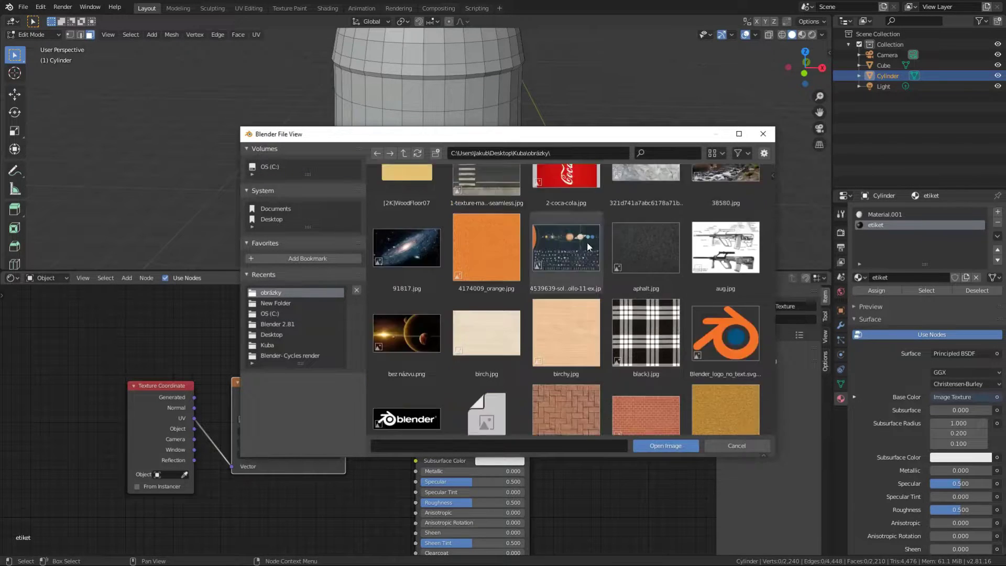
scroll(587, 241, down, 5)
double_click(708, 275)
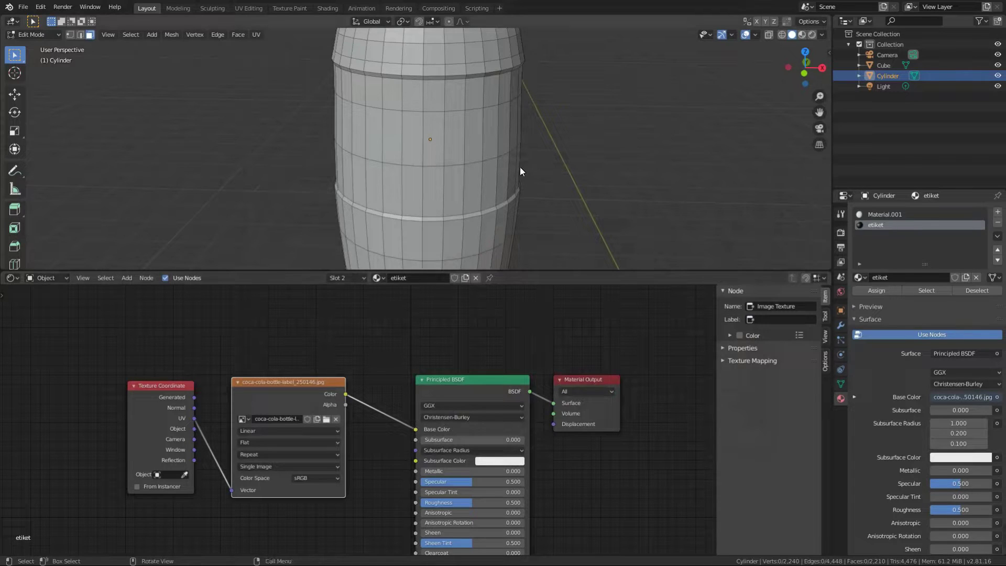
Preview the label in Material Preview shading, then switch to the UV Editing workspace
key(z)
click(516, 210)
middle_drag(508, 223, 478, 220)
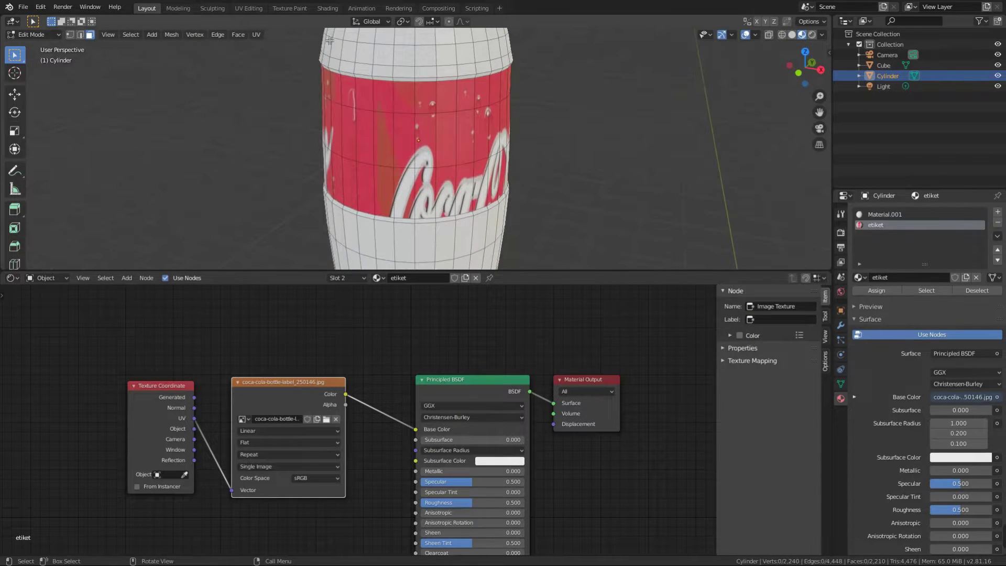
click(248, 7)
scroll(602, 275, down, 6)
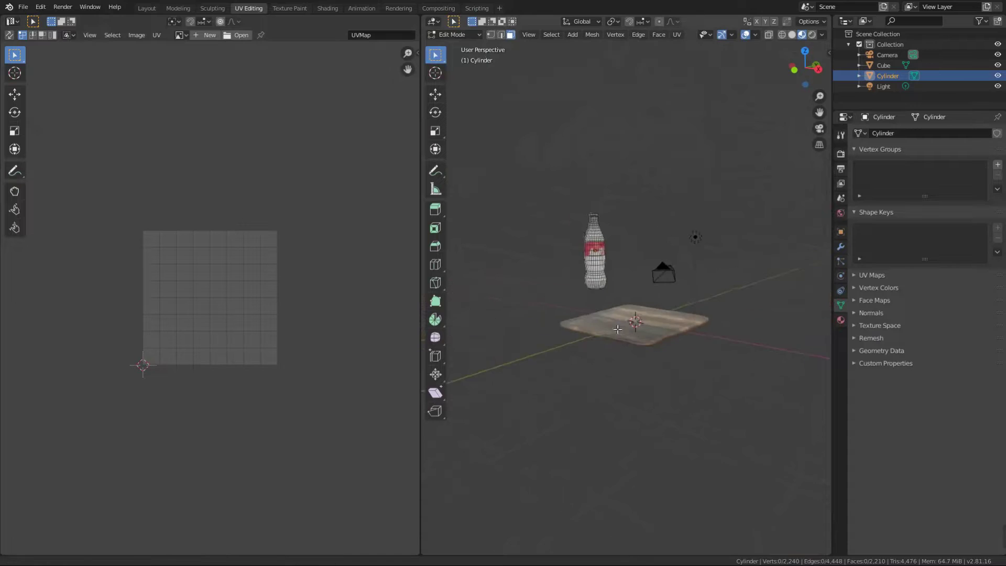
Select the bottle's label band faces using the Material.001 slot
scroll(602, 276, up, 5)
key(a)
shift+middle_drag(602, 275, 690, 353)
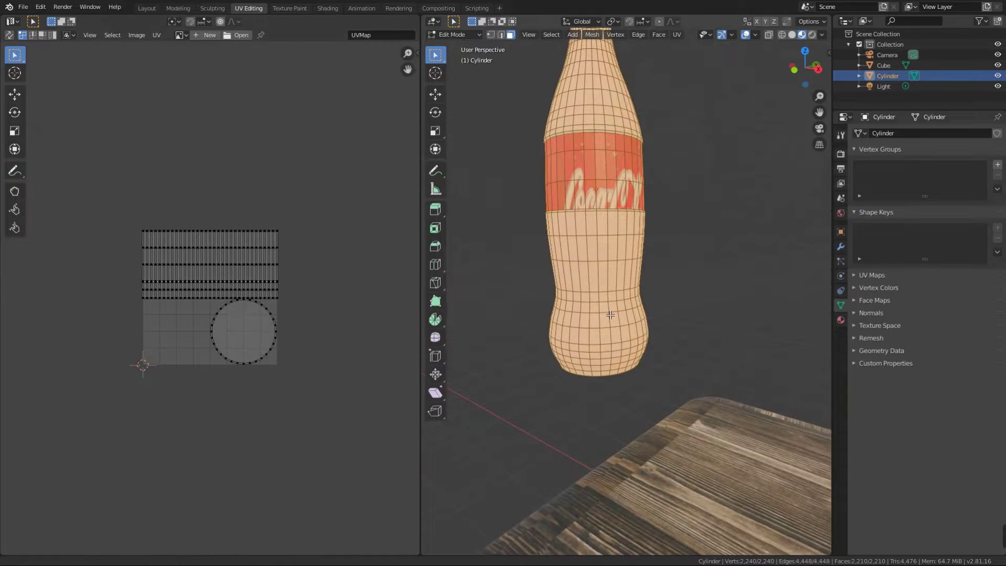
shift+middle_drag(610, 314, 648, 365)
click(841, 319)
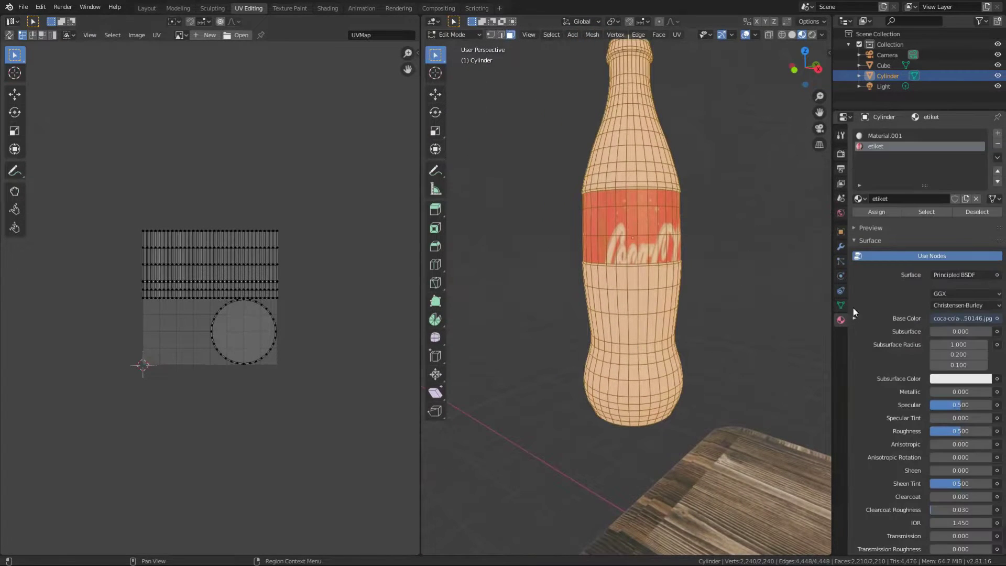
click(917, 135)
click(975, 211)
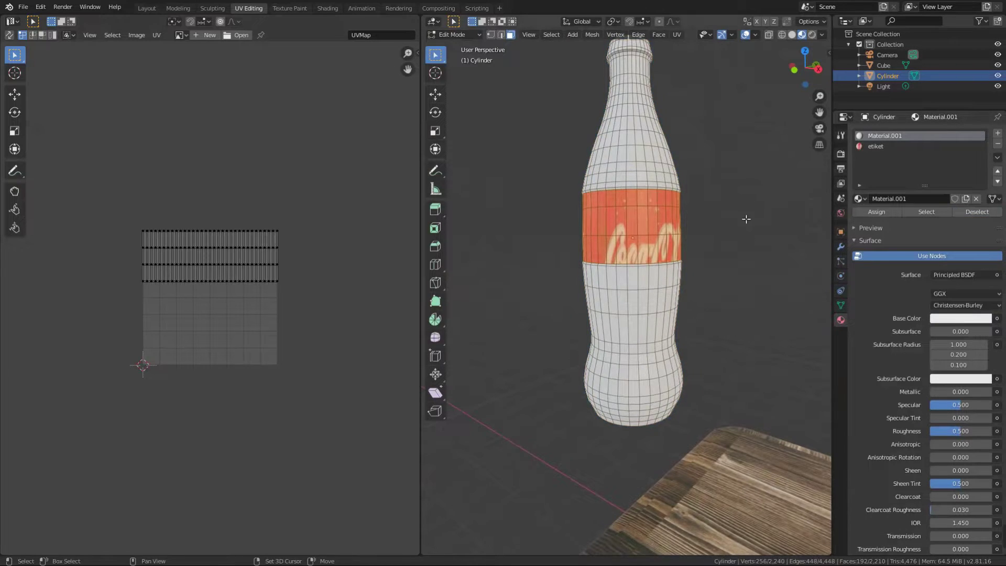
scroll(629, 257, up, 3)
Select all label UVs, move them down and enlarge them
key(a)
key(s)
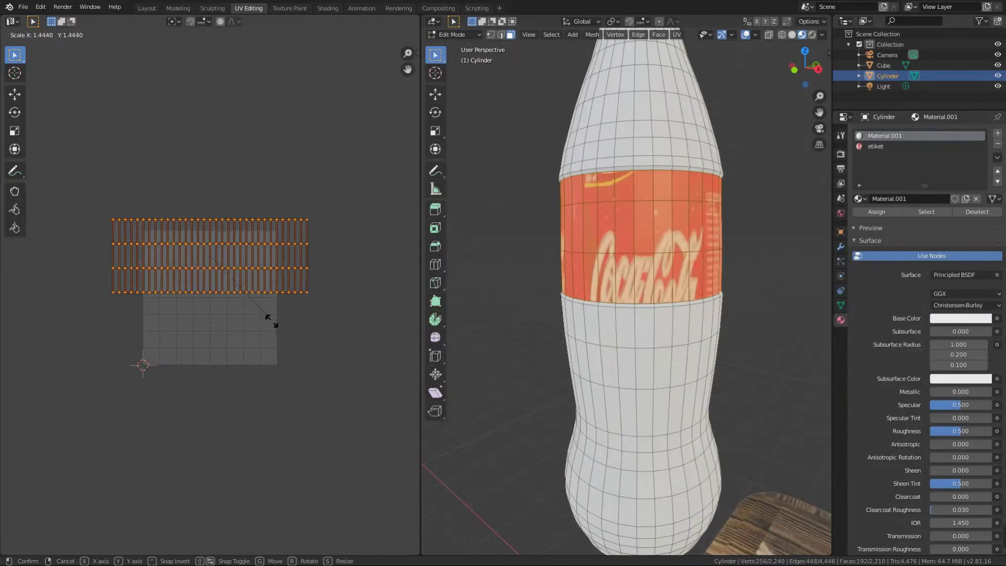
key(g)
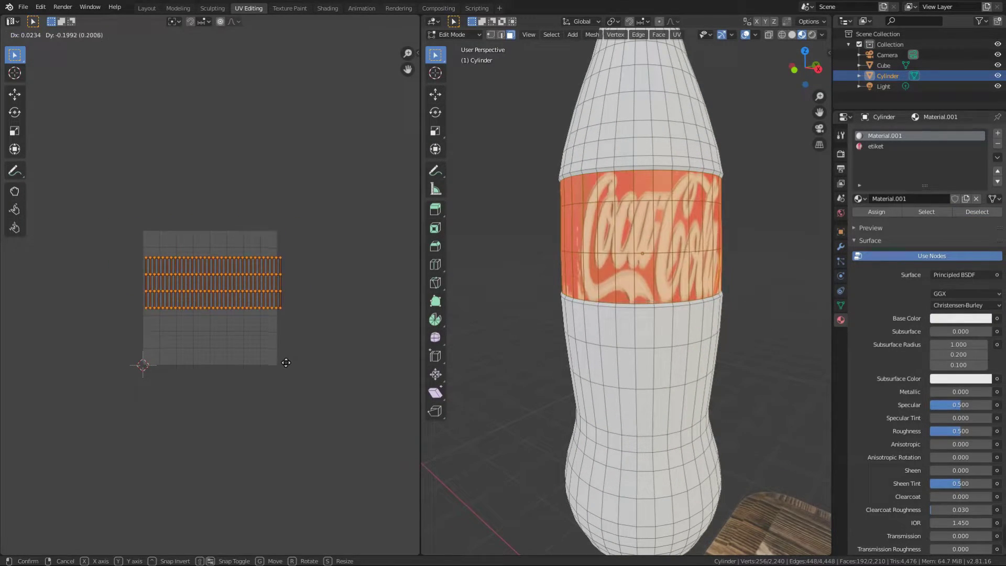
click(283, 360)
key(s)
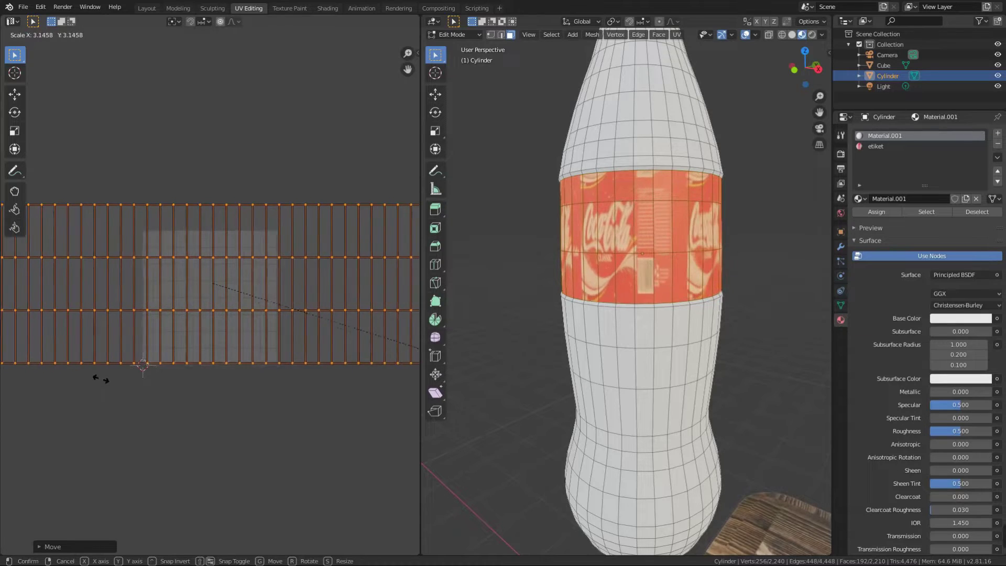
click(5, 341)
Fine-tune the label UV position and size with further move and scale passes
scroll(222, 333, up, 1)
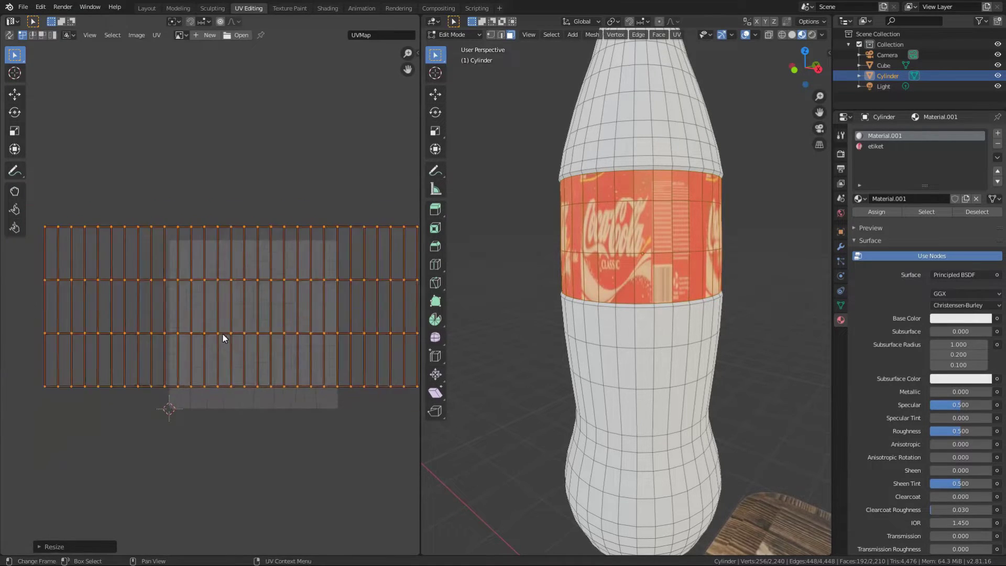
scroll(265, 334, up, 1)
scroll(229, 330, up, 1)
key(g)
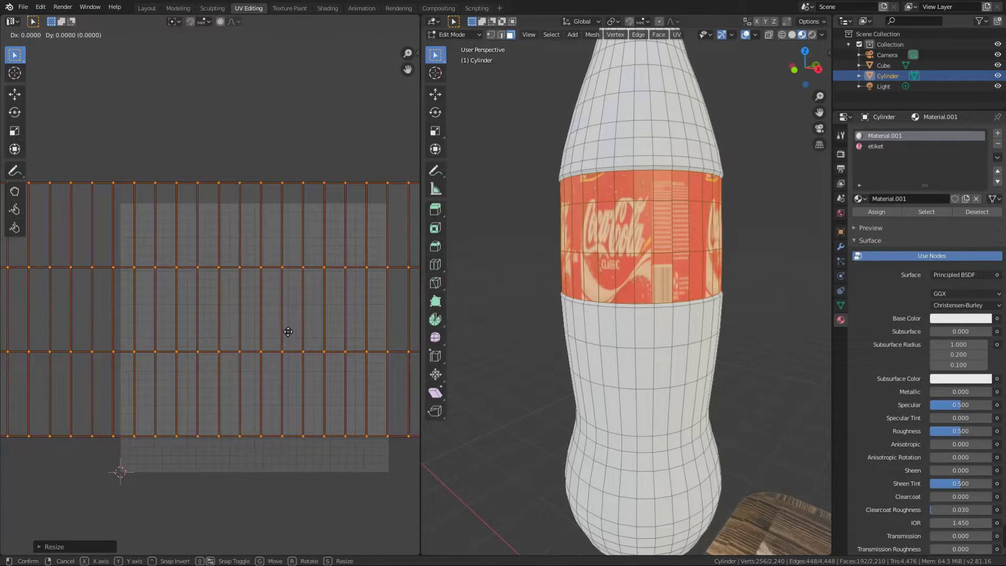
click(282, 358)
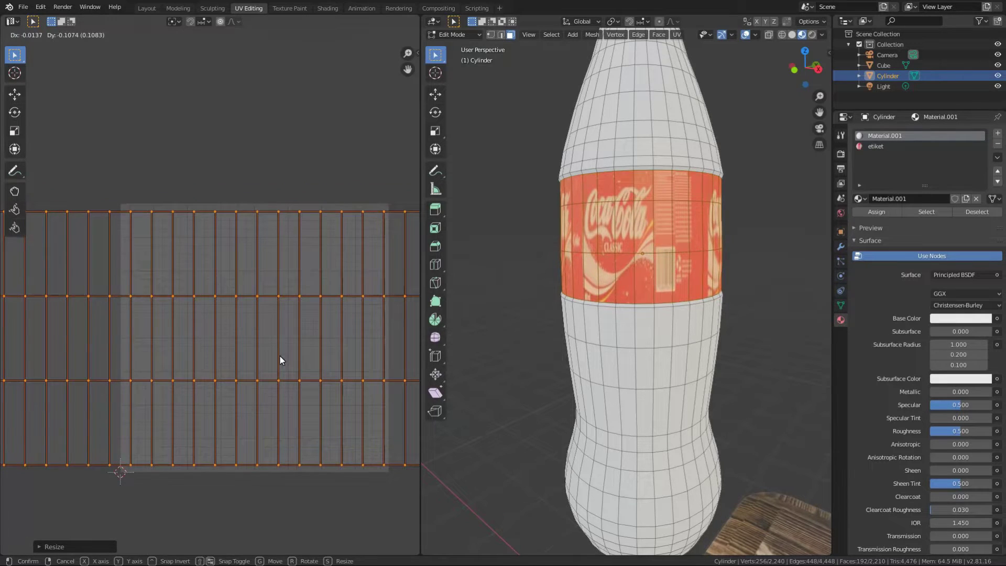
key(s)
click(282, 358)
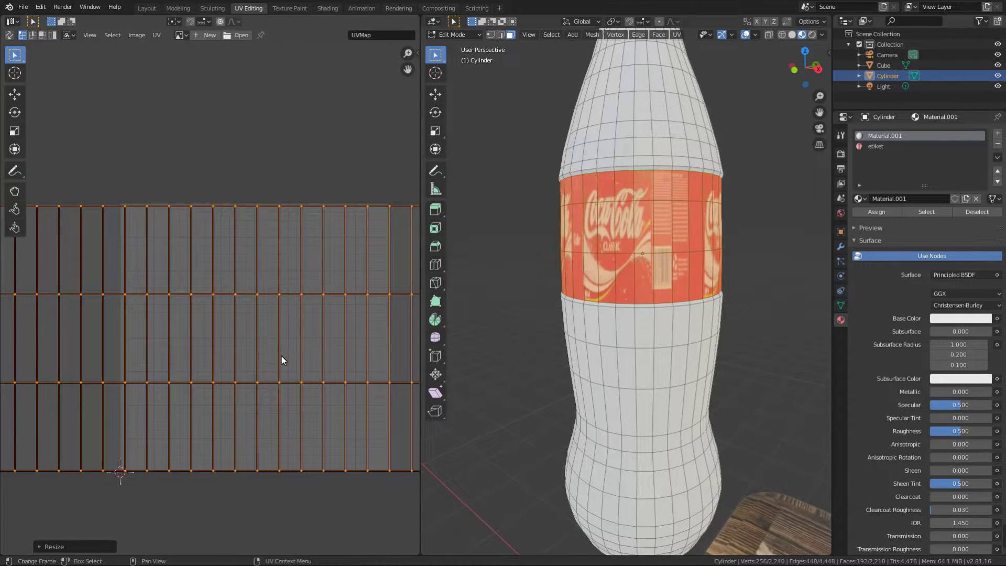
key(g)
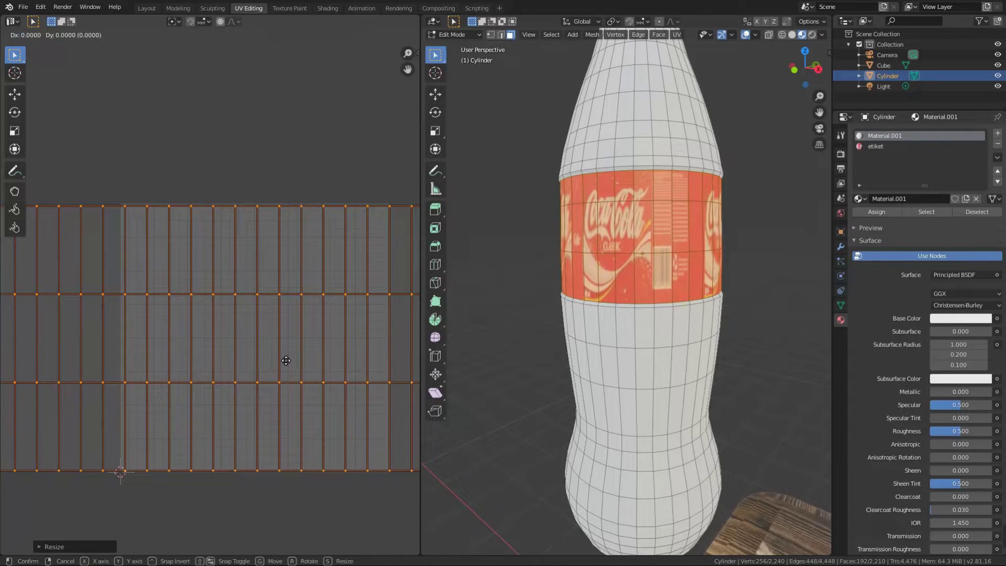
click(286, 360)
Stretch the label UVs wider along the X axis only
middle_drag(323, 352, 313, 363)
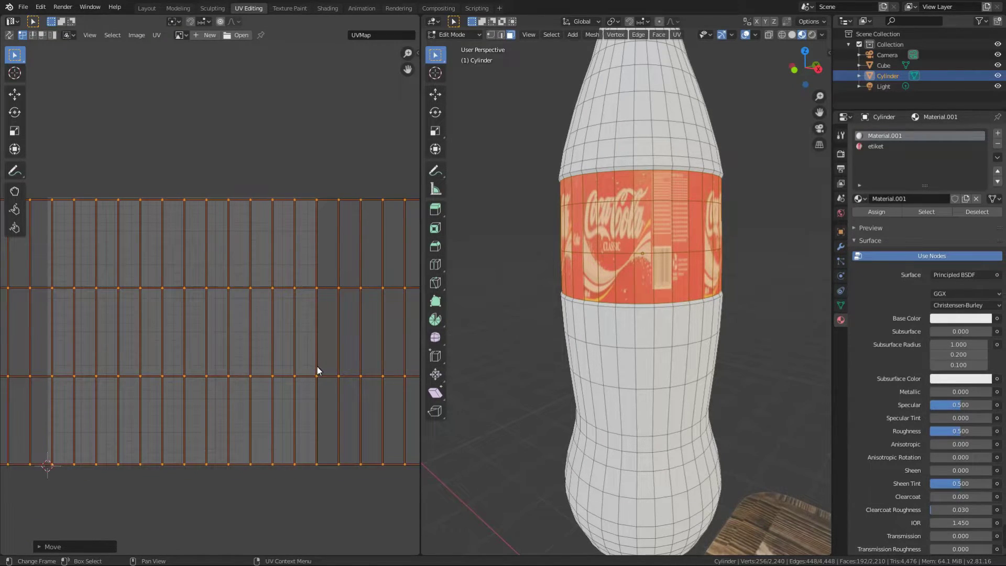
key(s)
key(x)
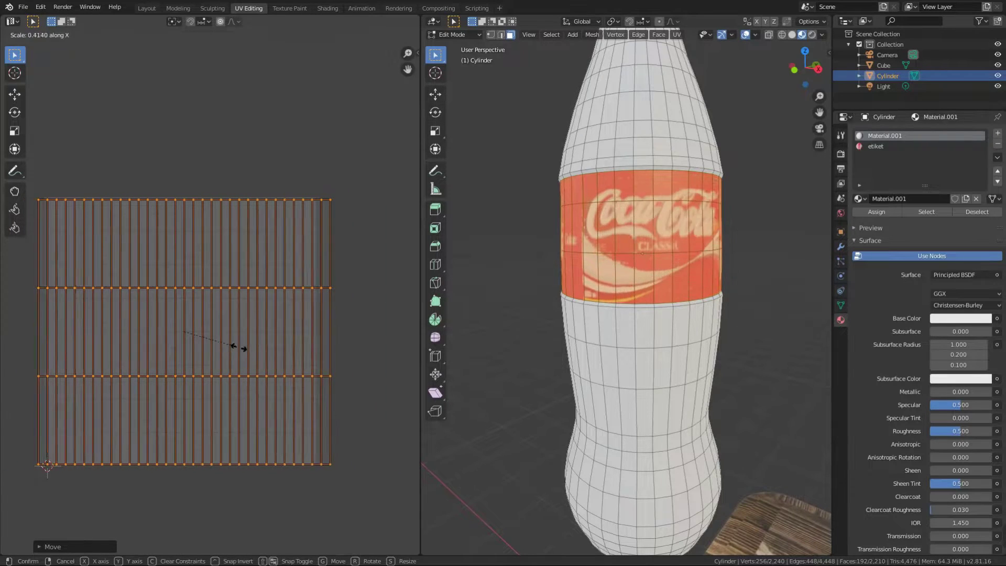
click(241, 344)
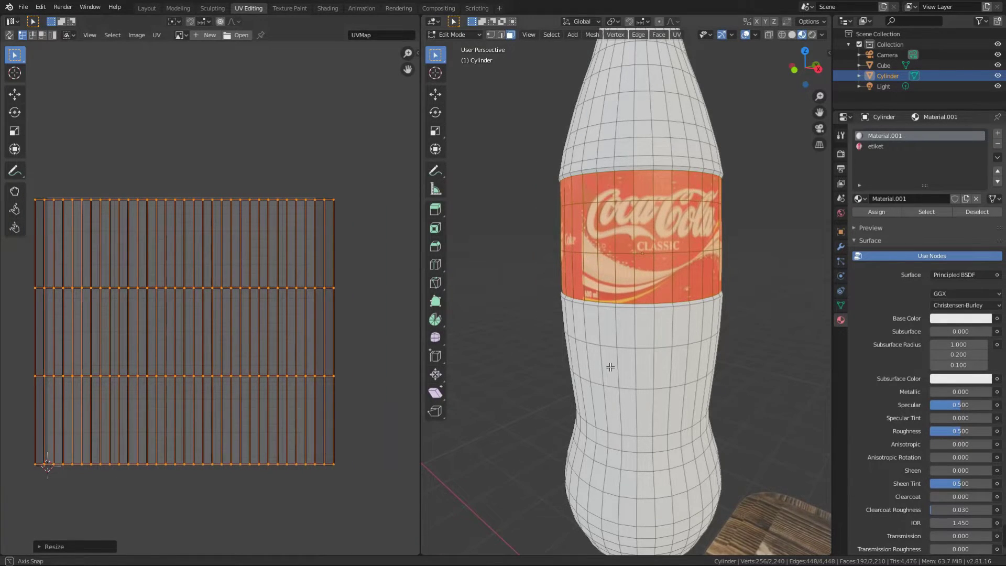
Return to Object Mode and orbit around the bottle to check the wrapped label
mouse_move(611, 367)
middle_down()
mouse_move(669, 377)
mouse_move(751, 372)
mouse_move(691, 384)
mouse_move(526, 379)
middle_up()
scroll(669, 377, down, 3)
scroll(669, 378, up, 3)
scroll(526, 379, up, 3)
scroll(570, 346, up, 2)
key(Tab)
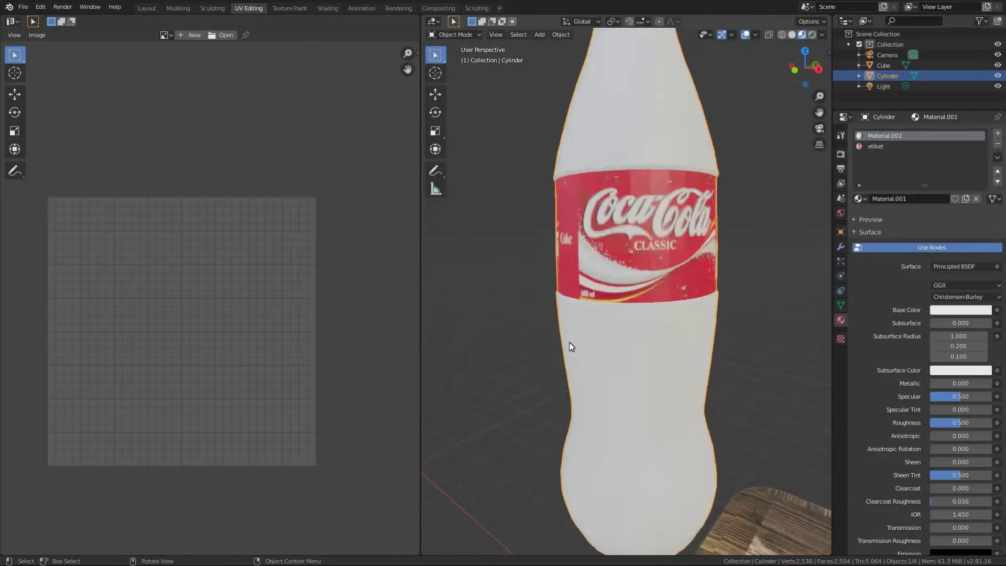
scroll(570, 343, down, 2)
mouse_move(570, 342)
middle_down()
mouse_move(530, 344)
mouse_move(618, 312)
middle_up()
scroll(511, 336, up, 5)
middle_drag(511, 335, 611, 319)
scroll(612, 319, down, 2)
scroll(606, 320, down, 3)
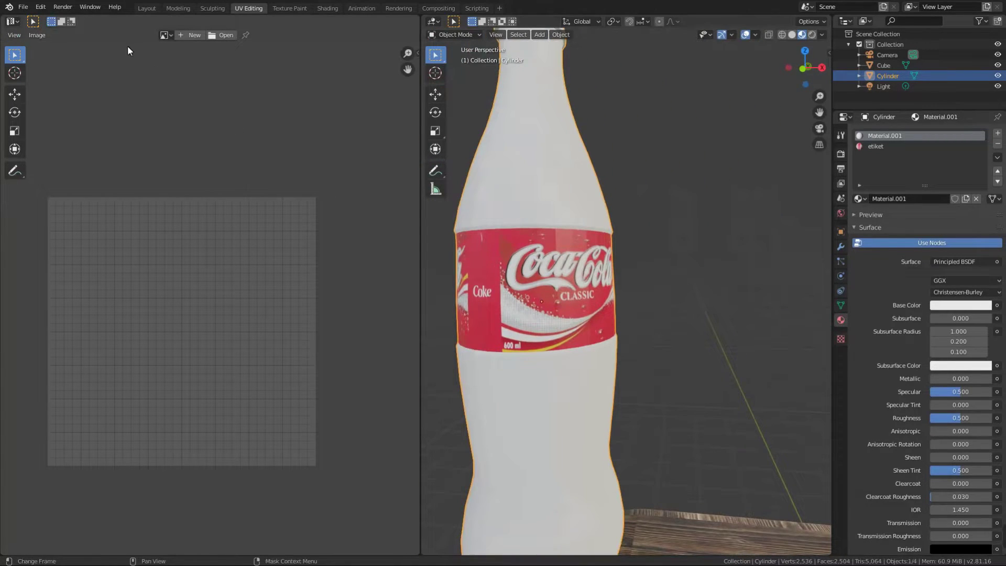
Switch to the Layout workspace
click(142, 8)
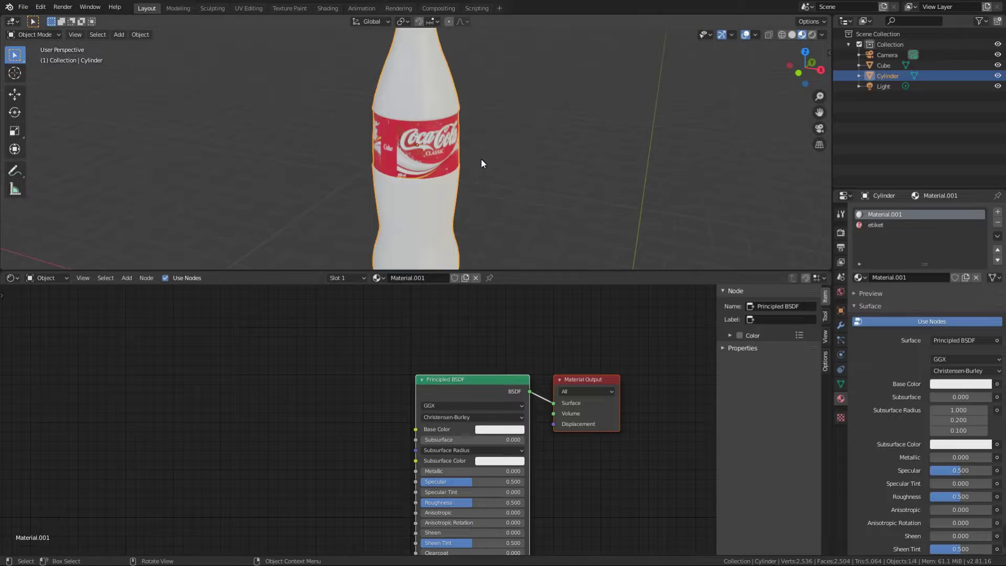
scroll(438, 131, up, 2)
scroll(439, 208, up, 4)
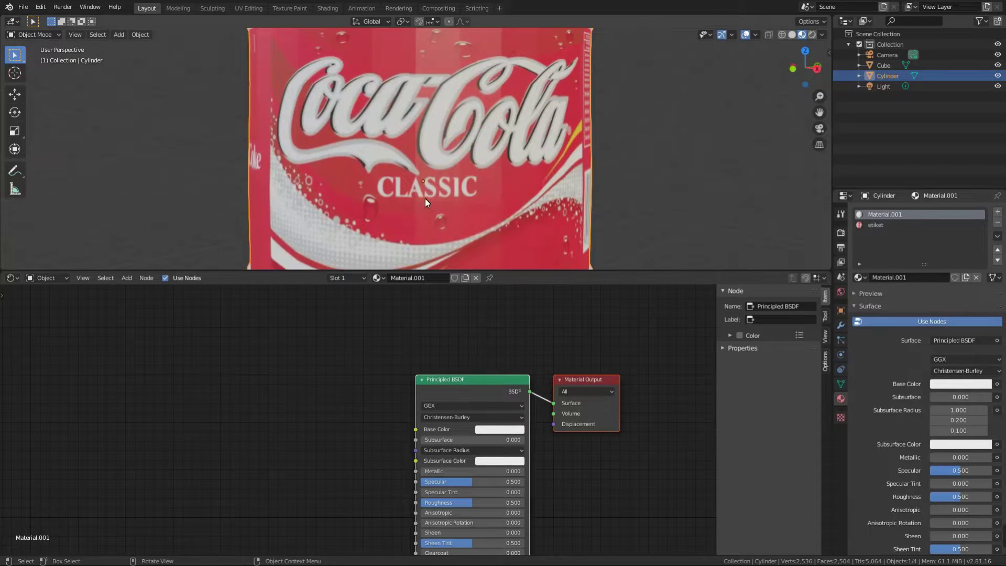
scroll(429, 190, down, 5)
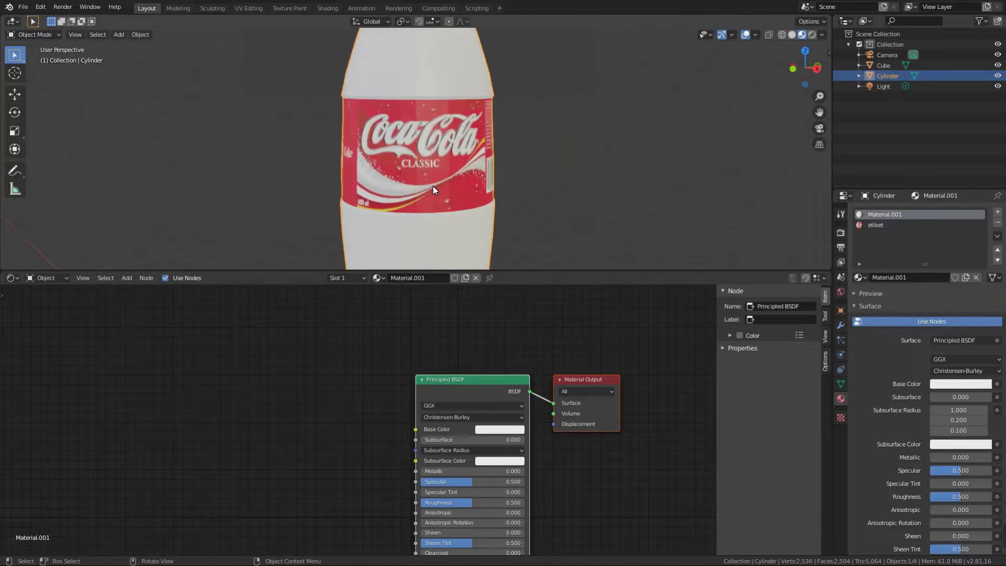
Add a Subdivision Surface modifier to the bottle and orbit to view its underside
click(842, 325)
click(893, 212)
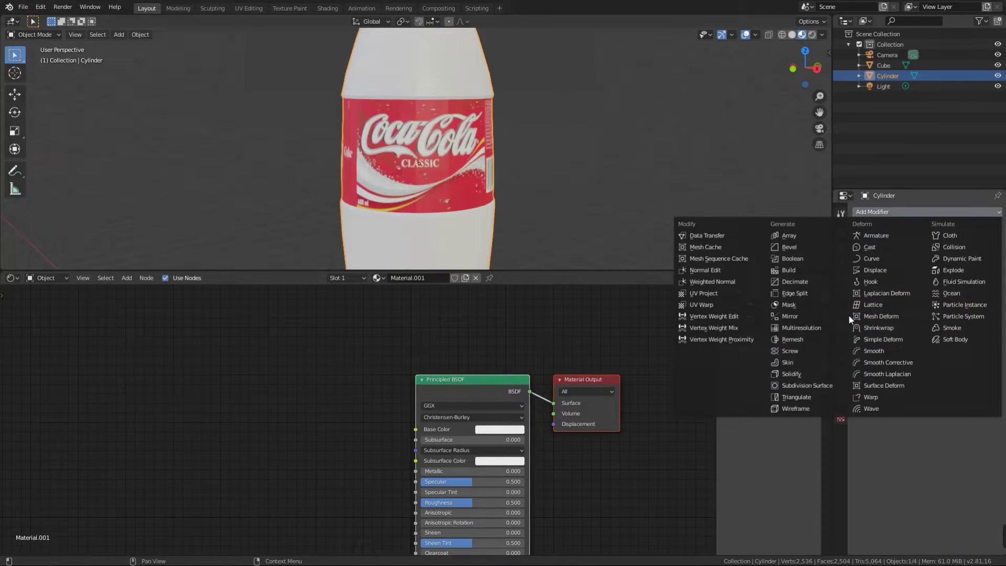
click(821, 384)
scroll(592, 150, down, 3)
mouse_move(589, 152)
middle_down()
mouse_move(577, 167)
mouse_move(555, 116)
mouse_move(556, 152)
mouse_move(571, 96)
mouse_move(519, 261)
middle_up()
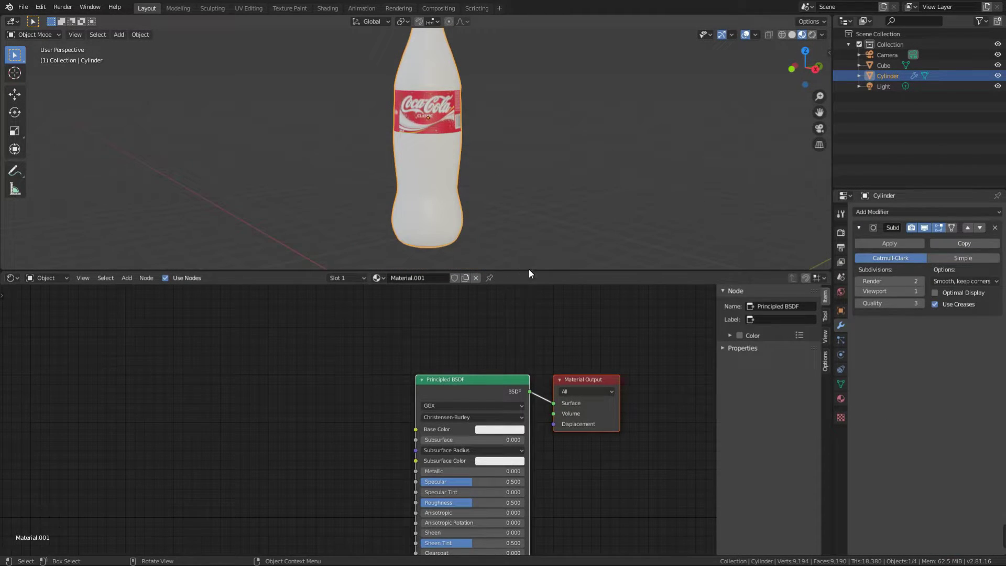
drag(530, 273, 552, 477)
scroll(530, 307, up, 3)
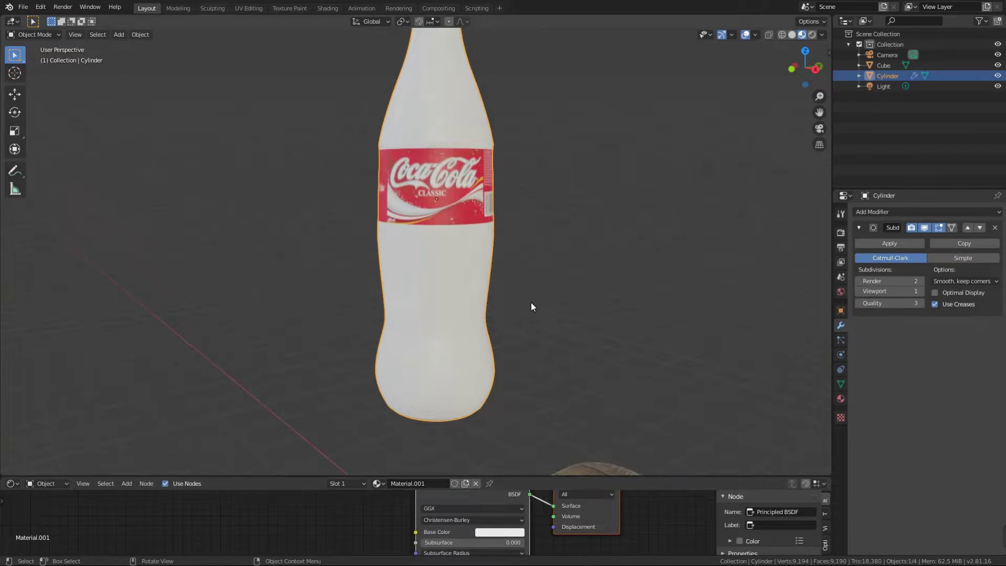
mouse_move(531, 307)
middle_down()
mouse_move(440, 292)
mouse_move(432, 247)
mouse_move(460, 337)
middle_up()
Extrude the bottle's bottom cap face about 0.0047 m along its normal, back in Object Mode
key(Tab)
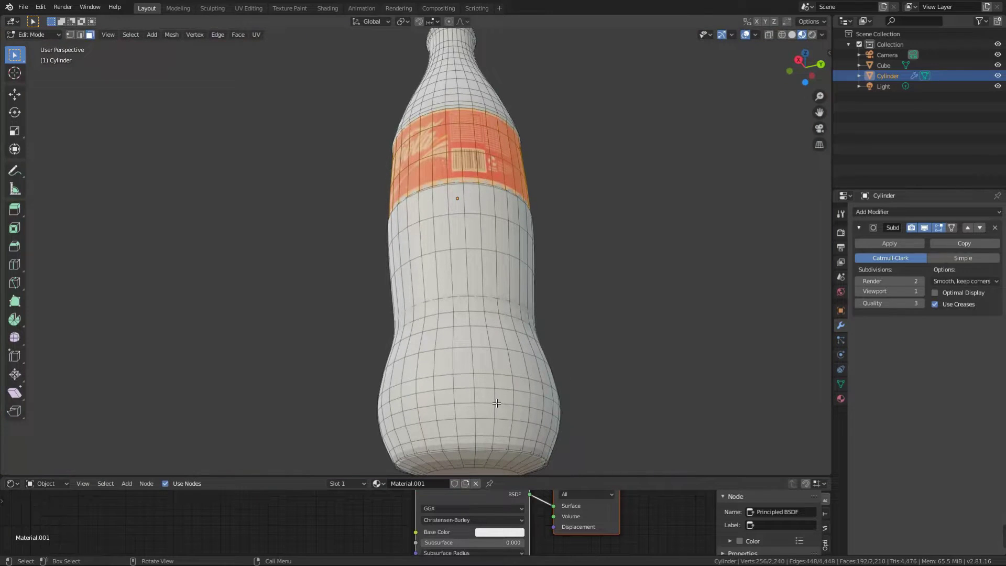
mouse_move(518, 422)
middle_down()
mouse_move(492, 394)
mouse_move(393, 395)
middle_up()
key(Tab)
key(Tab)
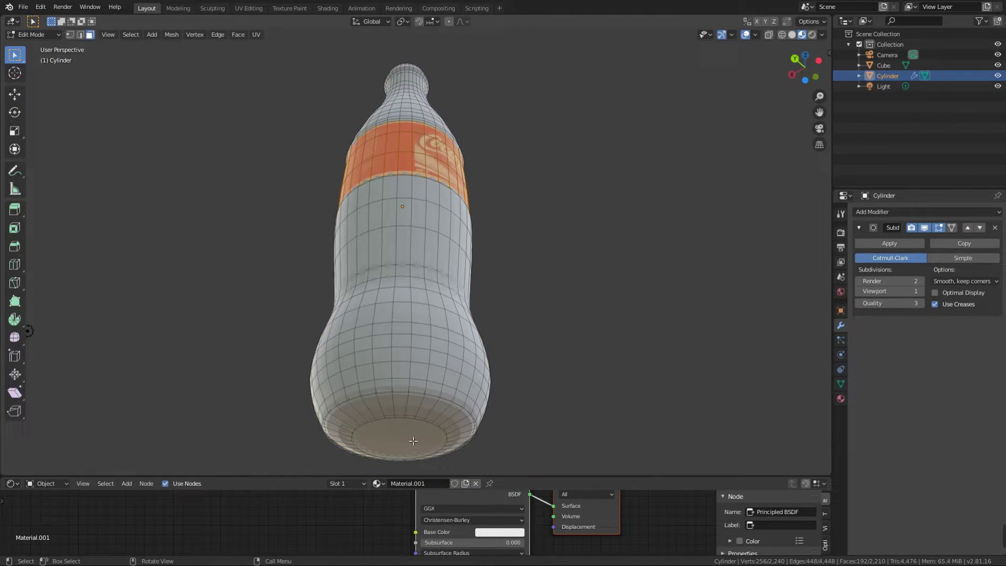
key(alt+a)
key(ctrl+r)
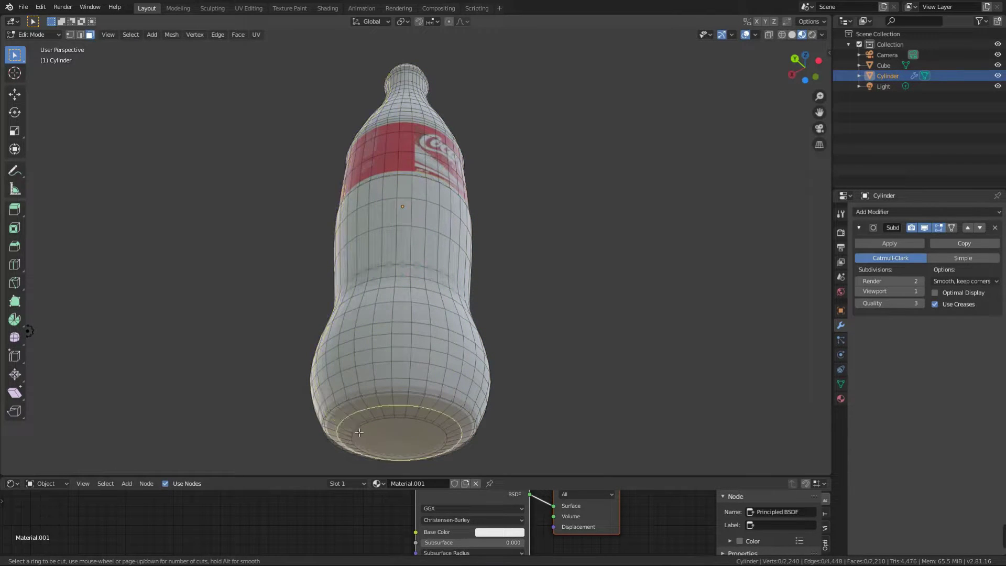
key(Escape)
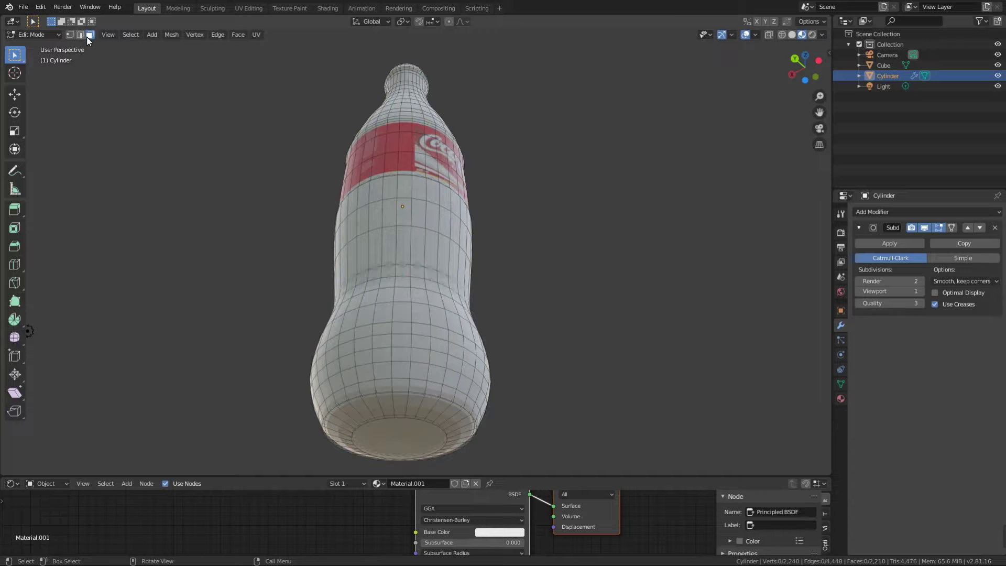
click(390, 442)
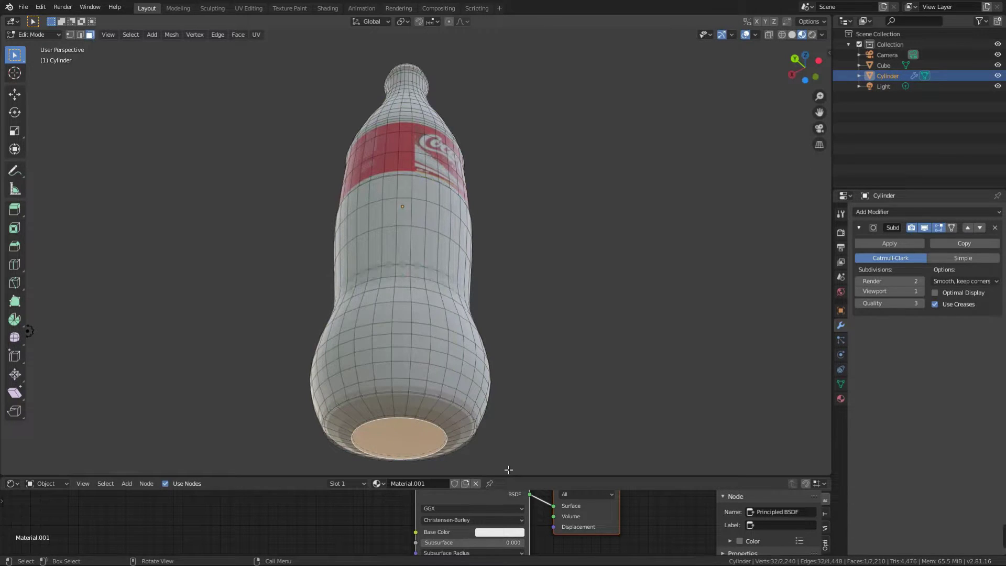
key(e)
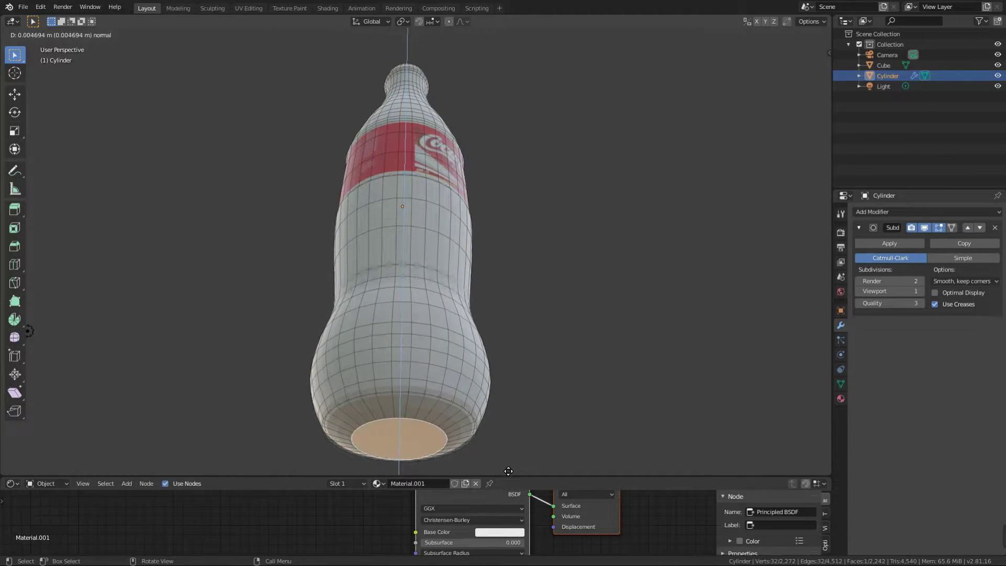
click(509, 471)
key(Tab)
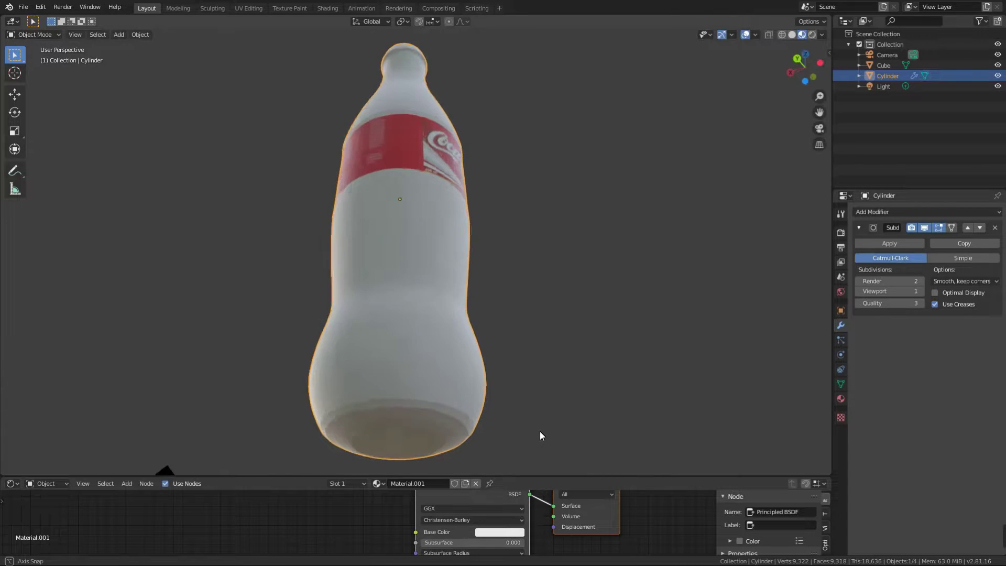
Orbit and zoom around the bottle to view it from the side
mouse_move(540, 431)
middle_down()
mouse_move(558, 453)
mouse_move(563, 41)
mouse_move(502, 77)
mouse_move(493, 168)
middle_up()
scroll(495, 175, up, 2)
scroll(502, 178, up, 3)
scroll(513, 193, up, 3)
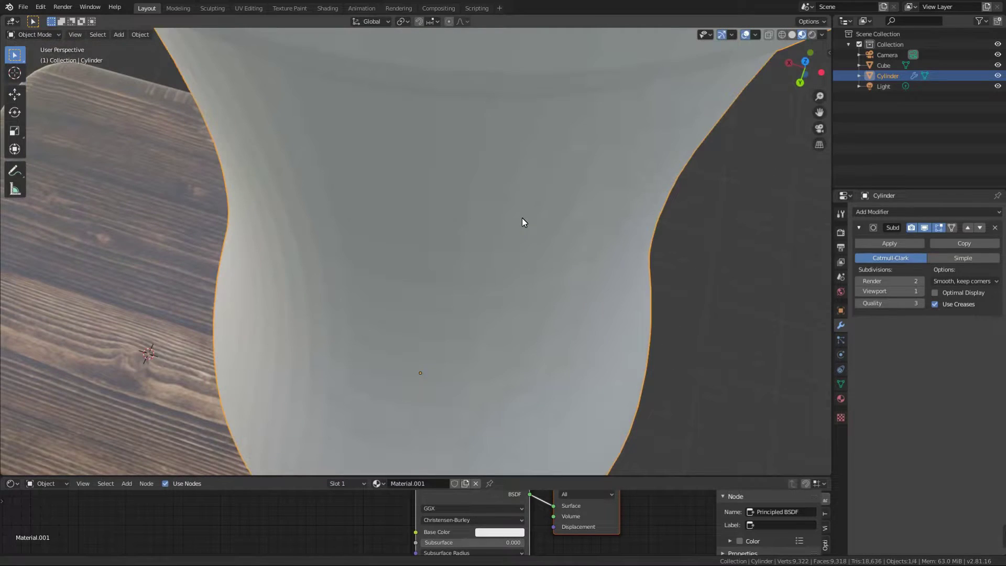
scroll(524, 217, up, 2)
middle_drag(526, 215, 555, 212)
scroll(561, 196, down, 3)
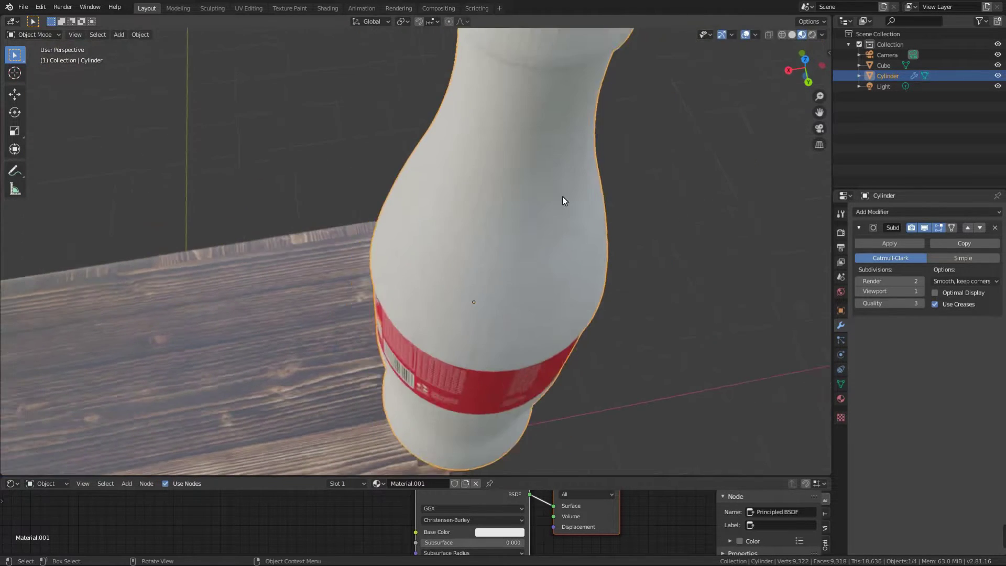
scroll(478, 216, down, 2)
middle_drag(478, 216, 591, 139)
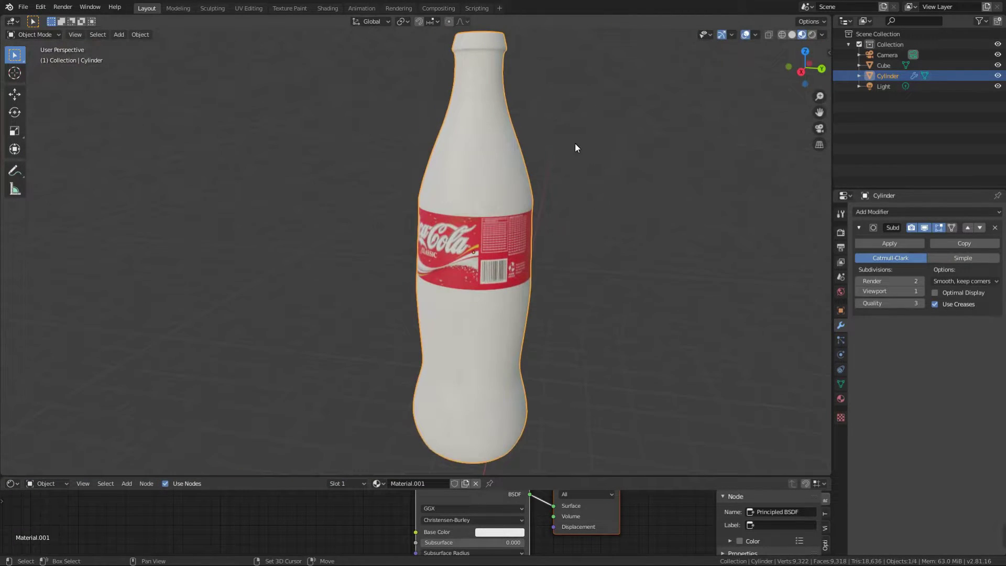
scroll(504, 226, up, 1)
shift+middle_drag(544, 180, 463, 302)
Show the bottle neck in front orthographic view with wireframe shading
key(KP_1)
key(z)
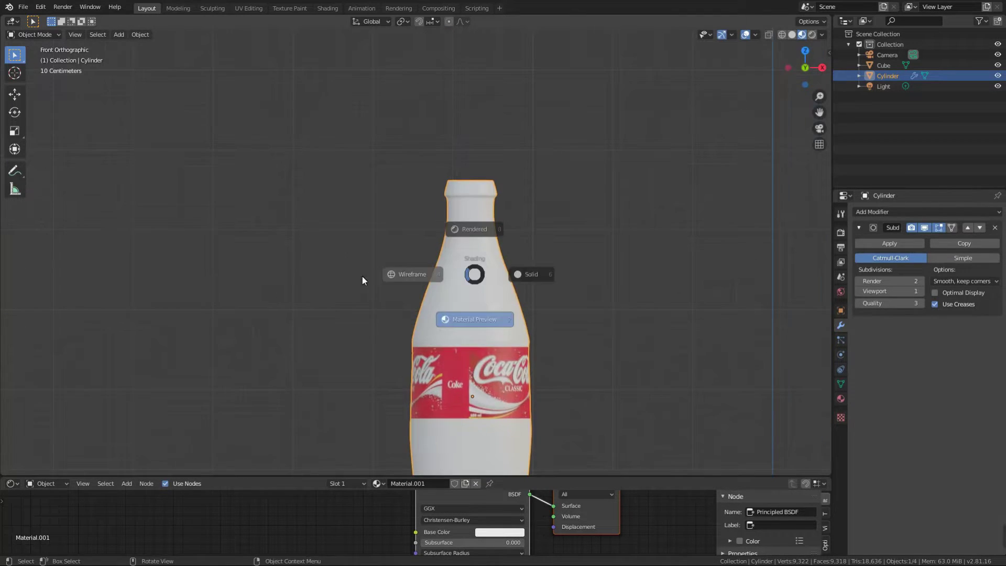
click(362, 275)
shift+middle_drag(470, 223, 355, 328)
Box-select the bottle's top rim edge loop and raise it along Z
key(Tab)
scroll(311, 289, up, 4)
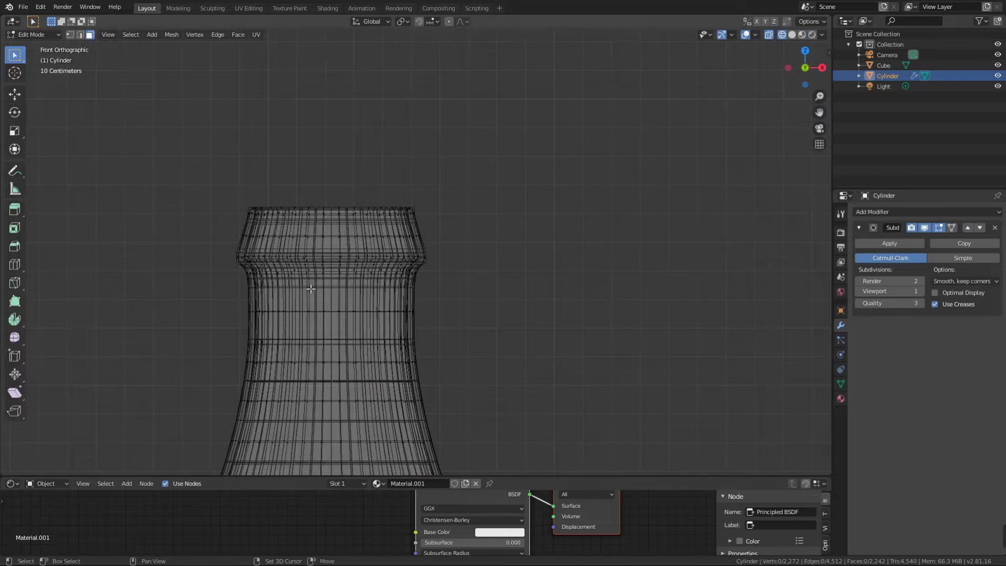
shift+middle_drag(310, 288, 406, 328)
scroll(407, 329, up, 4)
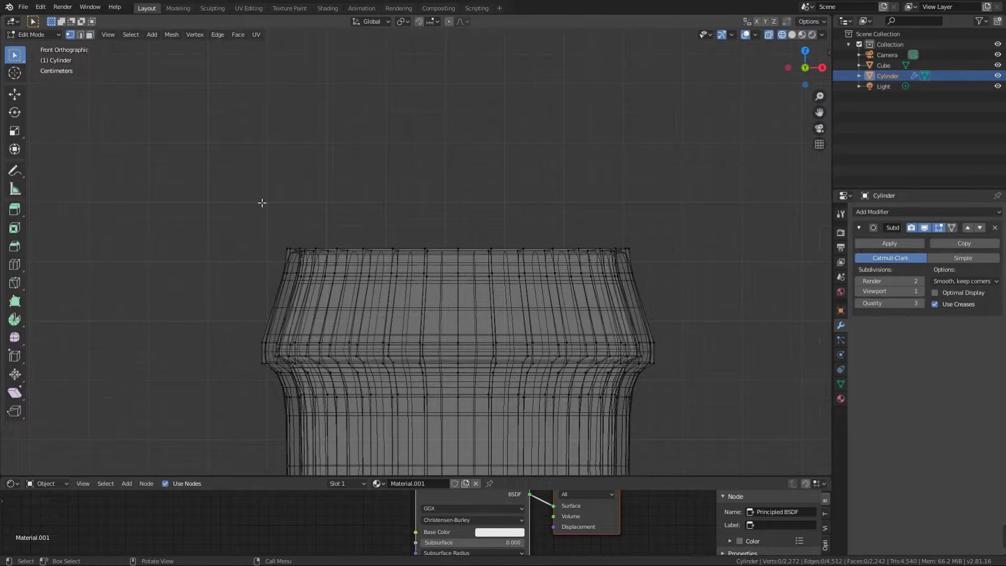
key(c)
key(b)
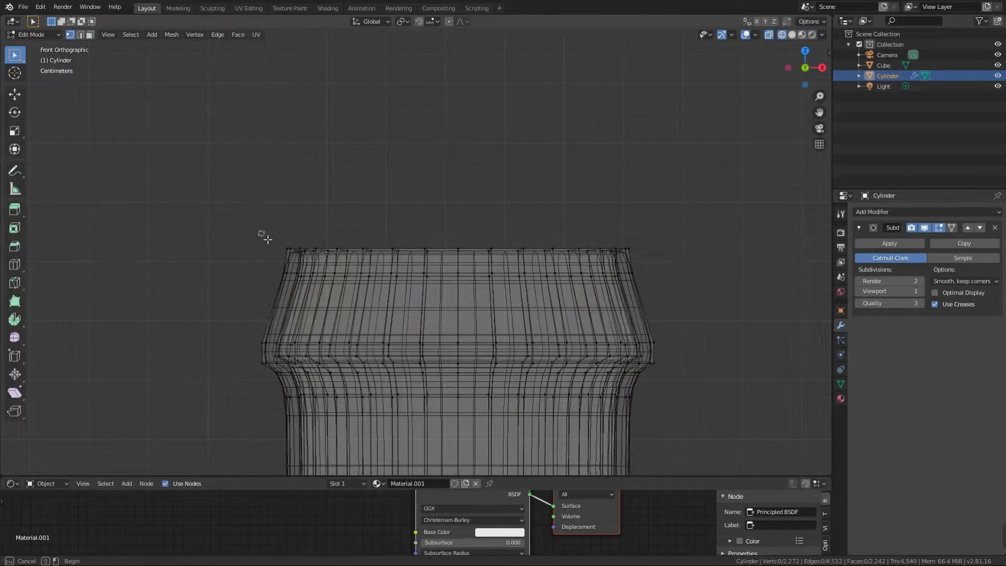
drag(261, 231, 679, 262)
middle_drag(676, 269, 658, 273)
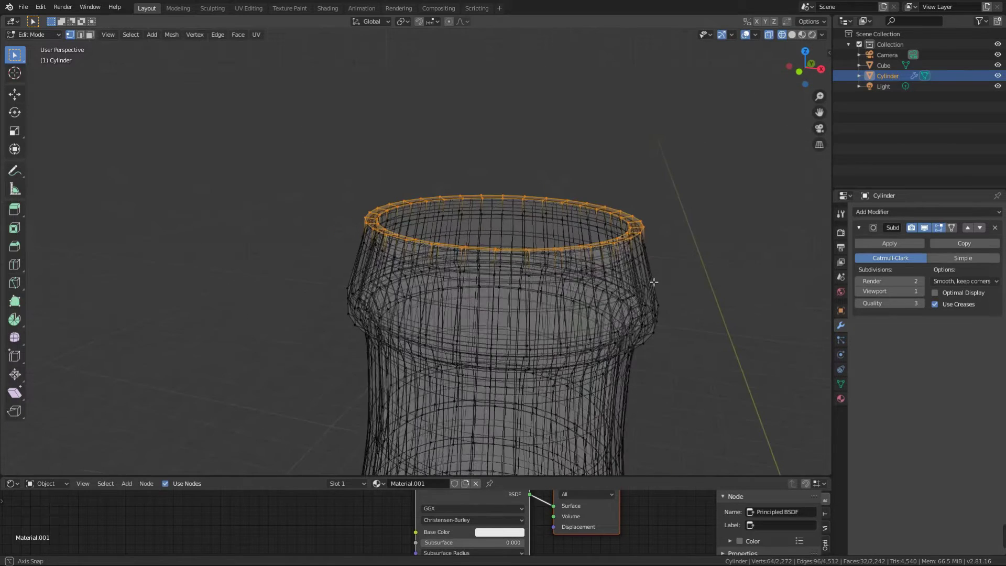
key(g)
key(z)
click(657, 274)
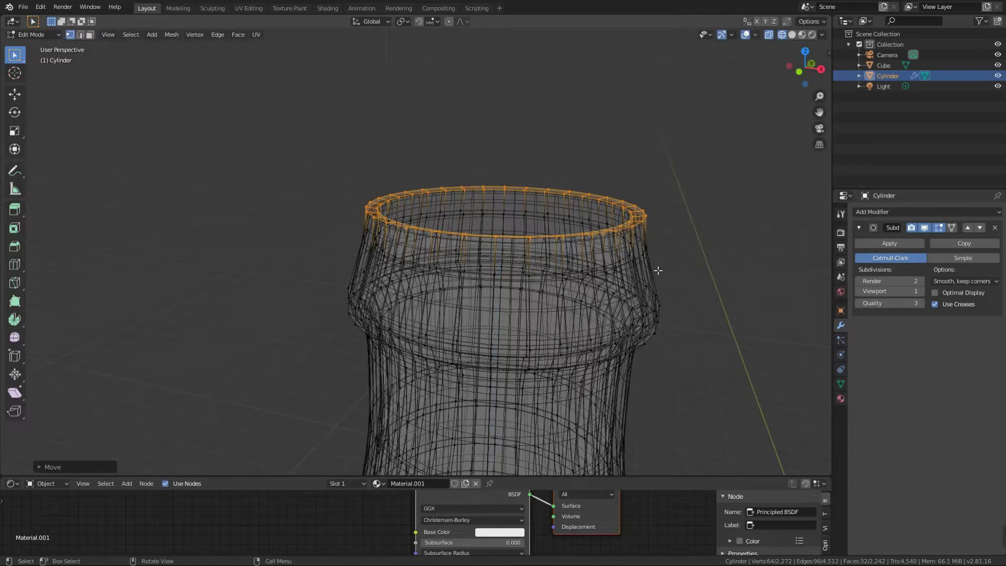
Return to solid shading in Object Mode, reselect the bottle, and set viewport subdivision to 2
key(Tab)
key(z)
click(745, 243)
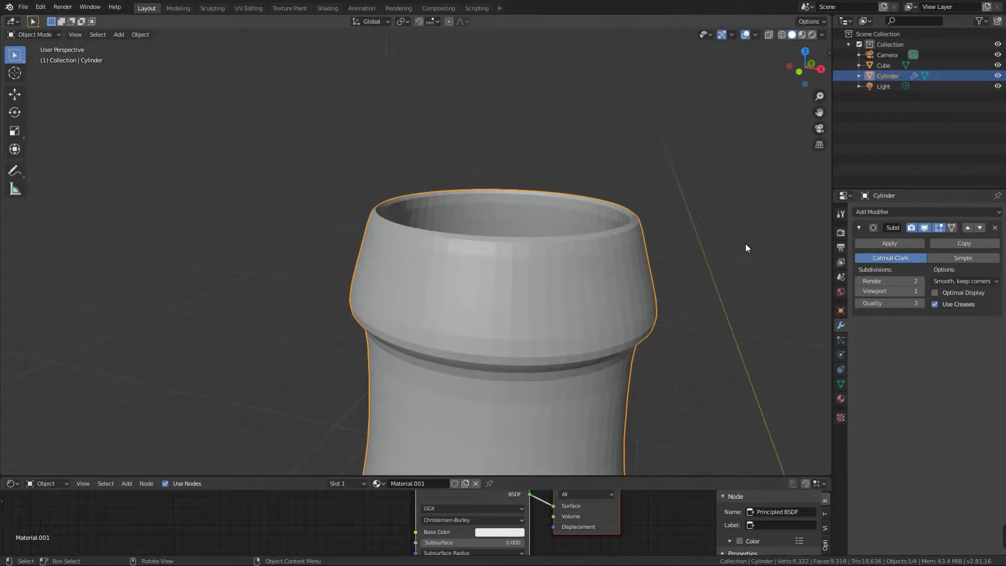
scroll(711, 251, down, 2)
click(700, 247)
scroll(527, 316, down, 2)
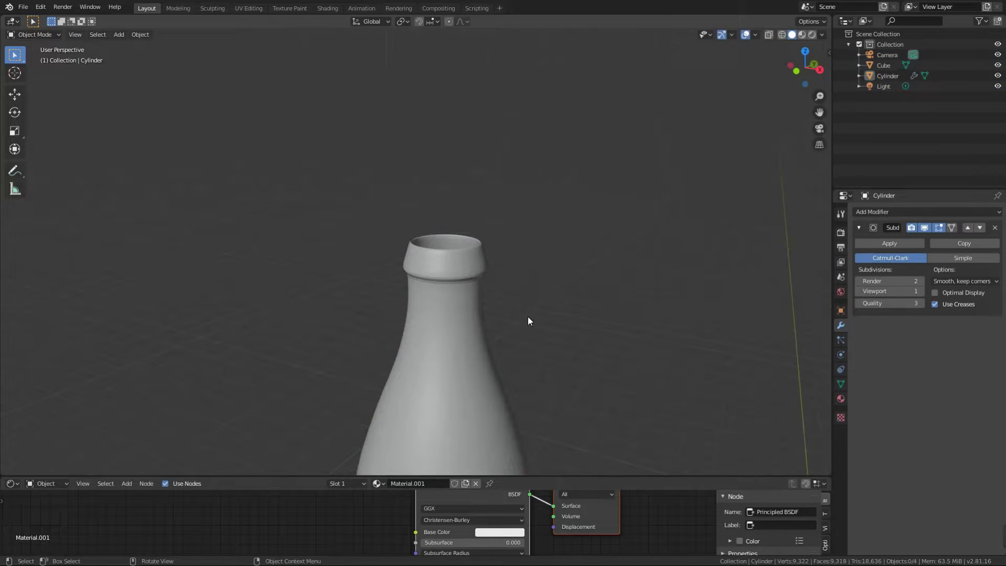
click(461, 303)
click(922, 291)
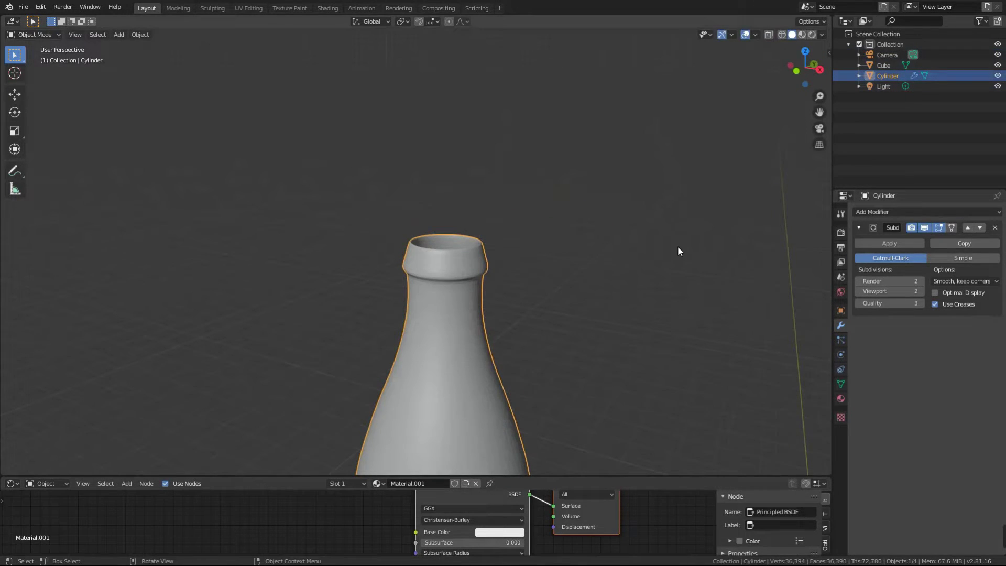
scroll(678, 251, down, 3)
Apply the Subdivision Surface modifier and shade the bottle smooth
click(872, 244)
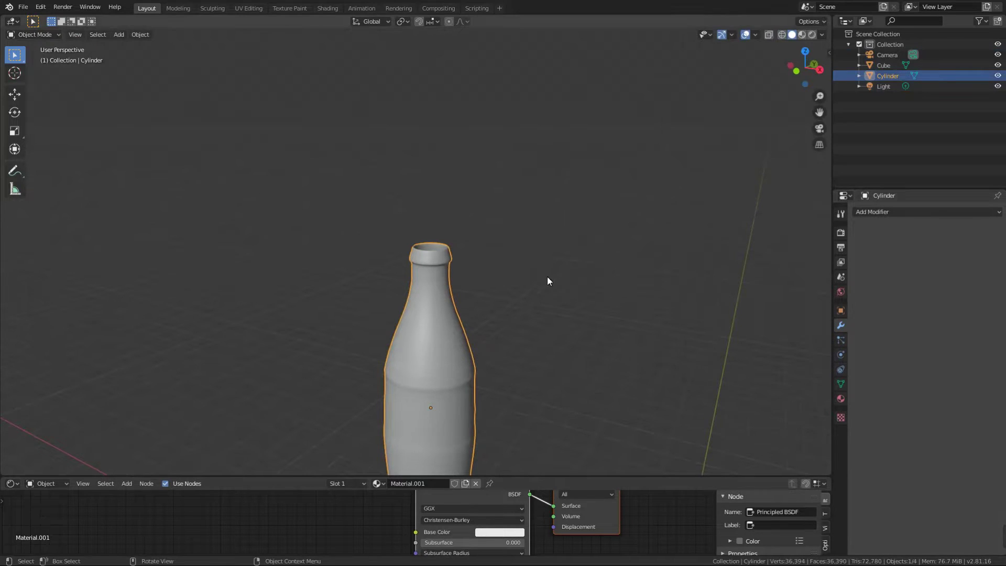
right_click(461, 282)
click(463, 282)
scroll(474, 278, up, 1)
scroll(474, 280, up, 1)
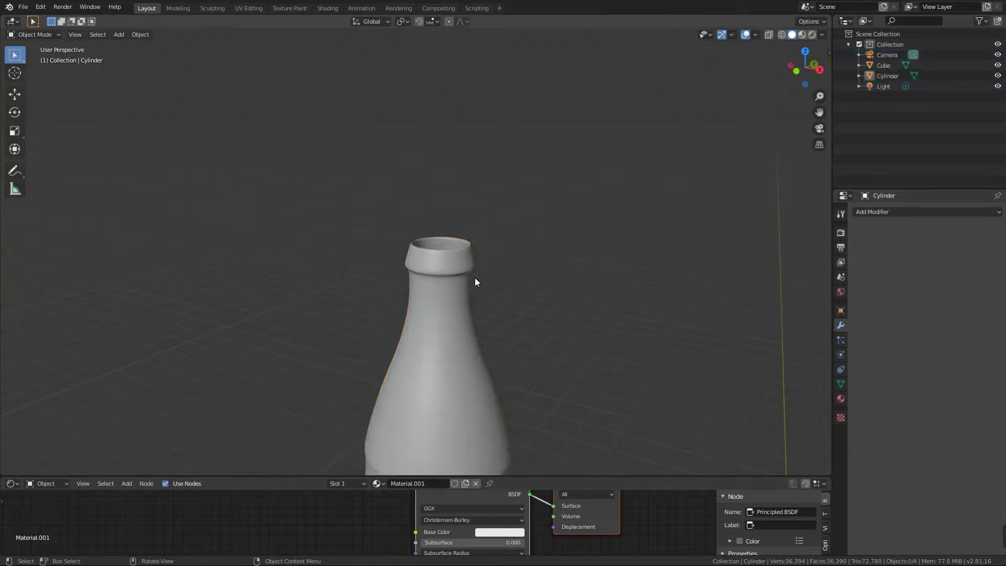
Switch to Material Preview, reselect the bottle, and enlarge the Shader Editor area
key(z)
click(458, 419)
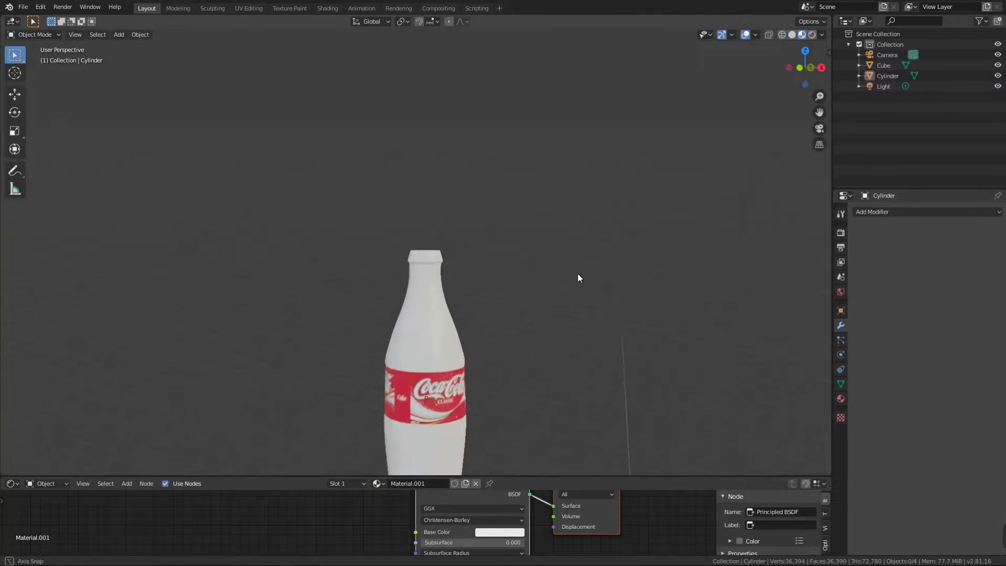
mouse_move(578, 273)
middle_down()
mouse_move(441, 202)
mouse_move(380, 228)
mouse_move(575, 227)
mouse_move(529, 214)
mouse_move(438, 213)
middle_up()
scroll(576, 227, up, 1)
click(527, 301)
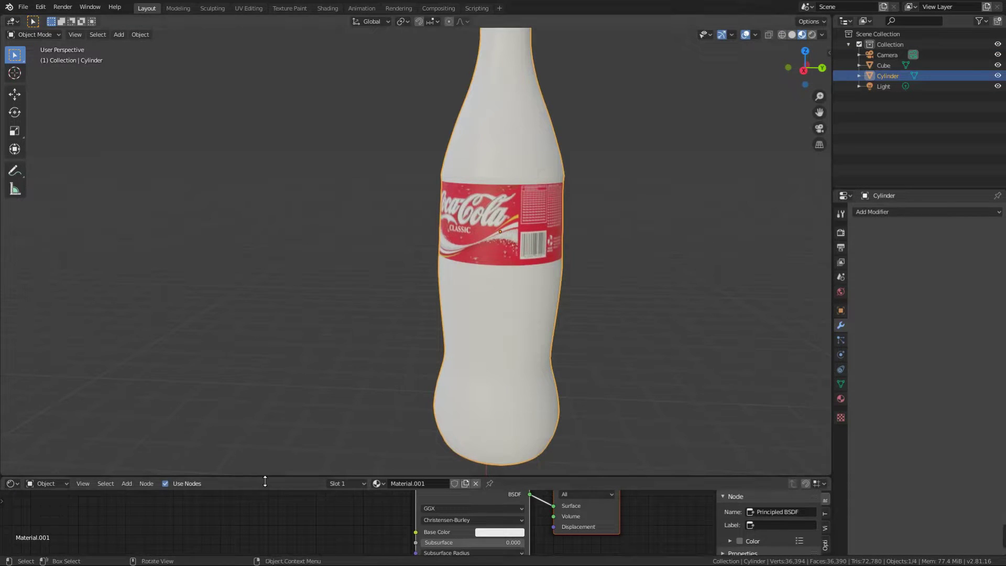
drag(266, 482, 179, 275)
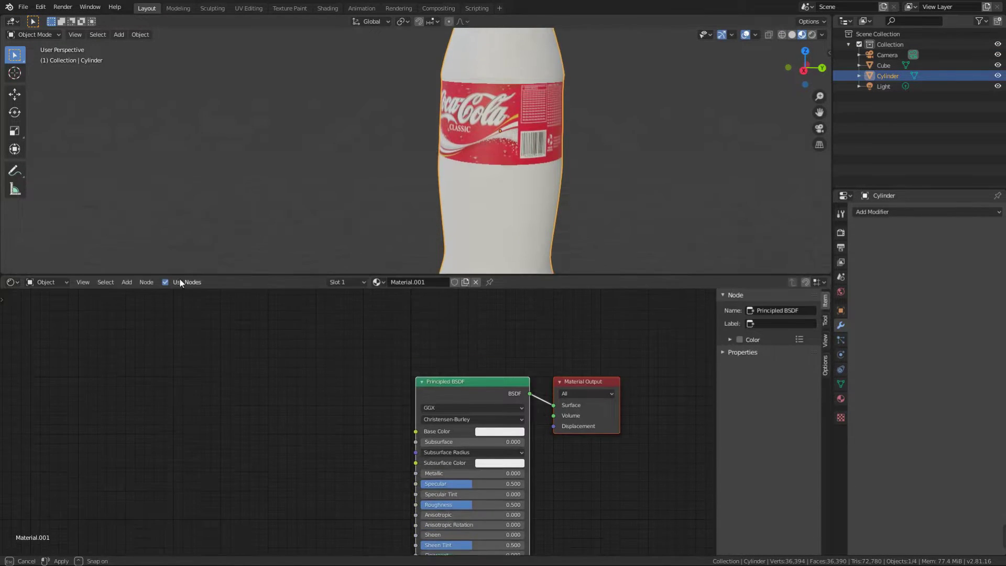
Switch the Shader Editor to World and connect an Environment Texture to Background Color
click(13, 276)
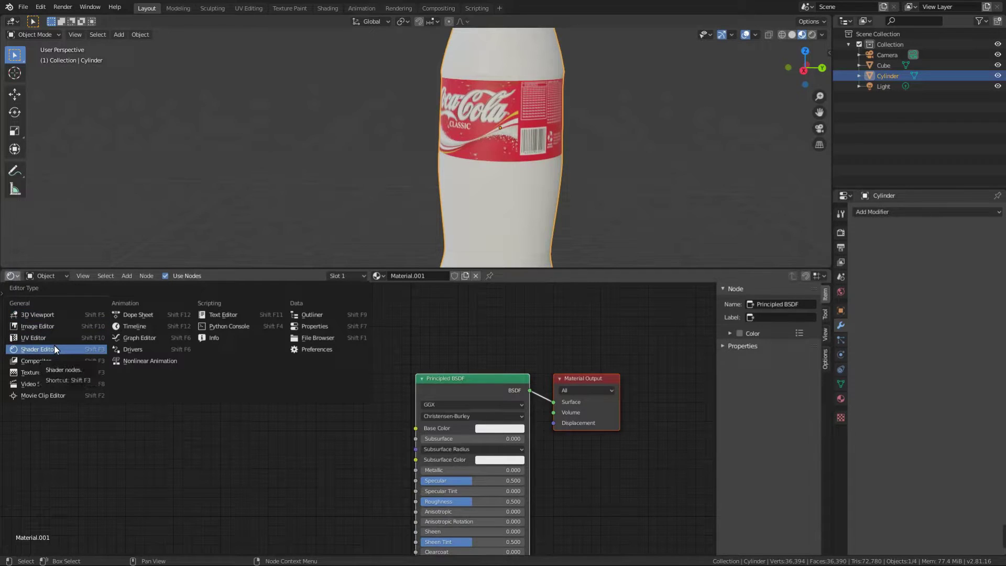
click(46, 276)
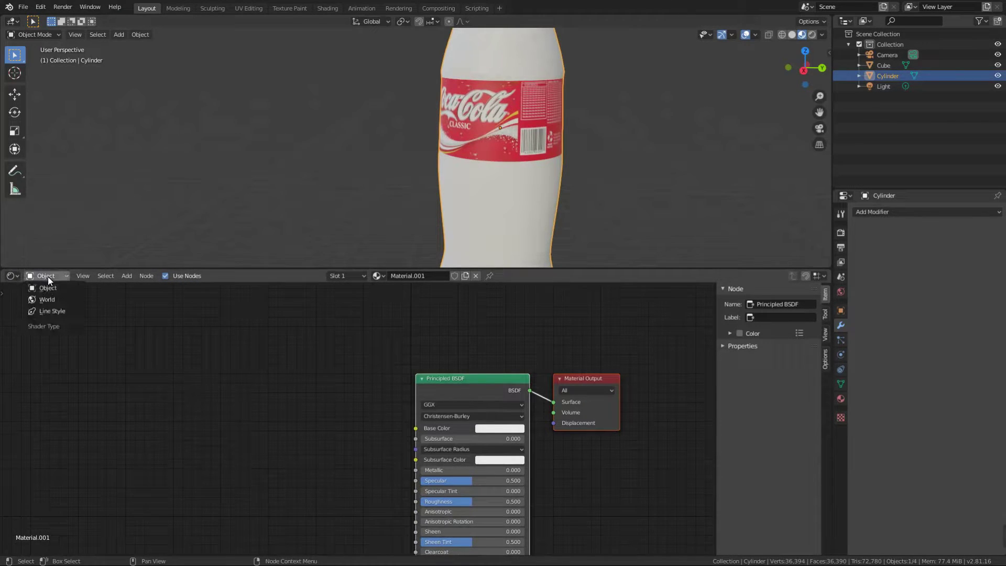
click(51, 299)
key(shift+a)
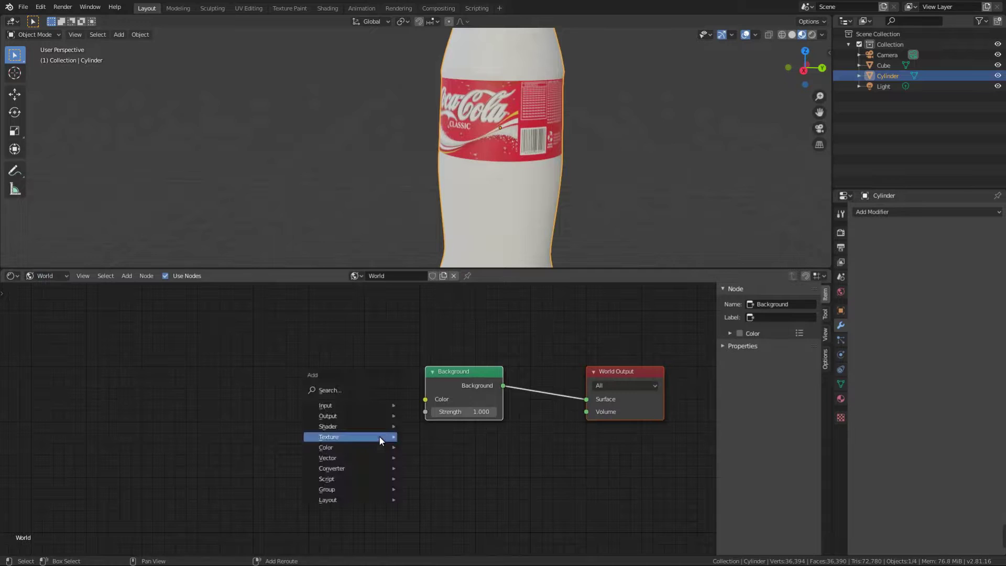
click(450, 309)
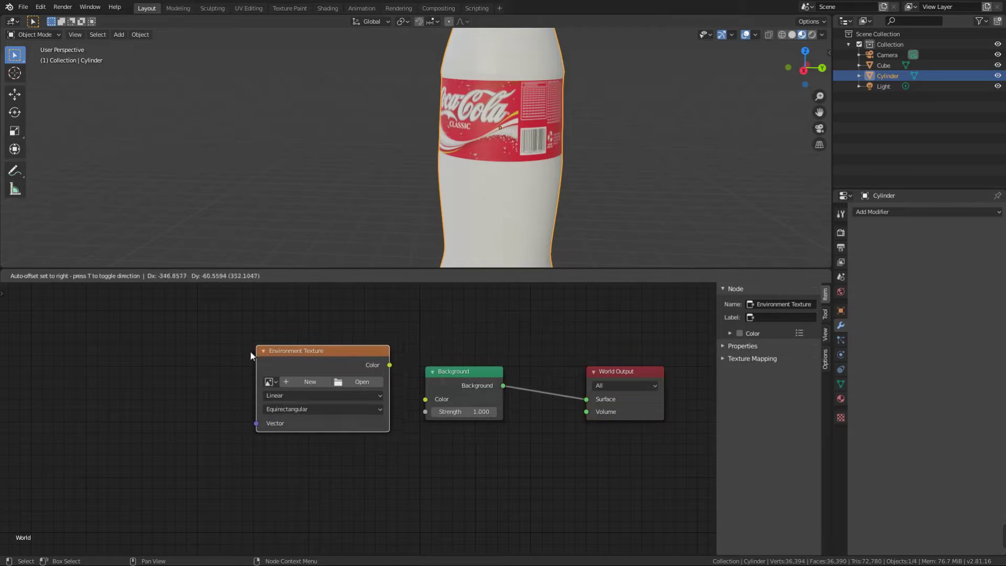
click(250, 351)
drag(426, 399, 425, 400)
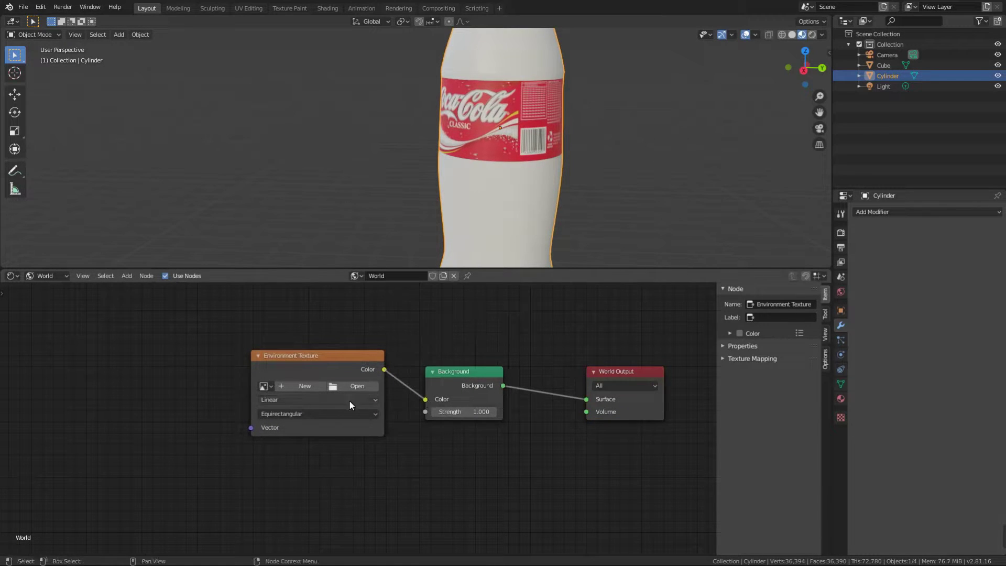
Add Texture Coordinate and Mapping nodes, linking Generated into Mapping
key(shift+a)
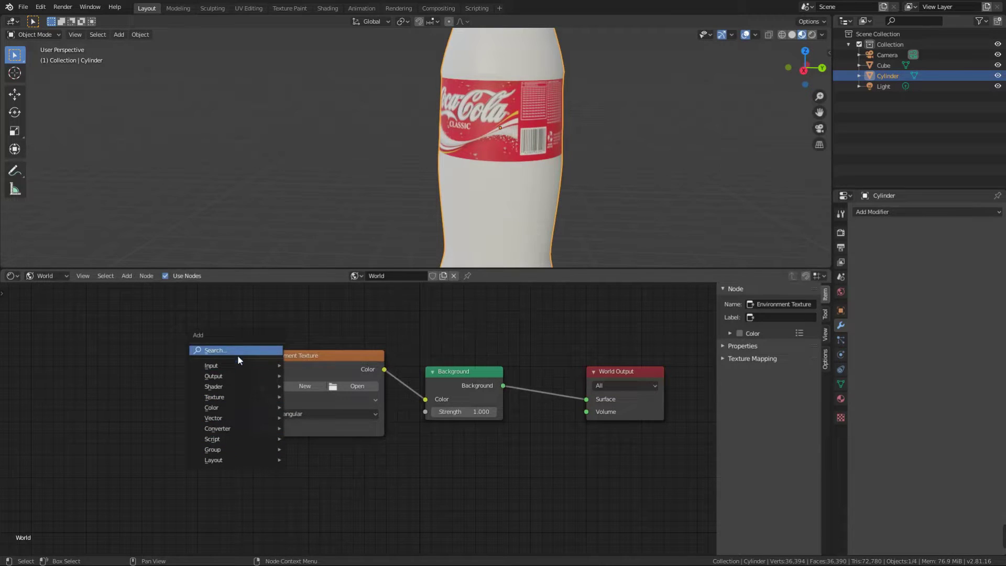
click(327, 300)
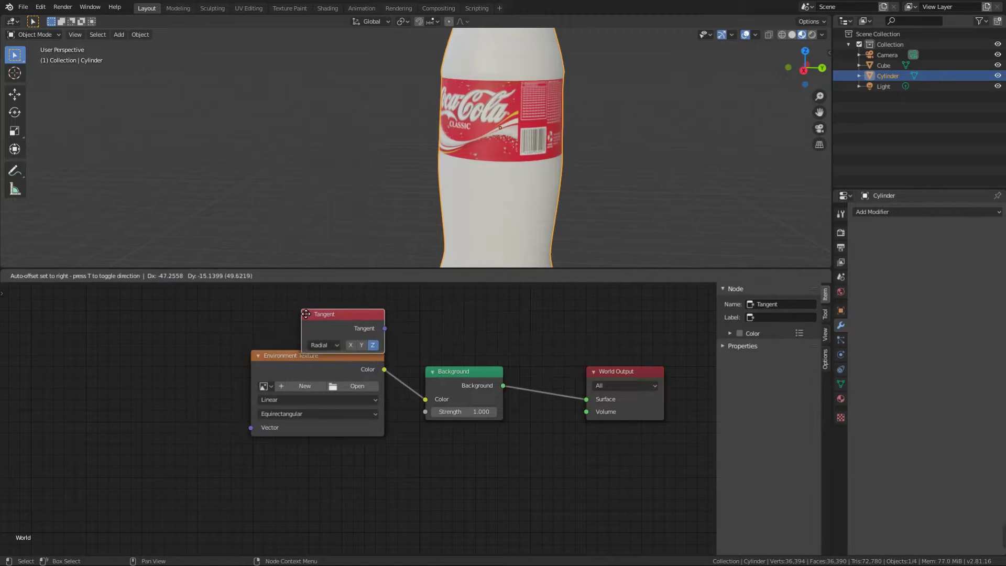
key(Escape)
key(shift+a)
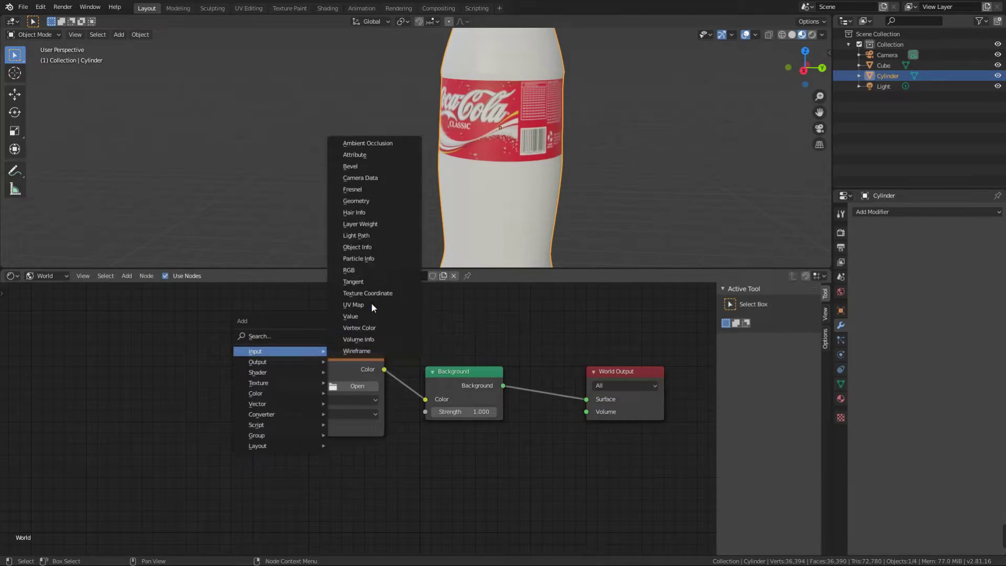
click(371, 303)
click(60, 320)
key(shift+a)
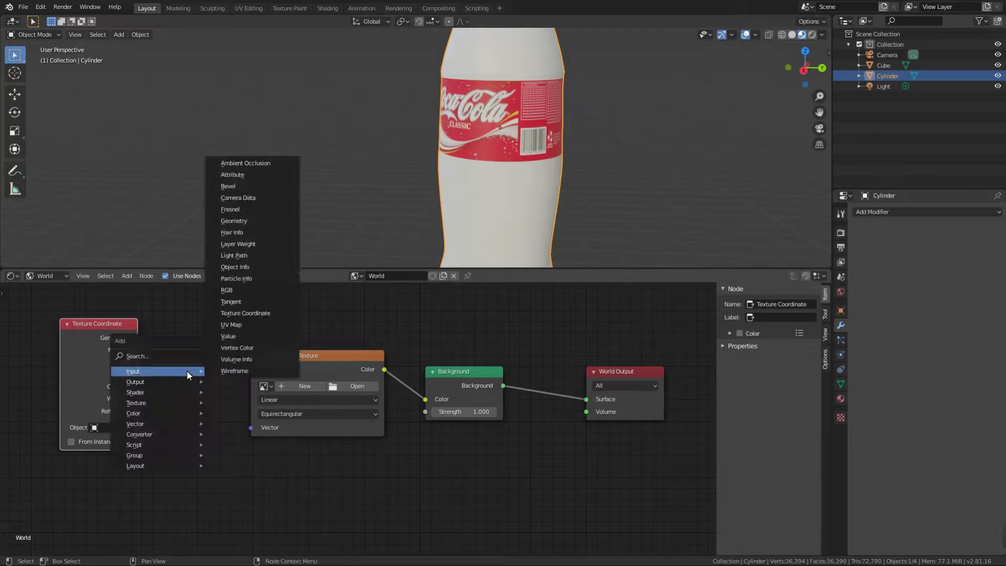
click(234, 447)
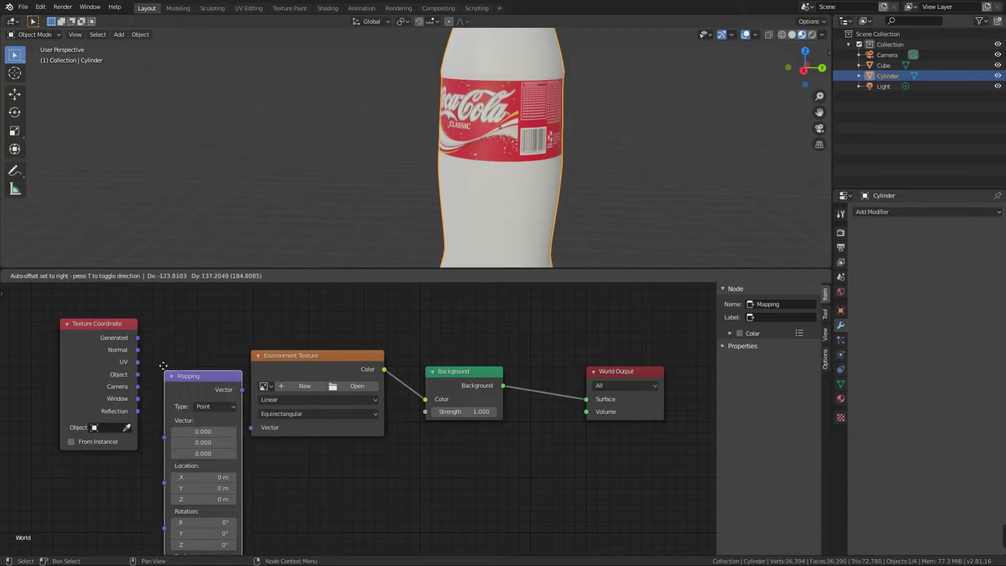
click(168, 306)
drag(141, 340, 163, 369)
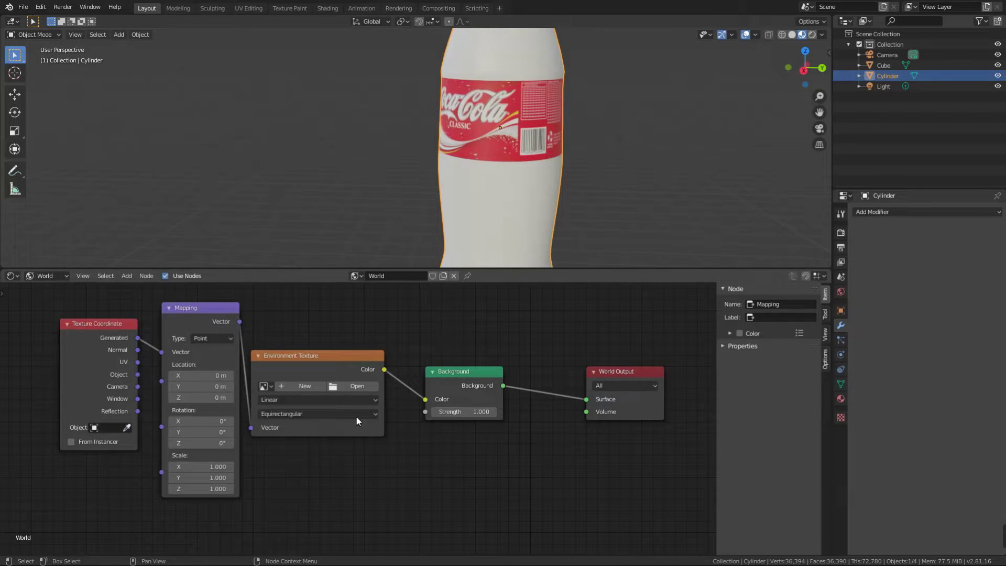
scroll(397, 226, down, 4)
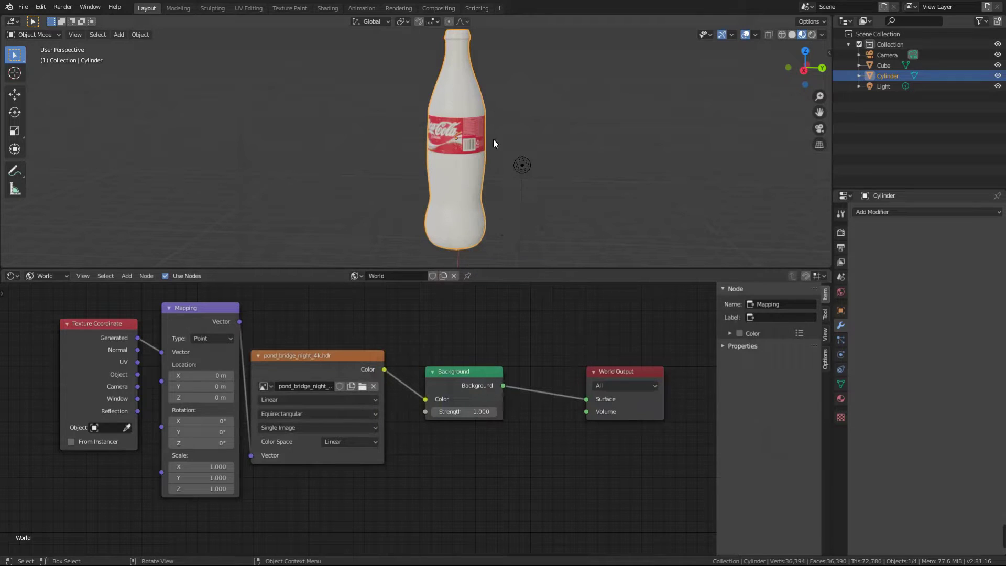
Switch the viewport to Rendered shading and orbit to view the bottle in the HDRI
key(z)
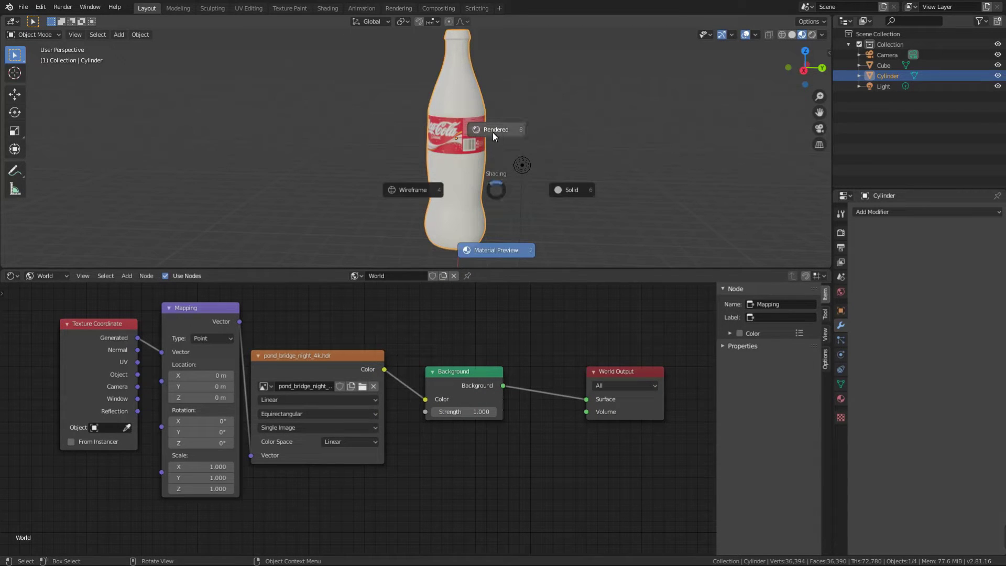
click(533, 168)
scroll(528, 167, down, 5)
scroll(581, 162, up, 3)
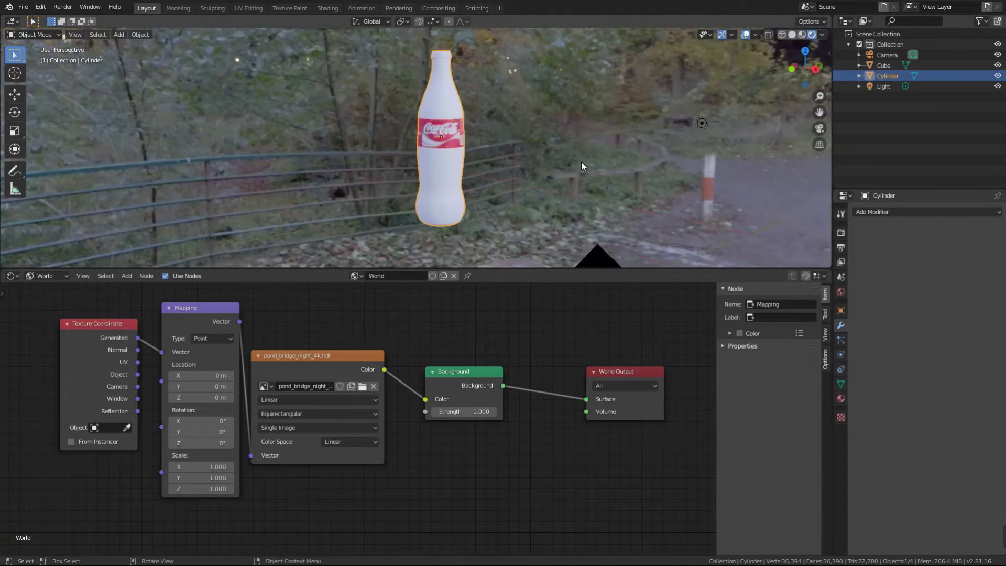
scroll(577, 163, up, 2)
scroll(577, 164, down, 4)
mouse_move(577, 164)
middle_down()
mouse_move(514, 164)
mouse_move(511, 142)
mouse_move(542, 185)
middle_up()
scroll(552, 194, up, 4)
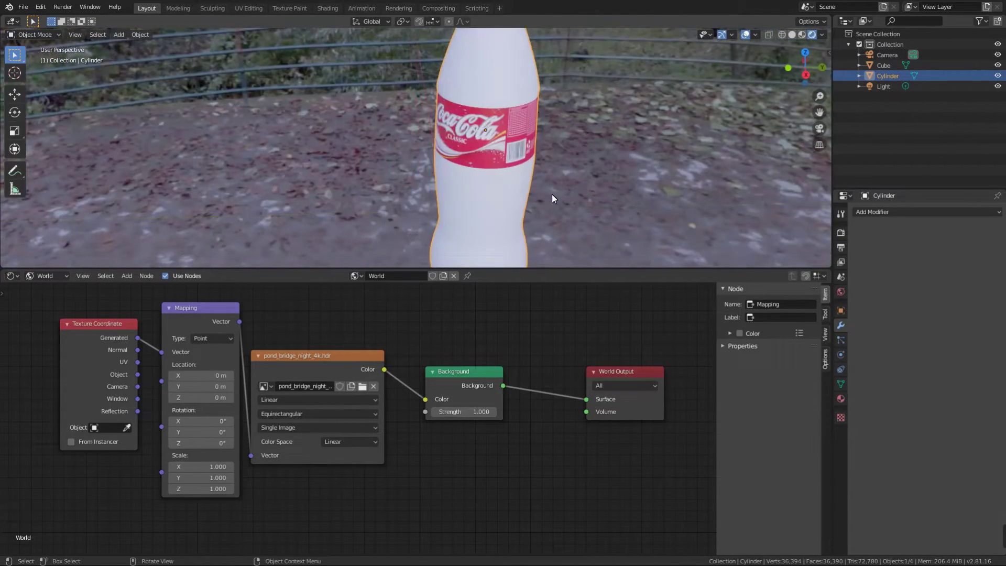
Open Material.001's settings and expand its Preview panel
click(840, 397)
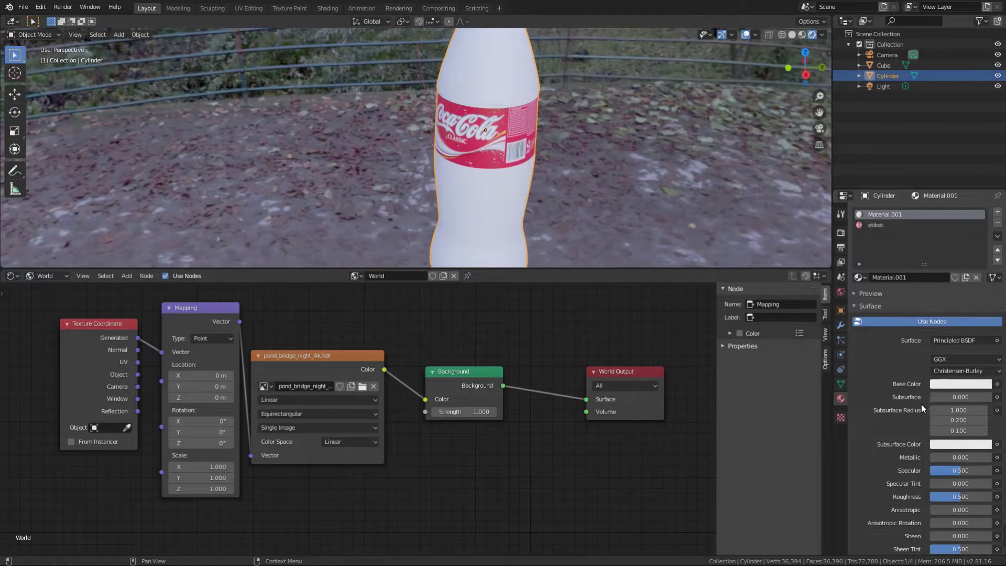
click(880, 294)
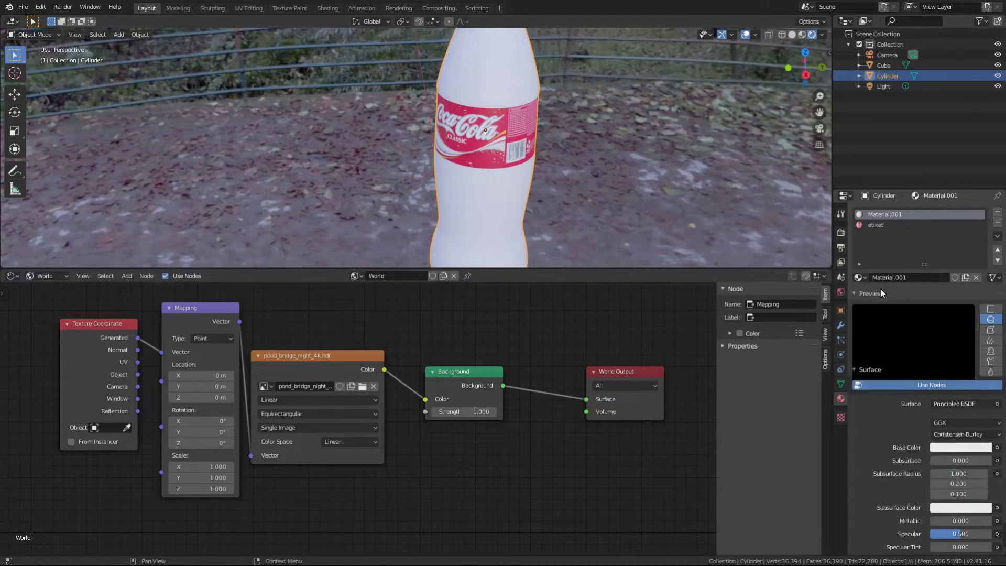
scroll(970, 413, down, 3)
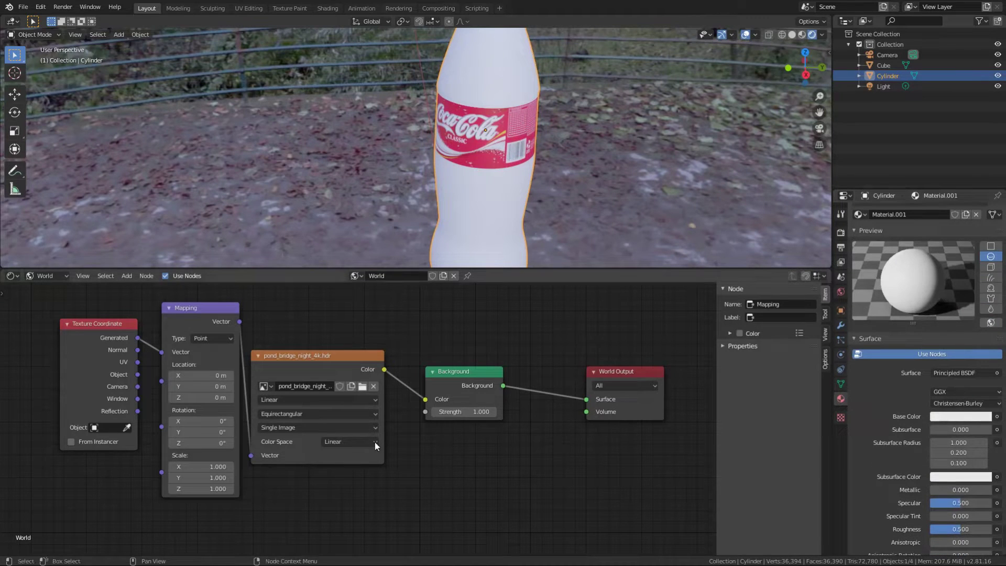
click(43, 277)
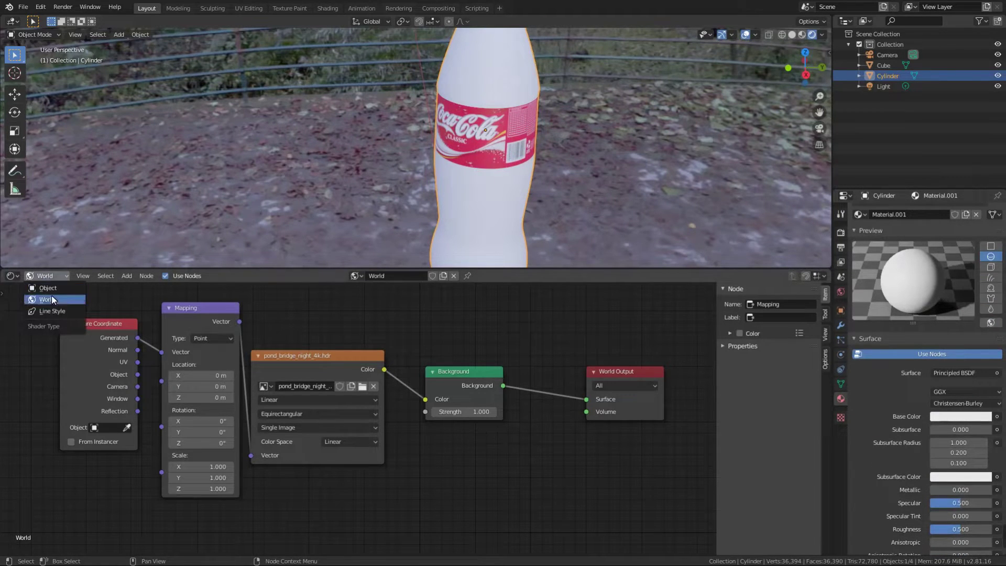
Lower the bottle material's Specular to 0.373 and reduce its Roughness
click(55, 288)
middle_drag(502, 483, 464, 460)
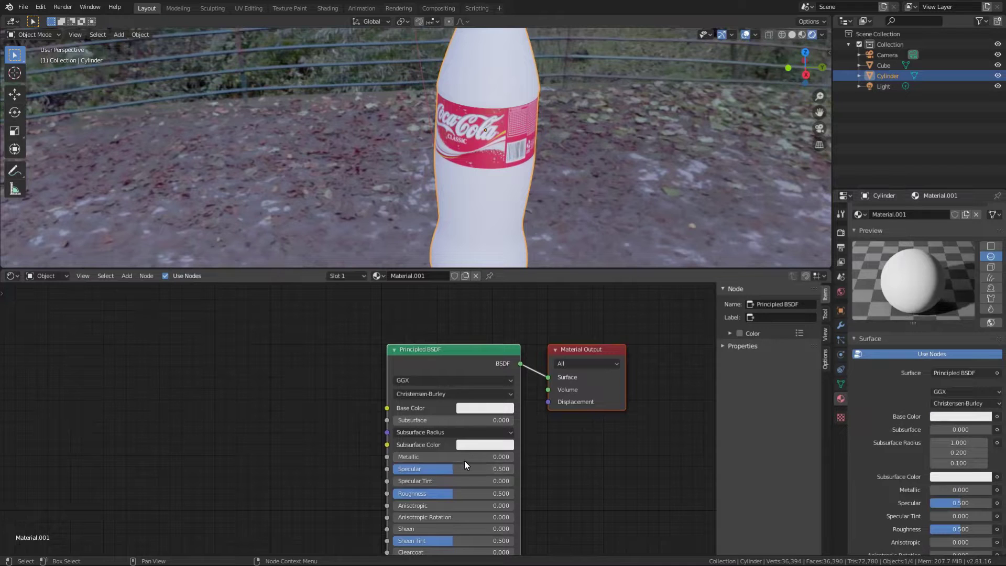
drag(463, 466, 442, 469)
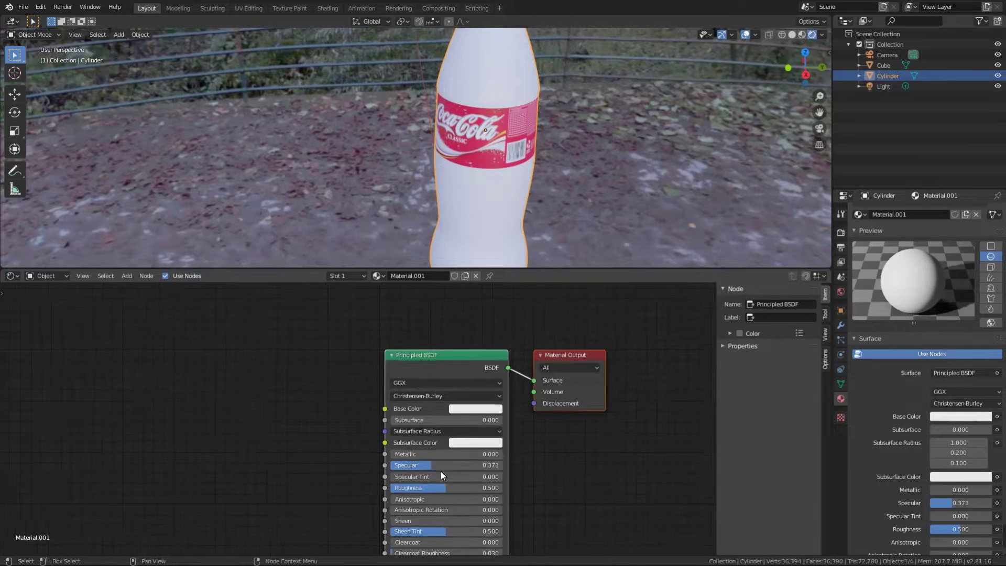
scroll(441, 471, down, 1)
middle_drag(436, 481, 421, 432)
scroll(421, 432, up, 1)
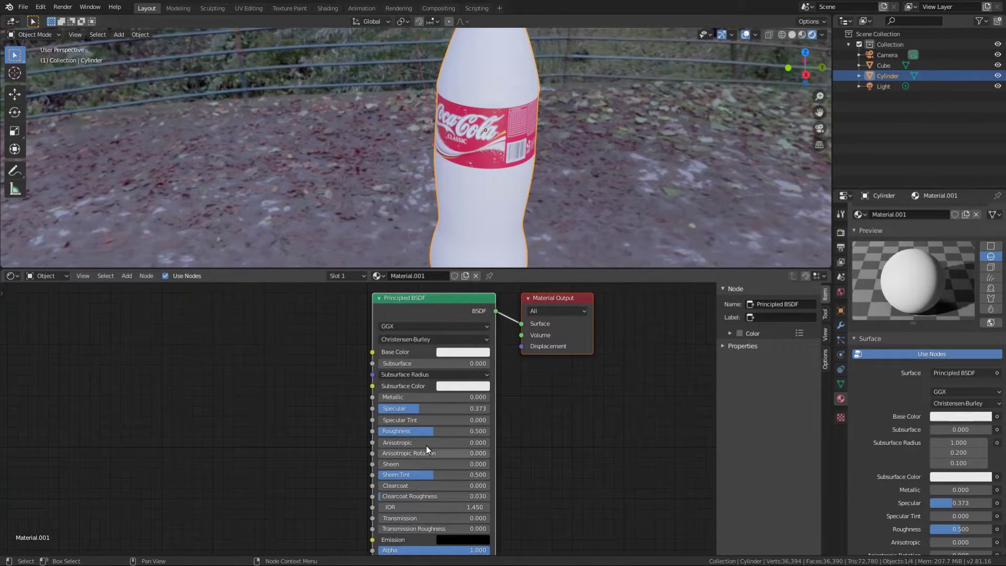
drag(403, 431, 396, 431)
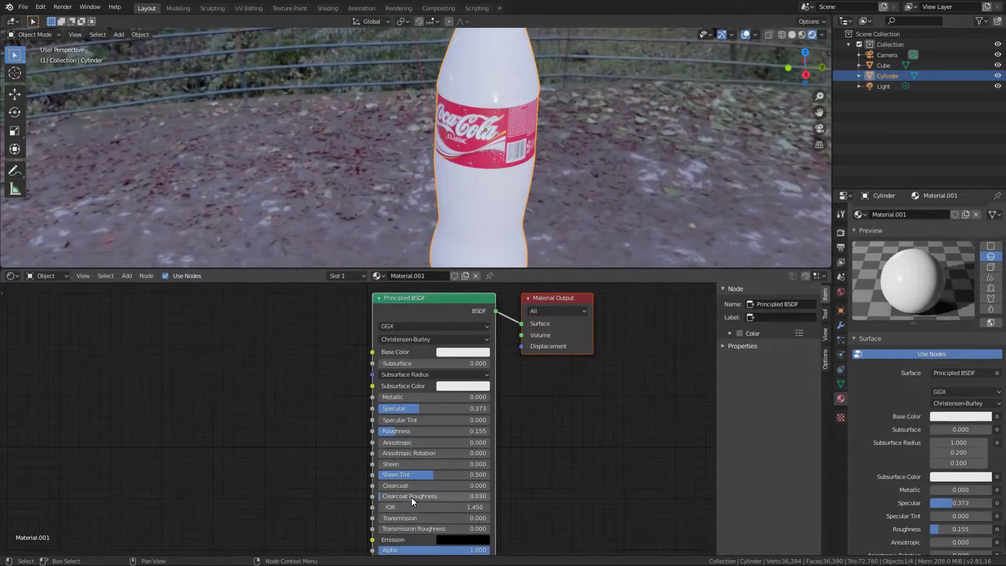
Replace the surface shader with Glass BSDF at IOR 14.750 and roughness 0
click(964, 373)
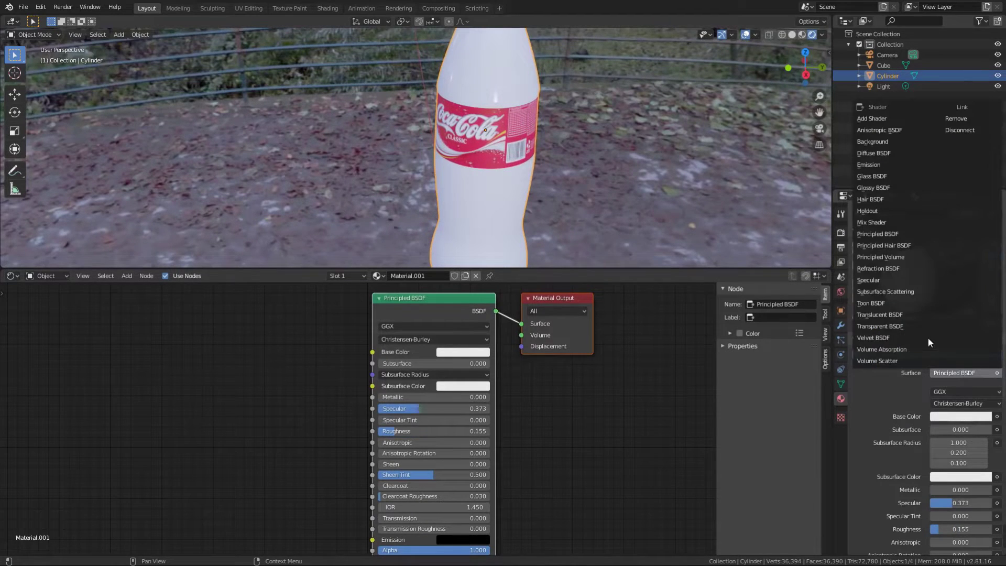
click(887, 176)
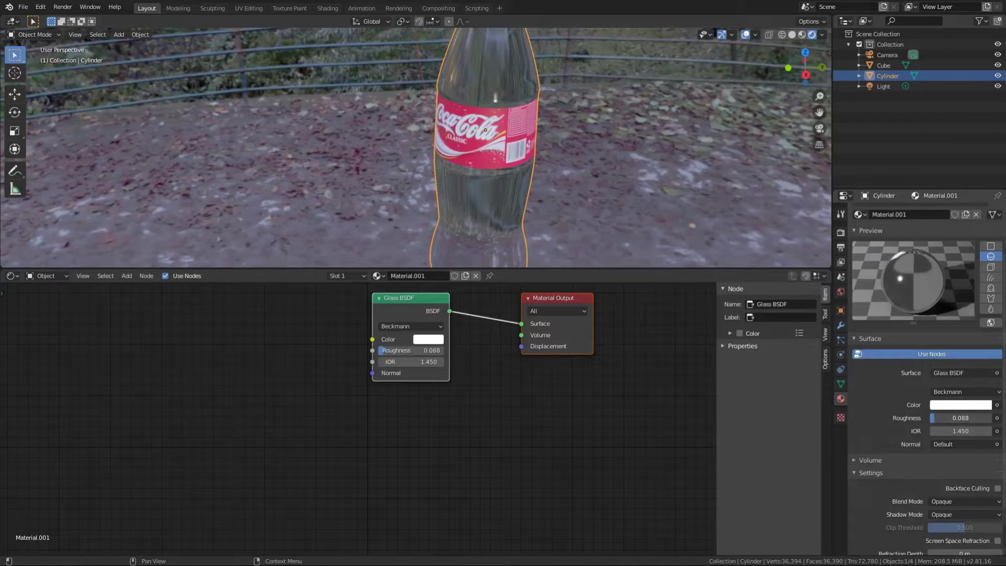
mouse_move(590, 188)
middle_down()
mouse_move(681, 182)
mouse_move(625, 165)
mouse_move(547, 169)
mouse_move(587, 192)
middle_up()
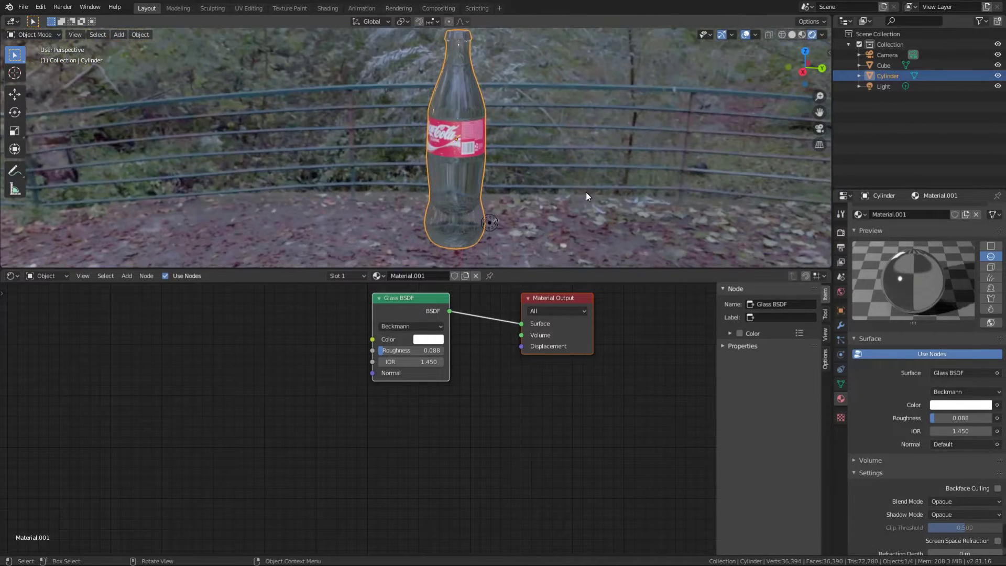
drag(960, 431, 991, 431)
mouse_move(665, 215)
middle_down()
mouse_move(735, 209)
mouse_move(656, 183)
mouse_move(589, 140)
mouse_move(551, 128)
mouse_move(492, 131)
middle_up()
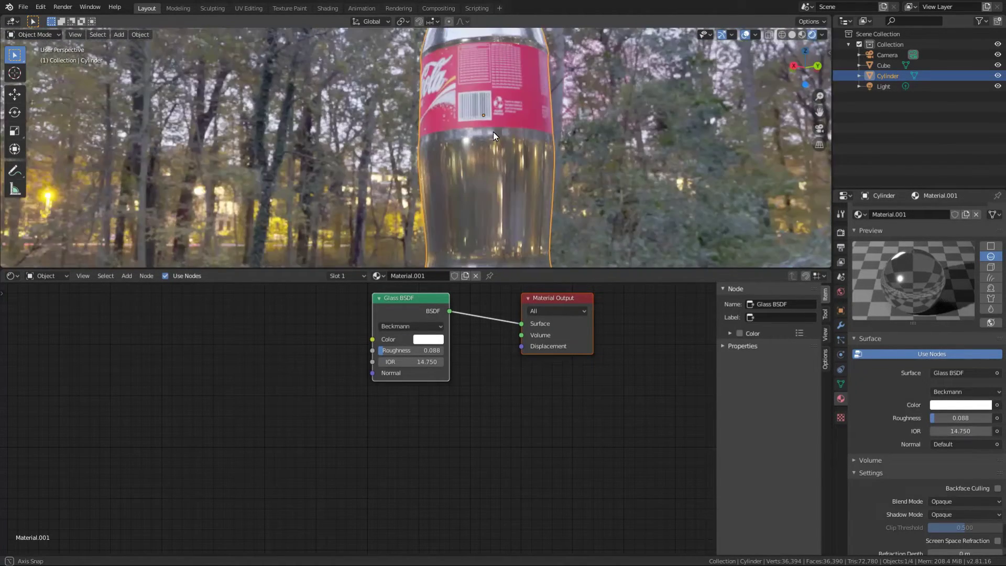
drag(949, 418, 932, 417)
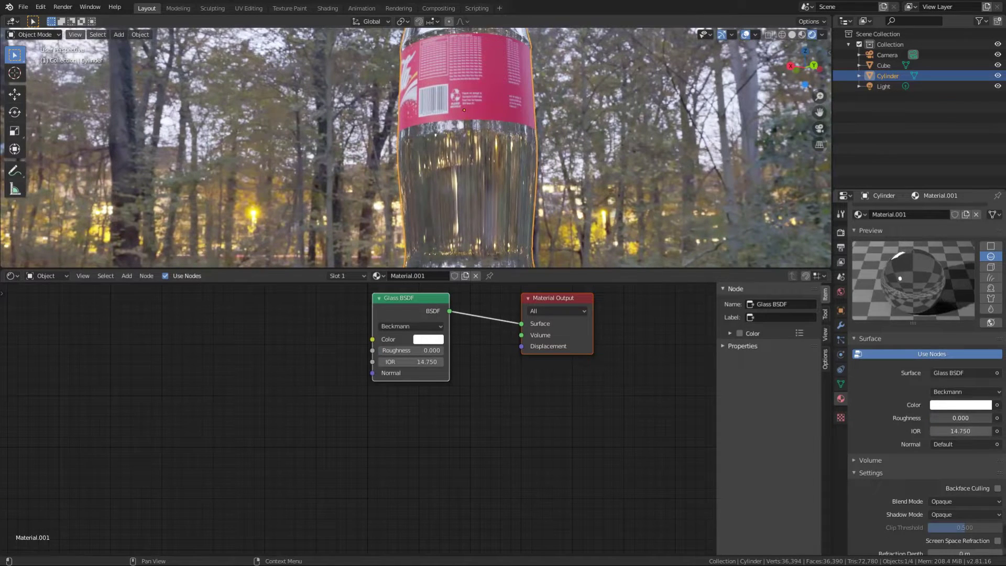
scroll(598, 164, down, 5)
middle_drag(693, 178, 639, 201)
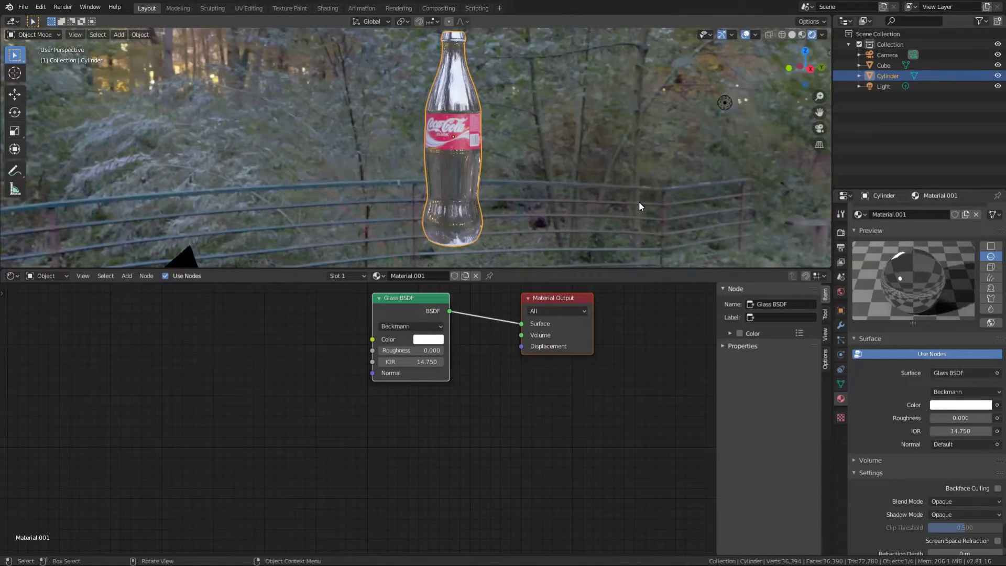
scroll(619, 206, up, 3)
scroll(584, 175, down, 4)
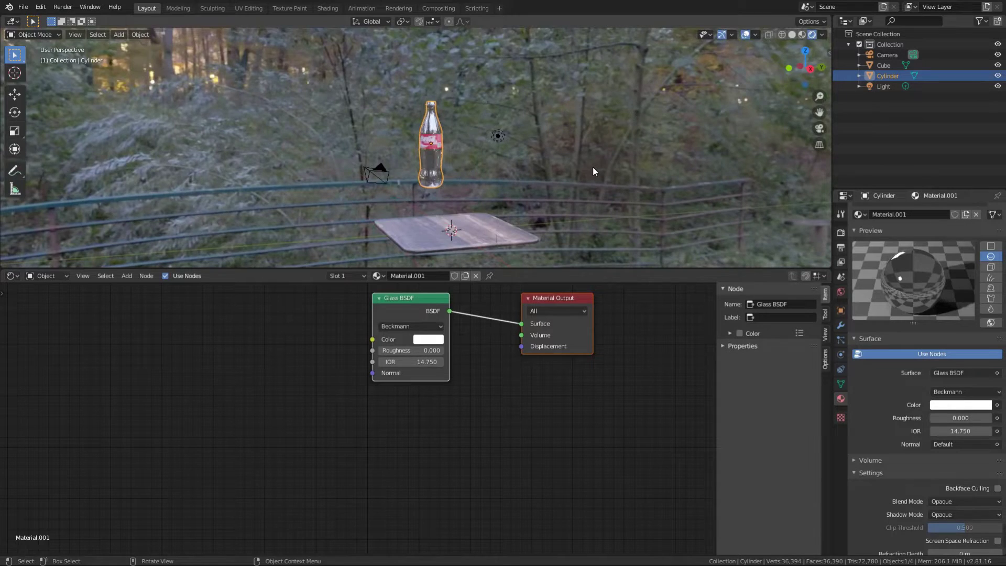
Place the camera at 8.2089, 0.94421, 1.5383 m, rotated 86.6°/0°/102°, looking across the table
key(KP_0)
click(629, 147)
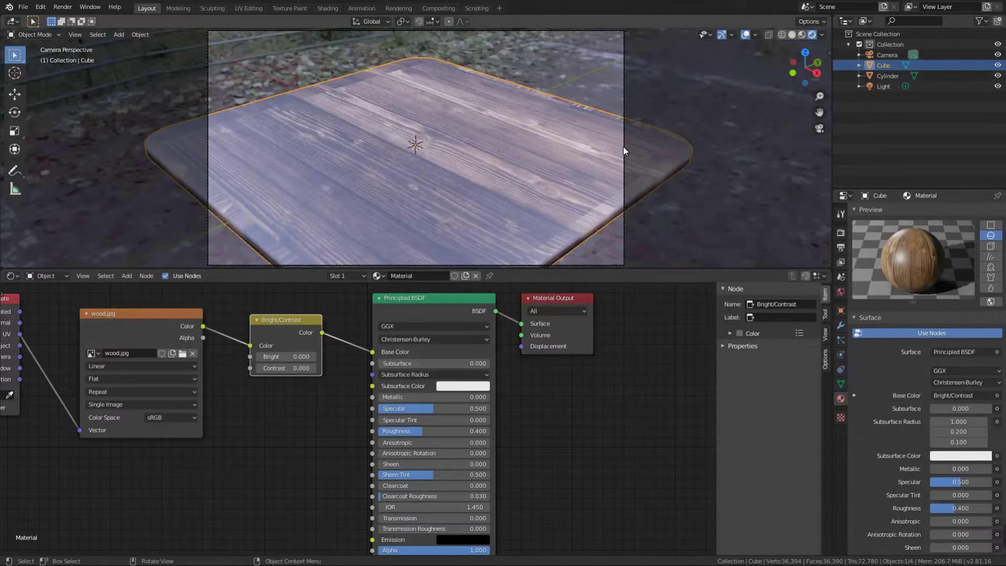
key(n)
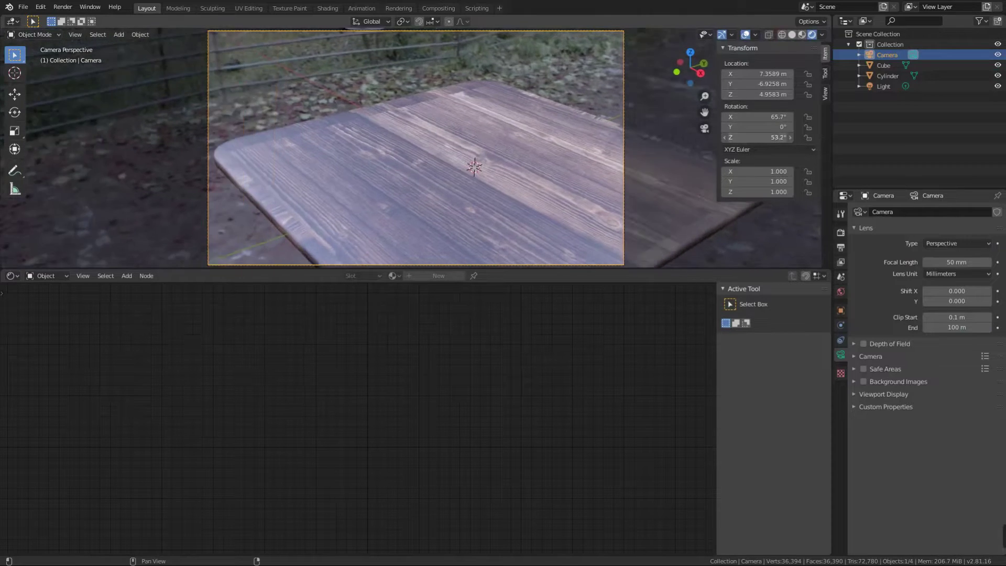
drag(757, 116, 965, 148)
mouse_move(755, 84)
mouse_down()
mouse_move(734, 74)
mouse_move(734, 95)
mouse_up()
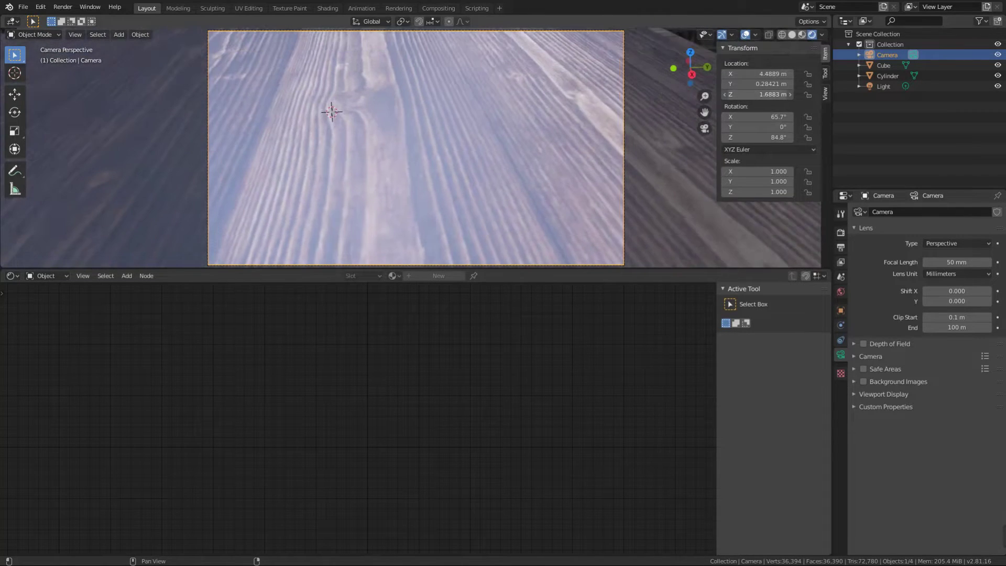
drag(774, 121, 807, 121)
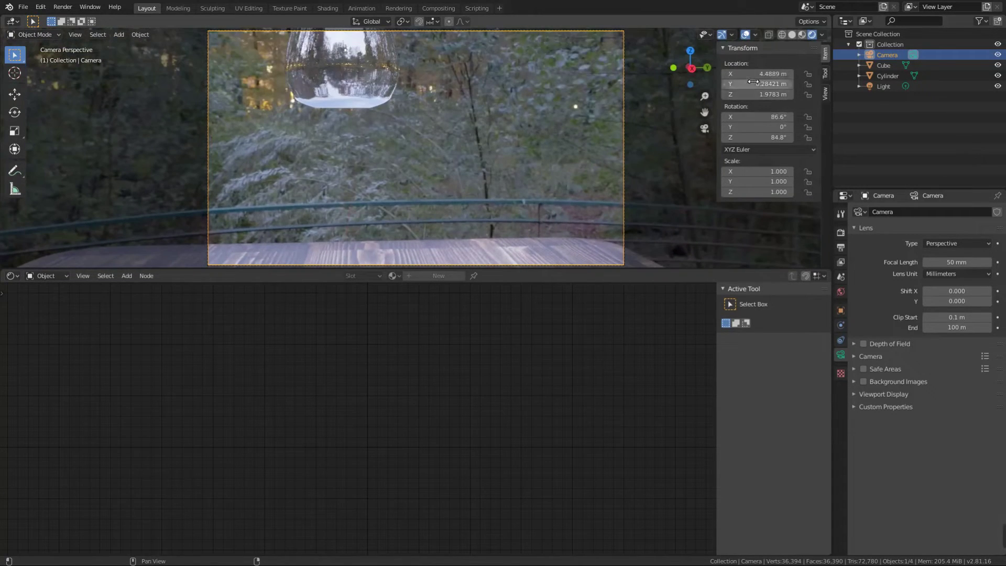
mouse_move(771, 84)
mouse_down()
mouse_move(744, 84)
mouse_move(799, 74)
mouse_up()
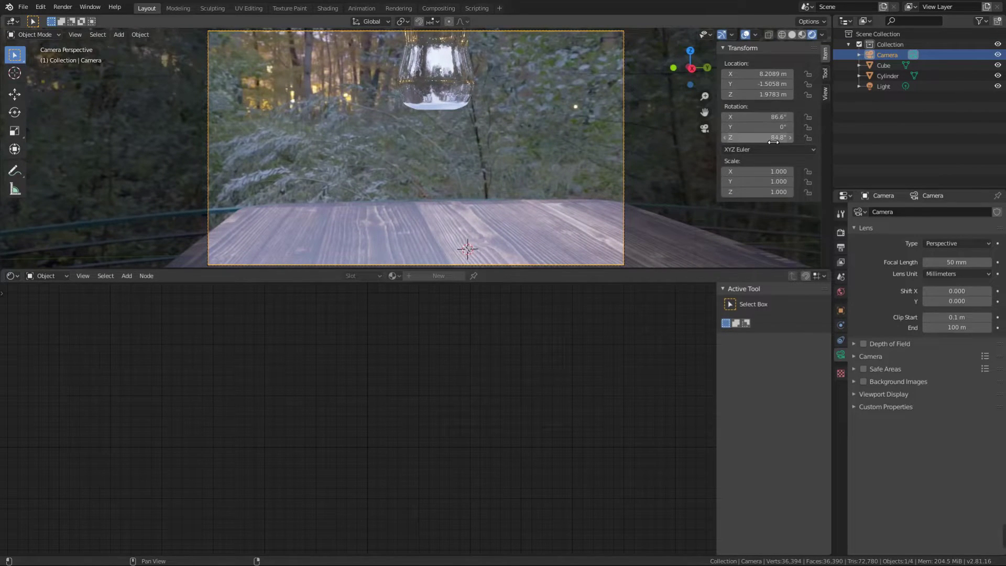
mouse_move(771, 137)
mouse_down()
mouse_move(749, 137)
mouse_move(802, 137)
mouse_up()
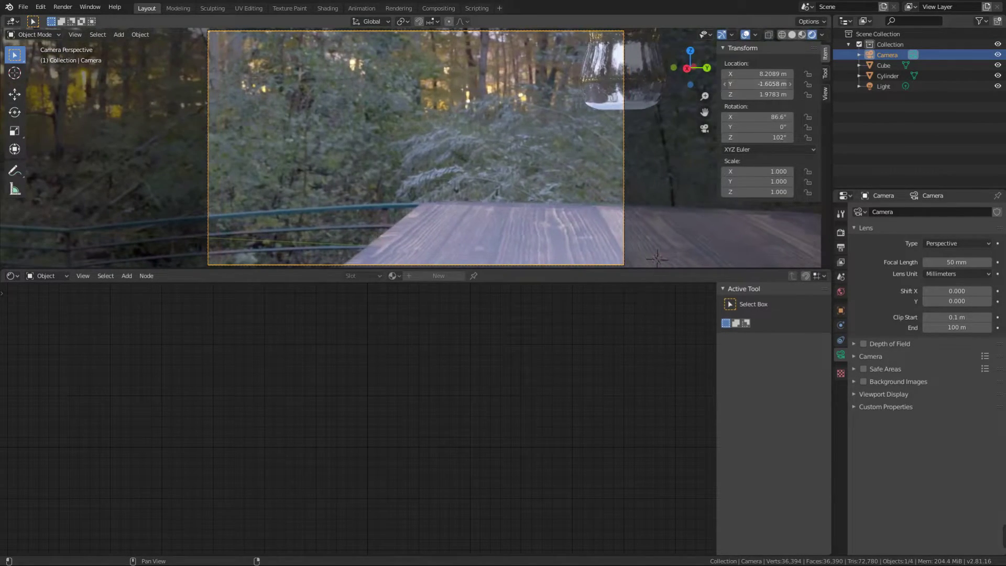
mouse_move(771, 84)
mouse_down()
mouse_move(802, 84)
mouse_move(750, 95)
mouse_move(781, 94)
mouse_up()
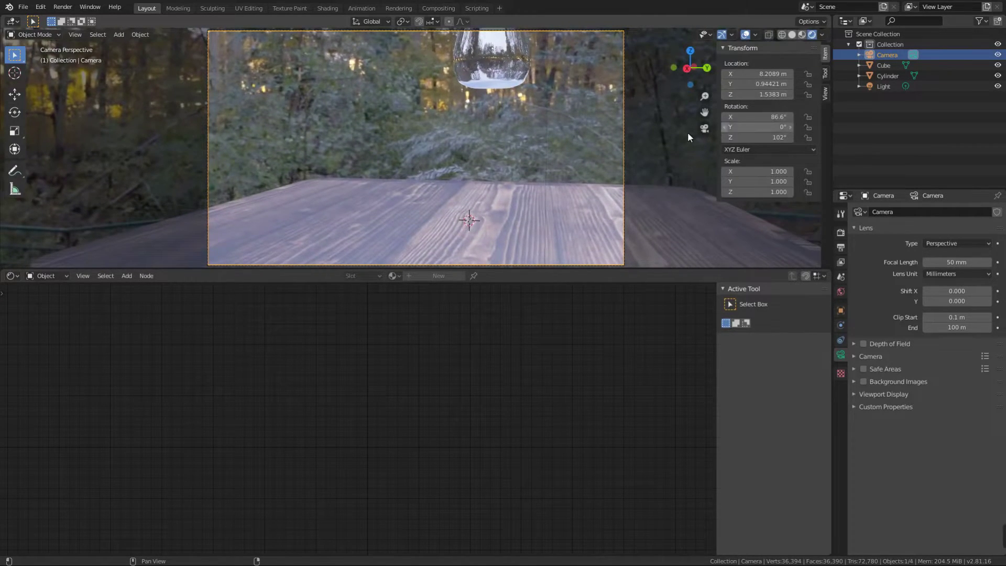
scroll(519, 139, down, 3)
scroll(519, 138, up, 1)
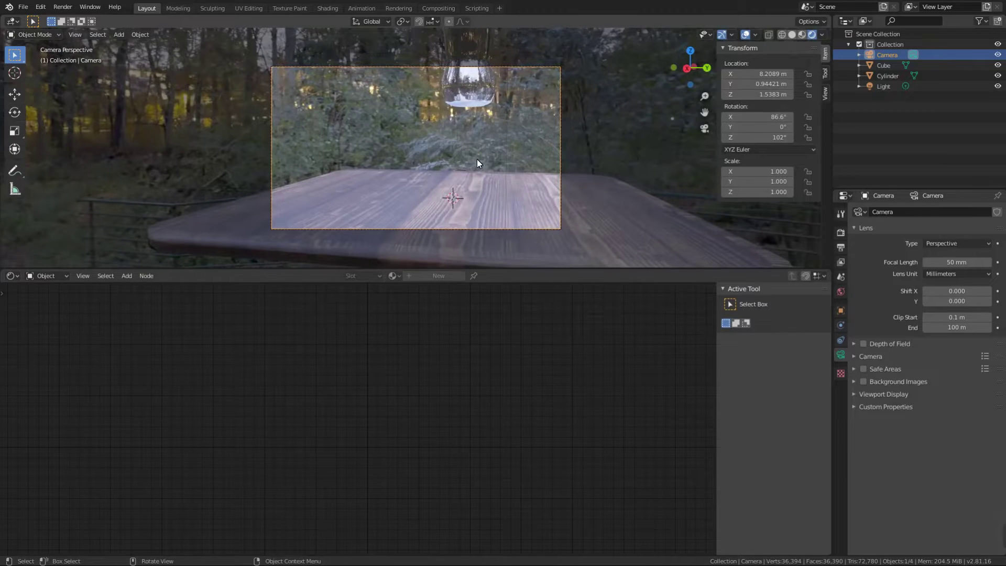
Lower the bottle and scale it down to 0.501
click(468, 102)
key(g)
key(z)
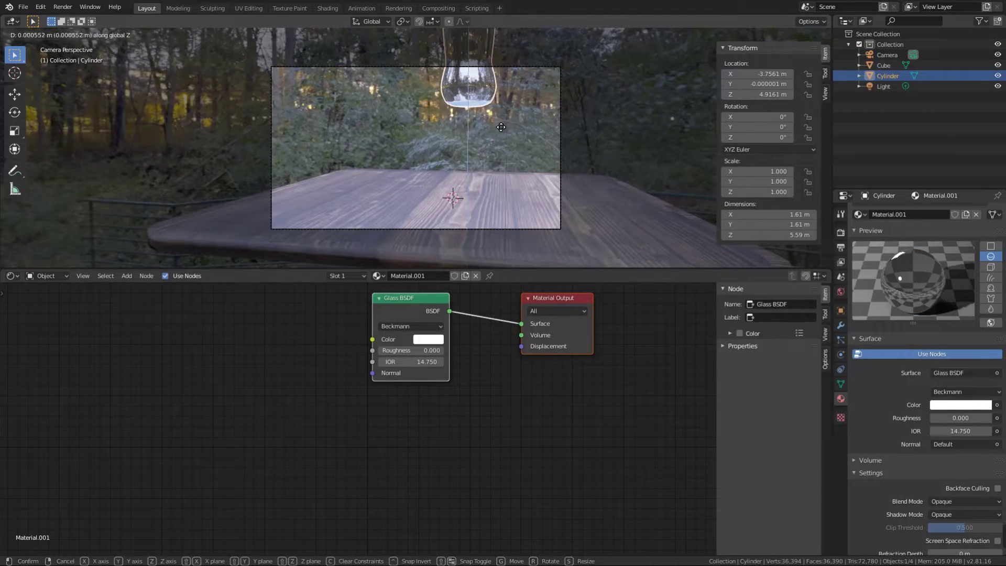
click(497, 191)
key(s)
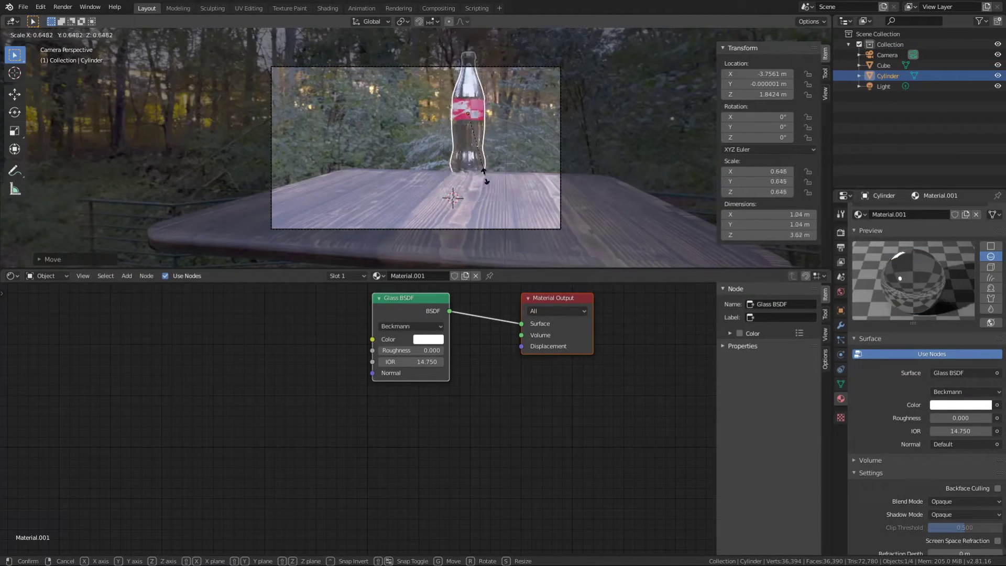
click(482, 163)
mouse_move(489, 149)
middle_down()
mouse_move(461, 181)
mouse_move(437, 184)
middle_up()
Move the bottle over the table and set its base on the tabletop
key(g)
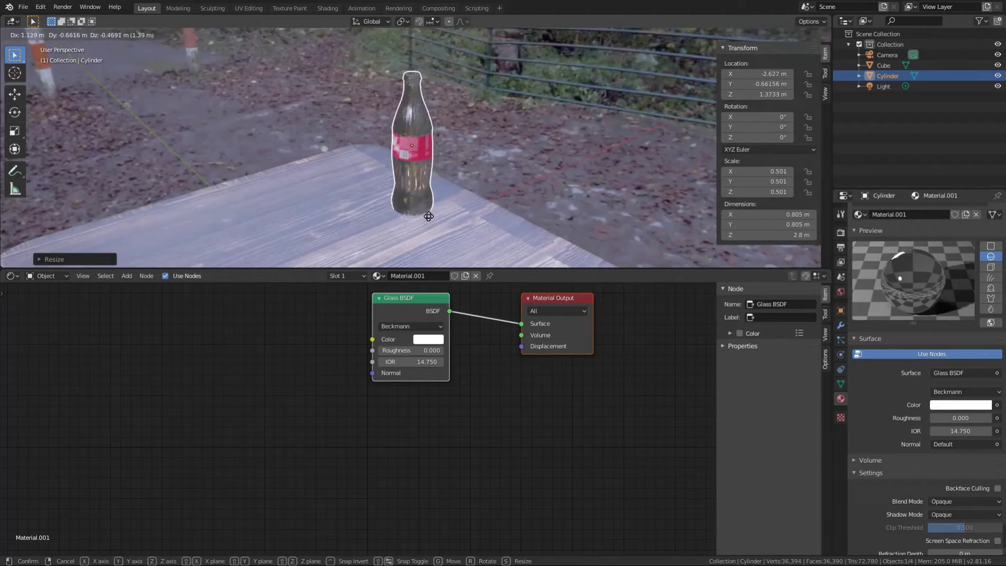
click(429, 212)
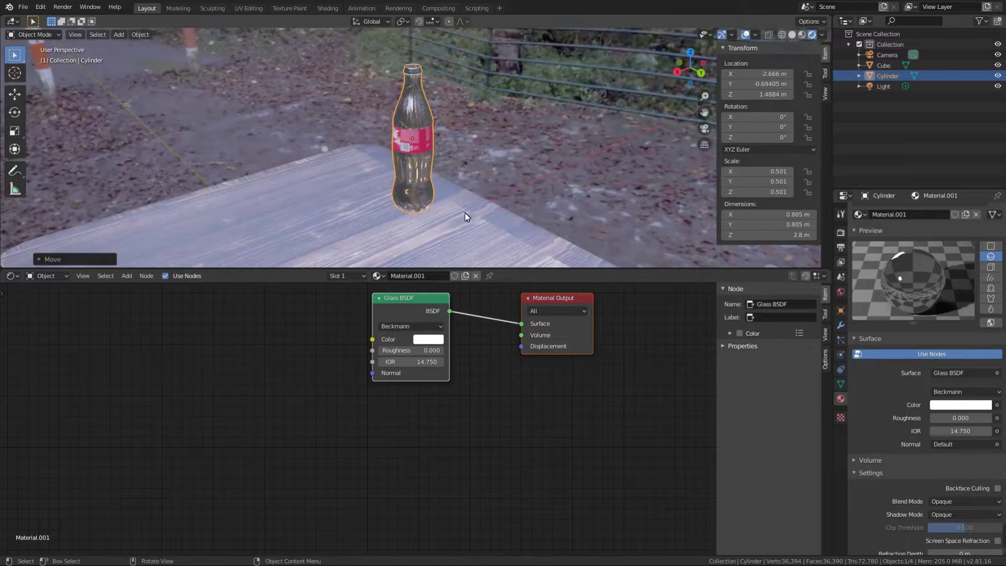
mouse_move(514, 199)
middle_down()
mouse_move(533, 155)
mouse_move(530, 167)
middle_up()
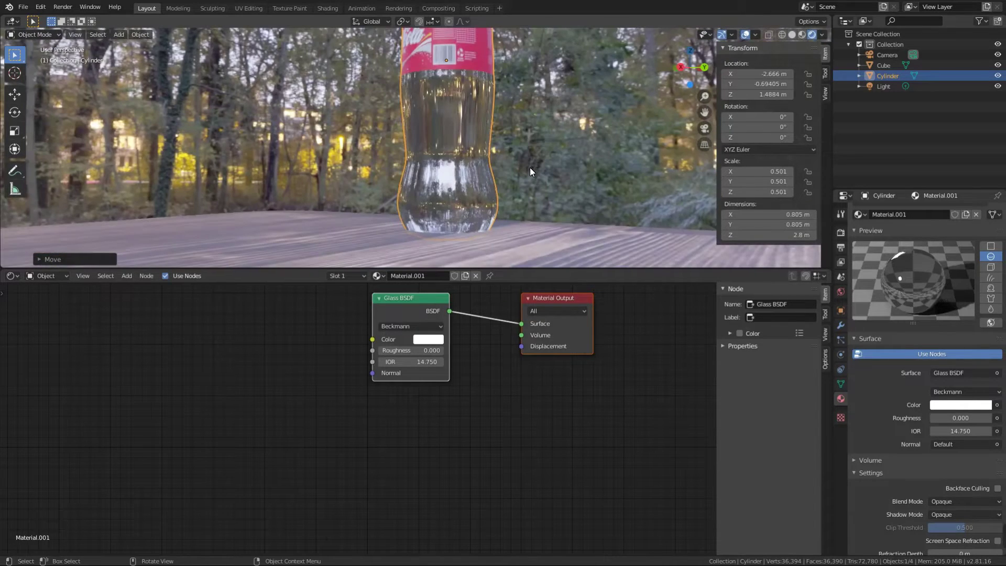
scroll(529, 168, up, 3)
key(g)
key(z)
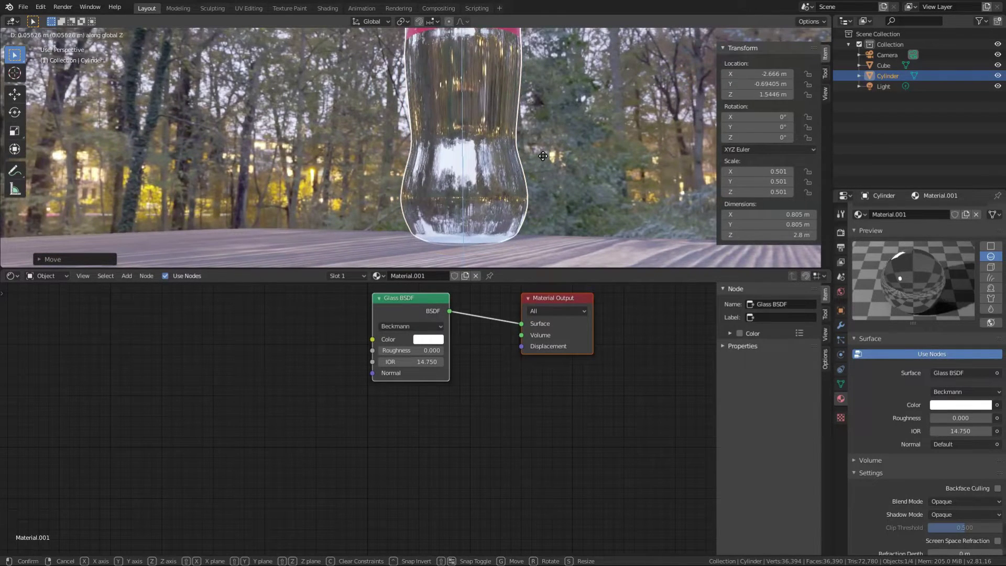
click(544, 155)
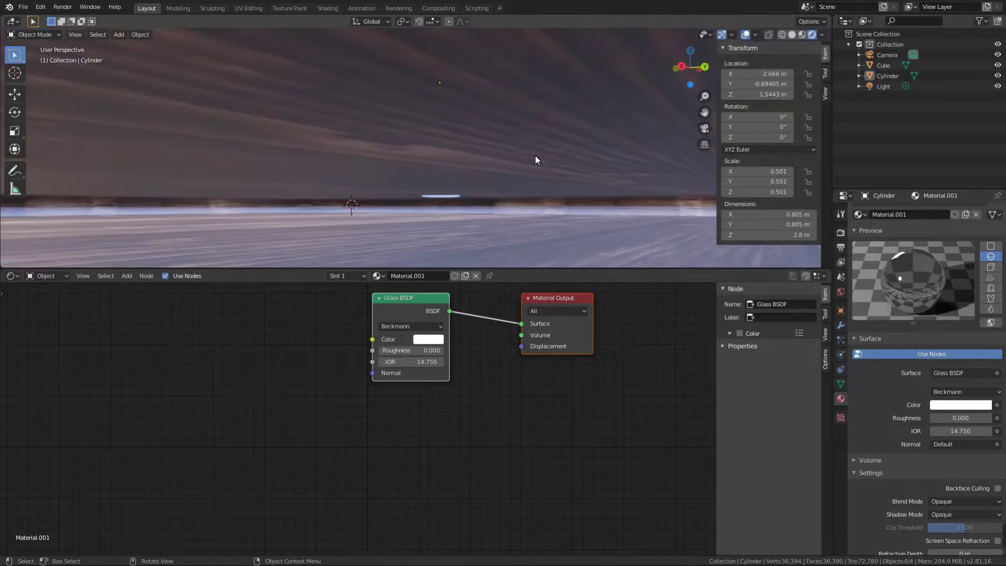
mouse_move(536, 154)
middle_down()
mouse_move(592, 181)
mouse_move(519, 183)
mouse_move(439, 156)
middle_up()
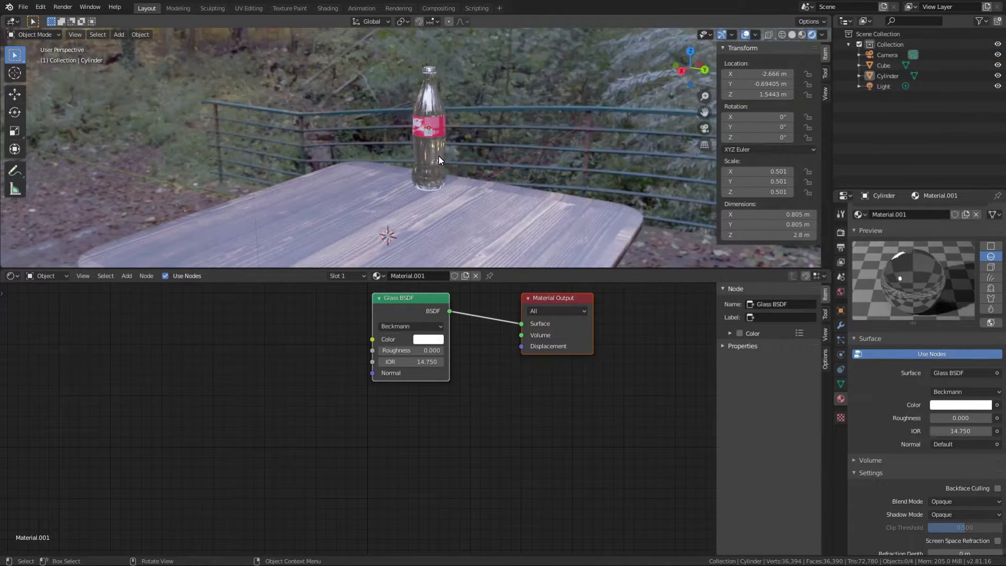
Slide the bottle along X to the centre of the table
click(439, 155)
middle_drag(593, 126, 575, 144)
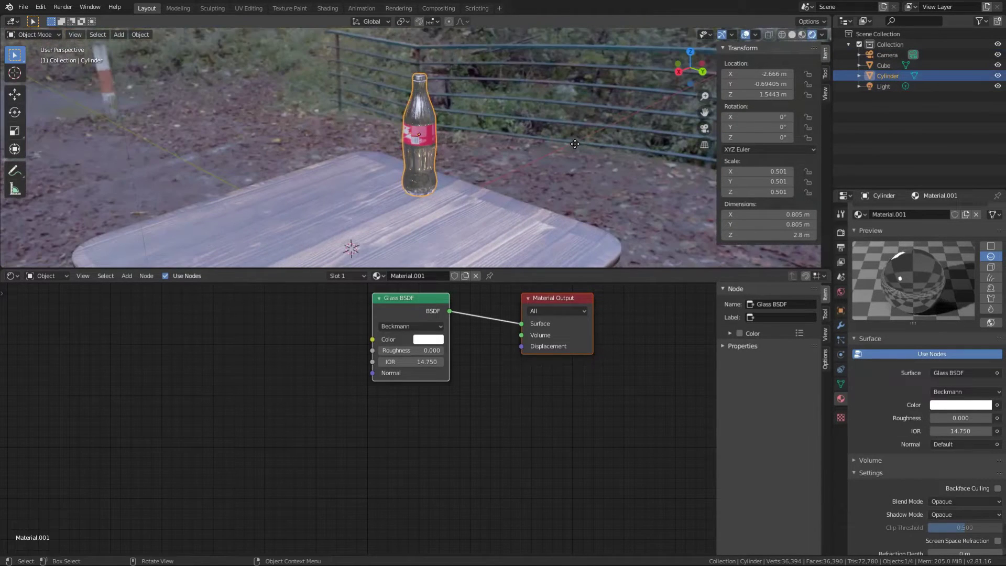
click(501, 176)
middle_drag(501, 176, 501, 157)
Raise the camera to 1.9983 m to frame the bottle
key(KP_0)
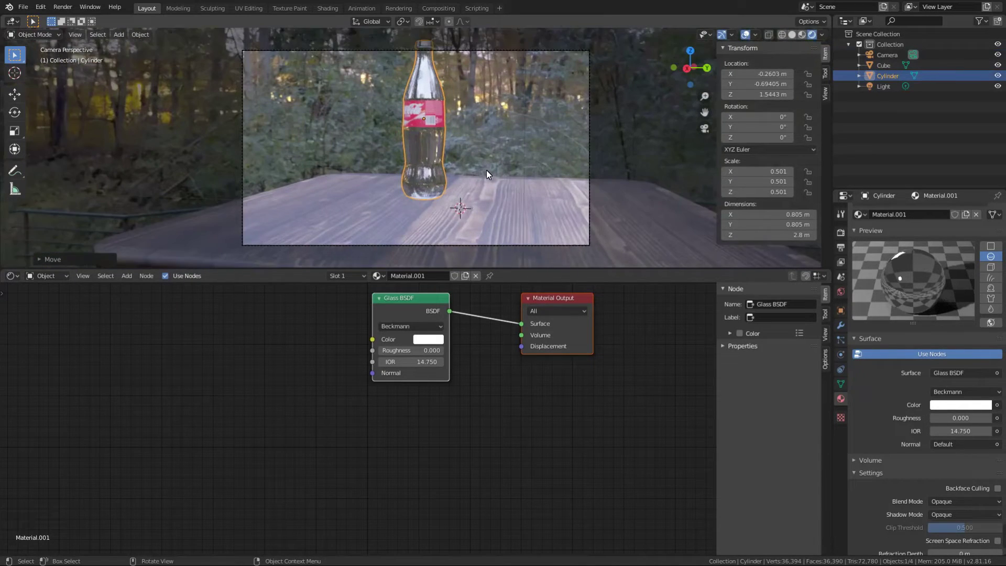
scroll(573, 181, down, 2)
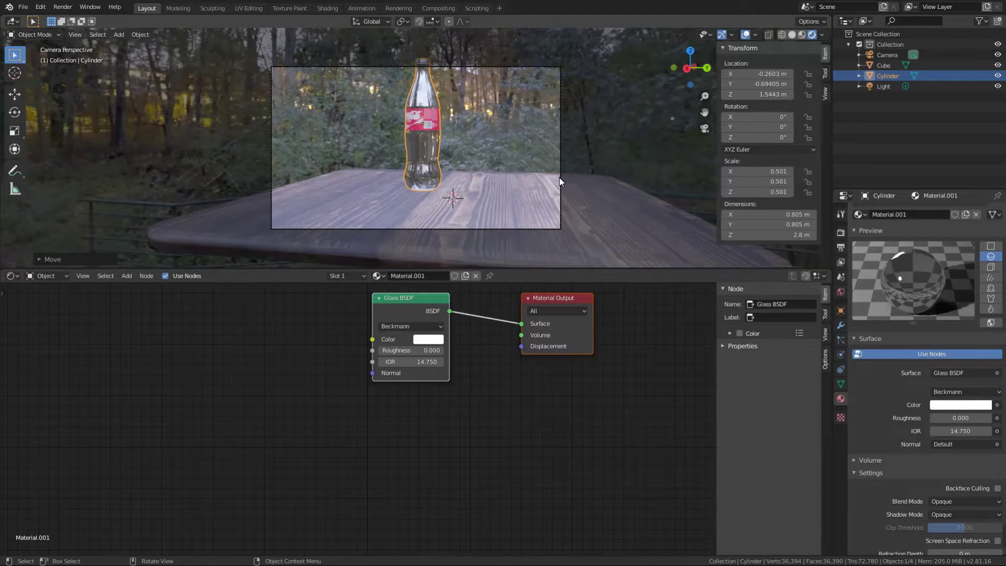
click(560, 177)
mouse_move(760, 95)
mouse_down()
mouse_move(781, 95)
mouse_move(770, 94)
mouse_up()
Rotate the bottle 31.3° around Z so the label faces the camera
scroll(411, 145, up, 3)
click(411, 145)
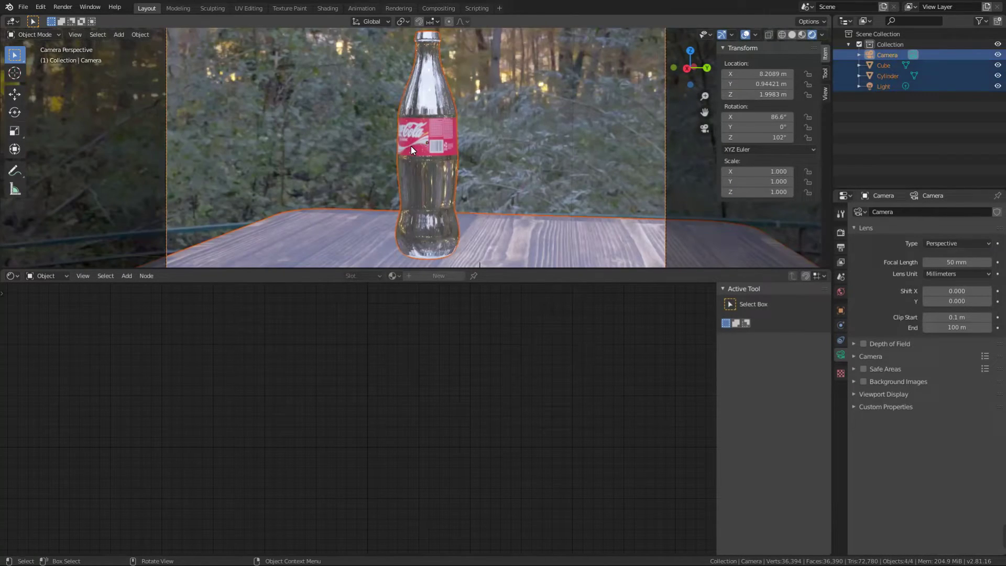
click(428, 169)
key(r)
key(z)
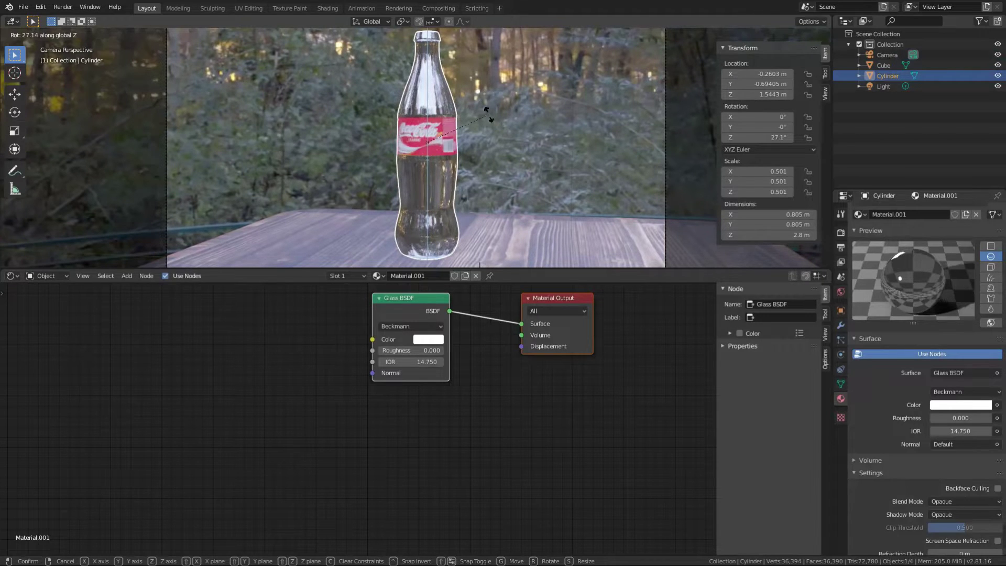
click(492, 107)
click(504, 99)
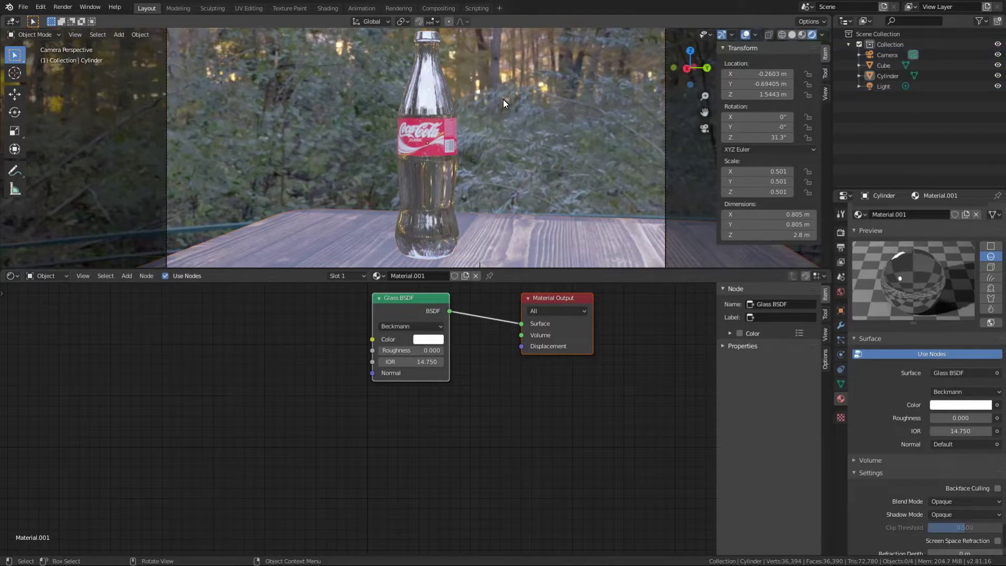
Lower the wooden table's Specular to 0.083
scroll(499, 91, down, 3)
scroll(489, 120, up, 1)
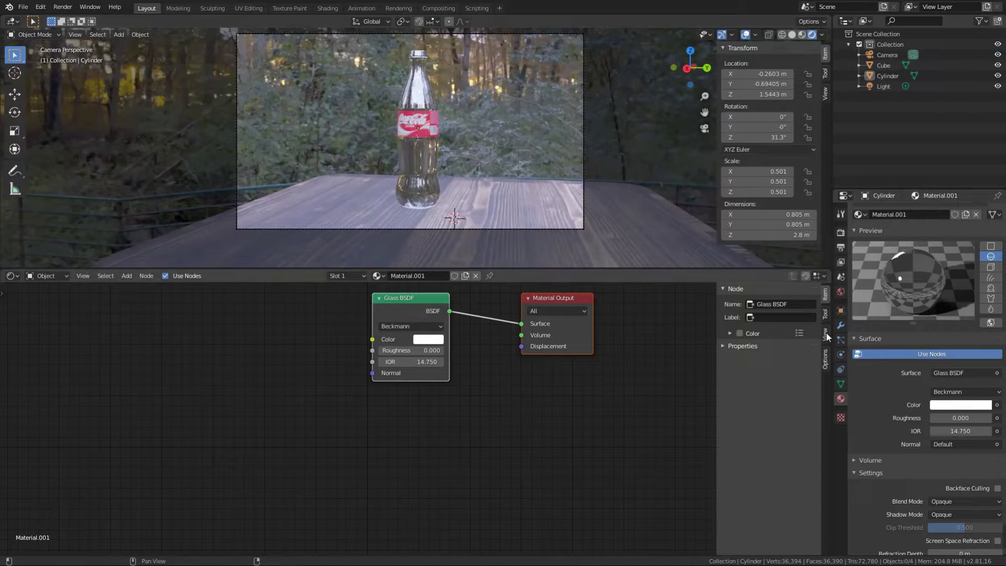
click(551, 196)
drag(957, 487, 922, 487)
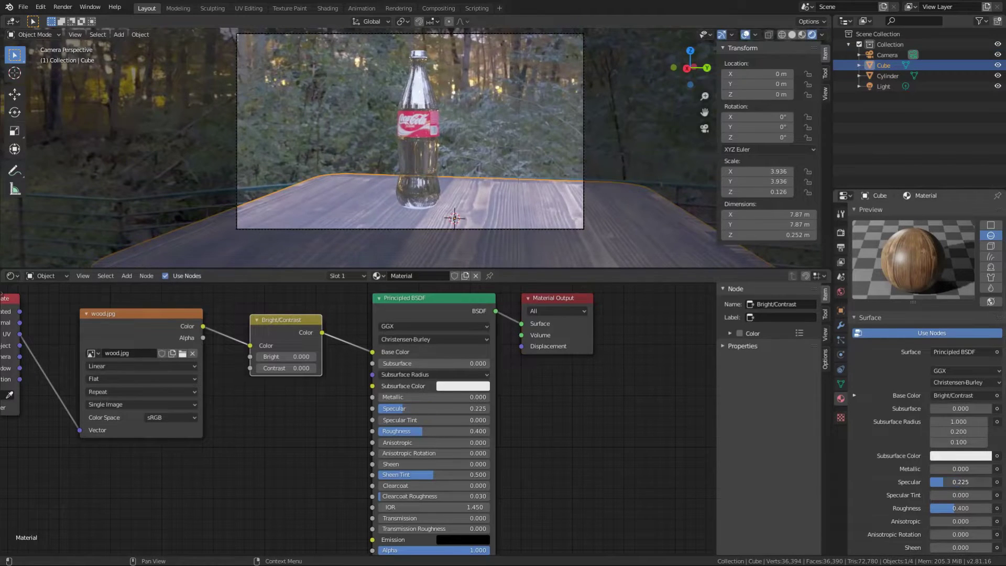
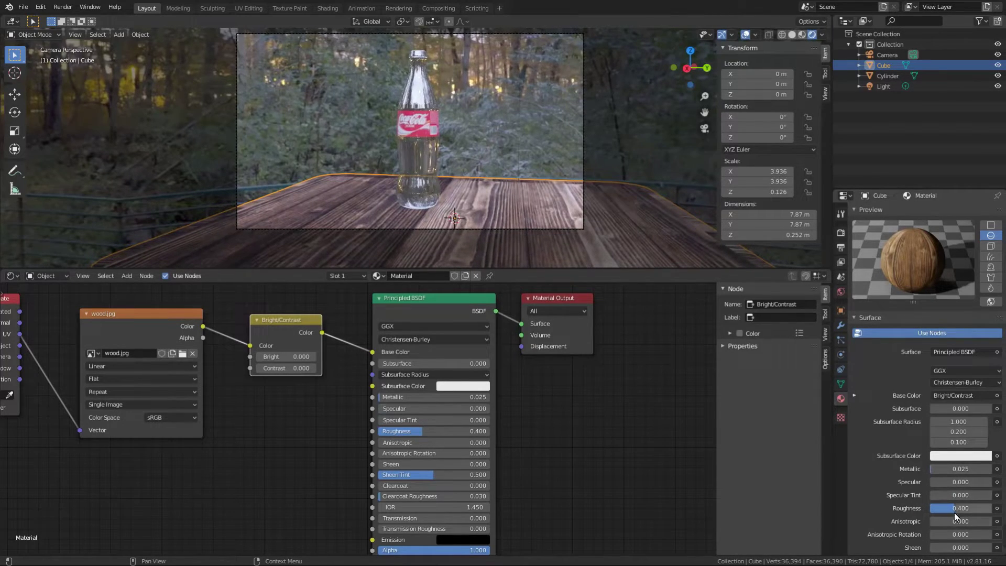
Raise the table material's Roughness to 0.533 and its Specular; a trial brightness change is undone
drag(964, 509, 969, 509)
drag(942, 482, 948, 481)
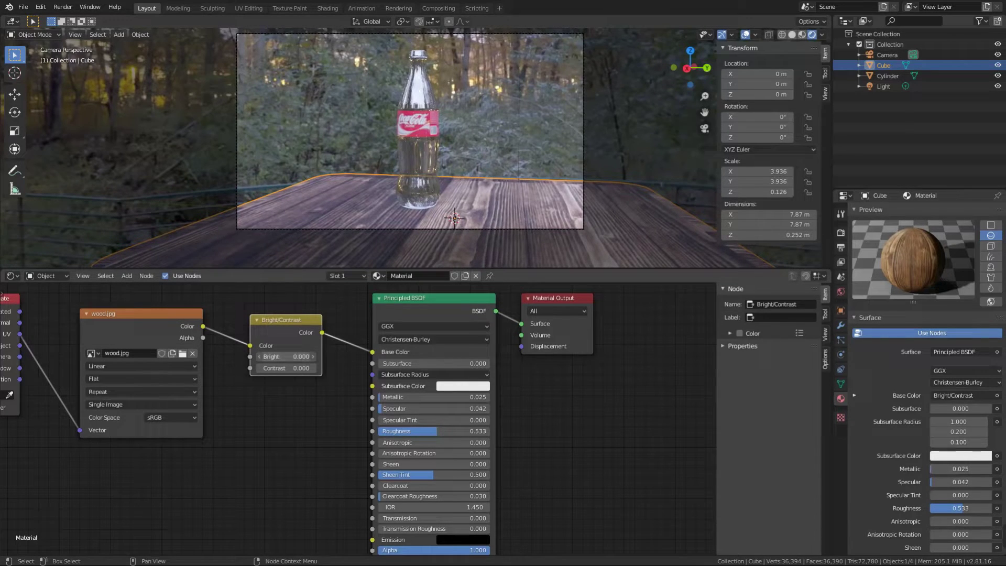
drag(313, 356, 320, 360)
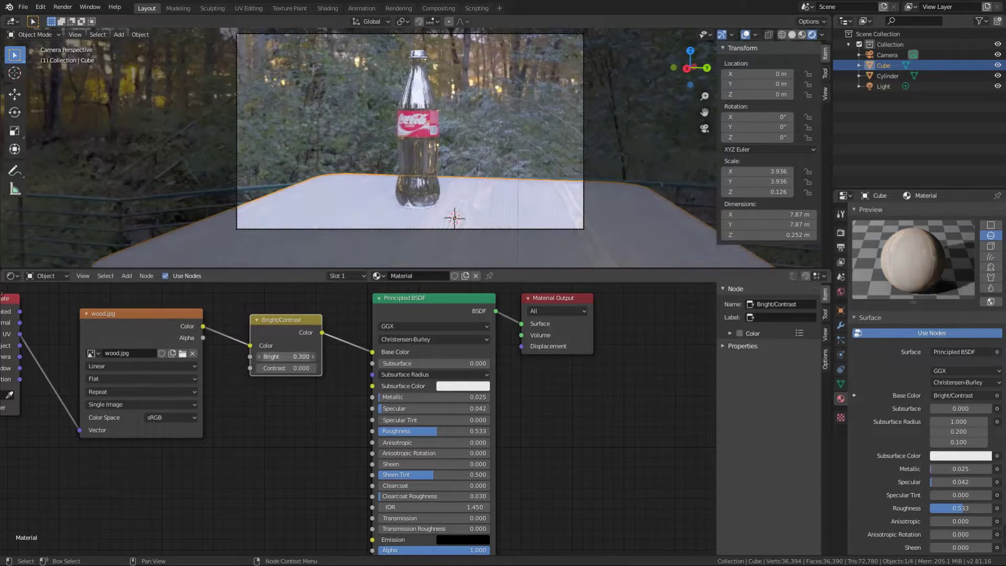
click(315, 358)
text(0.100)
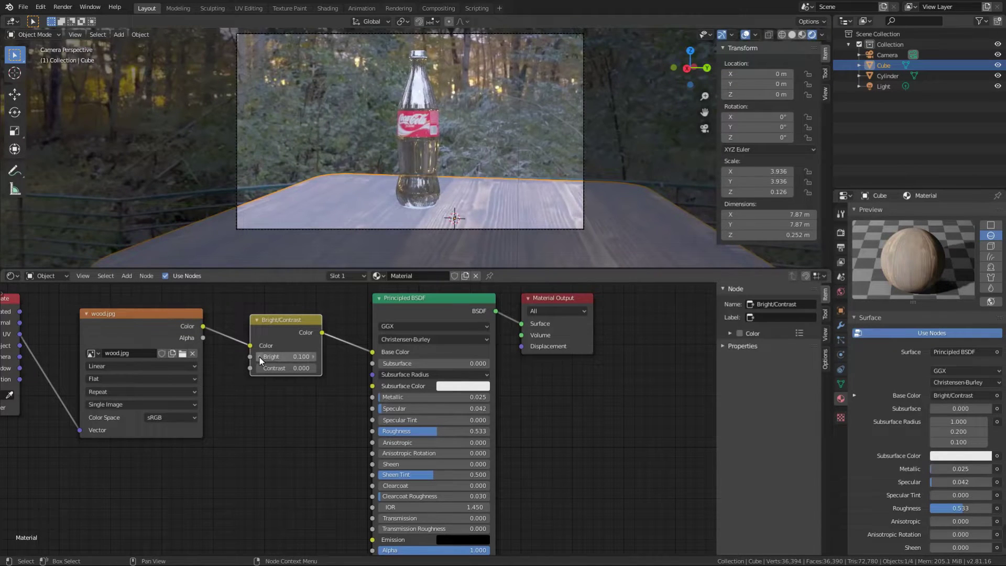
click(259, 357)
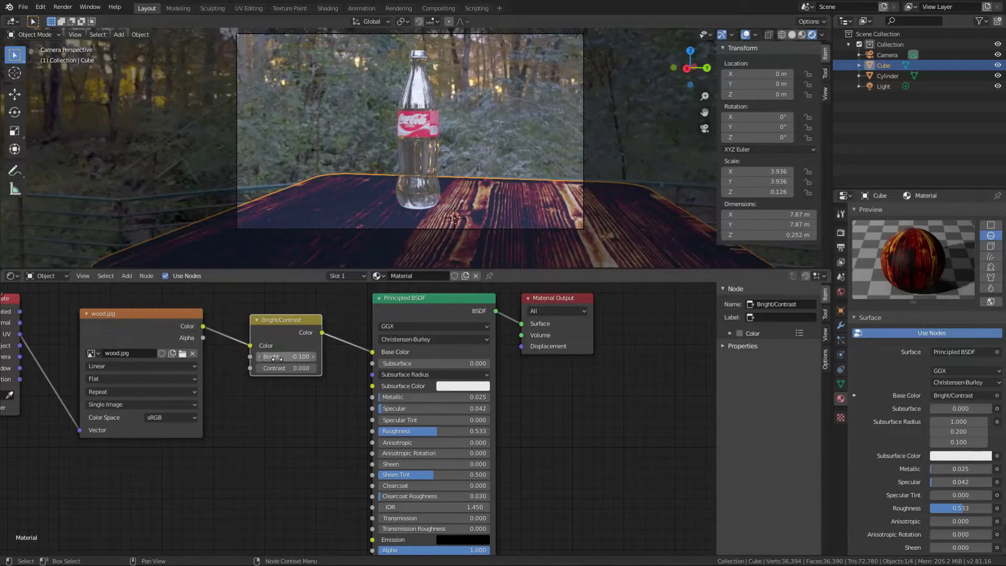
key(ctrl+z)
Settle the wood texture's Bright/Contrast node on a subtle Contrast of 0.010
click(312, 368)
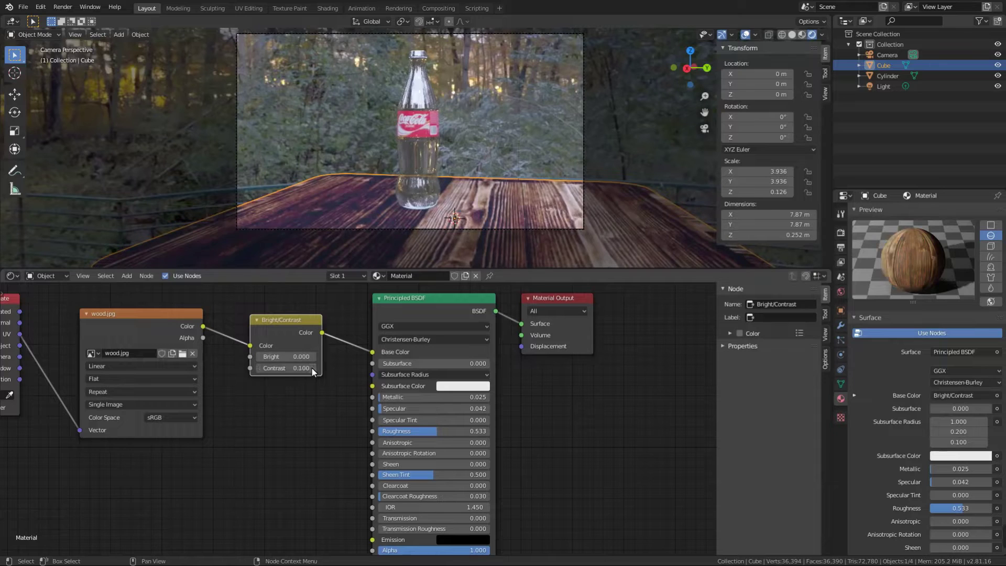
drag(287, 374, 278, 374)
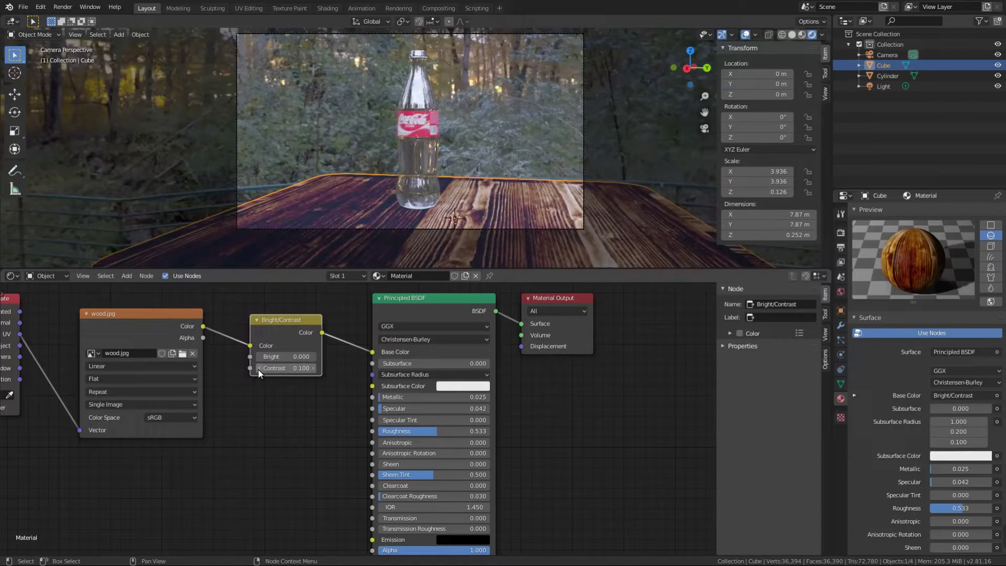
click(294, 377)
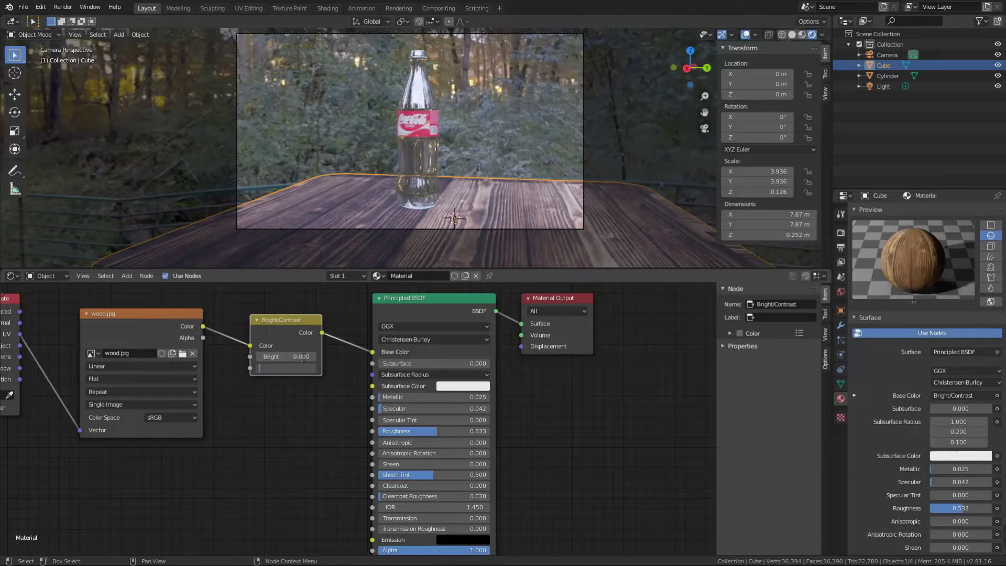
text(0.1)
key(Return)
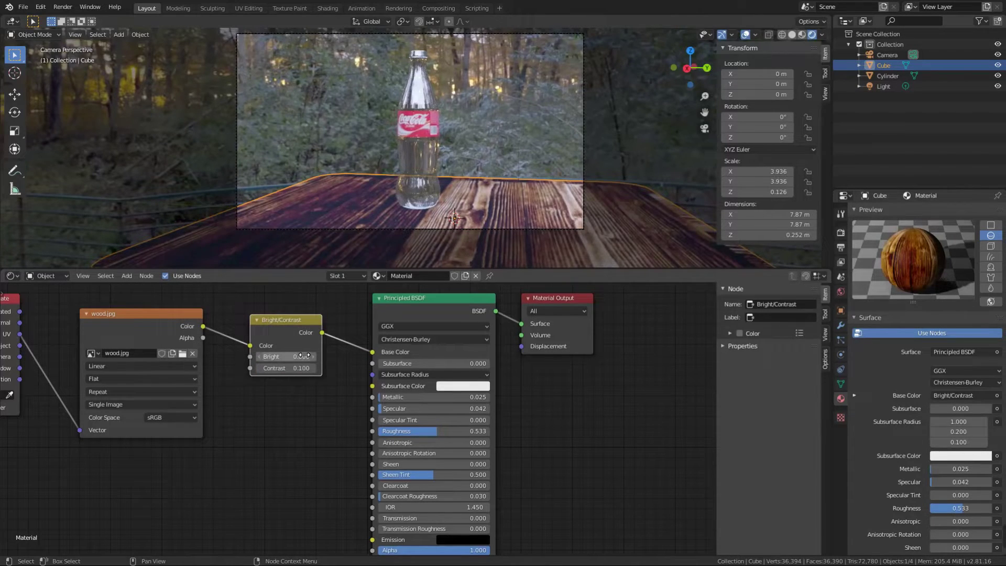
click(299, 369)
text(0.05)
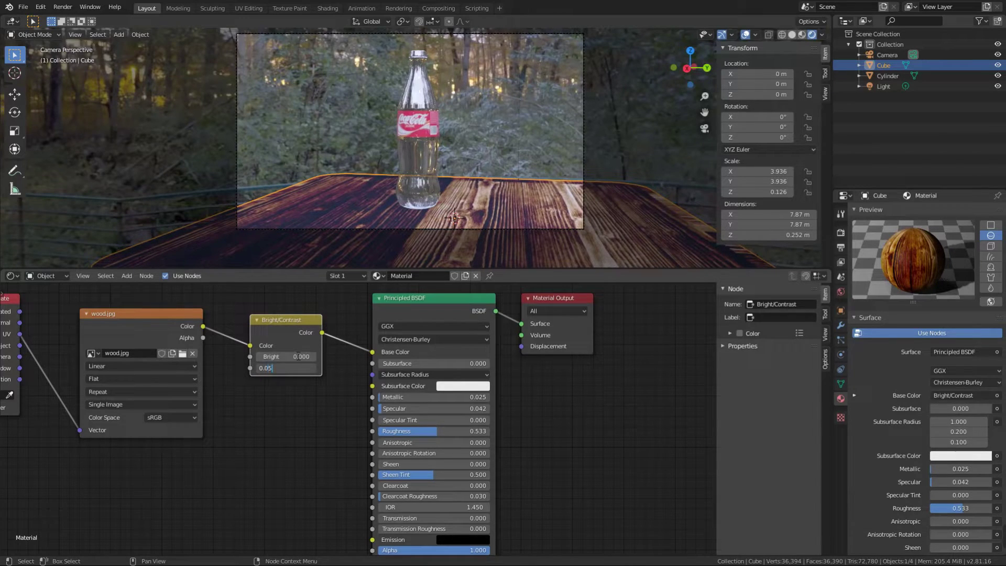
key(Return)
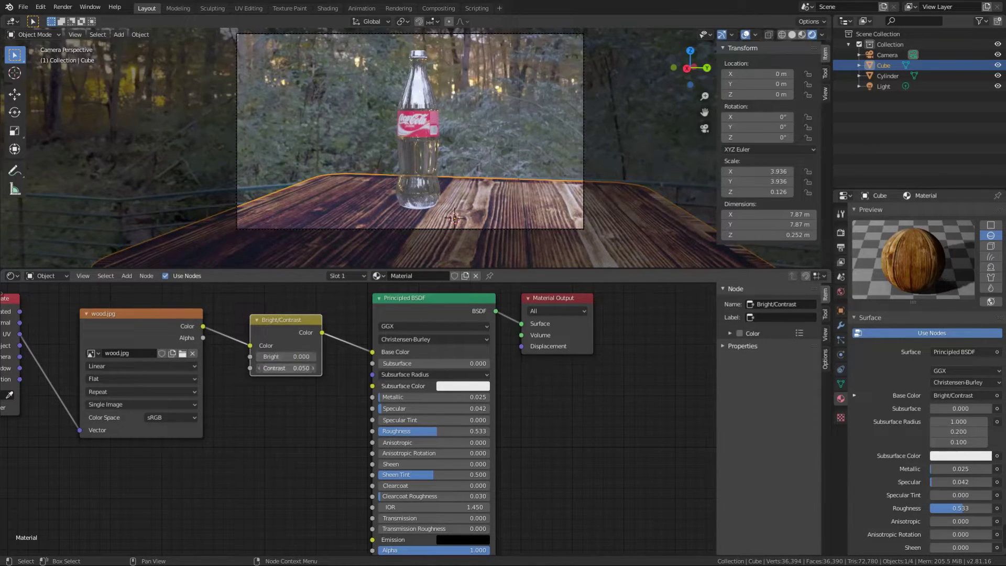
key(Return)
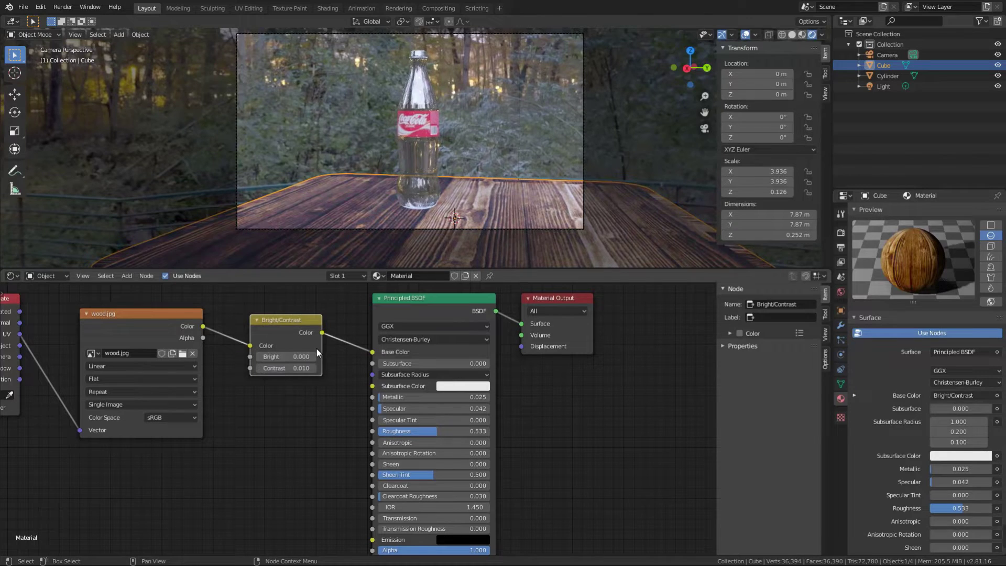
click(479, 148)
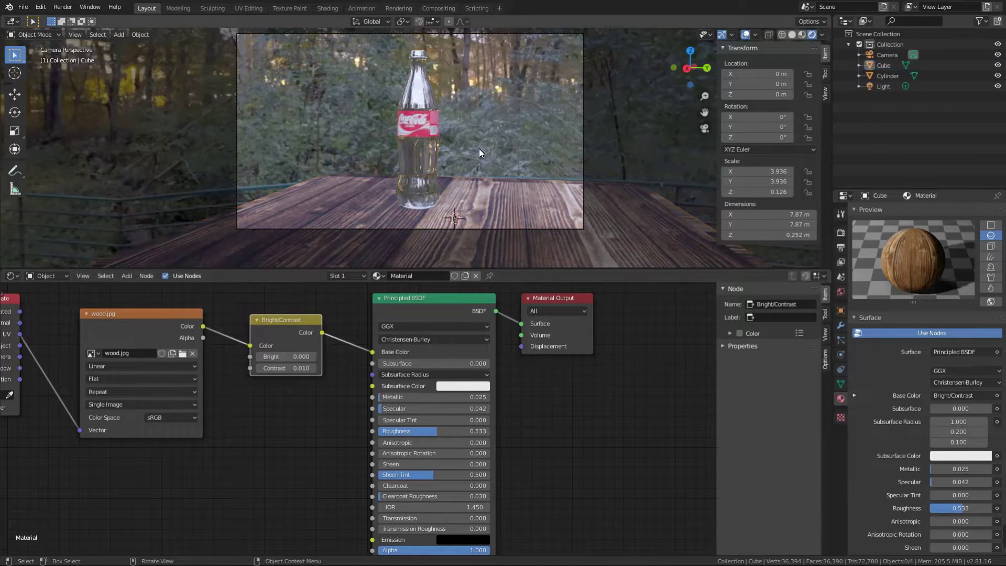
shift+middle_drag(489, 168, 491, 155)
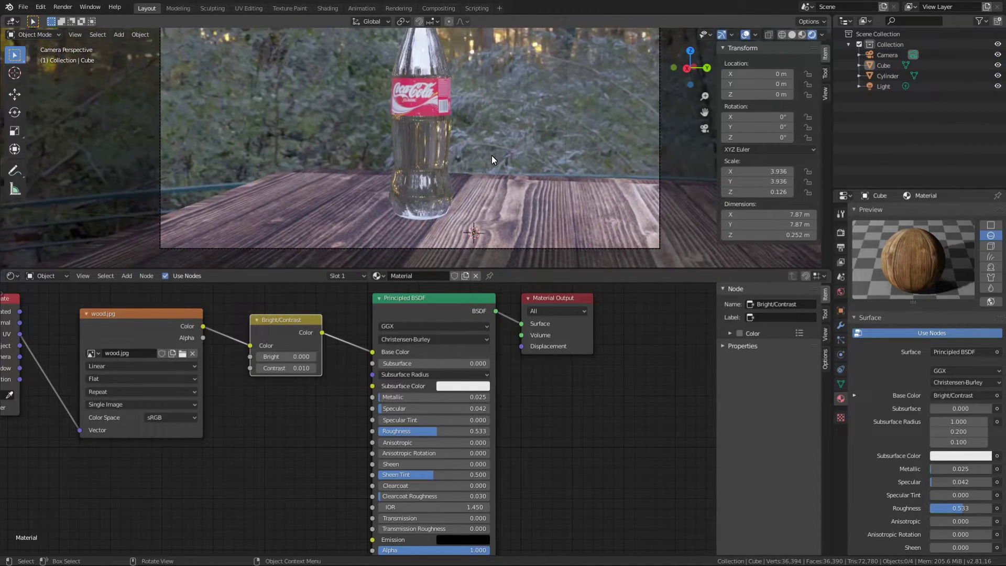
shift+middle_drag(555, 138, 543, 156)
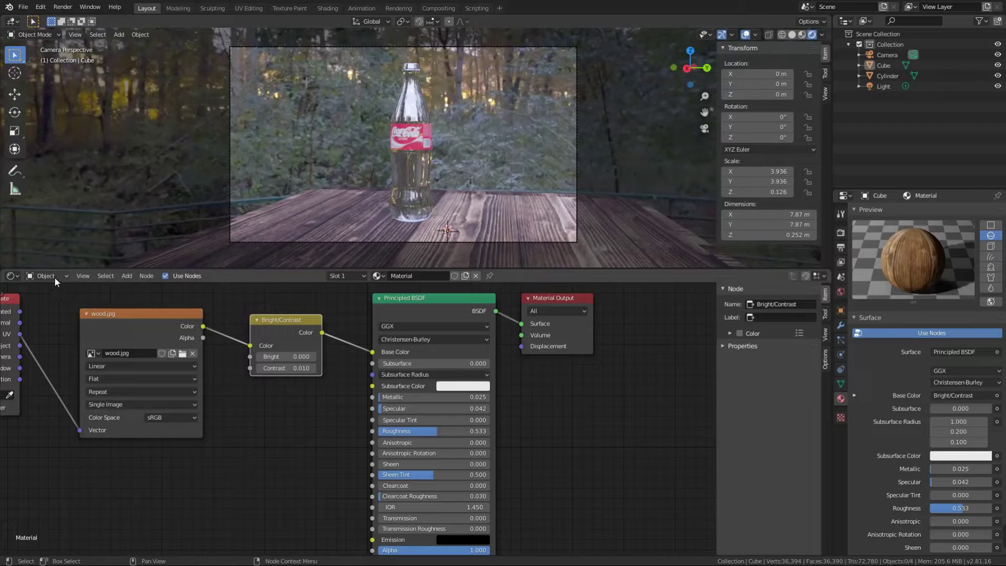
Rotate the World Mapping node to 139° on Z, turning the HDR background
click(58, 299)
scroll(210, 420, up, 2)
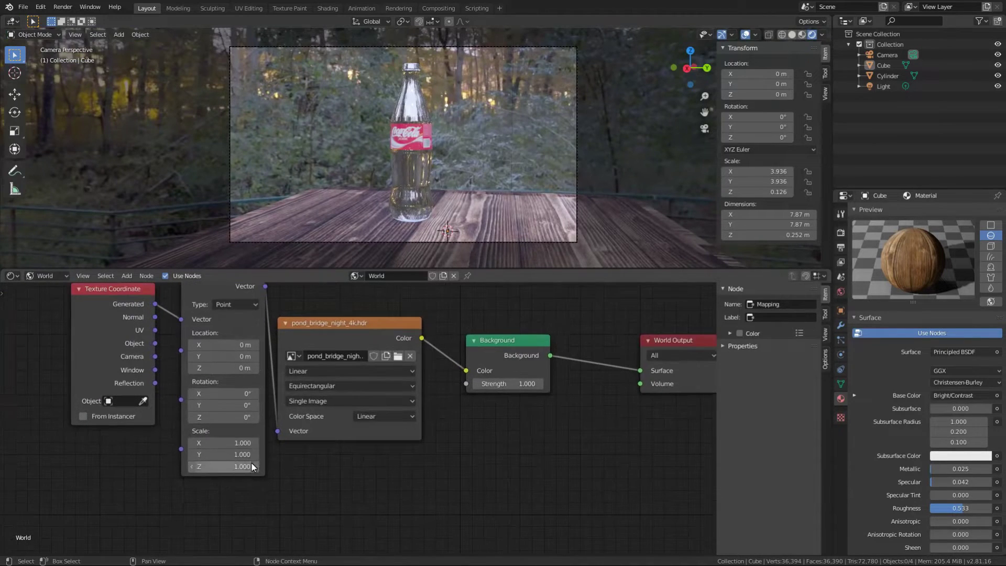
mouse_move(228, 421)
mouse_down()
mouse_move(441, 417)
mouse_move(377, 418)
mouse_up()
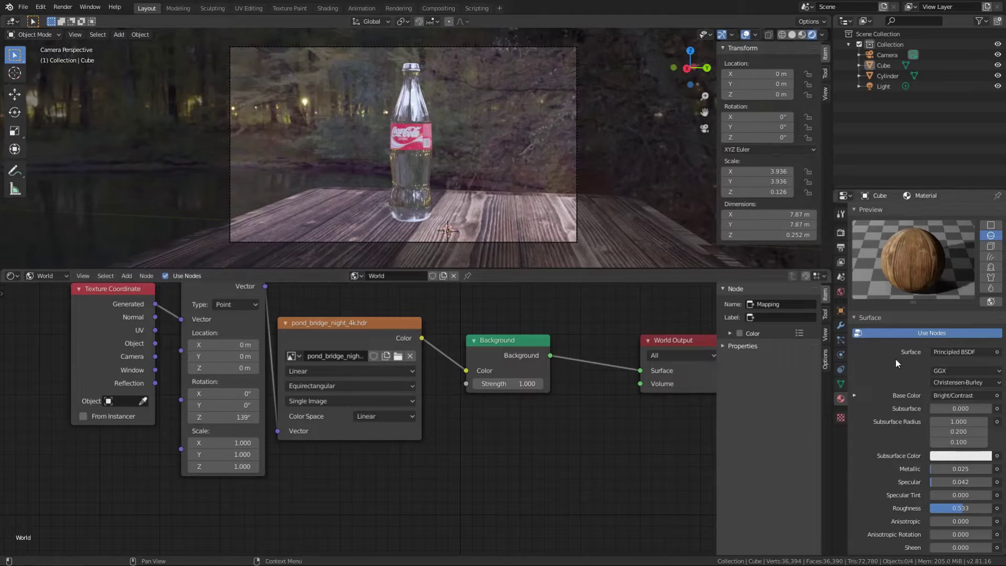
Enable Ambient Occlusion and Bloom in the Eevee render settings
click(841, 233)
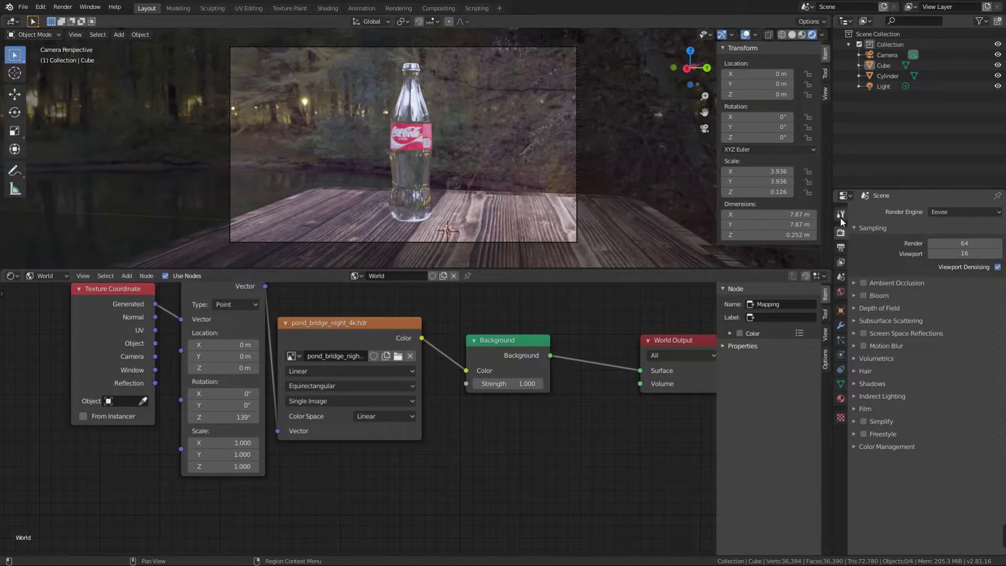
click(864, 282)
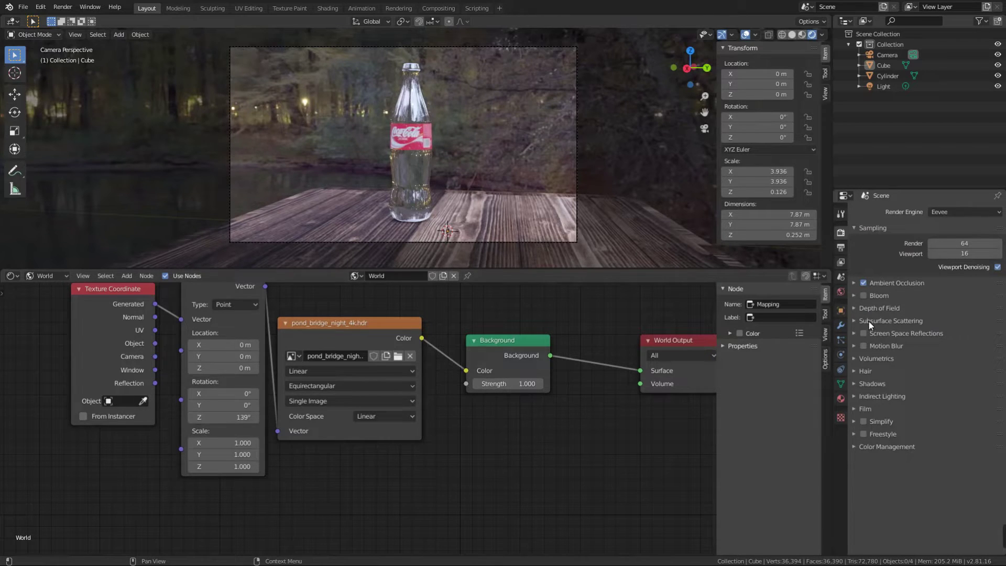
click(863, 295)
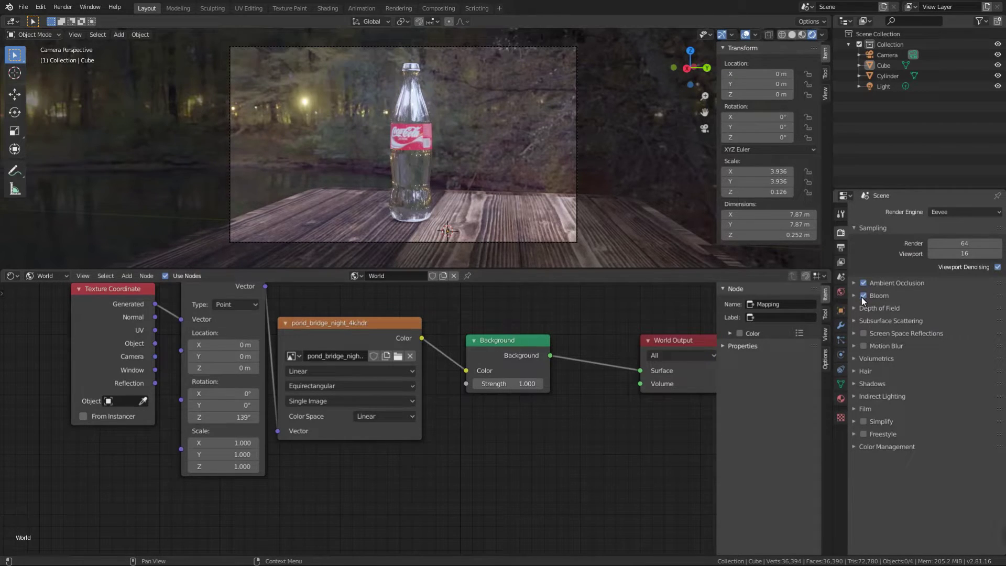
Tune the bloom threshold and knee, and rotate the HDR background to 412° on Z
click(877, 297)
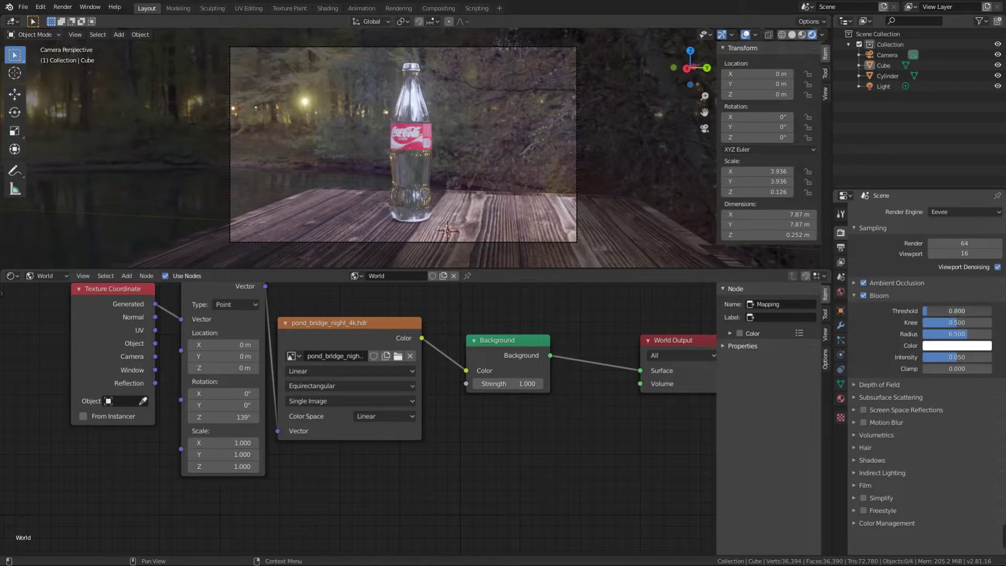
mouse_move(931, 311)
mouse_down()
mouse_move(975, 311)
mouse_move(927, 310)
mouse_up()
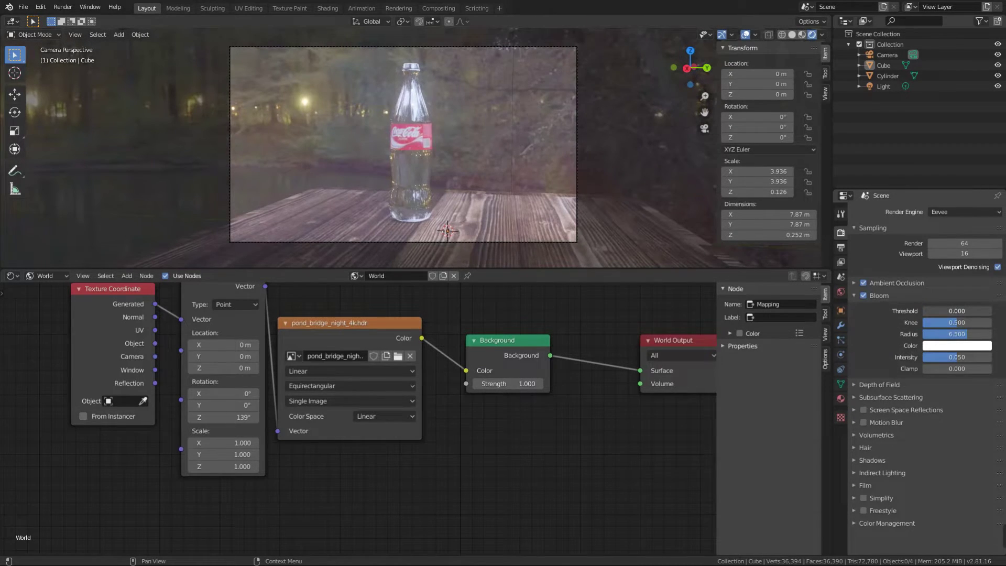
mouse_move(978, 323)
mouse_down()
mouse_move(944, 322)
mouse_move(943, 334)
mouse_move(980, 333)
mouse_move(967, 357)
mouse_move(991, 369)
mouse_up()
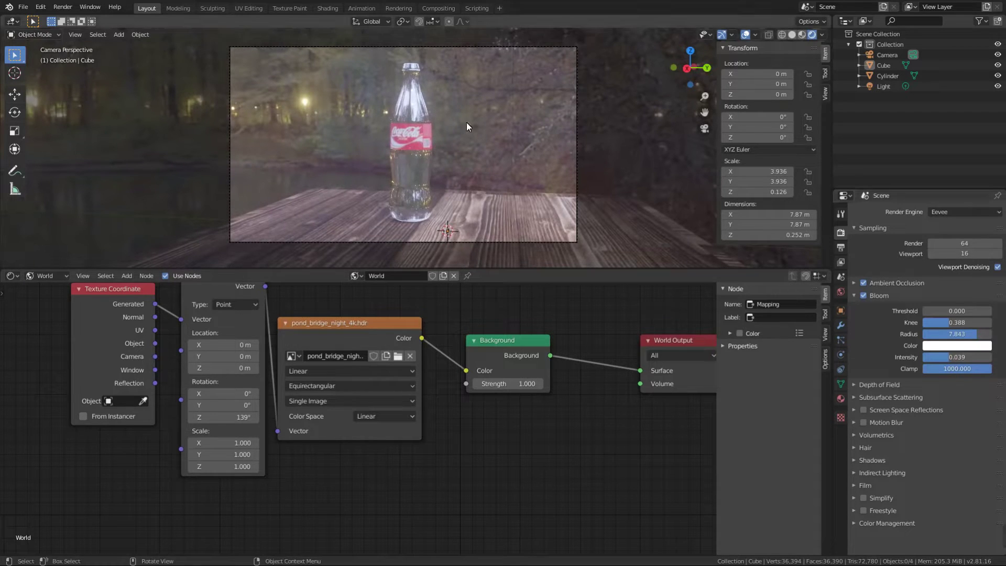
mouse_move(223, 418)
mouse_down()
mouse_move(244, 417)
mouse_move(240, 425)
mouse_up()
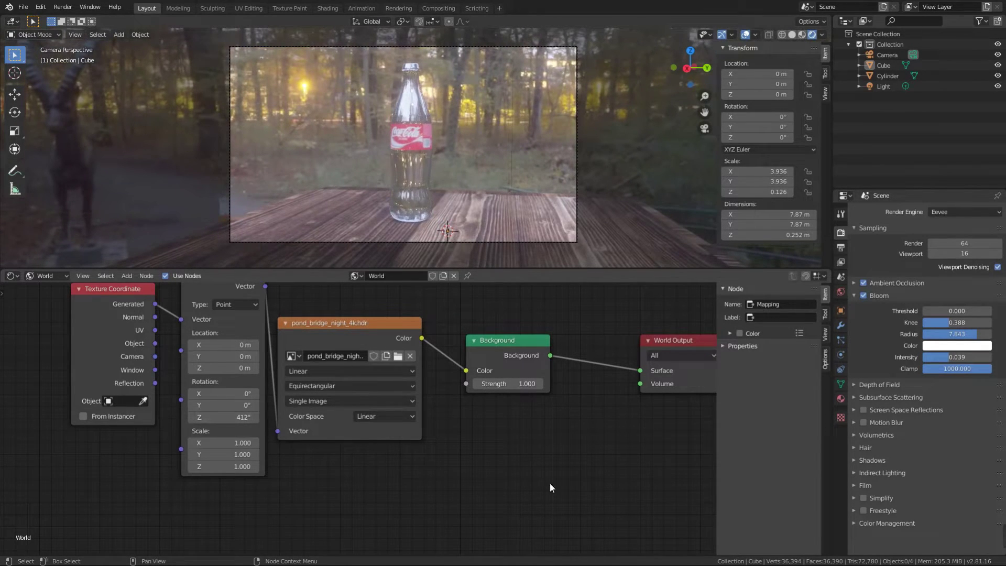
Raise the ambient occlusion distance to 7.68 m and increase its trace precision
click(894, 282)
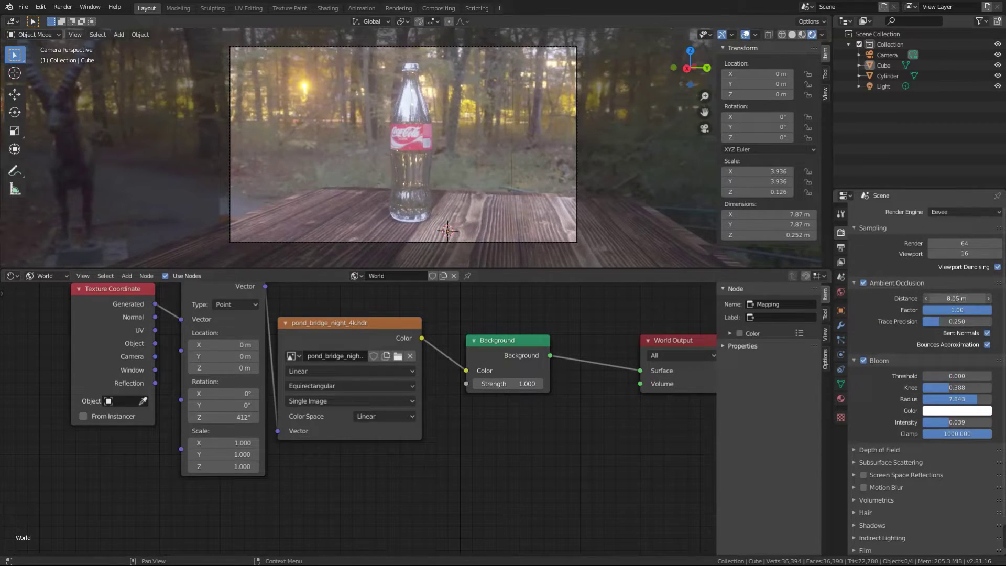
mouse_move(957, 298)
mouse_down()
mouse_move(980, 298)
mouse_move(967, 298)
mouse_up()
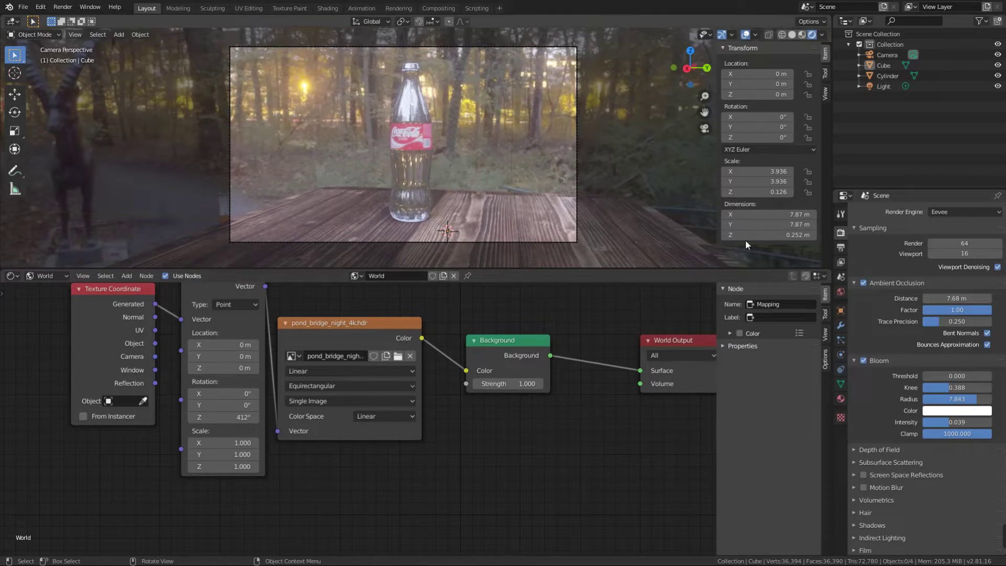
mouse_move(945, 322)
mouse_down()
mouse_move(991, 322)
mouse_move(925, 321)
mouse_move(967, 322)
mouse_up()
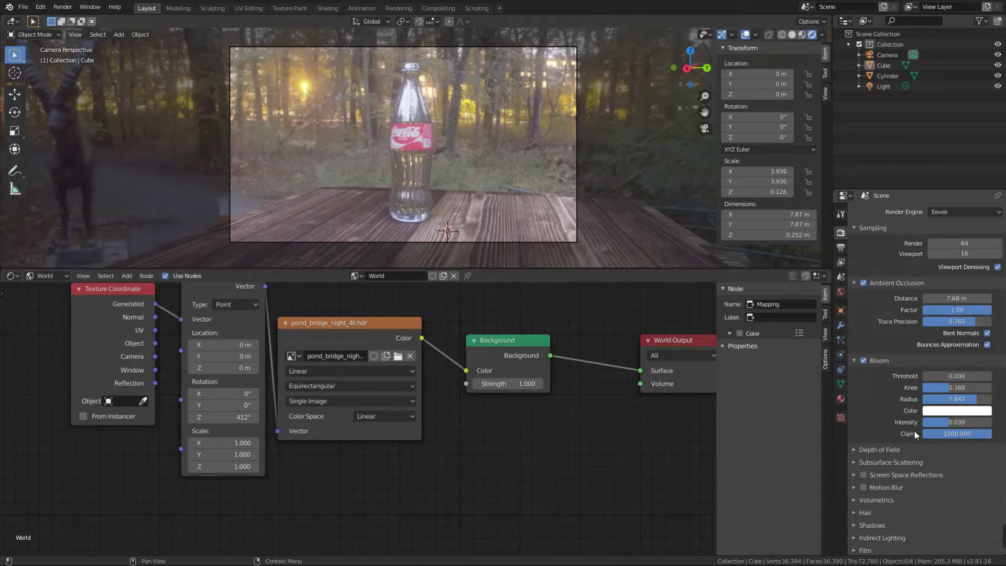
Adjust the bloom clamp and set a subtle bloom intensity of about 0.043
drag(954, 434, 925, 434)
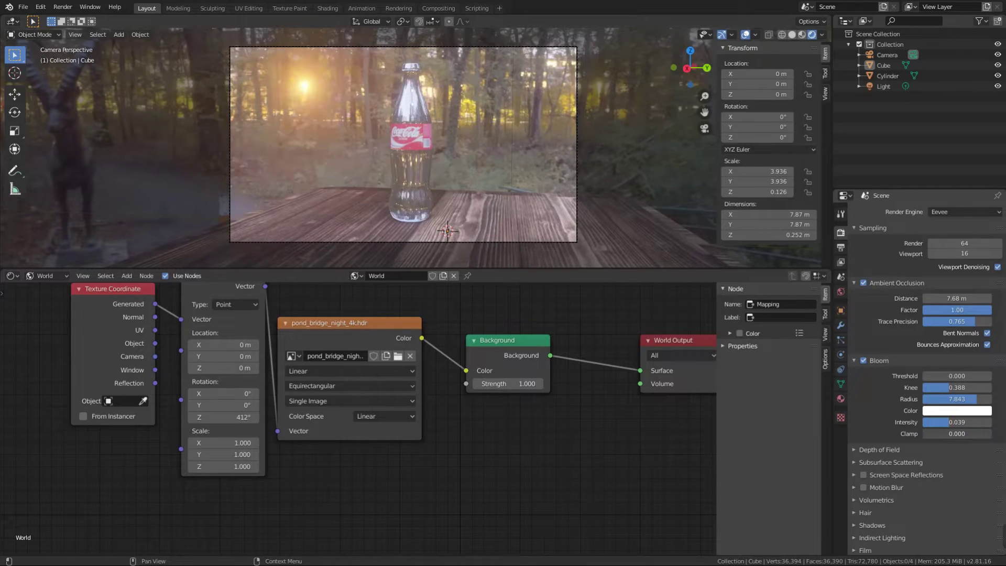
key(ctrl+z)
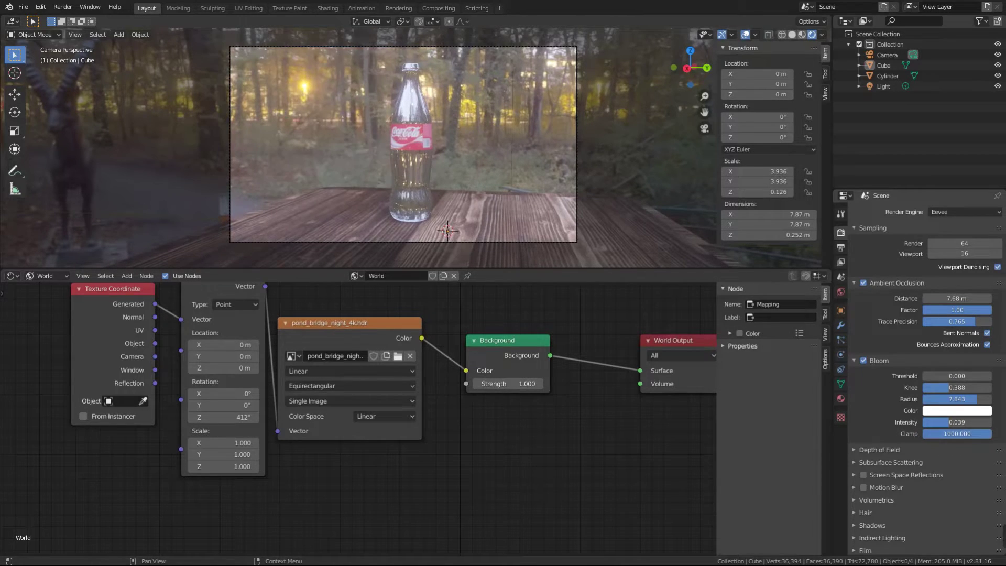
key(ctrl+shift+z)
click(957, 422)
text(0.1)
key(Return)
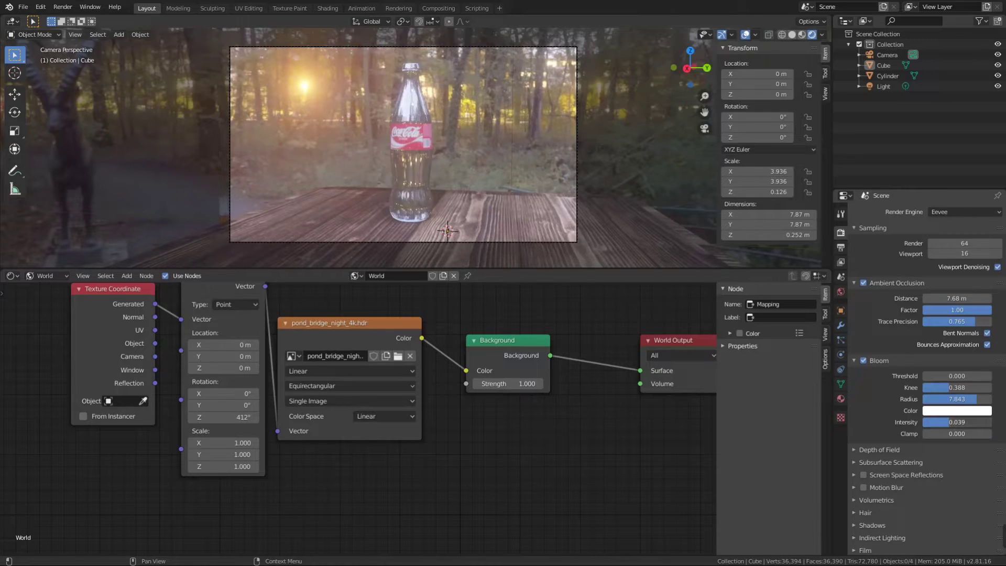
key(BackSpace)
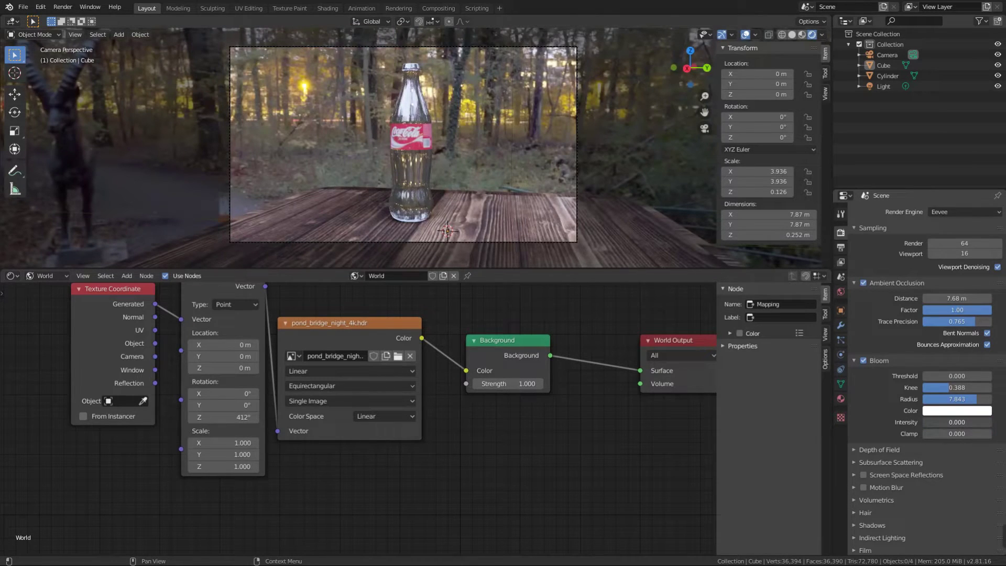
drag(938, 422, 961, 422)
Set bloom knee 0.567 and threshold 0.149, then enlarge the 3D viewport
scroll(542, 124, up, 3)
scroll(558, 117, down, 1)
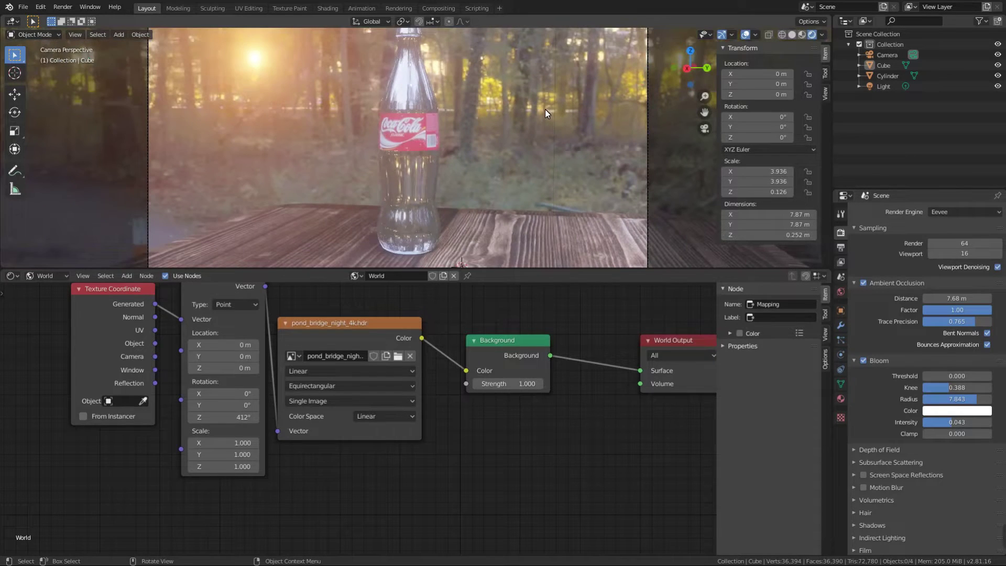
scroll(547, 107, down, 2)
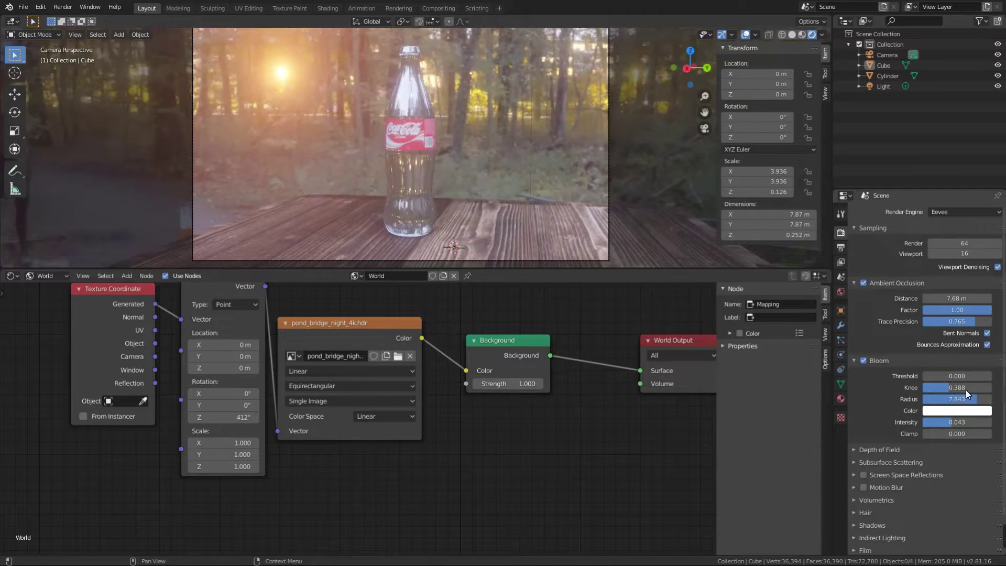
mouse_move(967, 390)
mouse_down()
mouse_move(975, 390)
mouse_move(965, 376)
mouse_move(926, 376)
mouse_up()
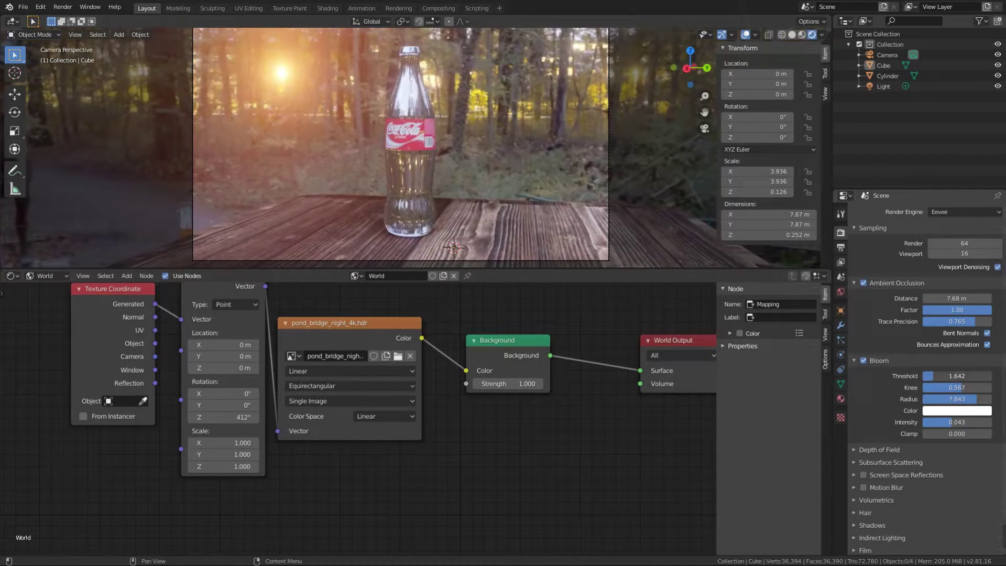
drag(938, 376, 949, 376)
scroll(476, 172, down, 1)
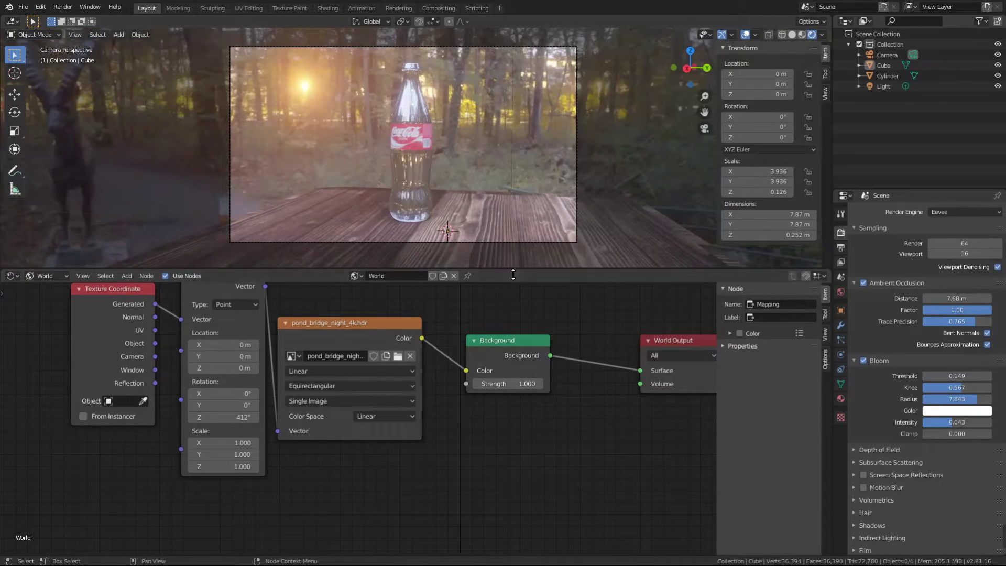
drag(506, 272, 497, 383)
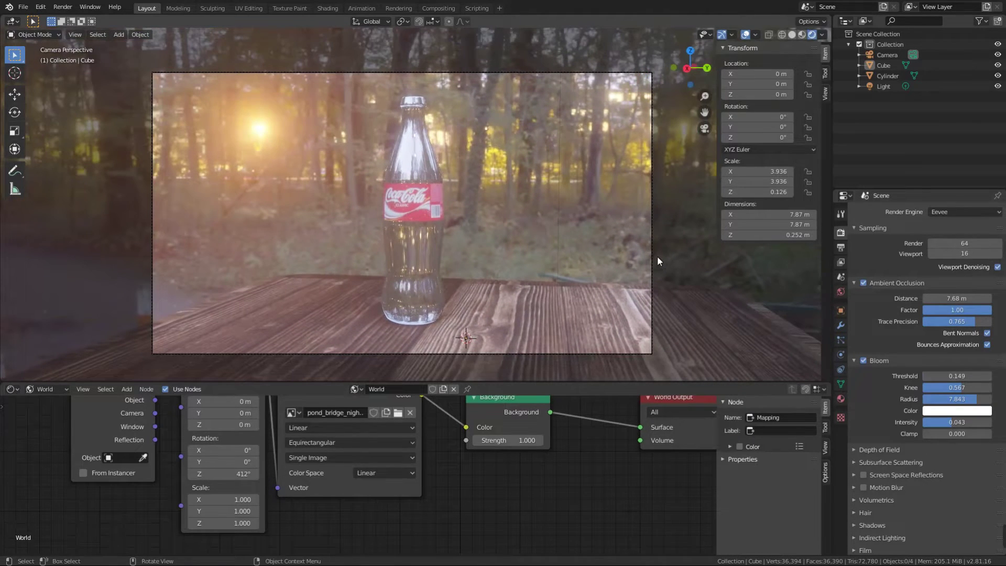
Give the camera a 57 mm focal length
click(652, 256)
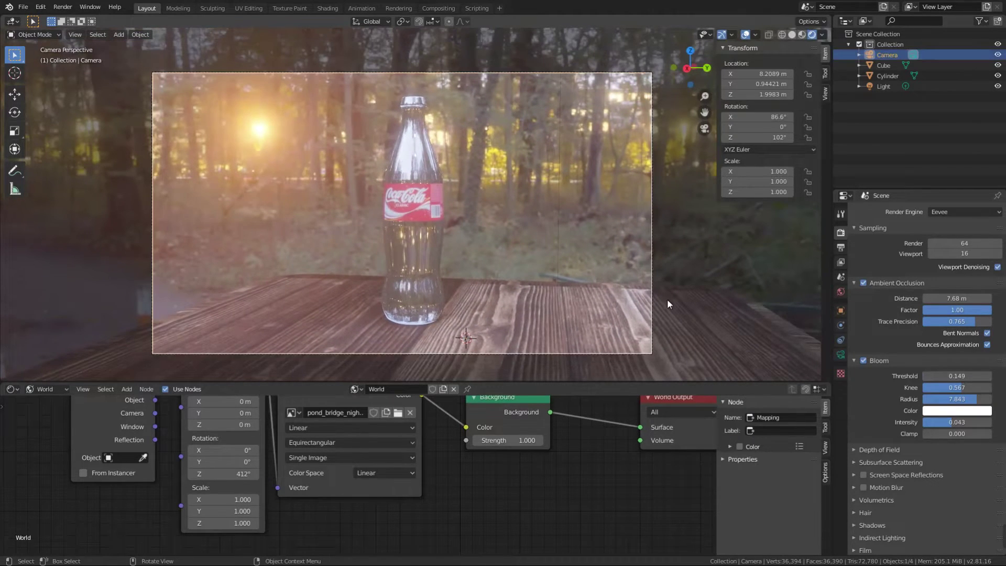
click(841, 354)
drag(991, 264, 958, 216)
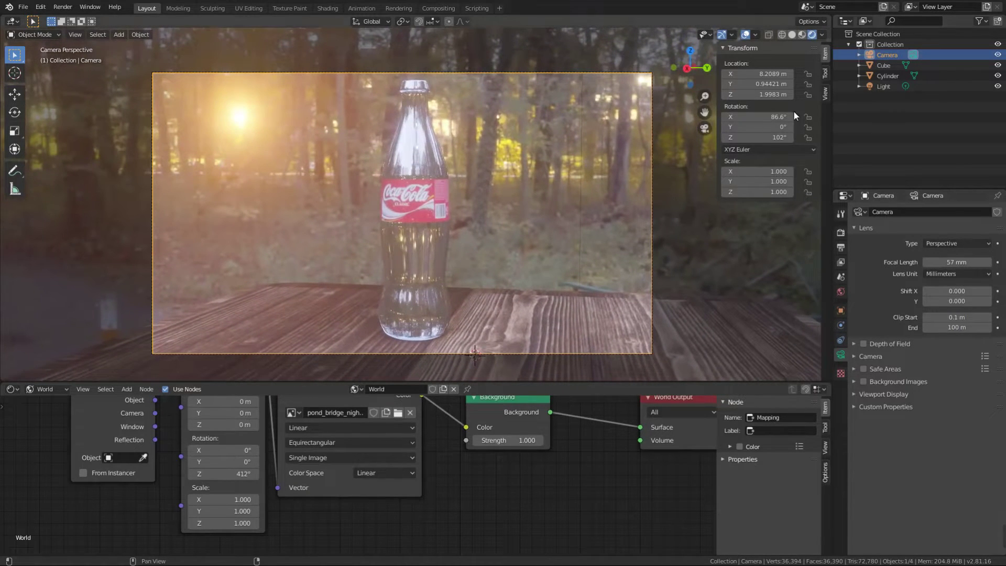
Tilt the camera to 87.1° on X, then nudge the background's X rotation
drag(791, 116, 792, 116)
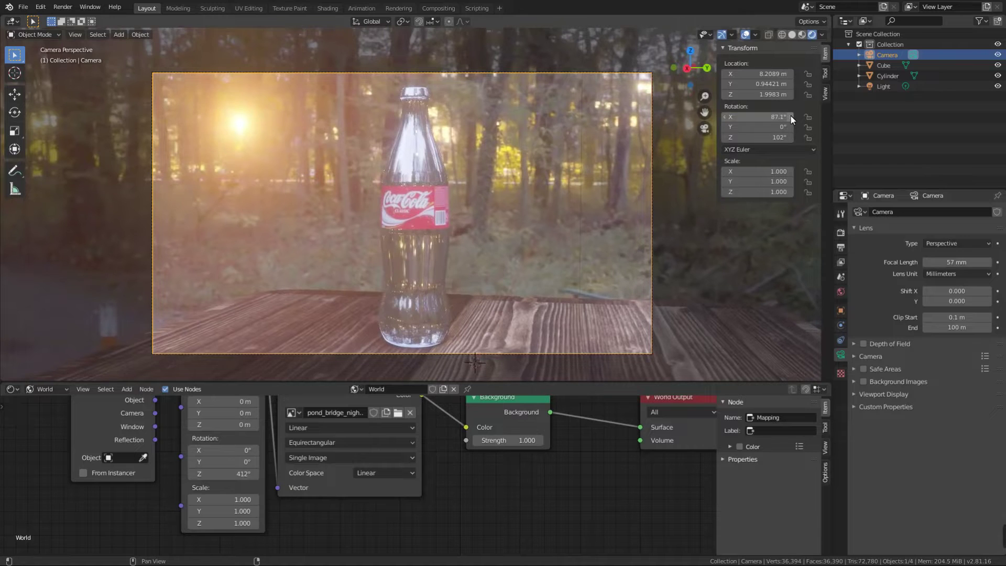
click(685, 158)
scroll(618, 226, down, 3)
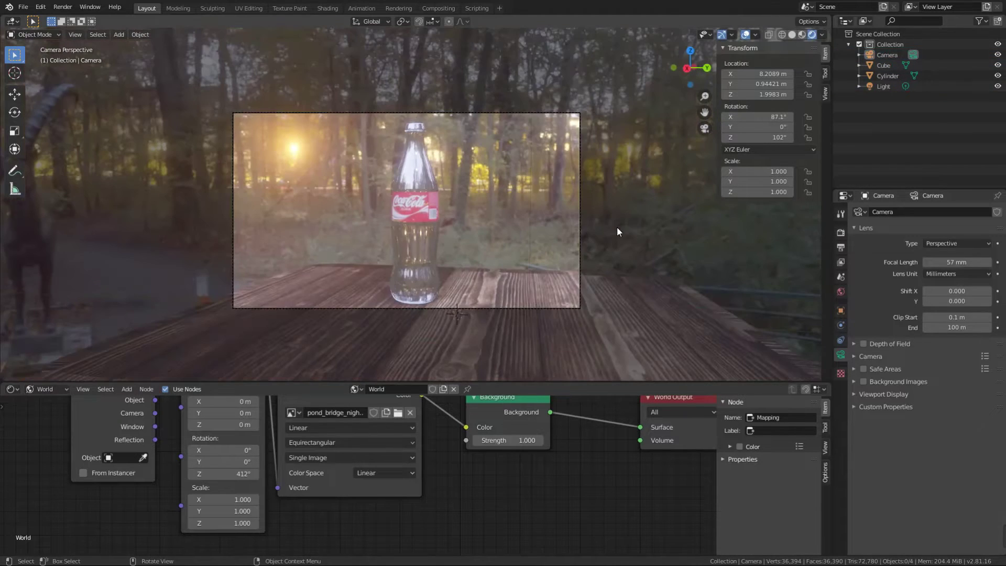
scroll(599, 208, down, 1)
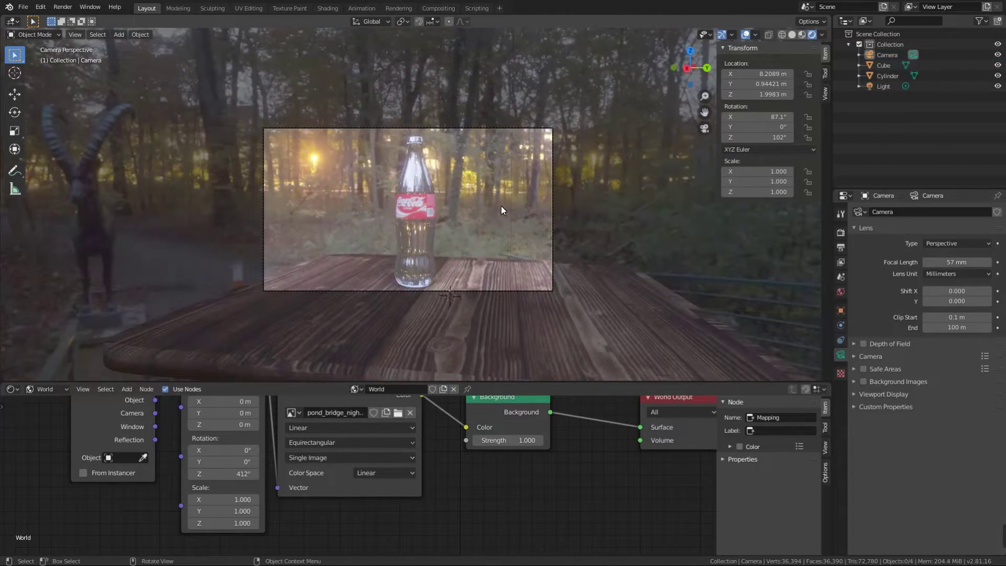
scroll(501, 206, up, 2)
scroll(501, 203, up, 1)
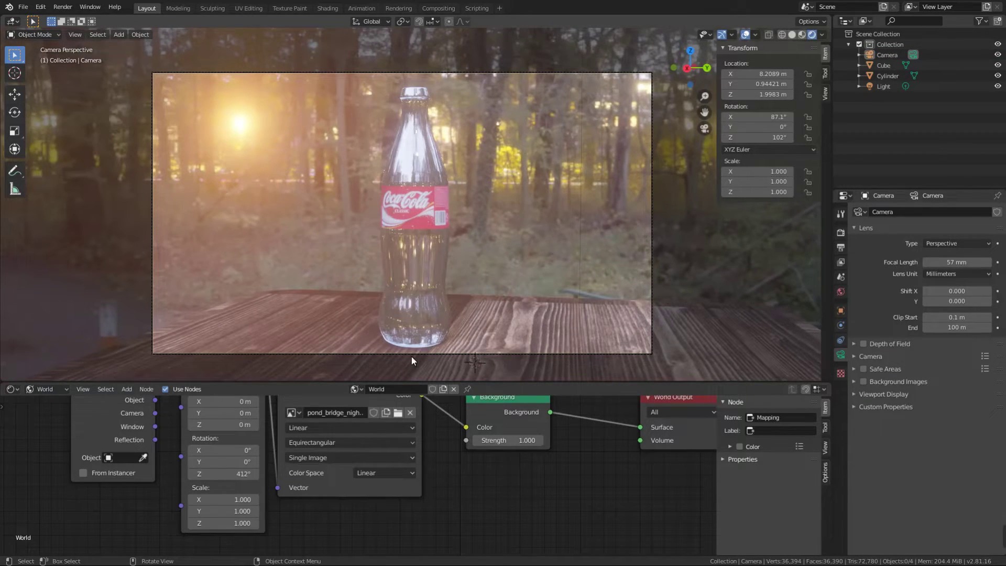
click(191, 450)
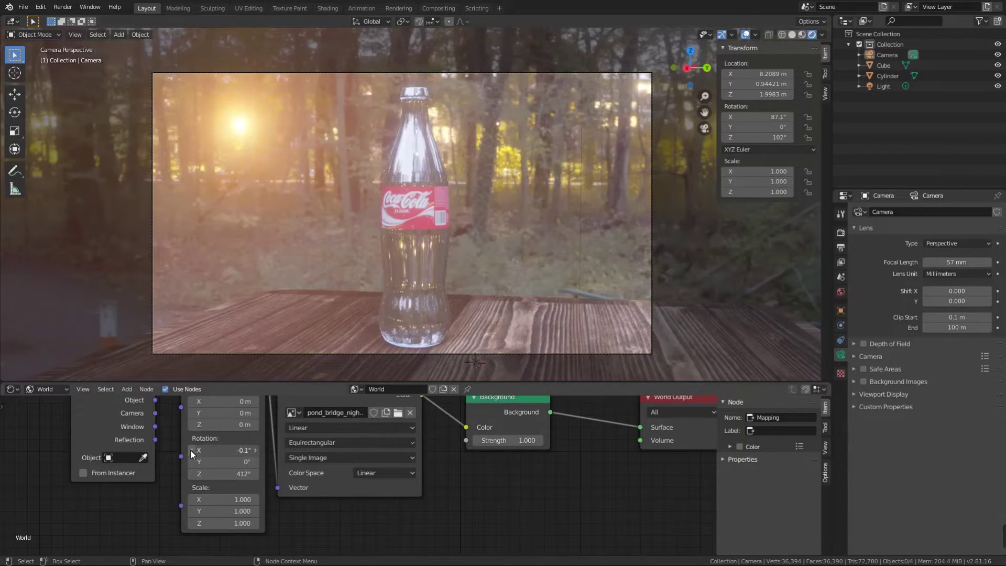
Set the background Mapping rotation to X -2.2° and Y 2.3°, then select and deselect everything
drag(191, 449, 152, 450)
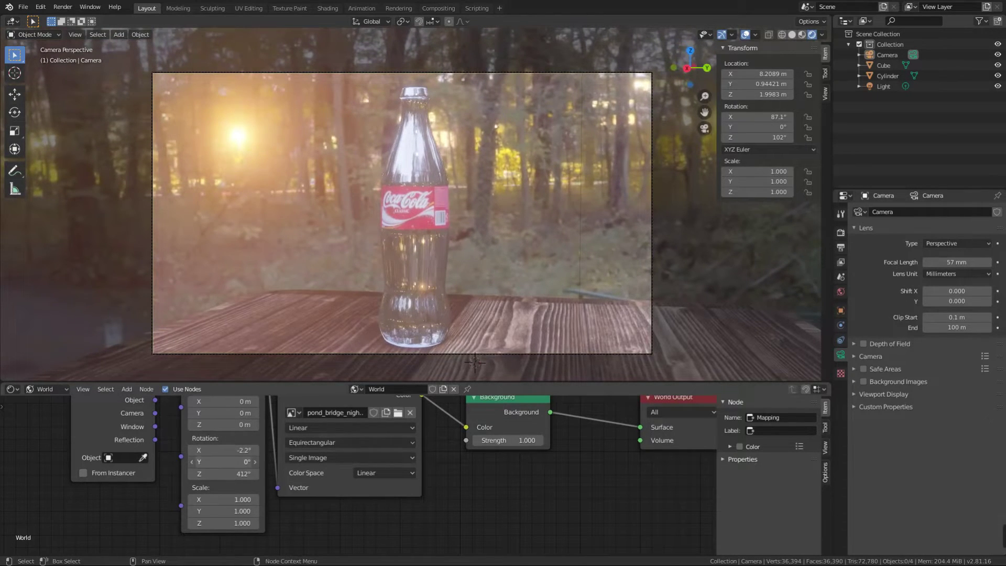
mouse_move(223, 461)
mouse_down()
mouse_move(262, 462)
mouse_move(205, 461)
mouse_move(226, 462)
mouse_up()
key(a)
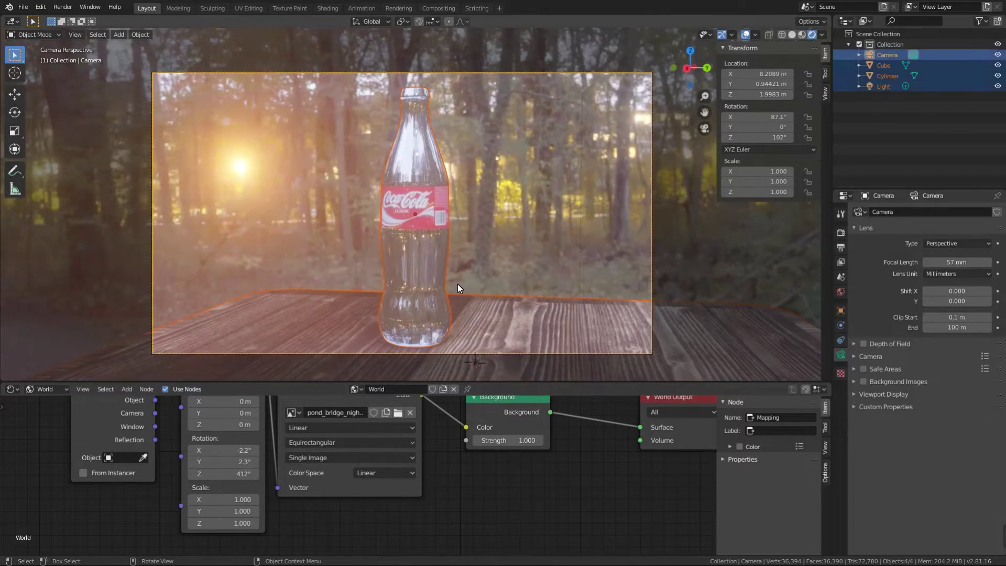
key(alt+a)
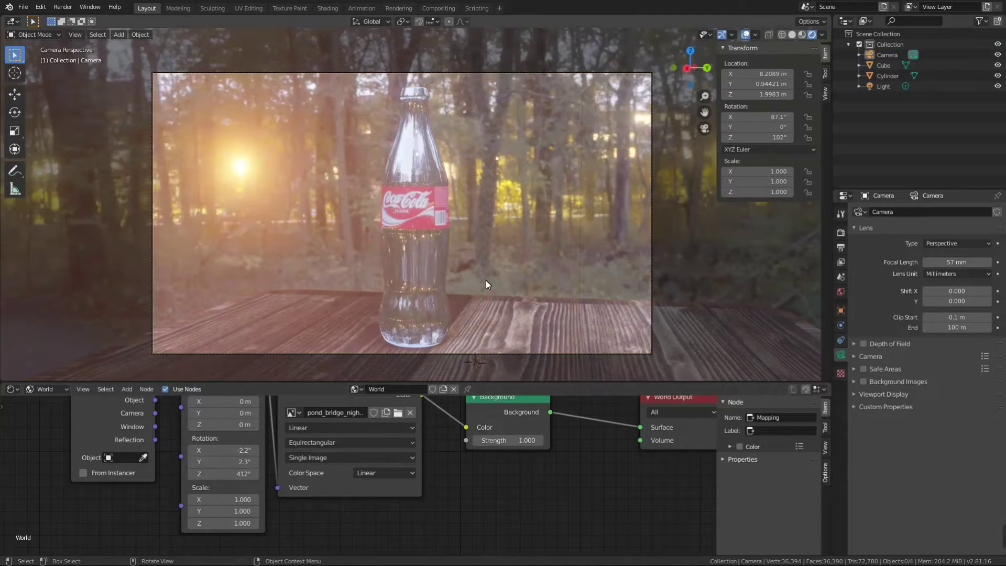
Zoom into a Top Orthographic view of the table with the Cursor tool active
scroll(443, 294, down, 2)
mouse_move(338, 236)
middle_down()
mouse_move(326, 257)
mouse_move(350, 289)
mouse_move(370, 271)
middle_up()
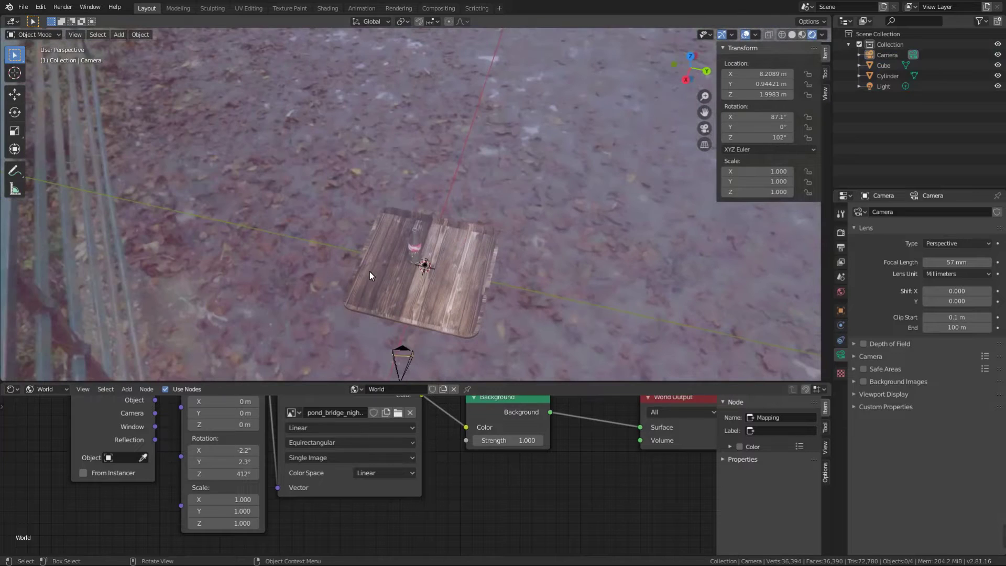
key(KP_7)
scroll(338, 262, up, 3)
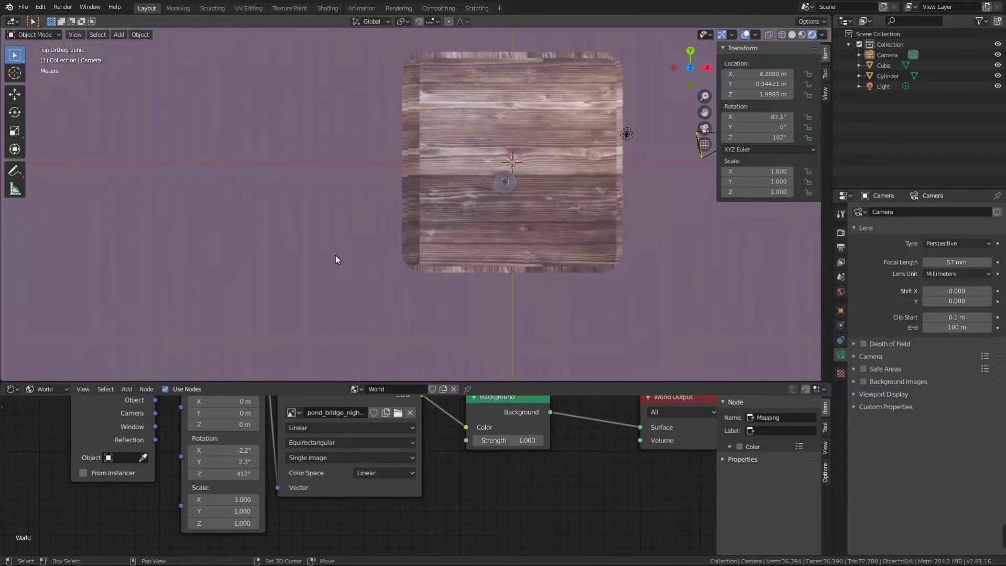
scroll(568, 290, up, 3)
scroll(565, 287, up, 2)
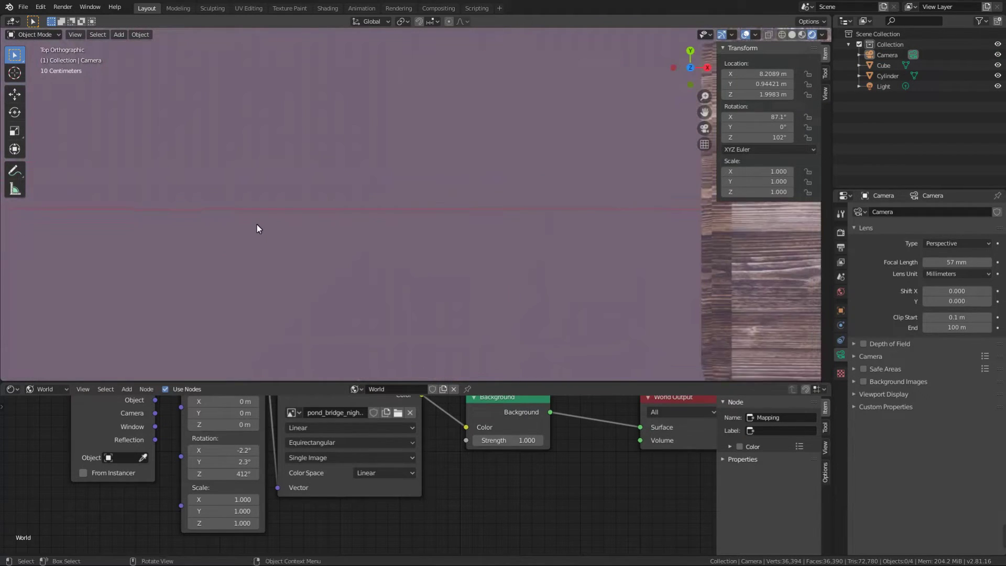
click(14, 73)
Place the 3D cursor at the bottle's centre and add a cylinder scaled to 0.141
shift+middle_drag(398, 228, 115, 212)
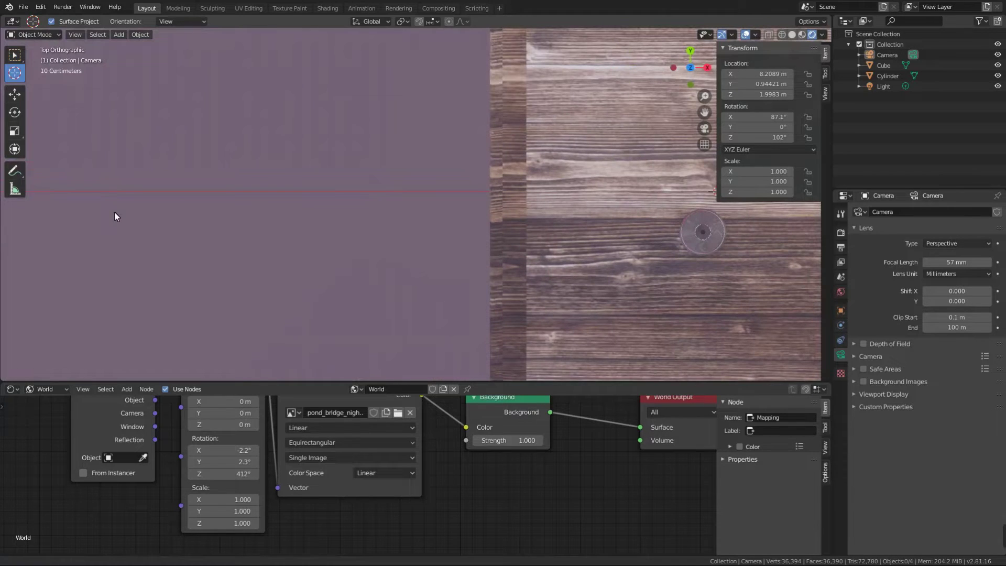
mouse_move(494, 247)
shift+middle_down()
mouse_move(375, 247)
mouse_move(296, 229)
shift+middle_up()
scroll(341, 221, up, 5)
scroll(369, 234, up, 3)
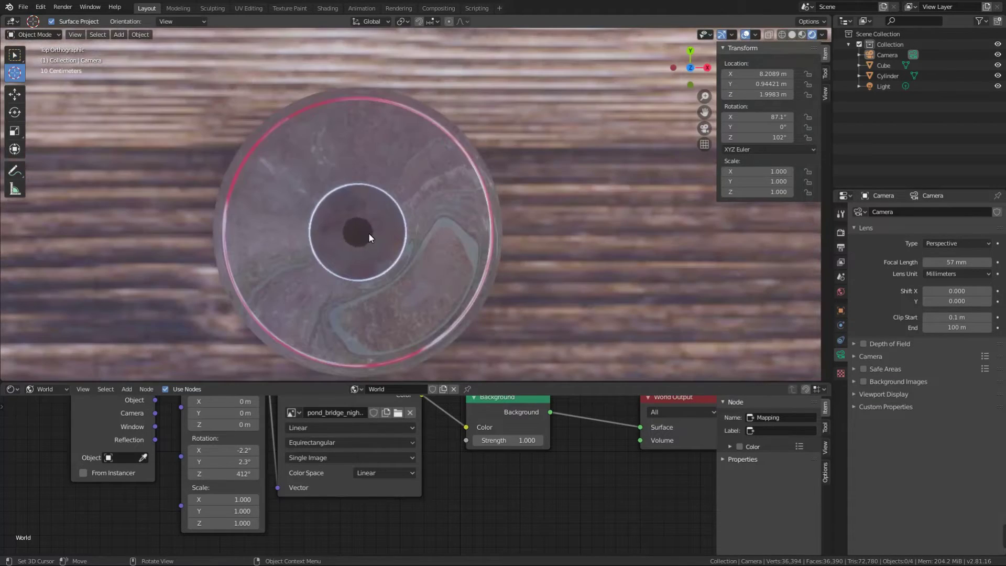
key(shift+a)
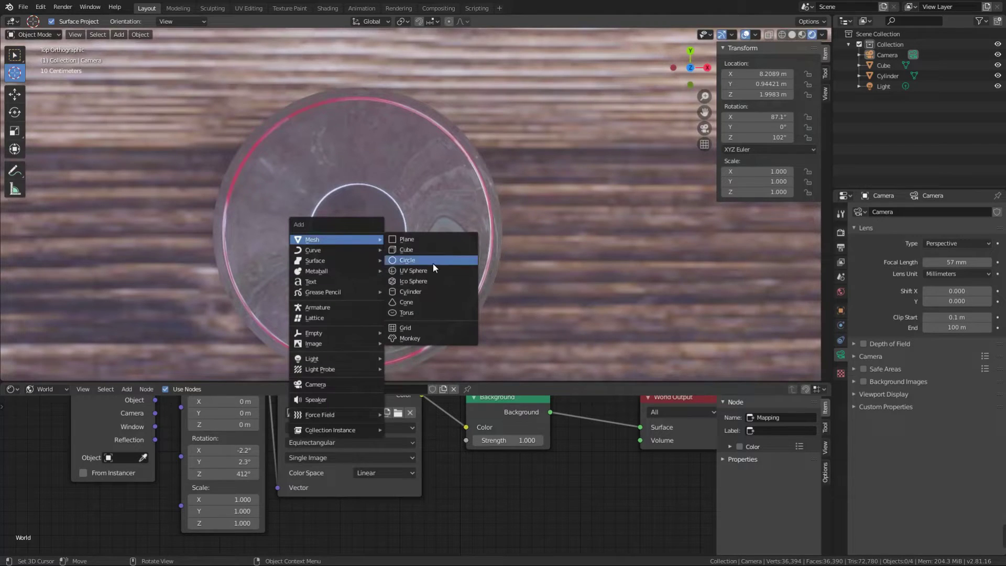
click(422, 291)
key(s)
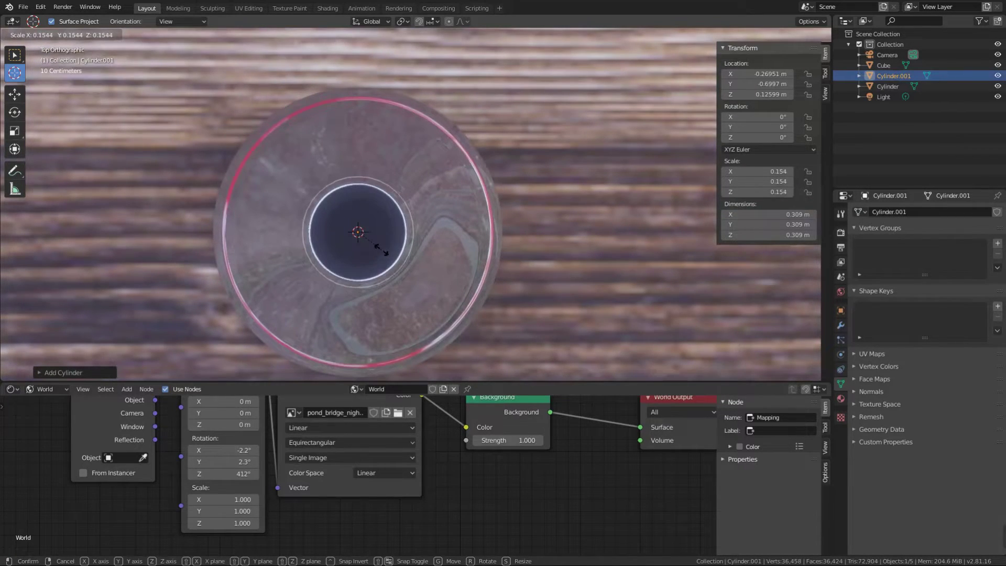
click(380, 249)
Raise the cylinder to the bottle's top at Z 4.0209 m and enter Edit Mode
mouse_move(379, 249)
middle_down()
mouse_move(511, 254)
mouse_move(520, 217)
mouse_move(505, 193)
mouse_move(531, 219)
middle_up()
key(g)
key(z)
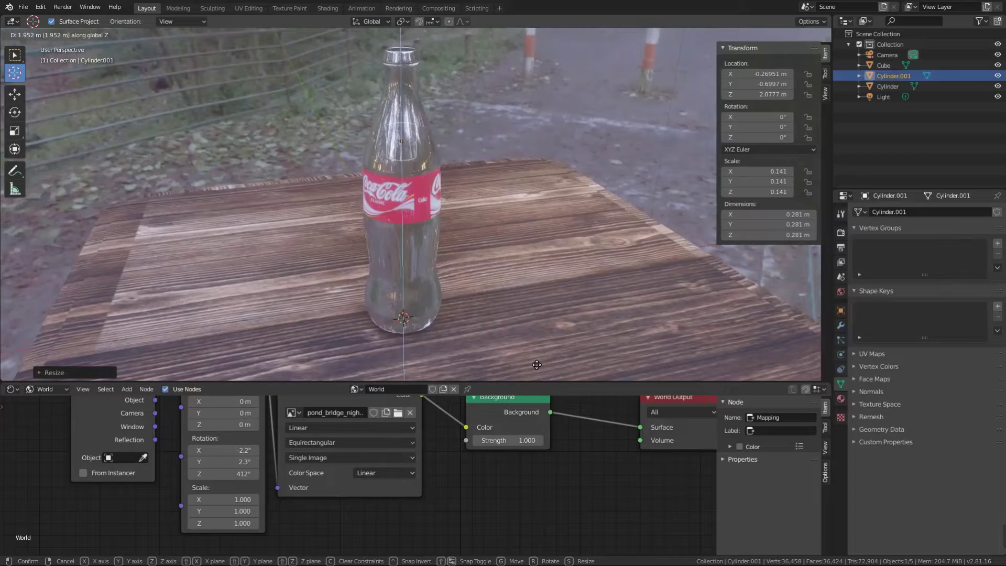
click(495, 231)
scroll(495, 230, down, 5)
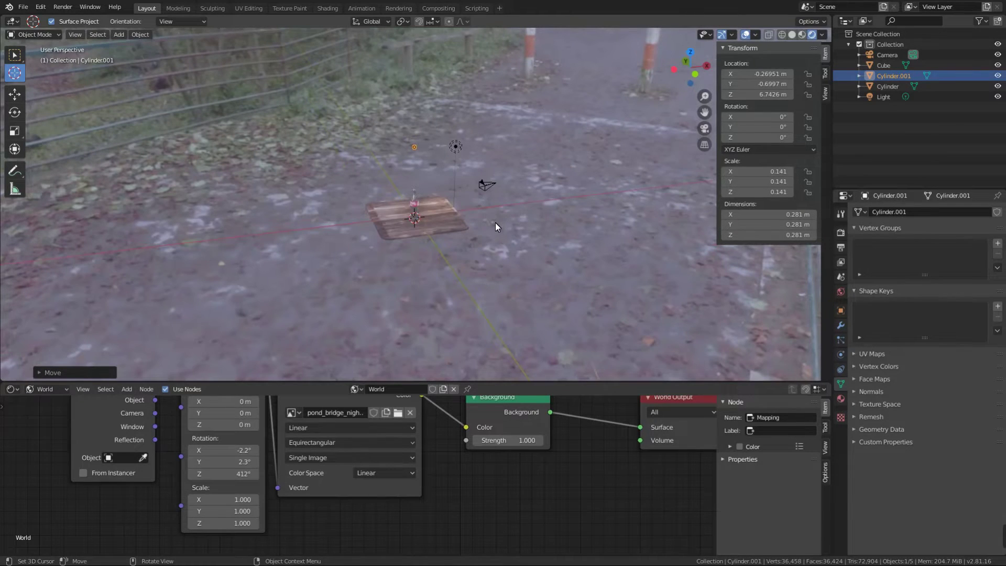
scroll(496, 227, up, 2)
key(g)
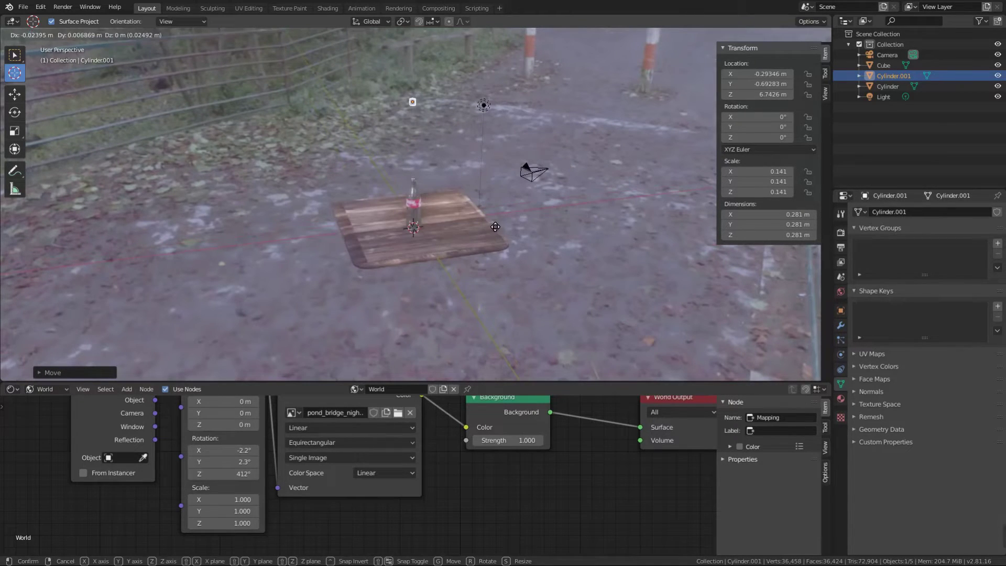
click(485, 276)
key(KP_1)
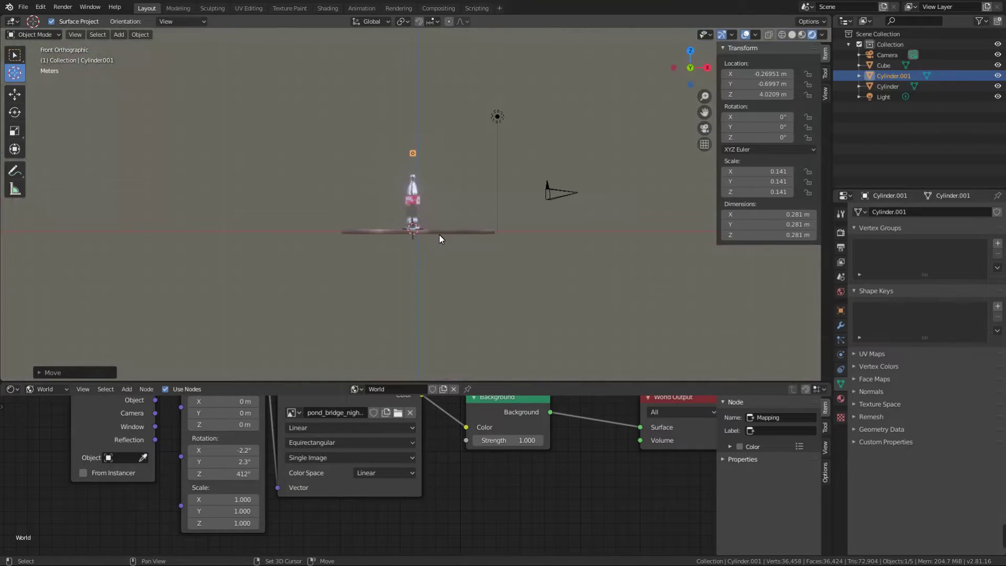
scroll(439, 235, up, 8)
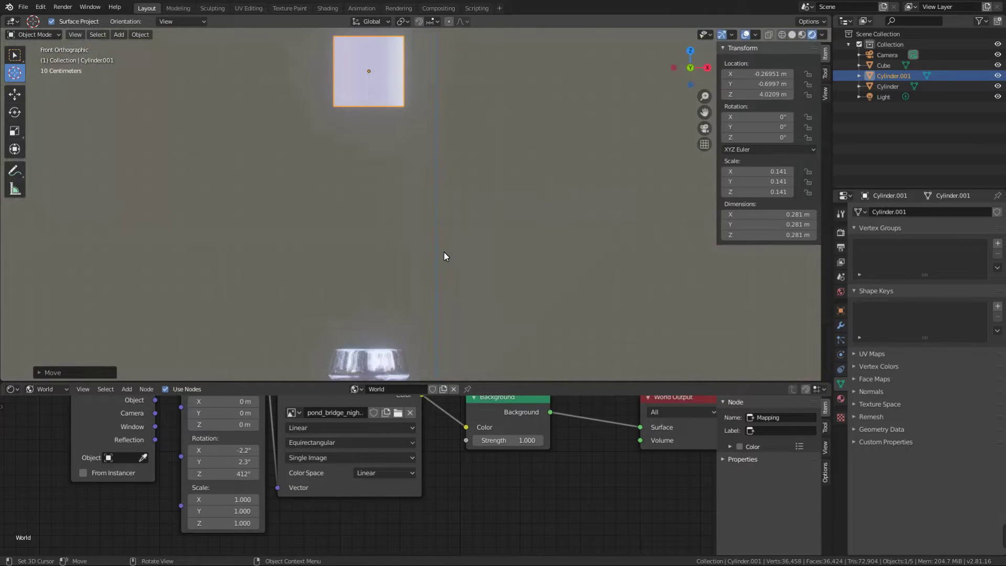
scroll(444, 253, up, 2)
key(Tab)
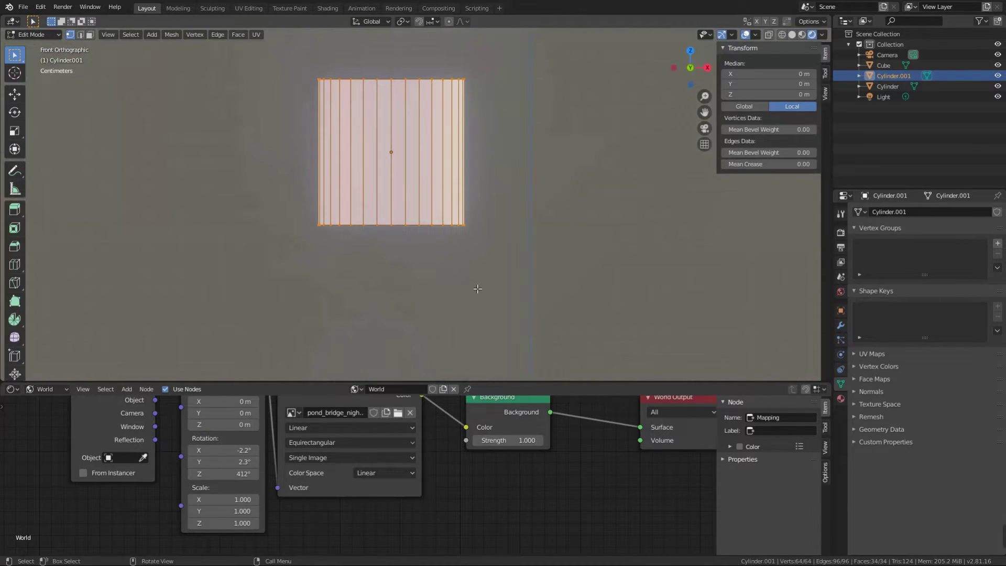
Switch to Material Preview shading and flatten the cylinder along Z
key(z)
click(470, 304)
key(s)
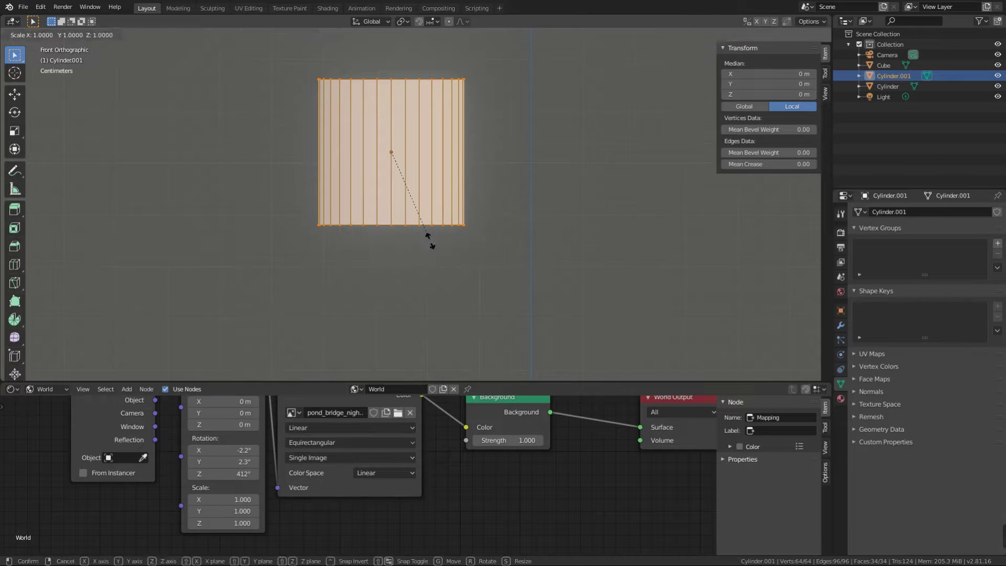
key(z)
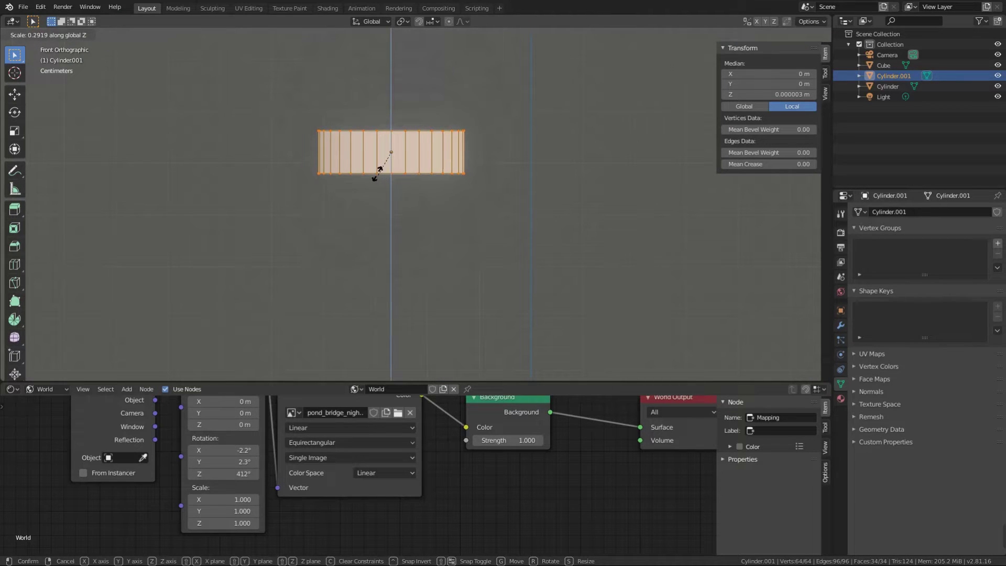
click(377, 166)
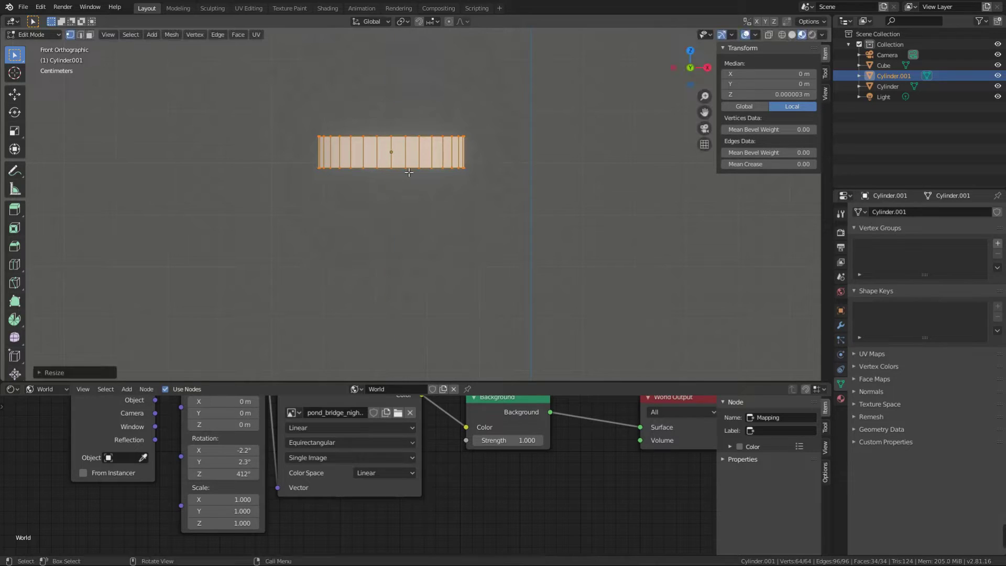
key(alt+a)
middle_drag(411, 167, 97, 41)
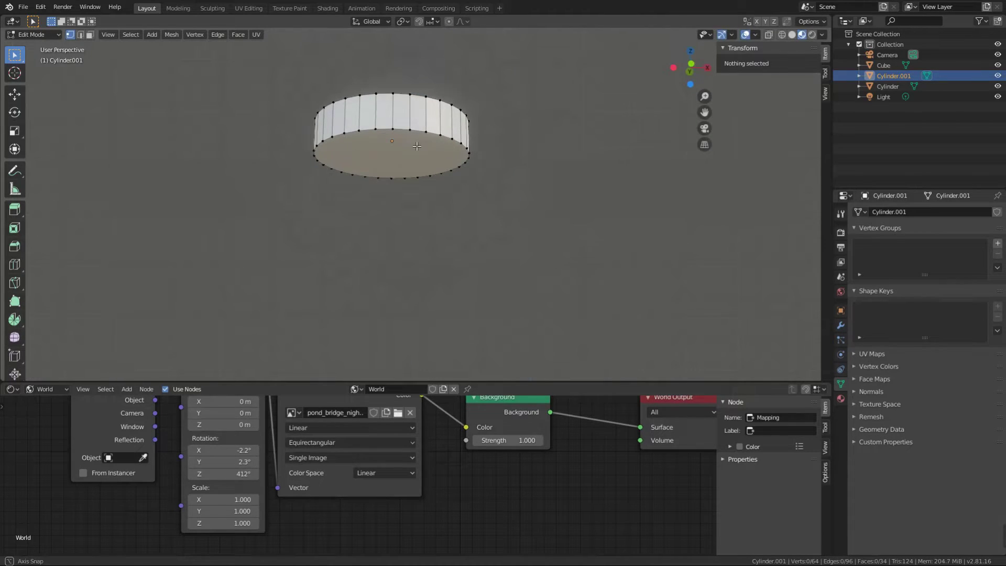
key(KP_1)
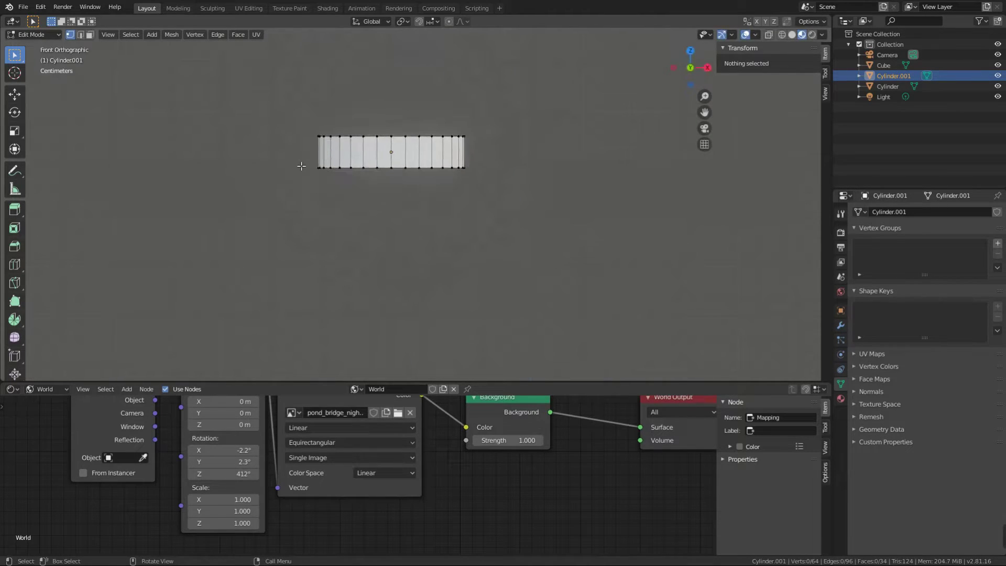
Widen the bottom edge loop about 1.1× and raise it slightly on Z
alt+click(412, 168)
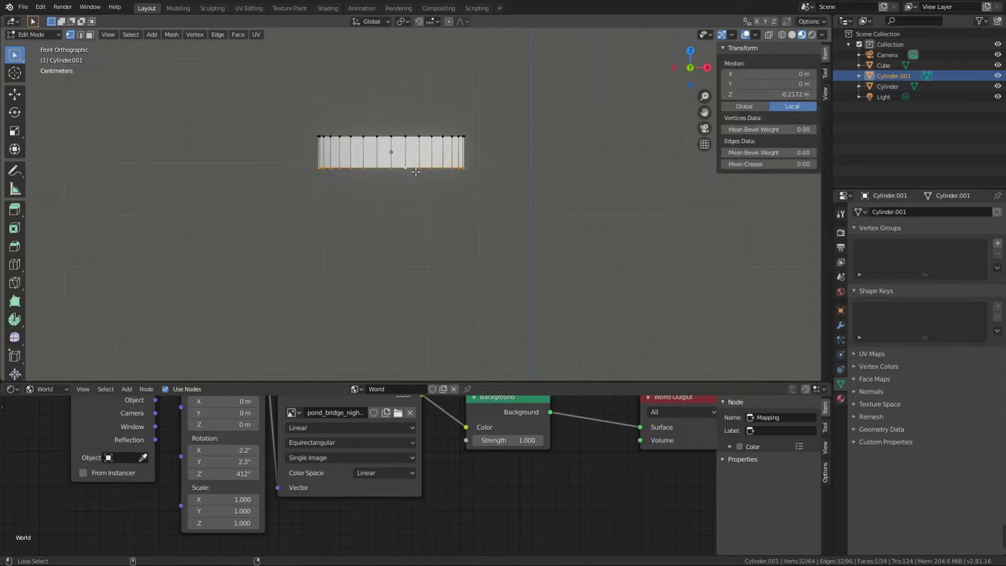
middle_drag(438, 190, 465, 203)
key(s)
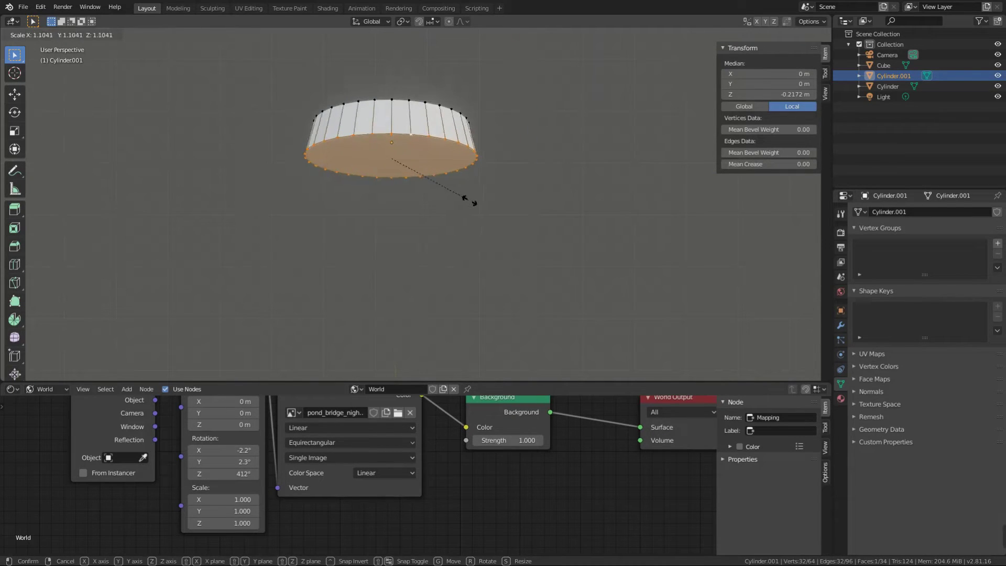
click(468, 199)
key(g)
key(z)
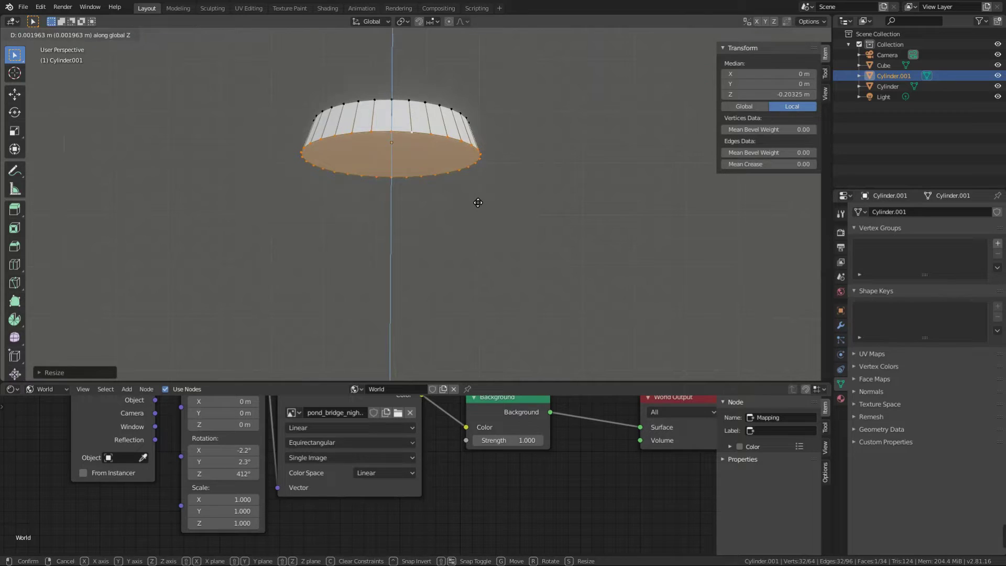
click(448, 203)
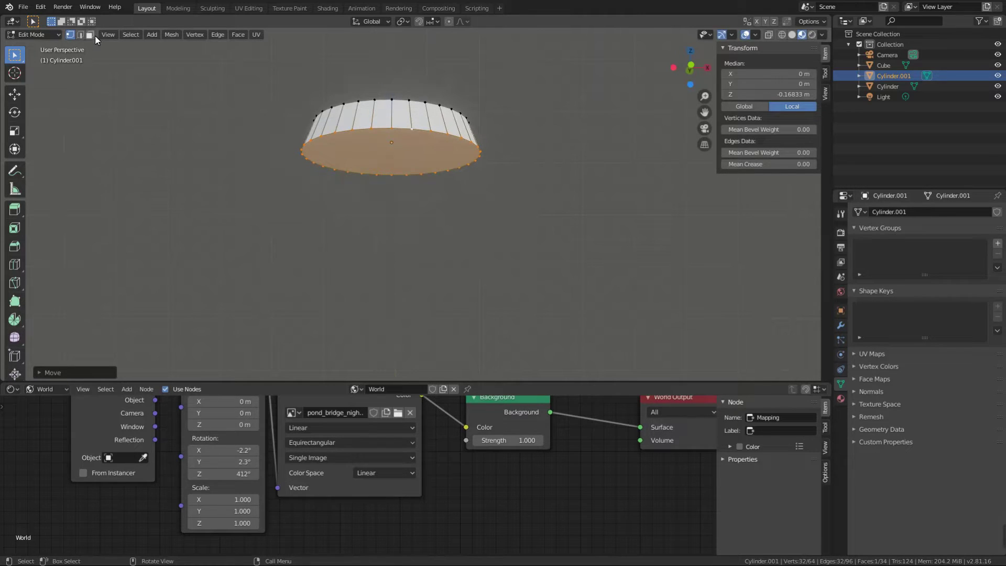
Delete the cylinder's bottom face so the cap is open underneath
click(90, 34)
key(x)
click(343, 180)
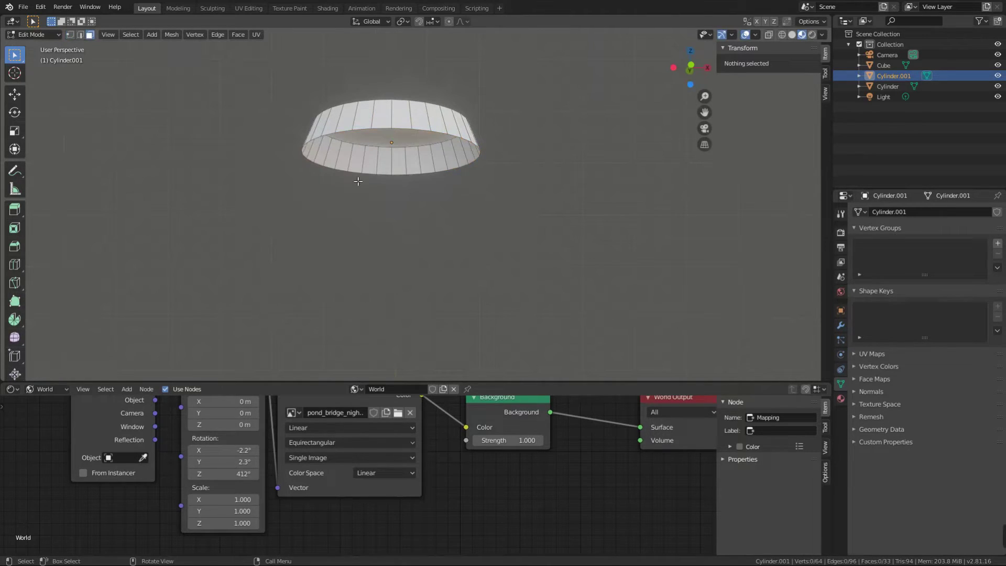
middle_drag(433, 197, 449, 215)
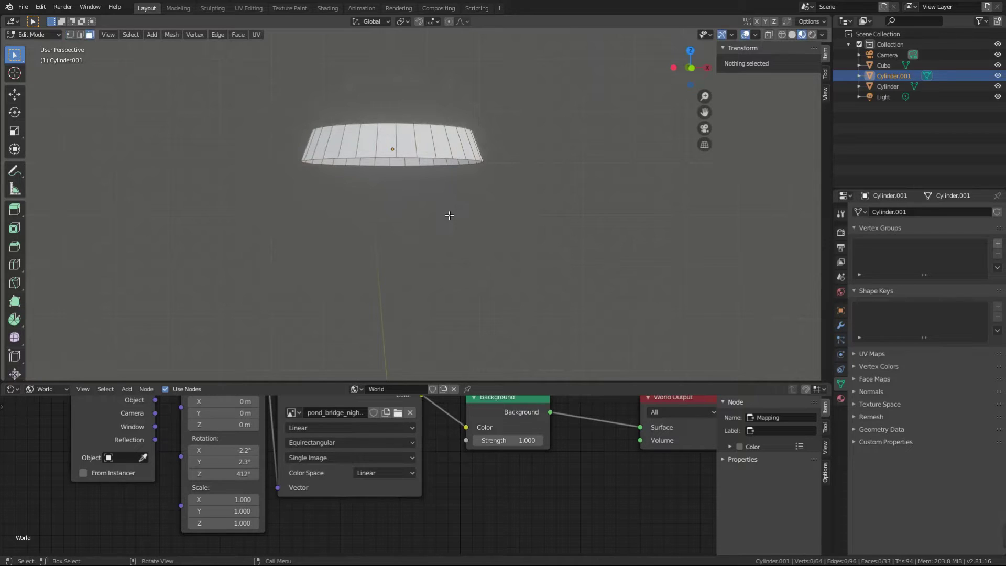
key(KP_7)
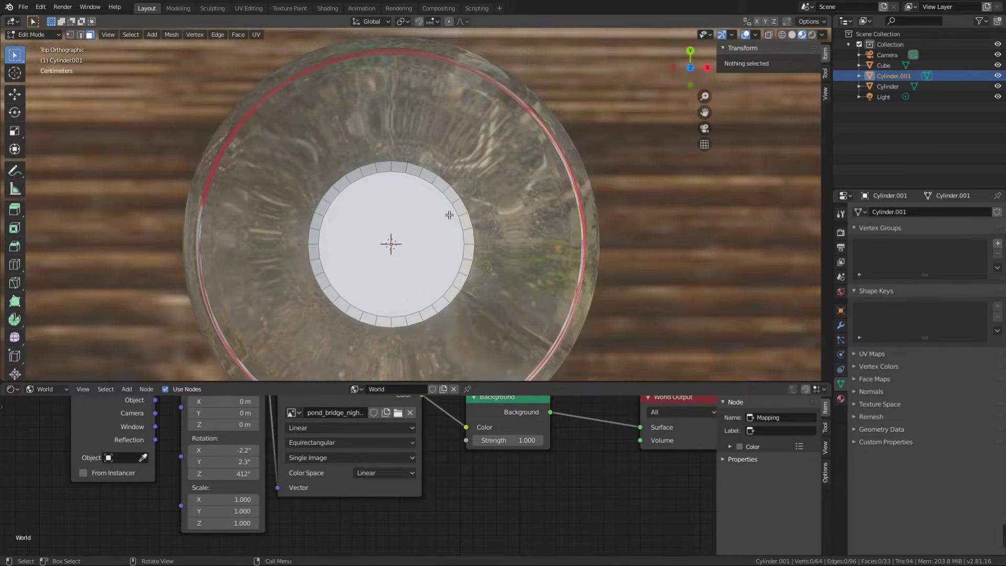
Select the cap's outer rim loop of vertices and shrink it slightly
click(69, 34)
scroll(207, 160, up, 1)
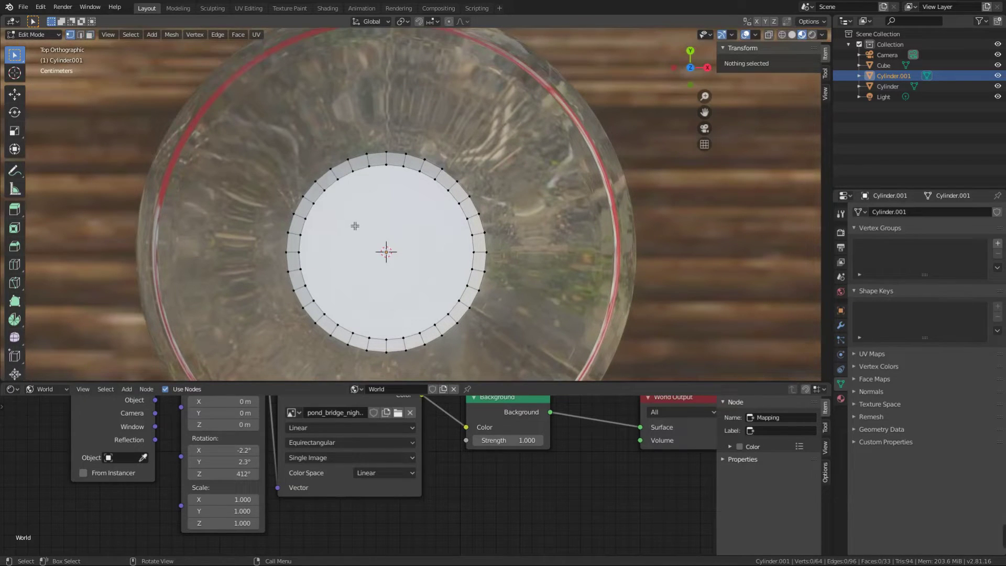
alt+click(308, 199)
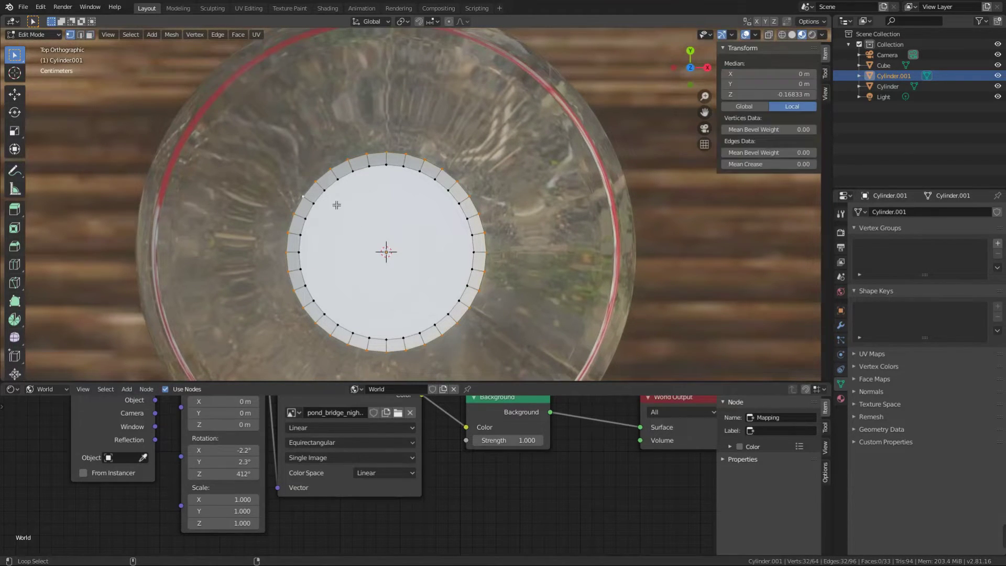
key(s)
click(506, 248)
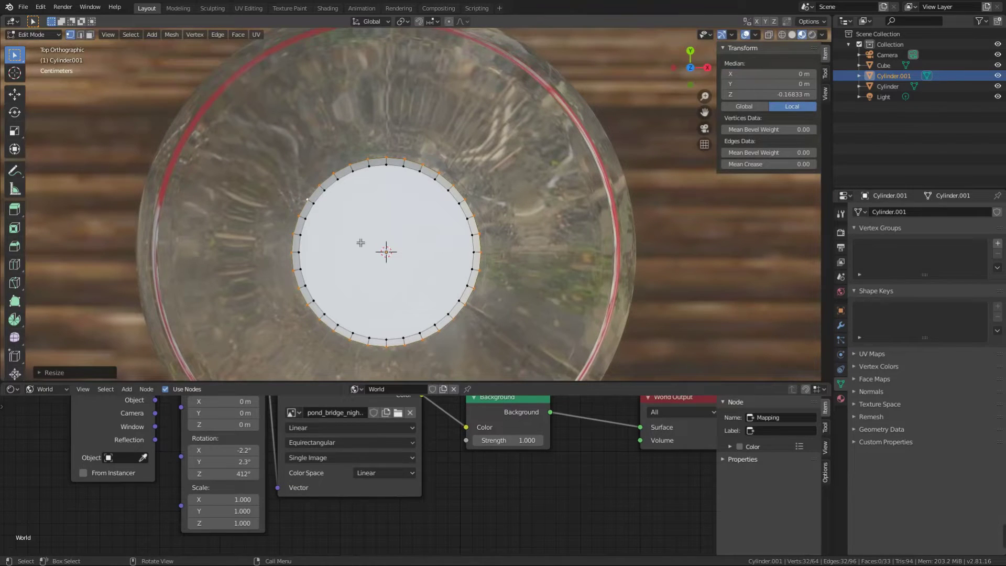
Deselect alternate rim vertices and scale the rest outward into a zigzag crimp
key(c)
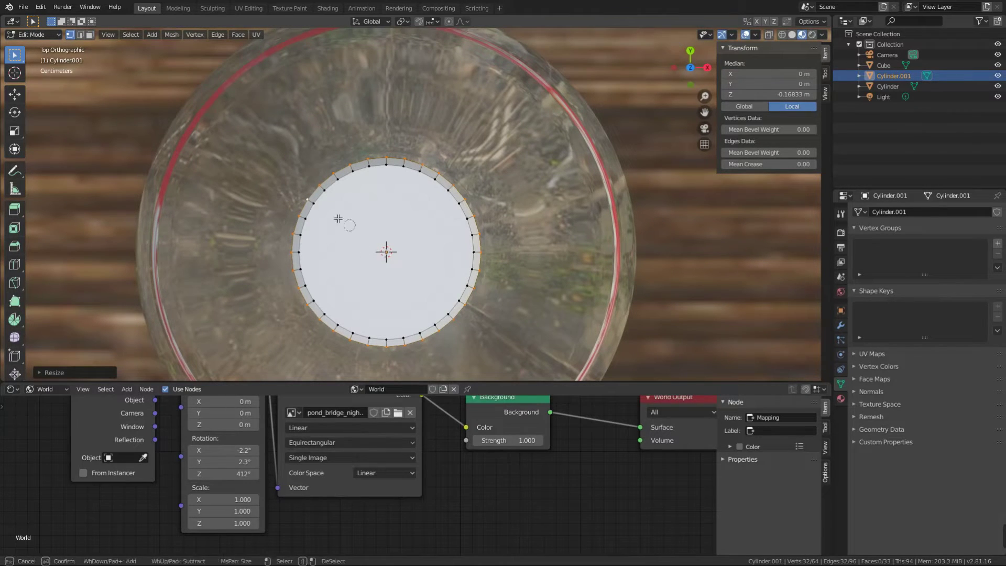
shift+click(314, 196)
mouse_move(340, 174)
shift+mouse_down()
mouse_move(379, 165)
mouse_move(445, 177)
mouse_move(486, 232)
mouse_move(484, 281)
mouse_move(463, 331)
mouse_move(410, 353)
mouse_move(311, 312)
mouse_move(297, 273)
shift+mouse_up()
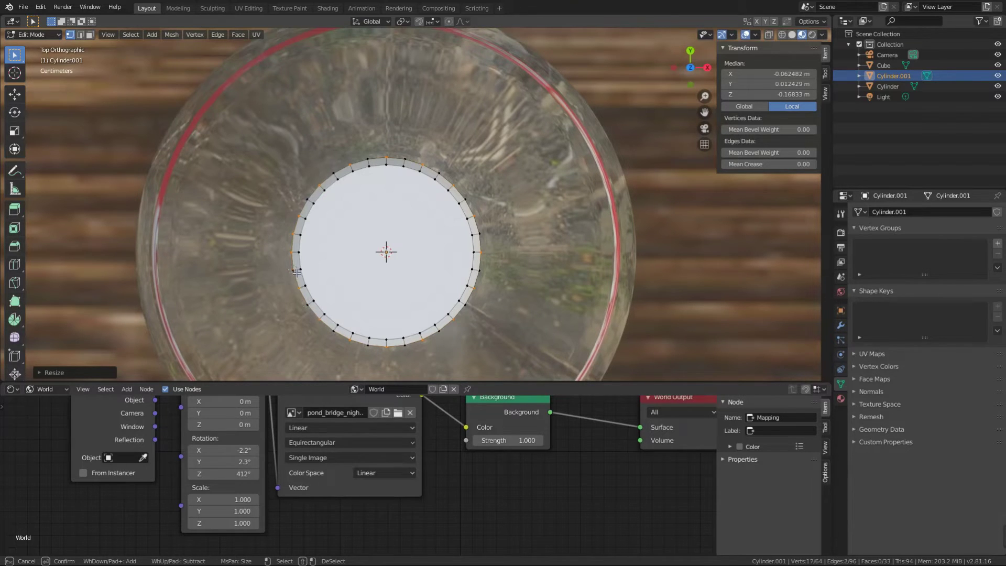
shift+click(296, 236)
right_click(416, 259)
mouse_move(416, 259)
middle_down()
mouse_move(411, 221)
mouse_move(427, 174)
middle_up()
key(s)
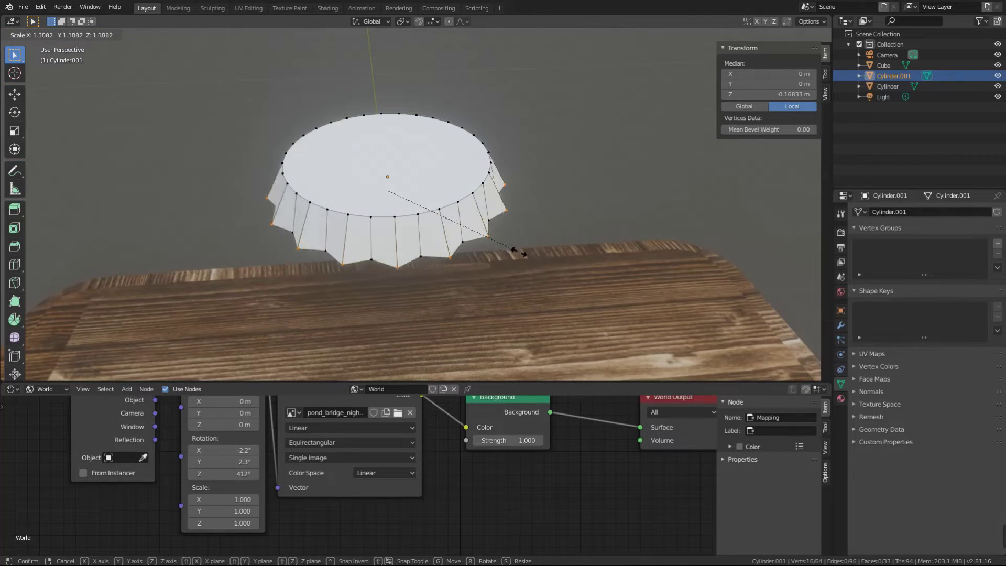
click(519, 252)
key(Tab)
key(Tab)
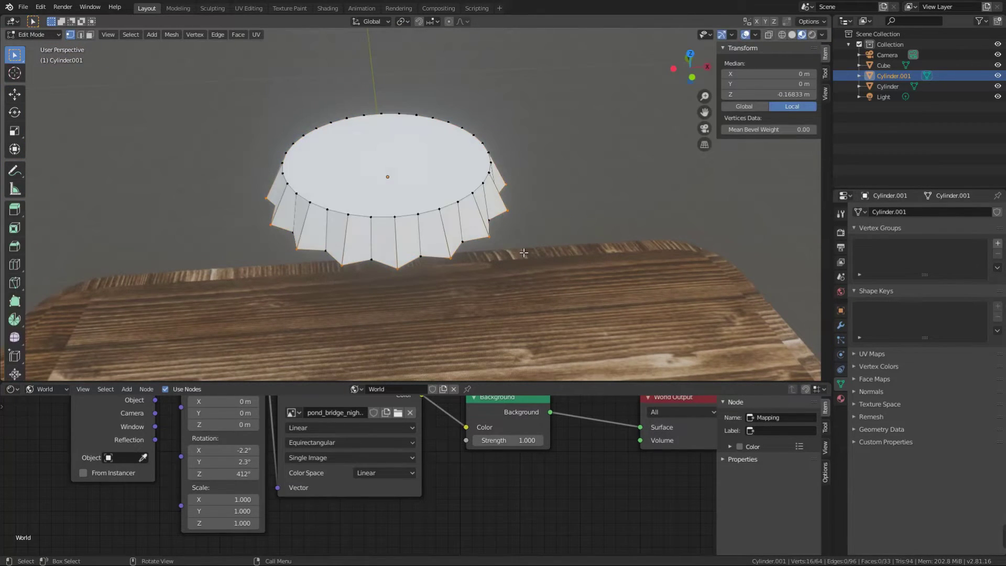
In front X-ray view, box-select the whole bottom ring and raise it on Z
key(KP_1)
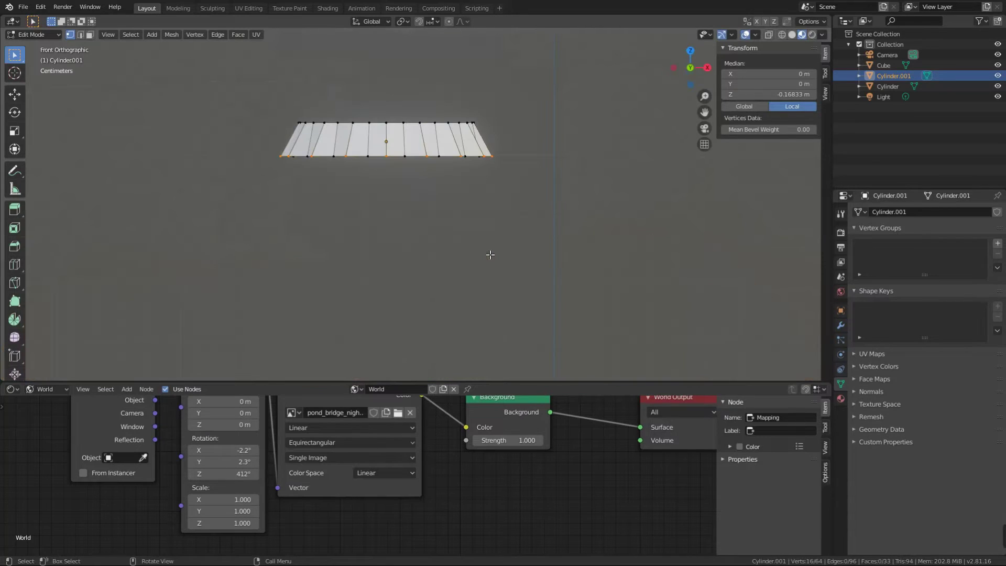
key(alt+z)
key(b)
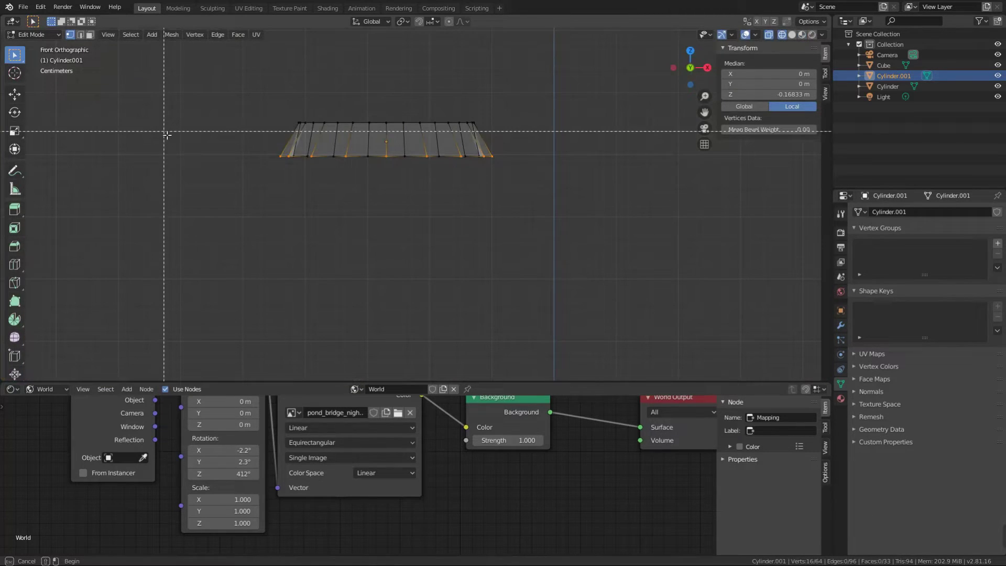
drag(164, 131, 519, 176)
key(g)
key(z)
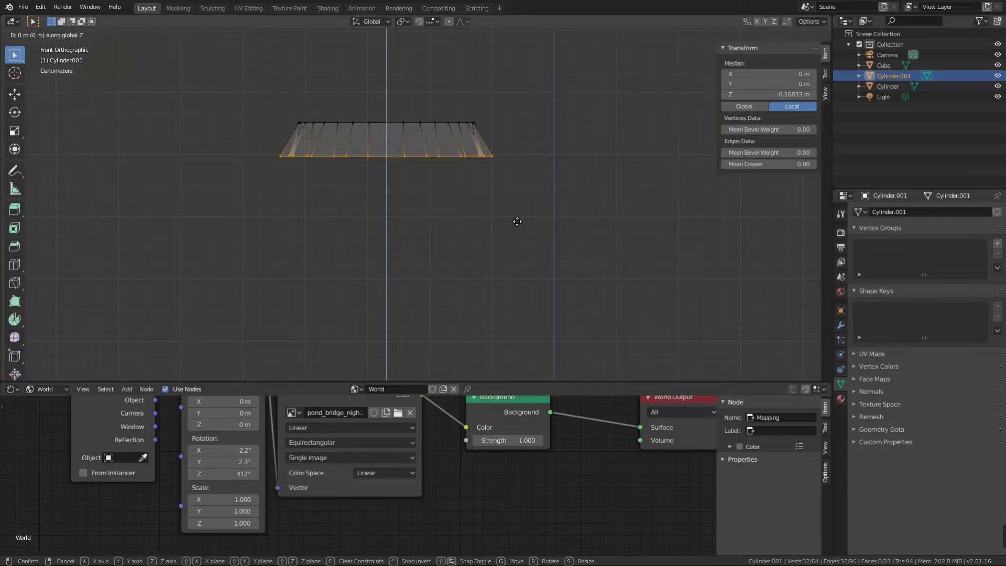
click(513, 215)
middle_drag(512, 215, 513, 245)
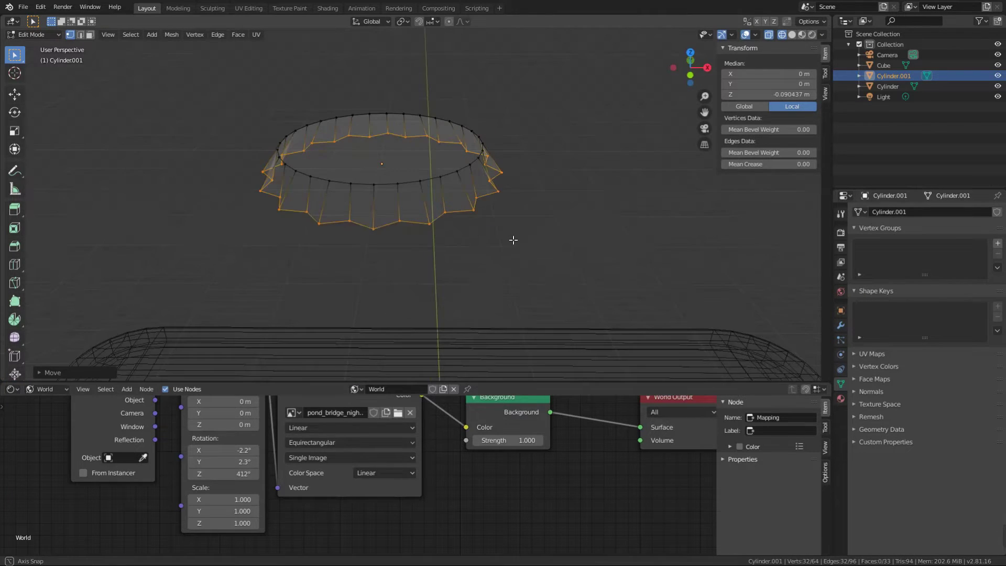
Return to Solid shading and Object Mode to inspect the crimped cap
key(z)
click(576, 240)
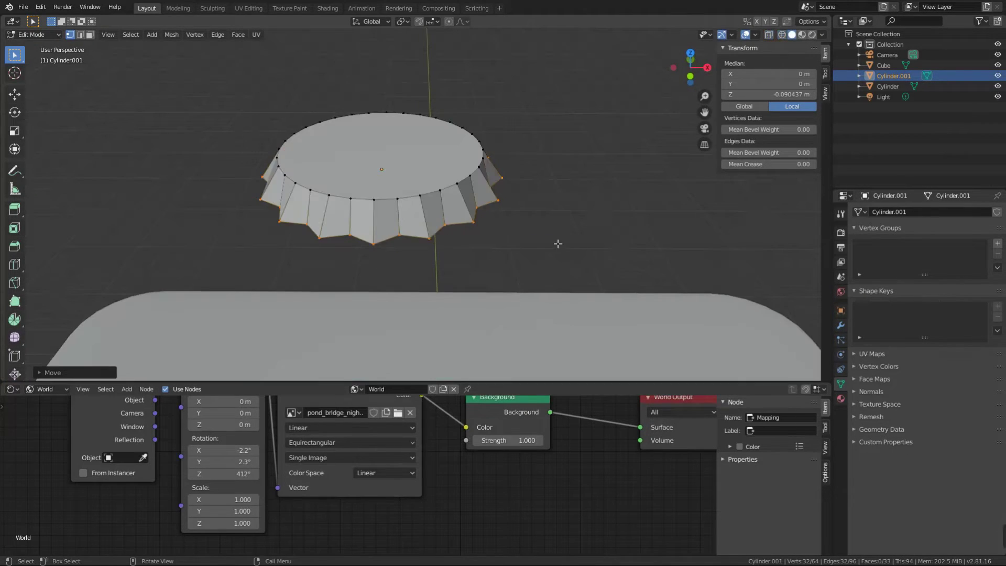
key(Tab)
mouse_move(520, 235)
middle_down()
mouse_move(520, 271)
mouse_move(548, 240)
middle_up()
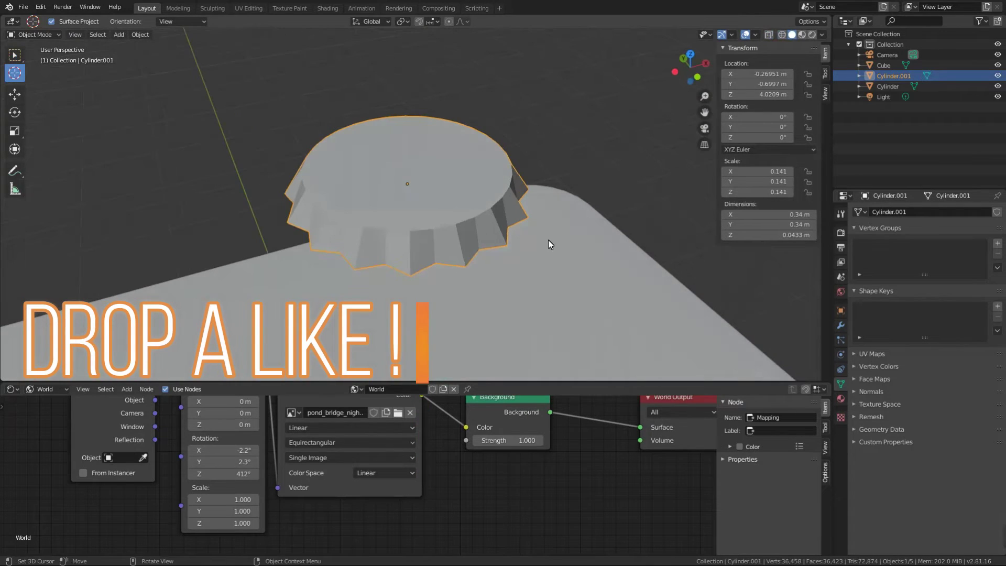
Add a Subdivision Surface modifier to the cap and insert an edge loop near its top rim
click(840, 325)
click(873, 212)
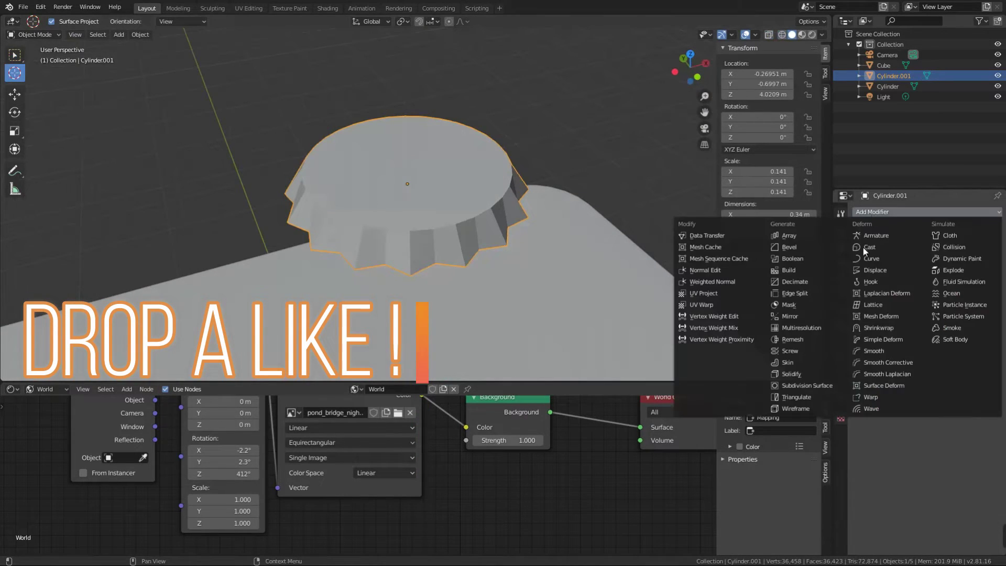
click(826, 382)
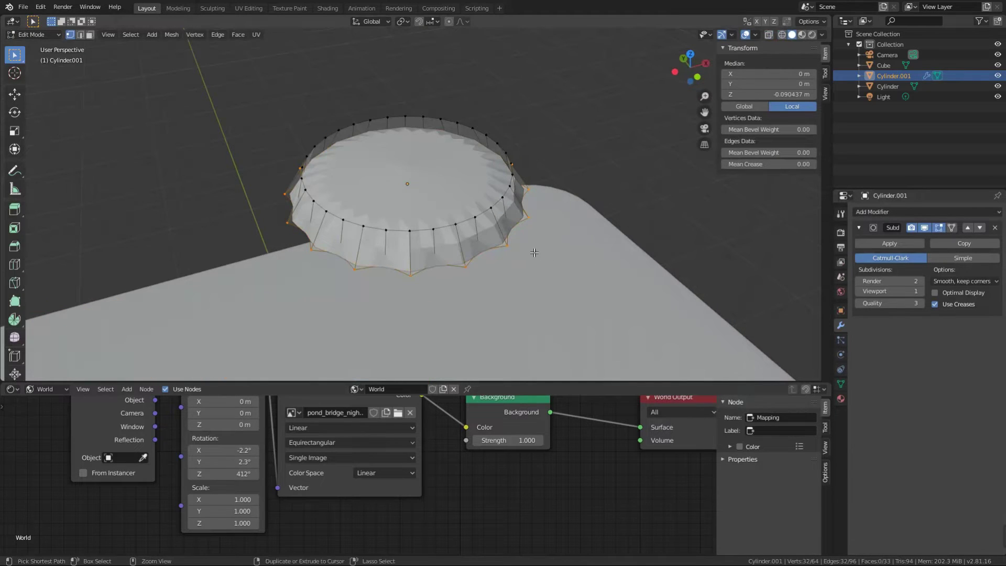
key(ctrl+r)
click(461, 258)
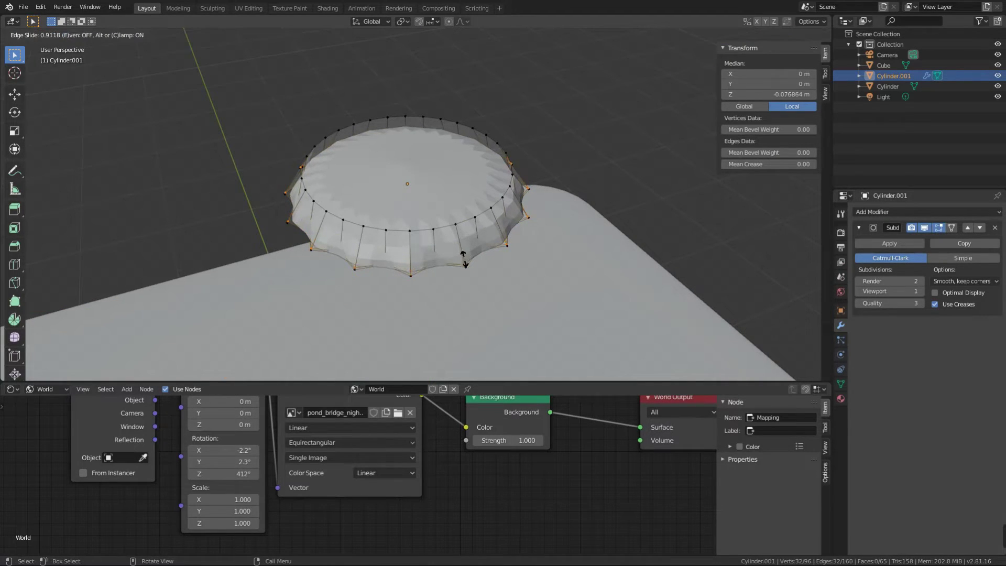
click(469, 278)
key(Tab)
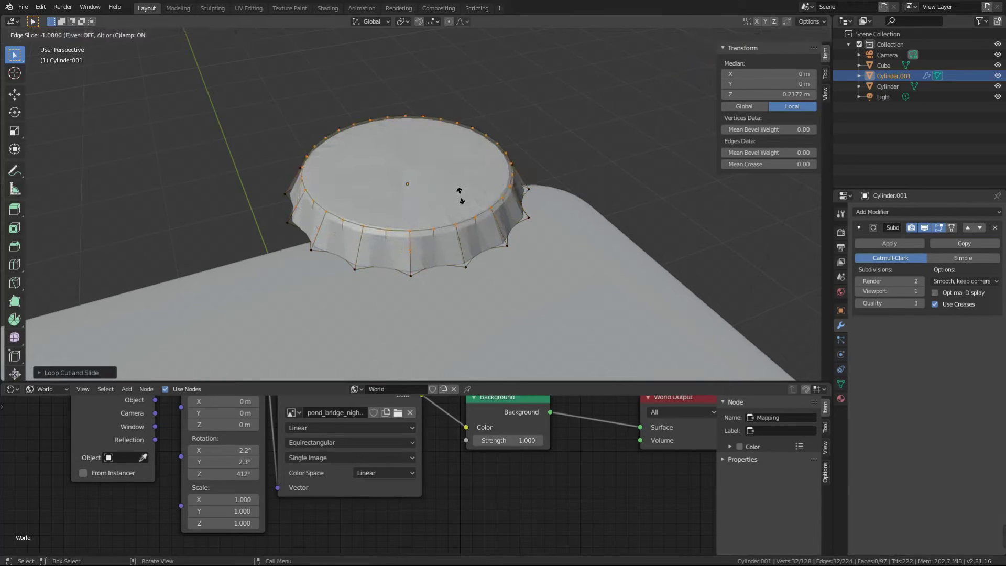
Raise the modifier's viewport subdivisions to 2 and shade the cap smooth
middle_drag(465, 229, 507, 191)
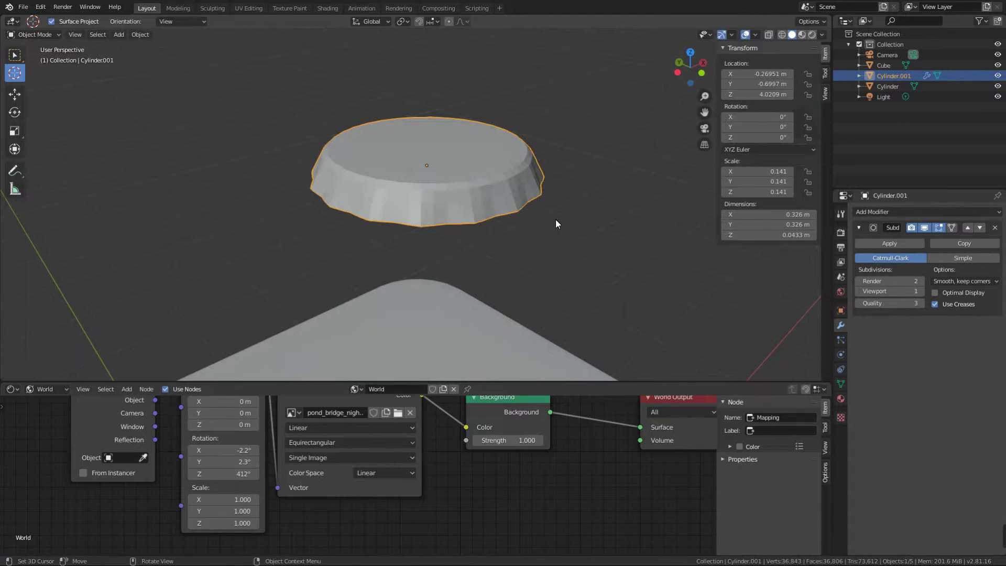
middle_drag(556, 219, 571, 283)
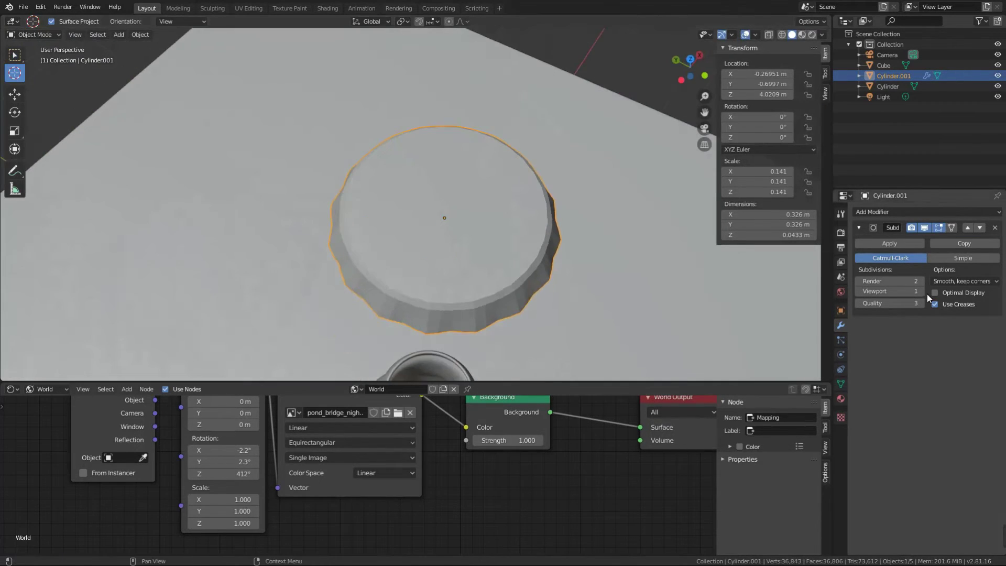
click(920, 290)
mouse_move(631, 252)
middle_down()
mouse_move(600, 275)
mouse_move(603, 231)
middle_up()
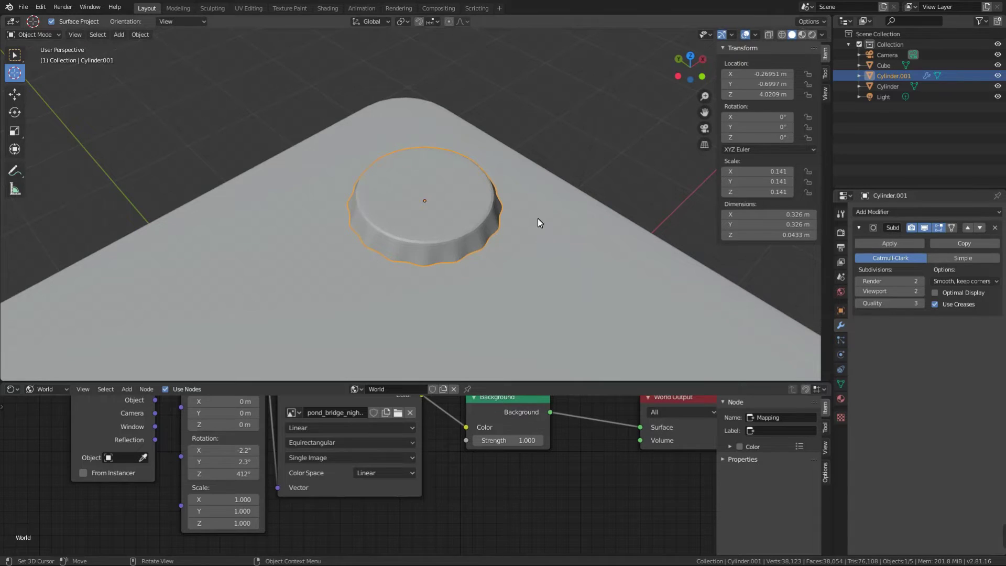
middle_drag(538, 218, 550, 254)
key(alt+a)
middle_drag(559, 219, 489, 214)
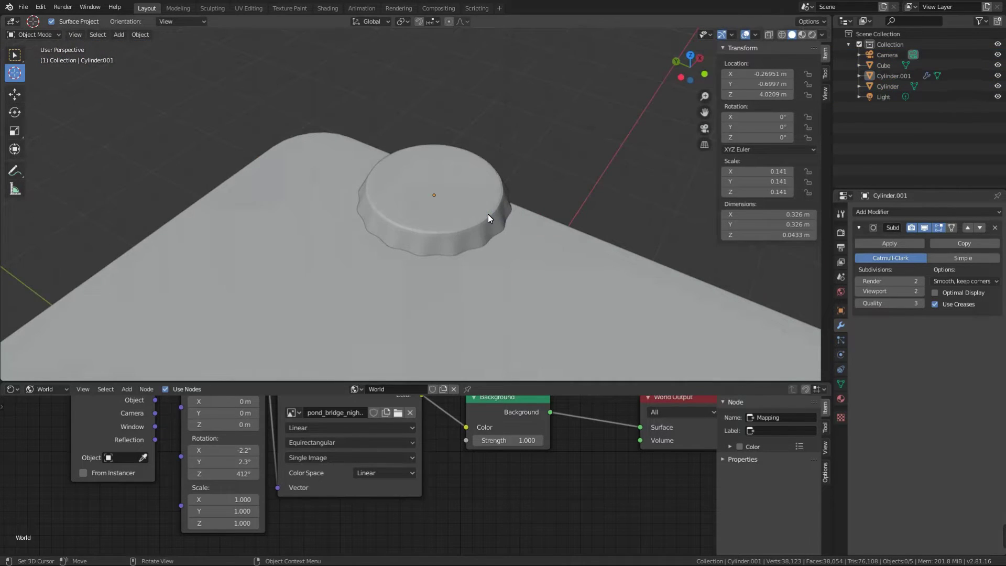
right_click(484, 214)
click(489, 213)
Select the cap, apply its Subdivision Surface modifier to the mesh, and view it from the top
click(14, 94)
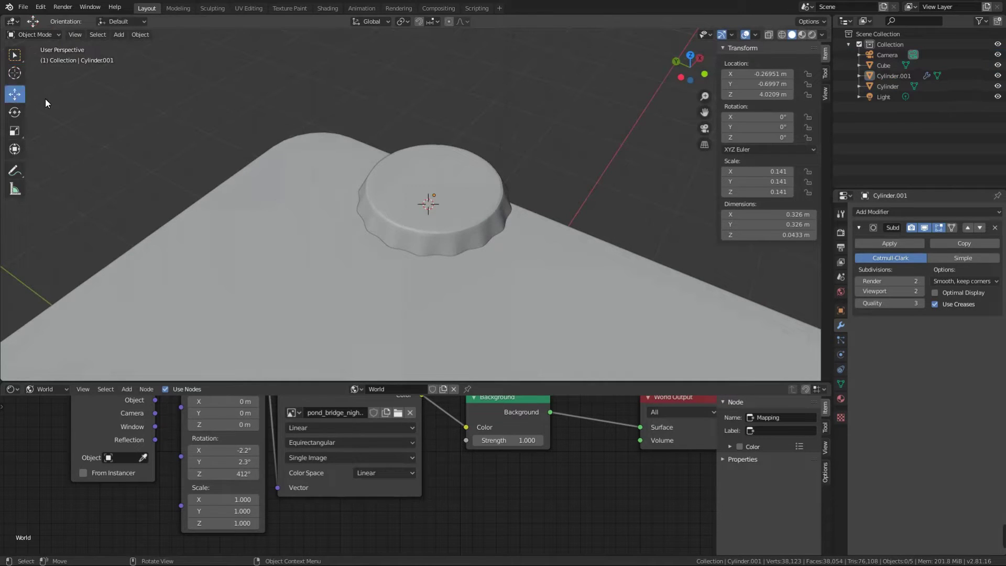
click(449, 199)
scroll(495, 228, up, 2)
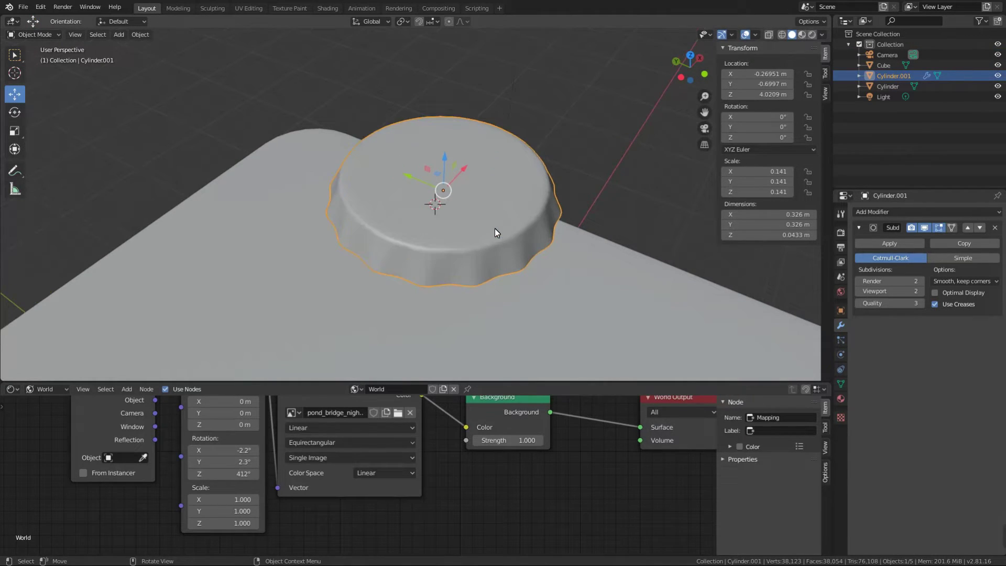
key(ctrl+x)
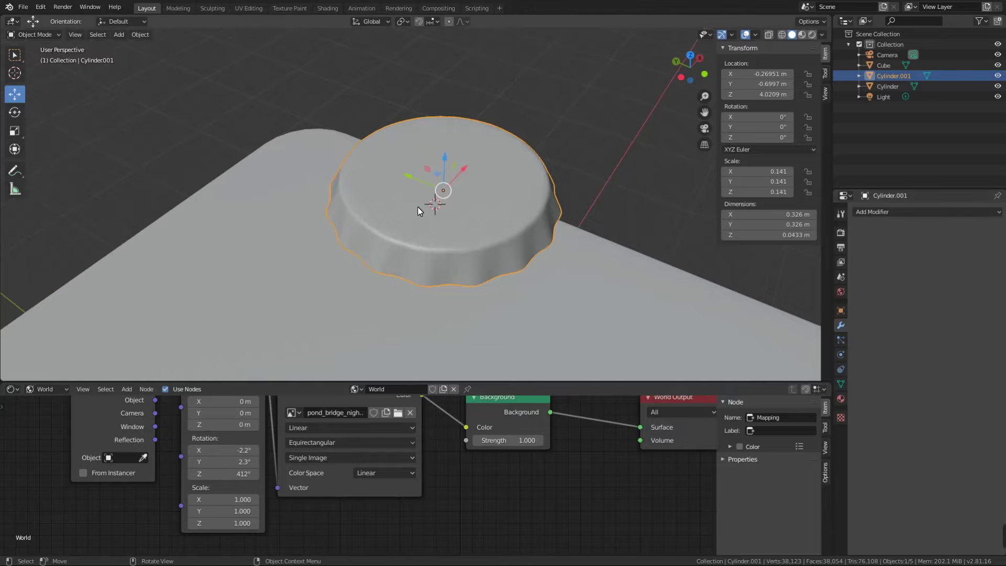
scroll(425, 207, up, 2)
key(KP_7)
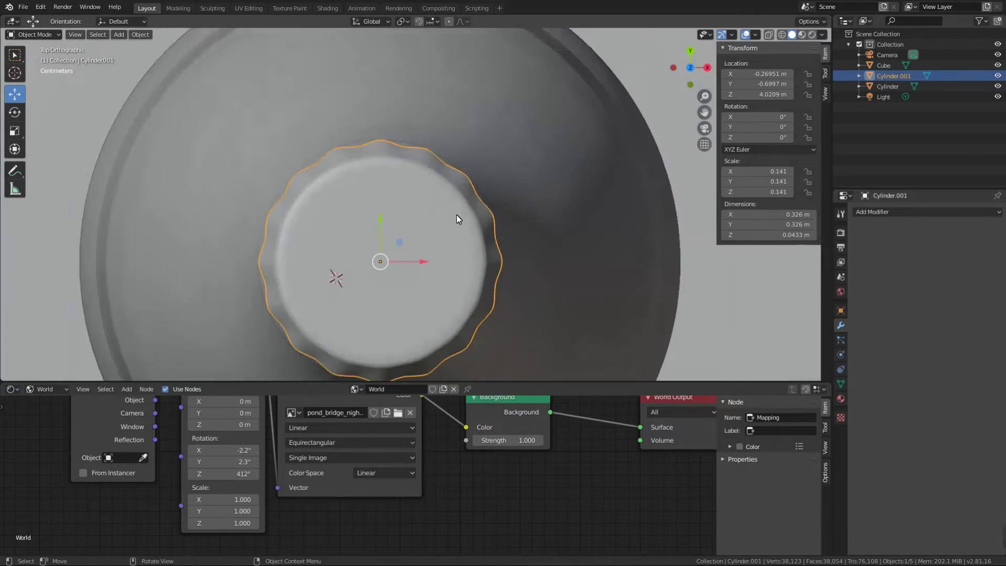
Switch the node editor from World to the cap's Object shader nodes
scroll(457, 215, down, 3)
middle_drag(371, 475, 404, 505)
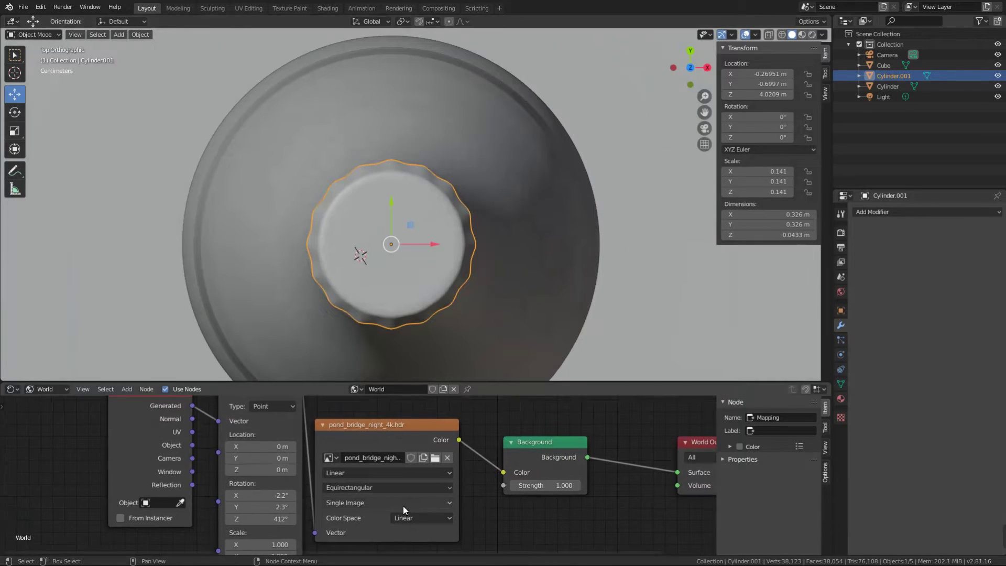
click(50, 389)
click(64, 402)
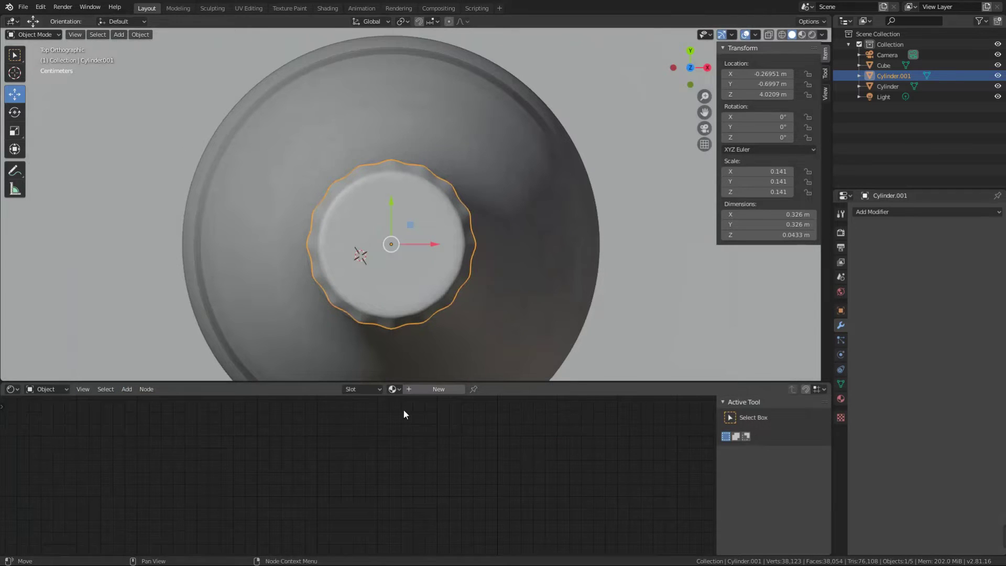
Create a new cap material with an Image Texture of 2-coca-cola.jpg feeding Base Color
click(438, 389)
key(shift+a)
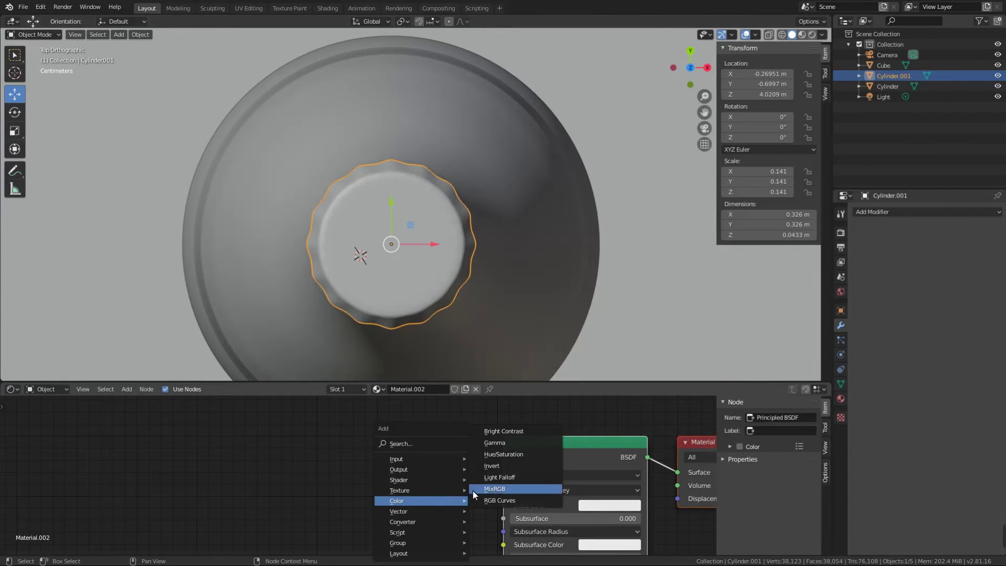
mouse_move(400, 490)
click(502, 397)
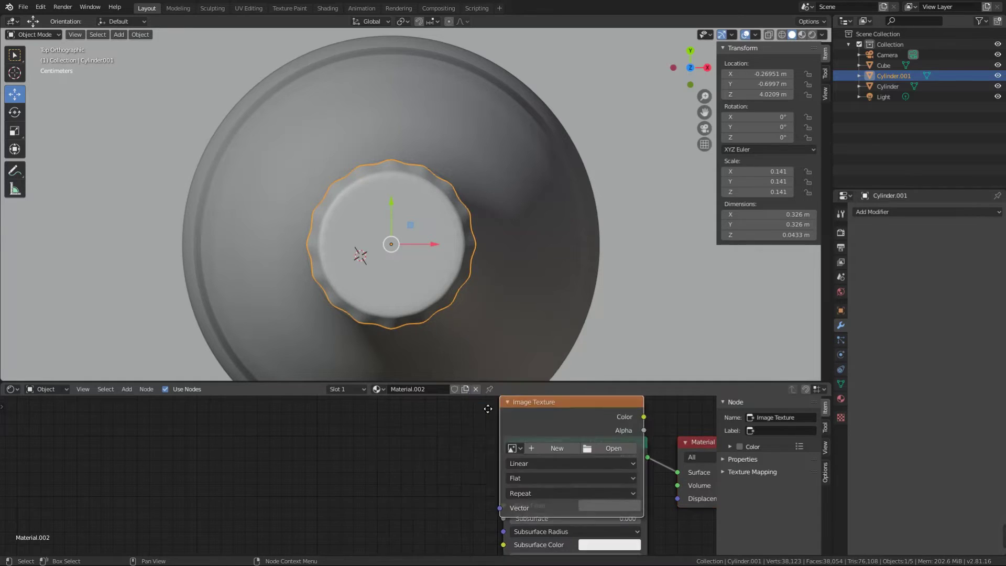
drag(410, 454, 503, 506)
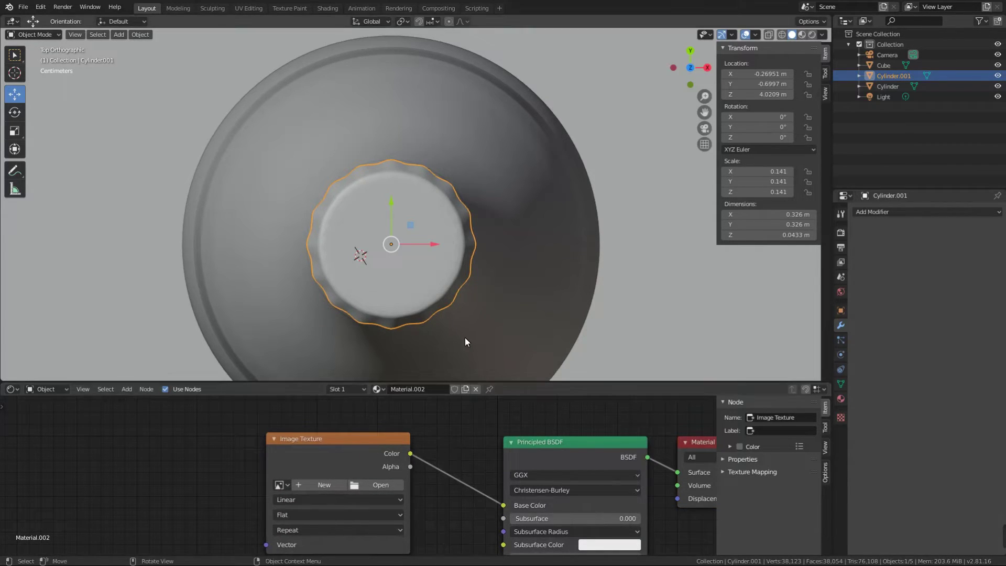
click(279, 484)
click(351, 493)
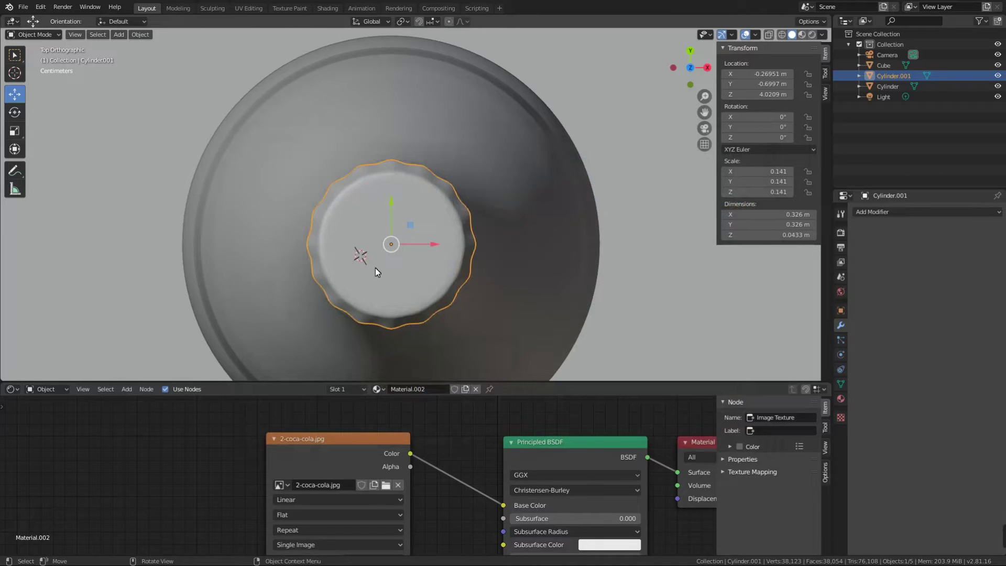
Switch the viewport to Material Preview and go to the UV Editing workspace
key(z)
click(381, 336)
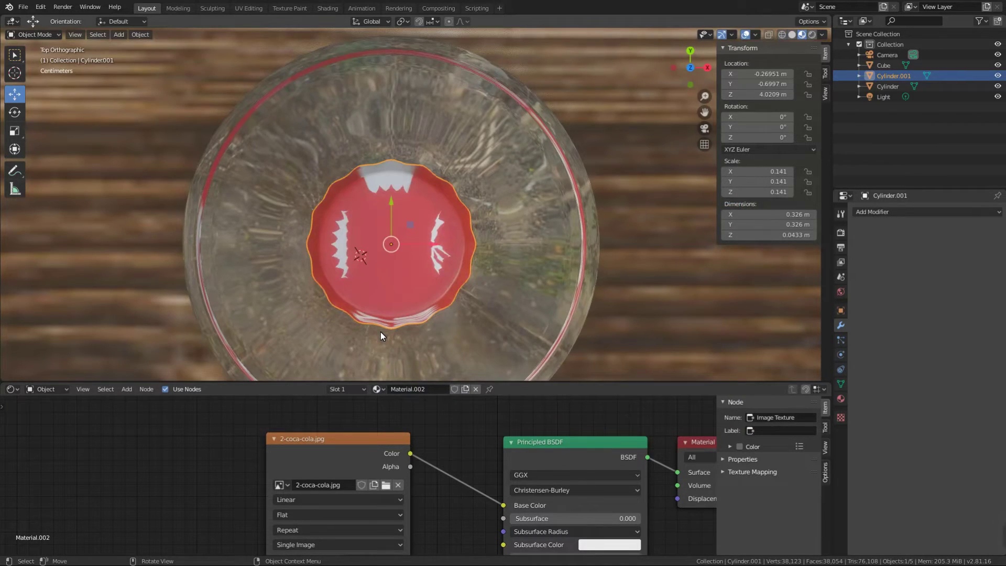
scroll(388, 318, up, 1)
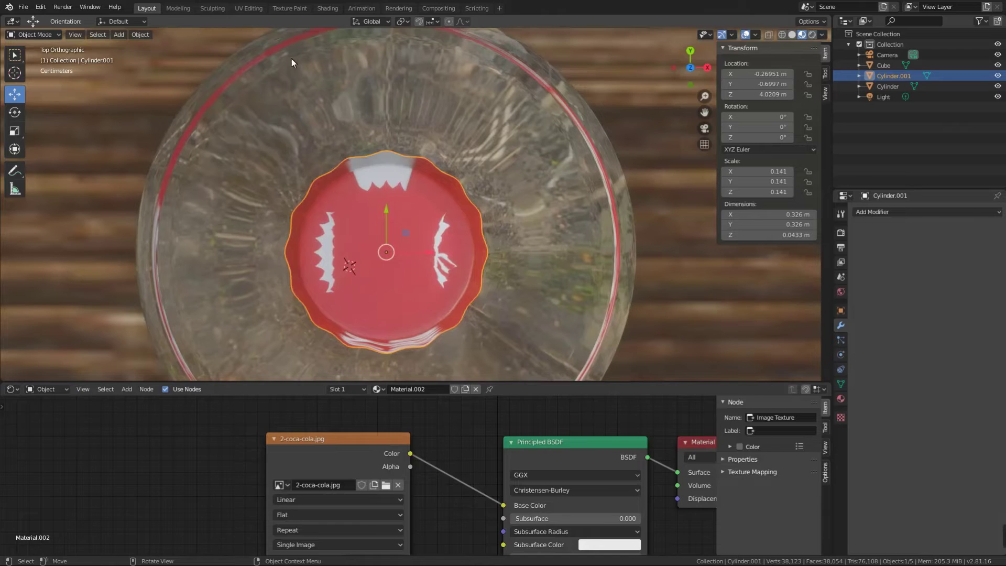
click(247, 8)
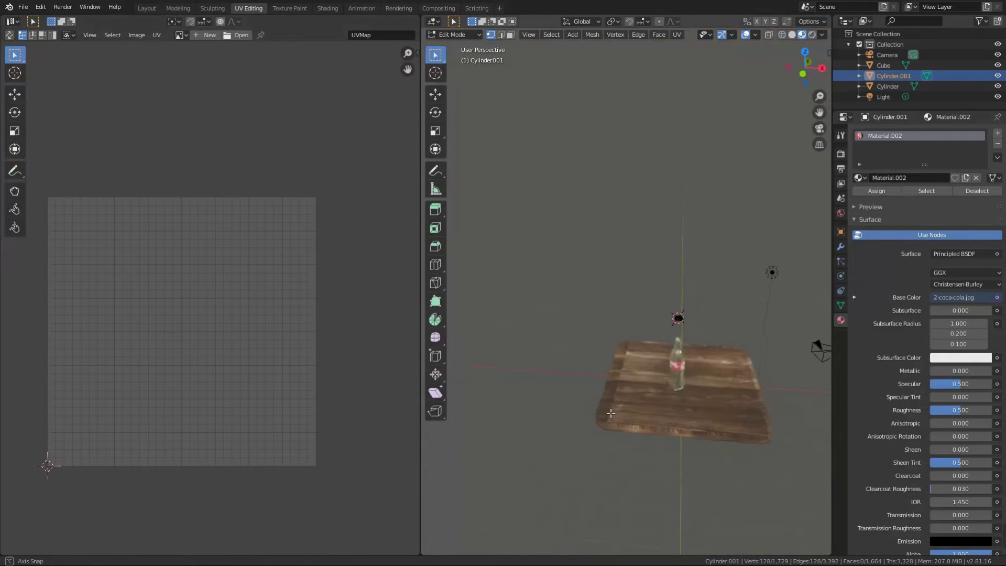
From top view, select the whole cap mesh and unwrap it
scroll(611, 413, up, 1)
key(KP_7)
scroll(643, 328, up, 3)
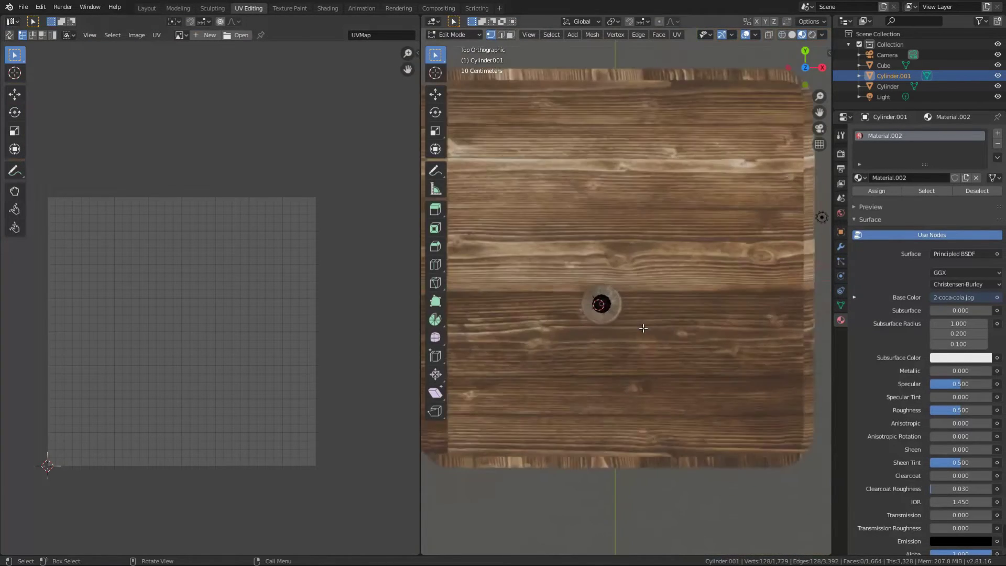
scroll(629, 330, up, 5)
scroll(618, 335, up, 4)
scroll(602, 343, up, 4)
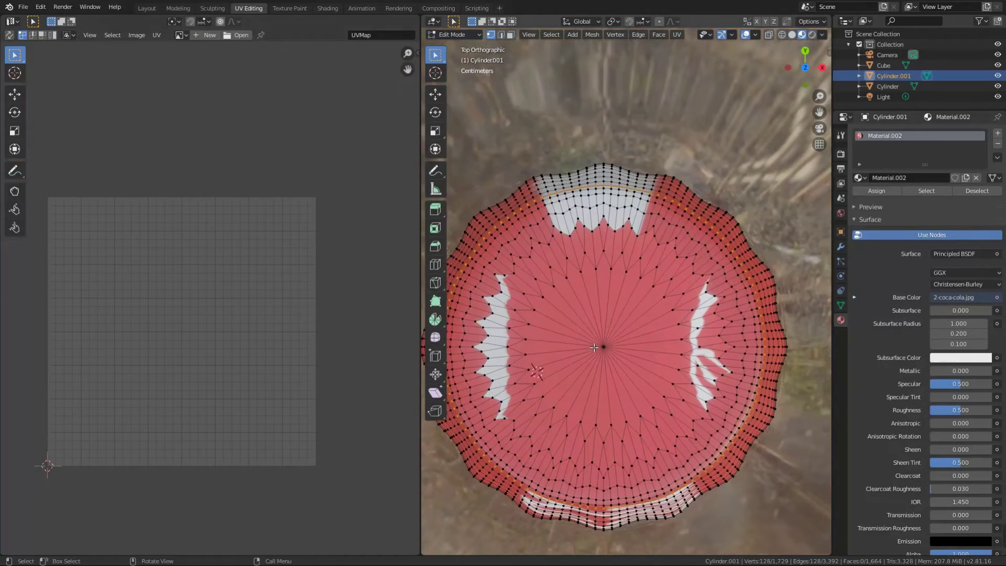
key(a)
key(u)
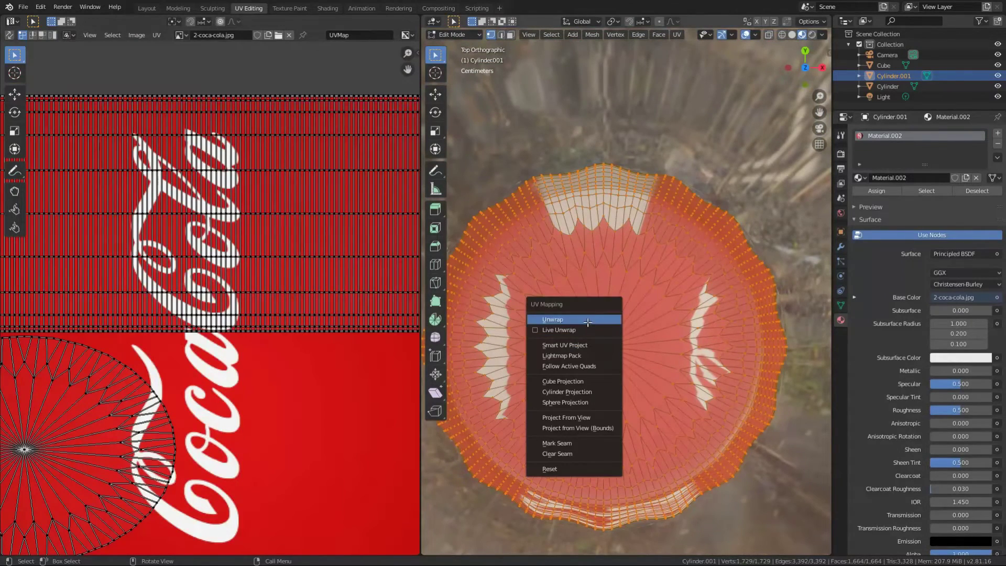
click(588, 322)
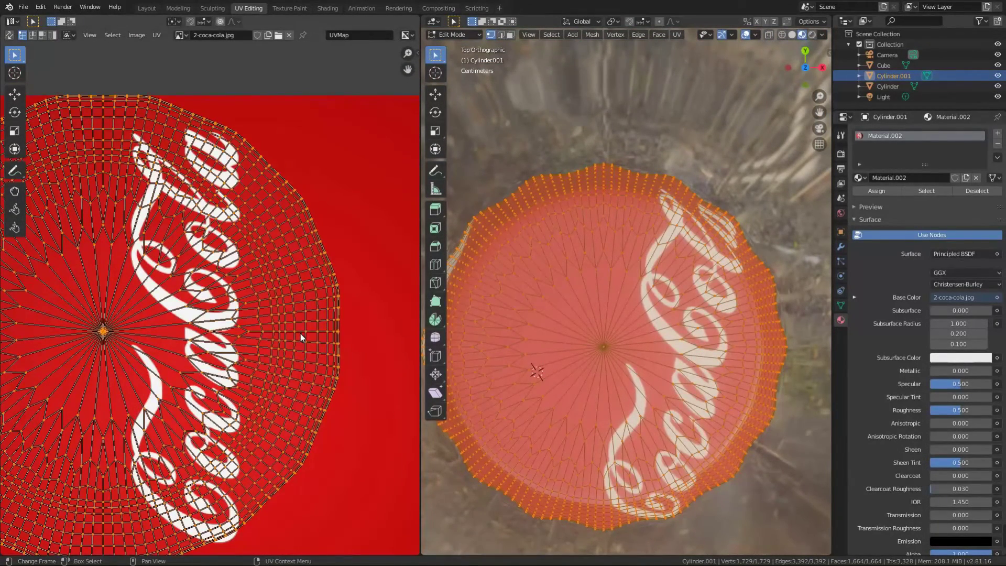
Move and scale the cap's UV island over the logo, then check it in Object Mode
key(g)
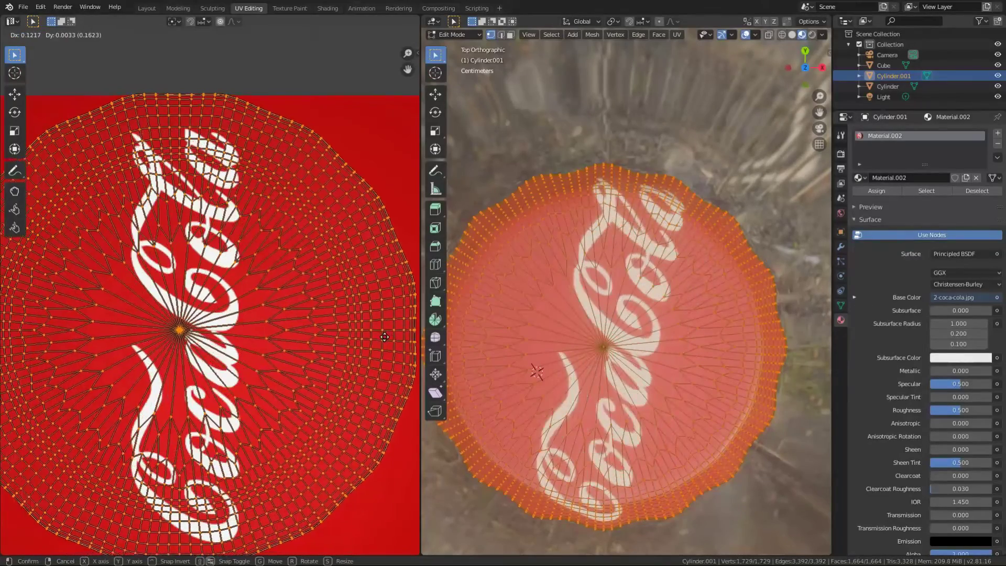
click(384, 337)
key(s)
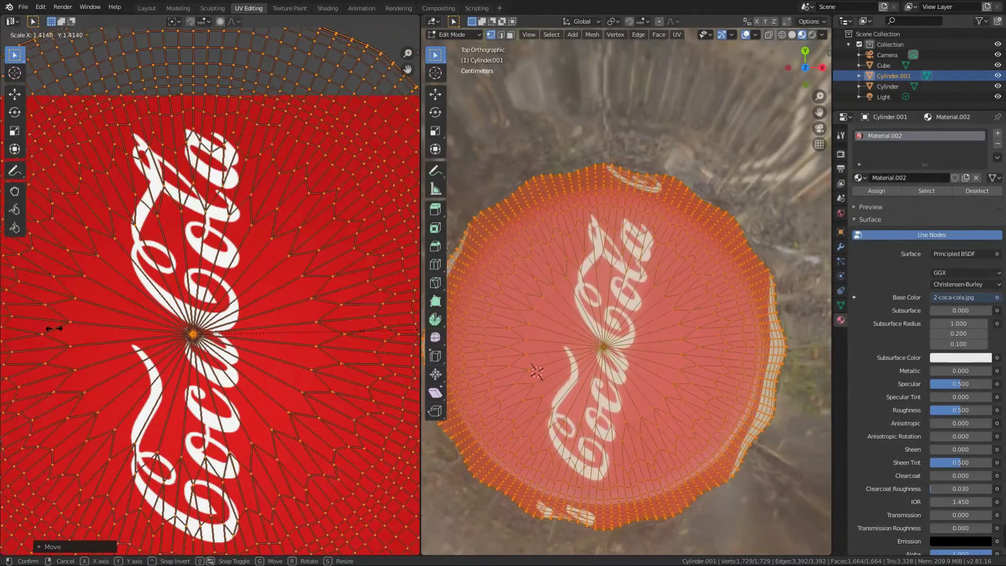
click(315, 330)
mouse_move(488, 356)
middle_down()
mouse_move(781, 284)
mouse_move(765, 251)
middle_up()
key(Tab)
mouse_move(729, 279)
middle_down()
mouse_move(733, 294)
mouse_move(703, 283)
mouse_move(634, 323)
middle_up()
scroll(749, 325, up, 3)
scroll(634, 323, up, 1)
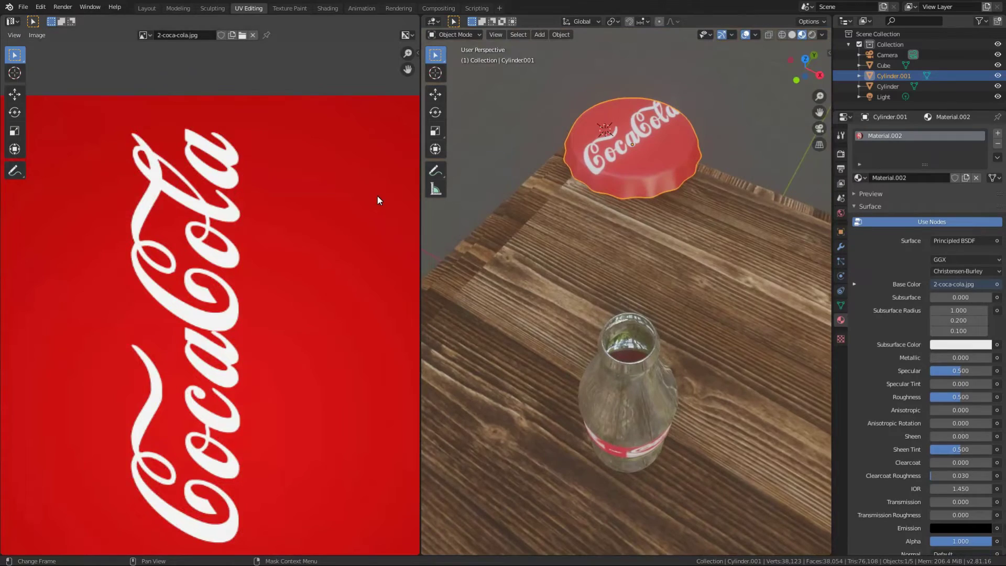
Rescale the cap's UV island twice, checking the Coca-Cola lettering fit in Object Mode each time
key(Tab)
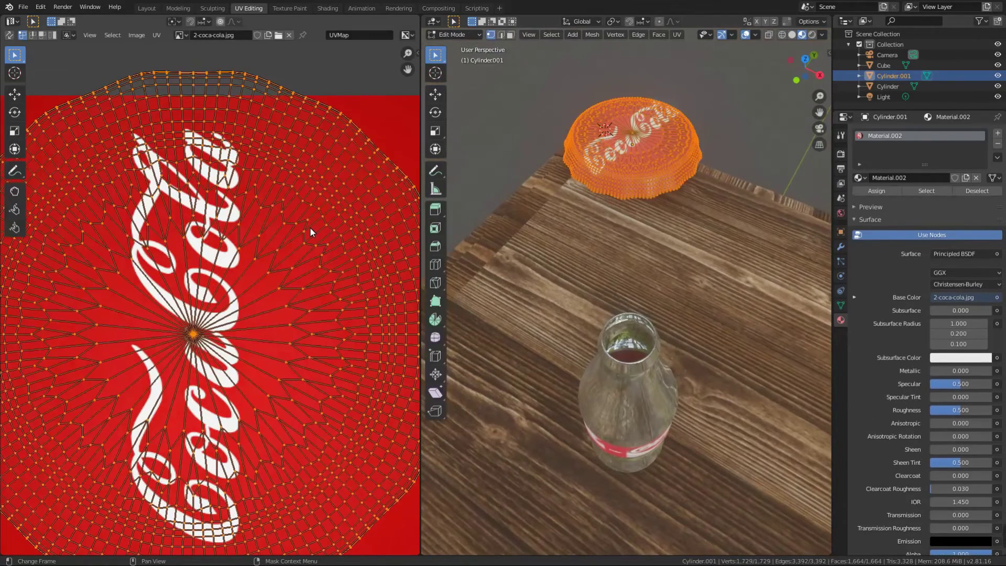
key(s)
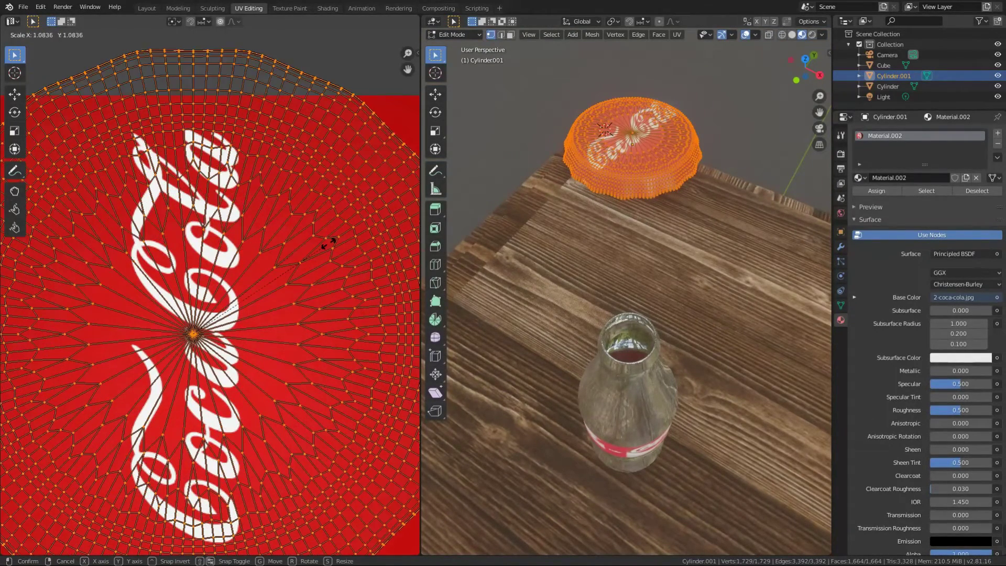
click(329, 242)
key(Tab)
mouse_move(655, 253)
middle_down()
mouse_move(621, 212)
mouse_move(606, 253)
middle_up()
key(Tab)
key(s)
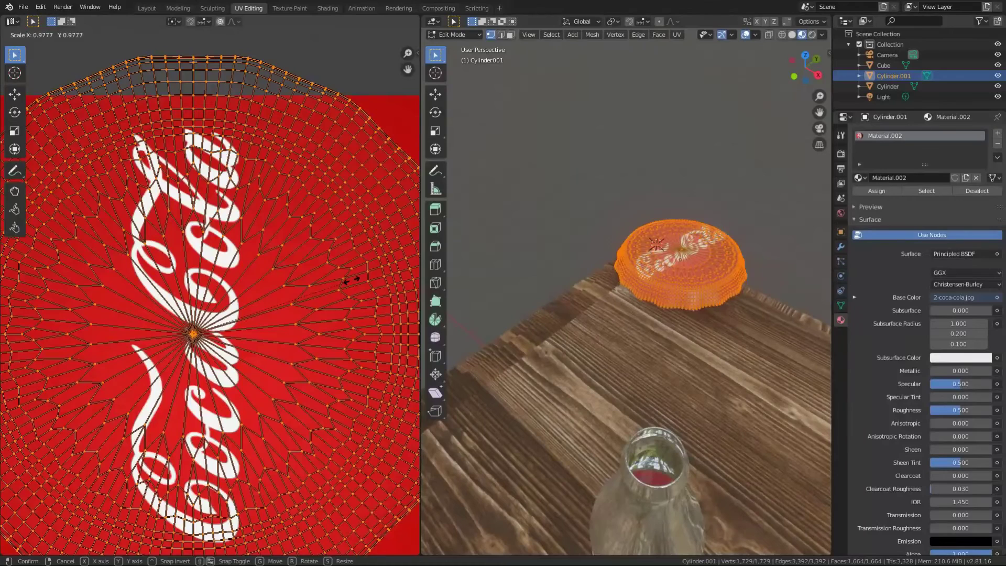
click(354, 281)
key(Tab)
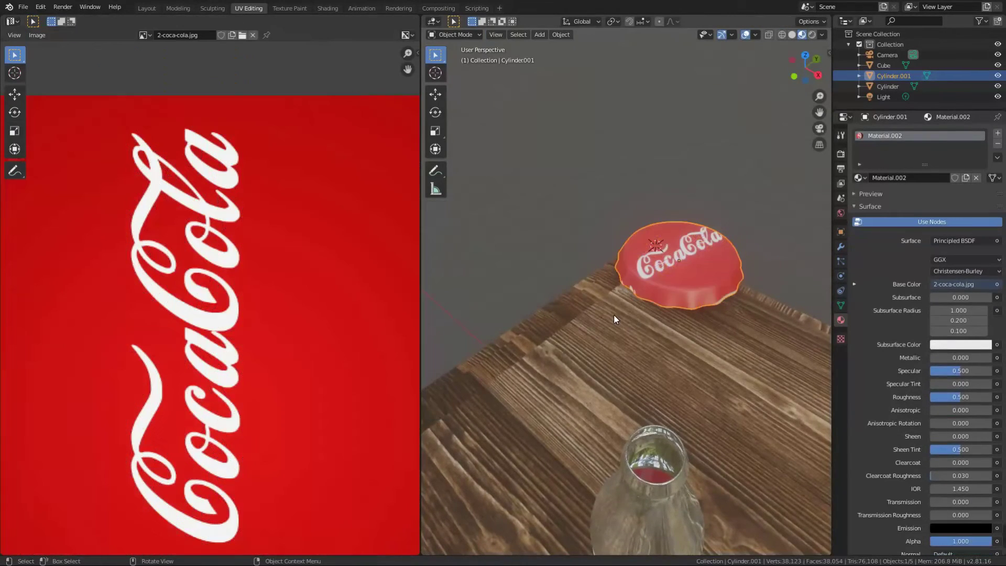
mouse_move(614, 314)
middle_down()
mouse_move(616, 351)
mouse_move(634, 317)
mouse_move(622, 331)
middle_up()
From front view, scale the cap along Z to adjust its height
key(KP_1)
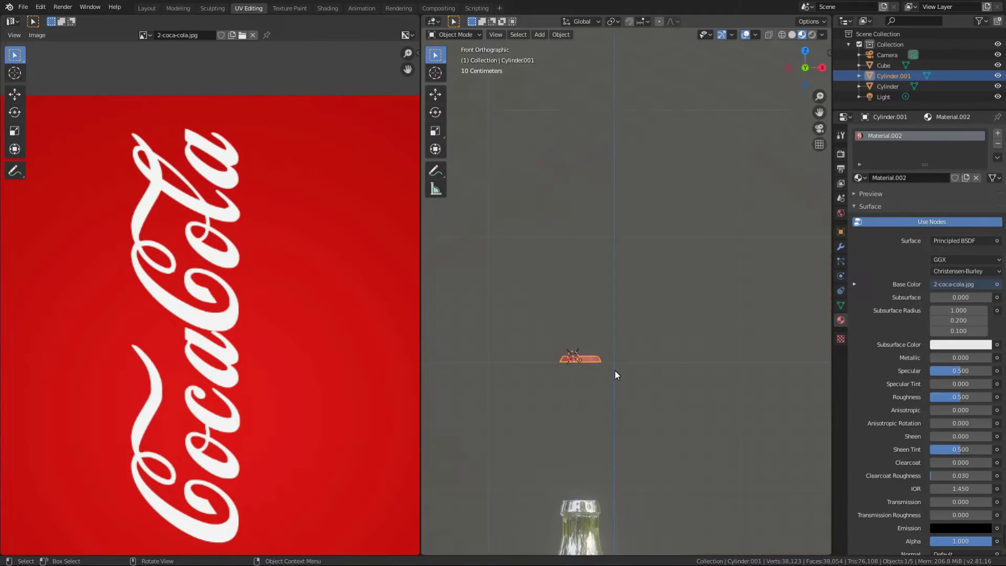
mouse_move(615, 370)
shift+middle_down()
mouse_move(631, 304)
mouse_move(630, 208)
shift+middle_up()
scroll(630, 209, down, 2)
key(s)
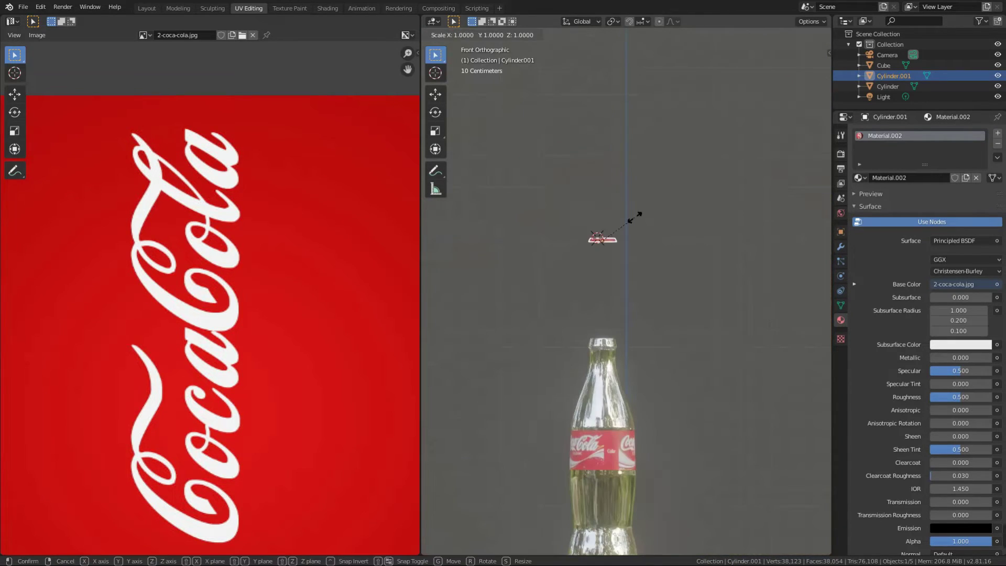
key(z)
click(642, 218)
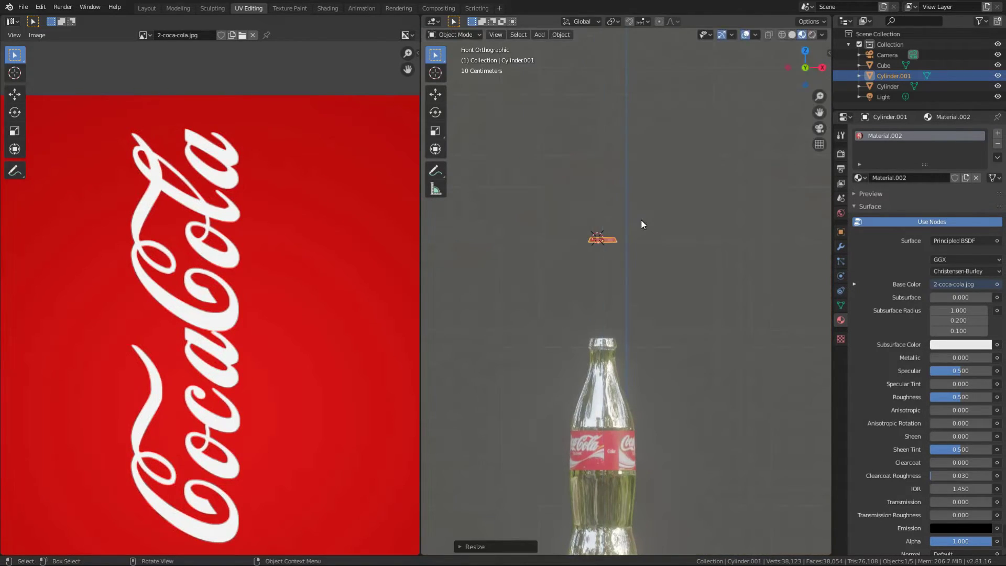
Move the cap onto the wooden table beside the bottle
scroll(640, 219, up, 5)
scroll(619, 197, down, 5)
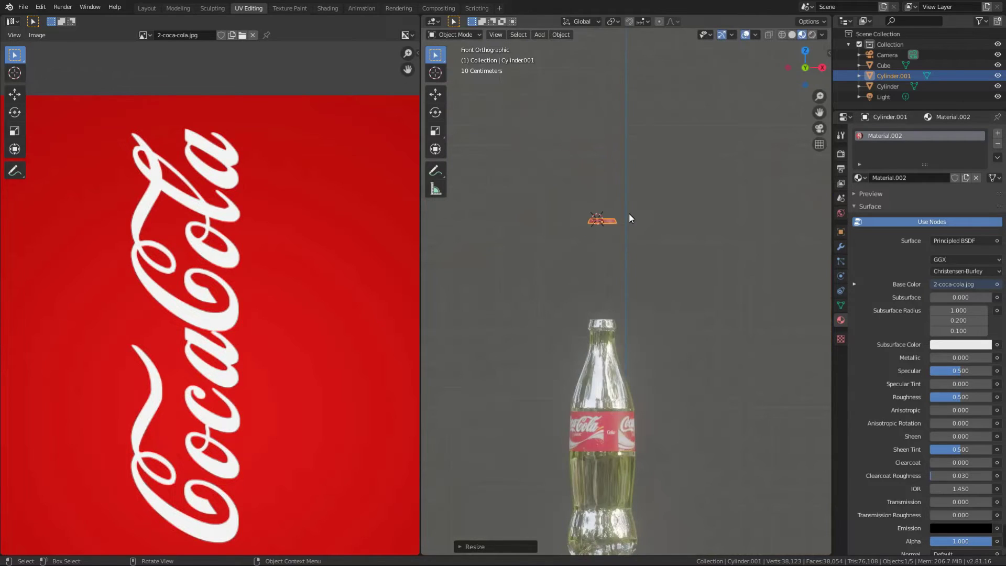
key(g)
click(634, 467)
shift+middle_drag(641, 386, 642, 316)
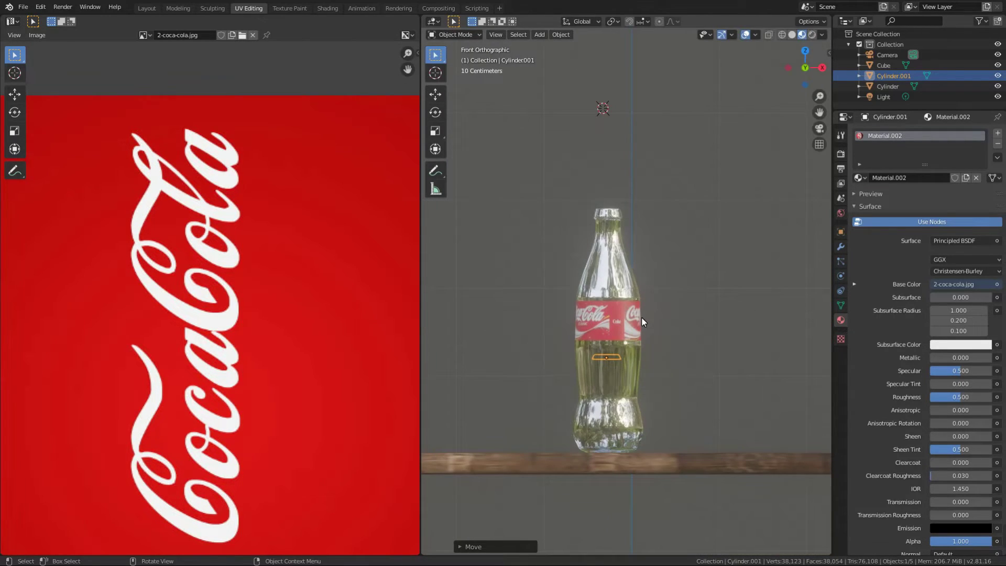
key(g)
click(628, 423)
middle_drag(628, 422, 635, 422)
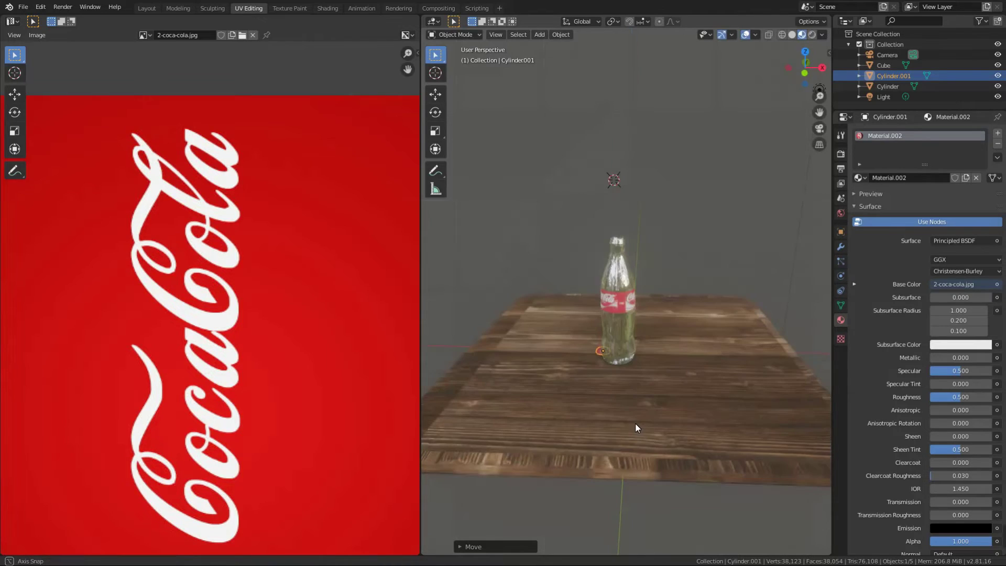
scroll(635, 423, up, 3)
key(g)
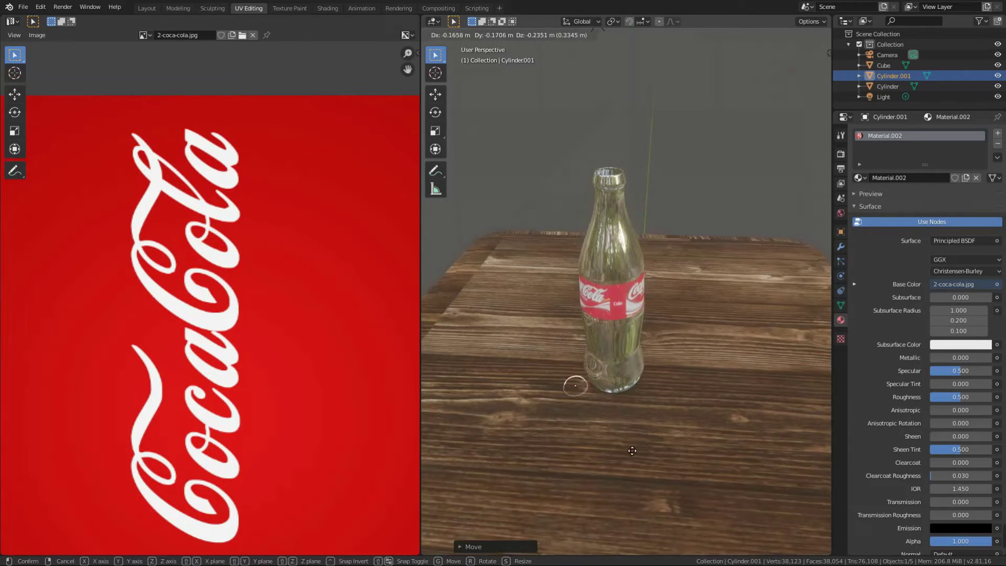
click(630, 445)
Move the cap along Z so it rests at table height
scroll(631, 426, up, 2)
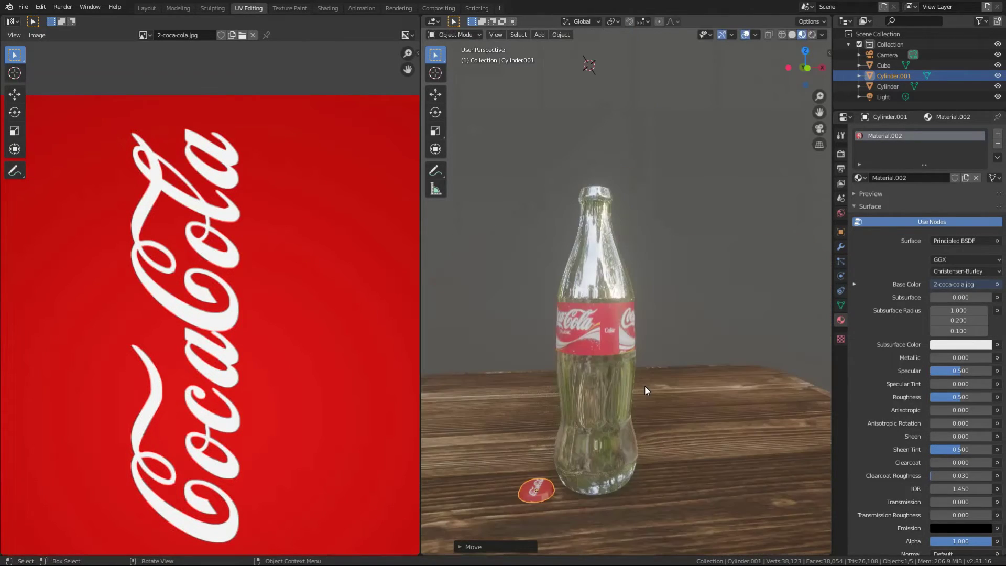
scroll(645, 386, up, 2)
scroll(680, 306, up, 2)
scroll(655, 367, up, 2)
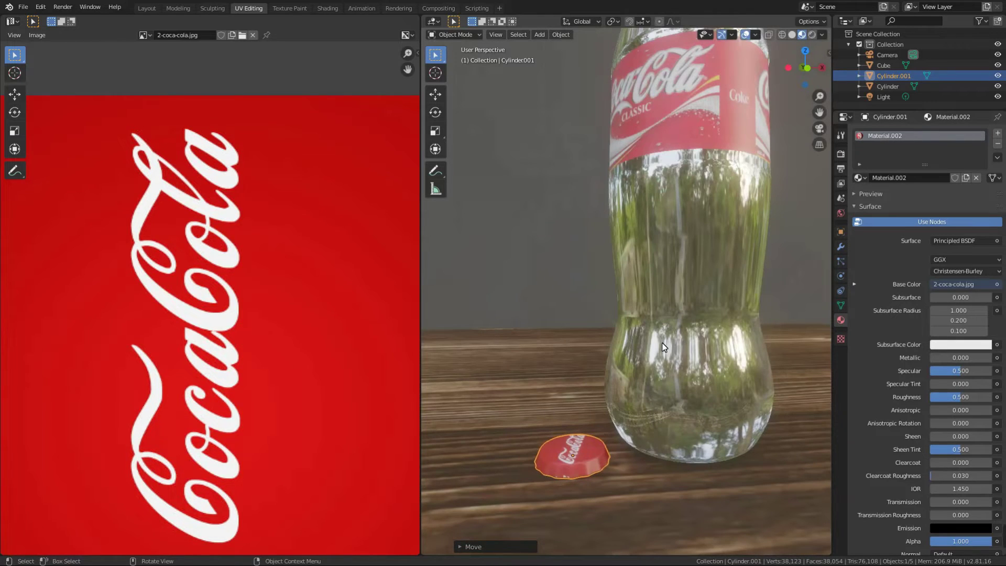
key(g)
key(z)
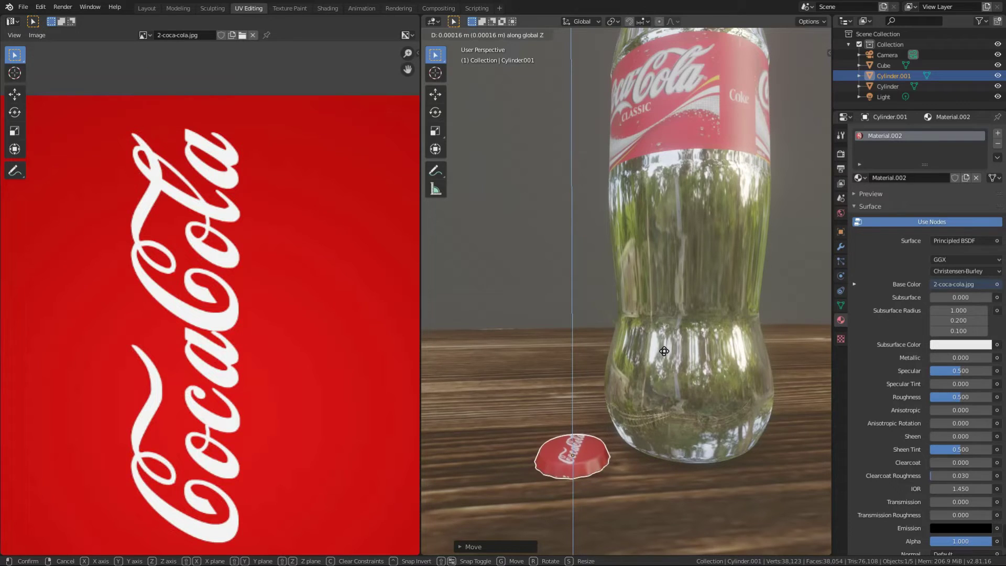
click(663, 351)
Rotate the cap about Z so its logo faces the camera
key(r)
key(z)
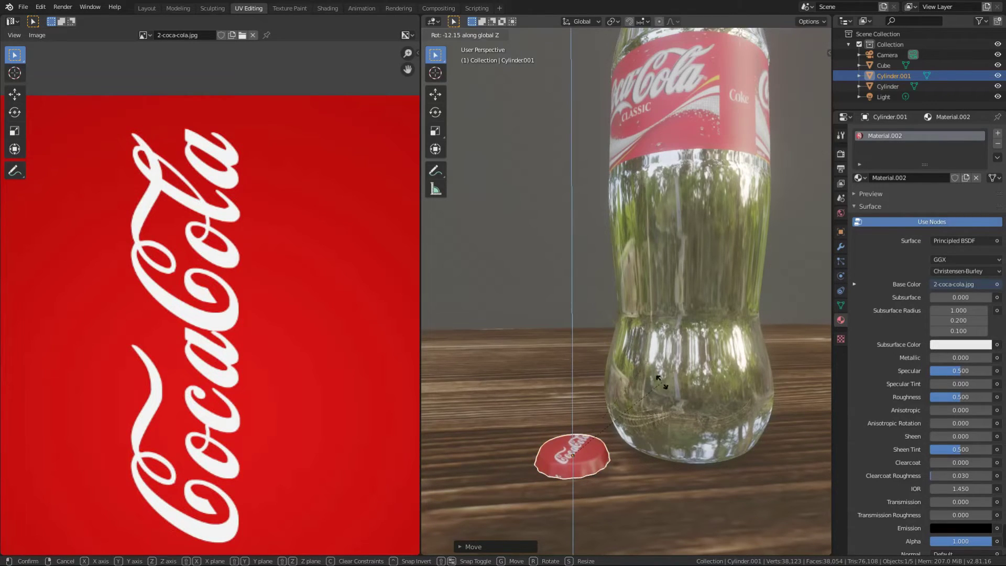
click(643, 451)
click(589, 441)
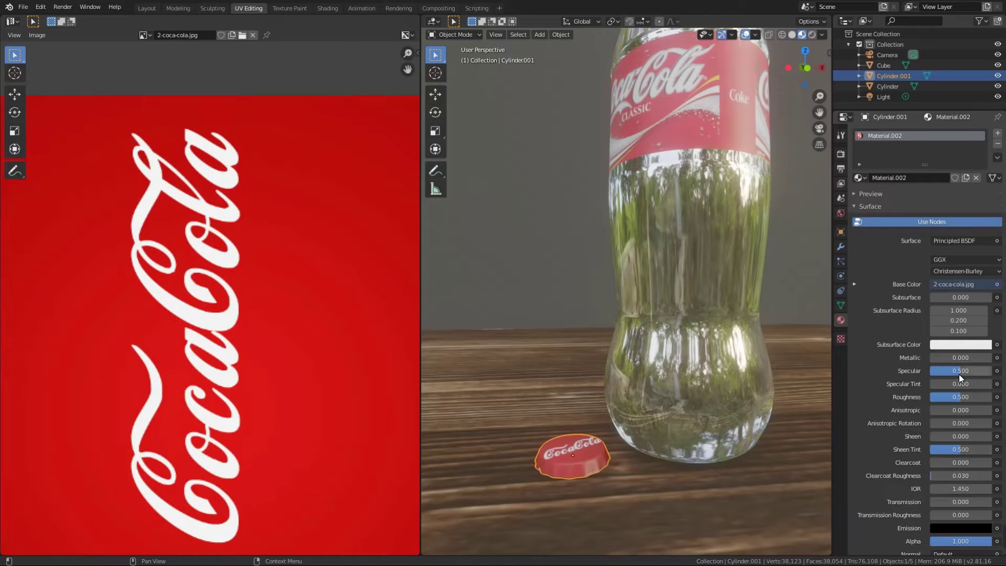
Drop the cap's roughness, then lower the etiket label's Specular to 0.317 and Roughness to about 0.27
drag(964, 397, 917, 395)
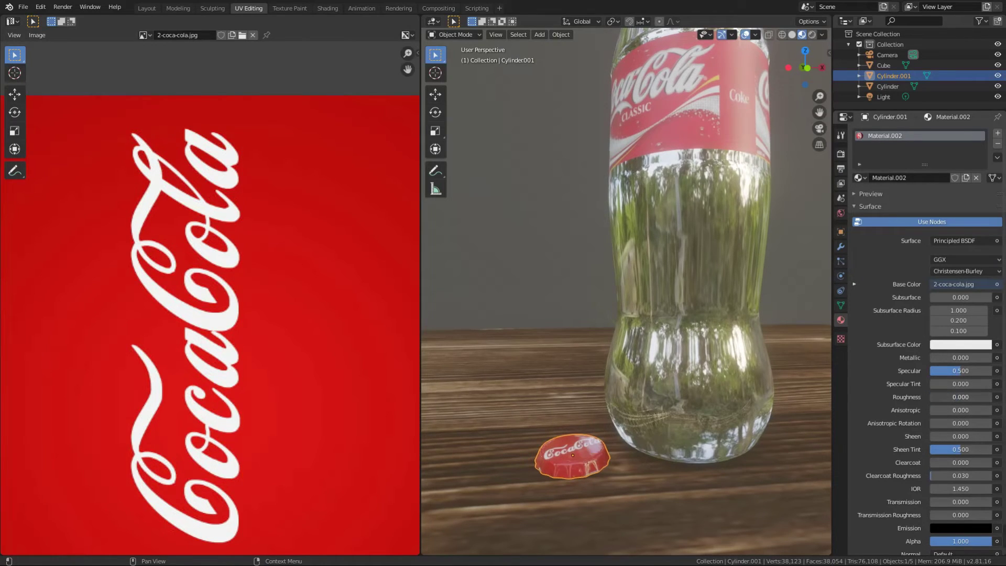
click(744, 382)
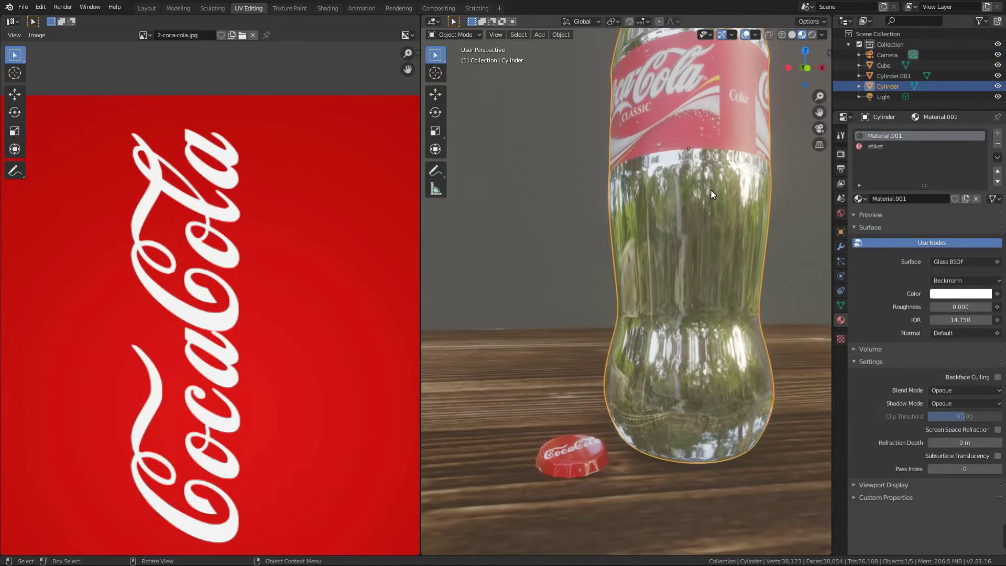
key(Tab)
key(Tab)
click(874, 147)
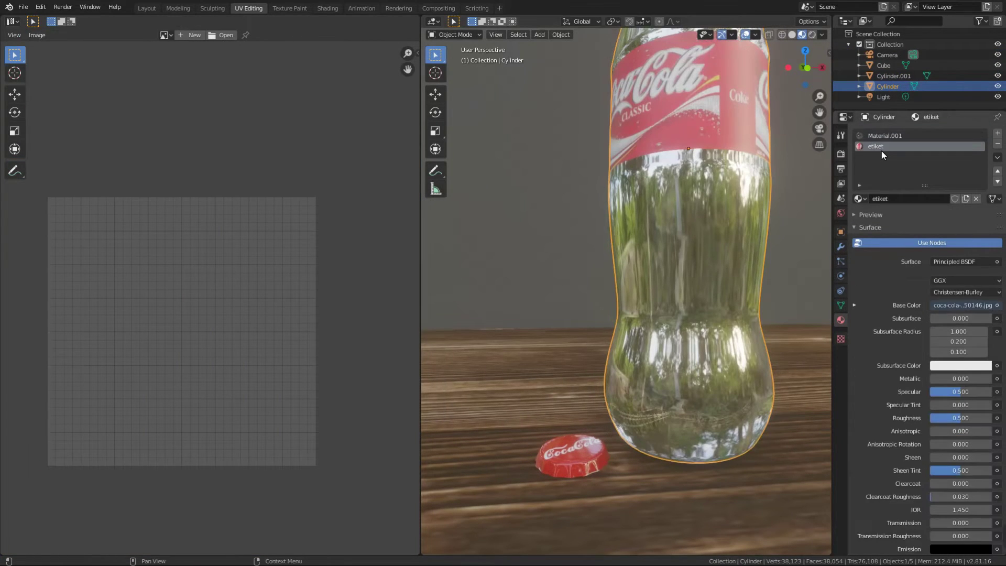
drag(951, 392, 951, 418)
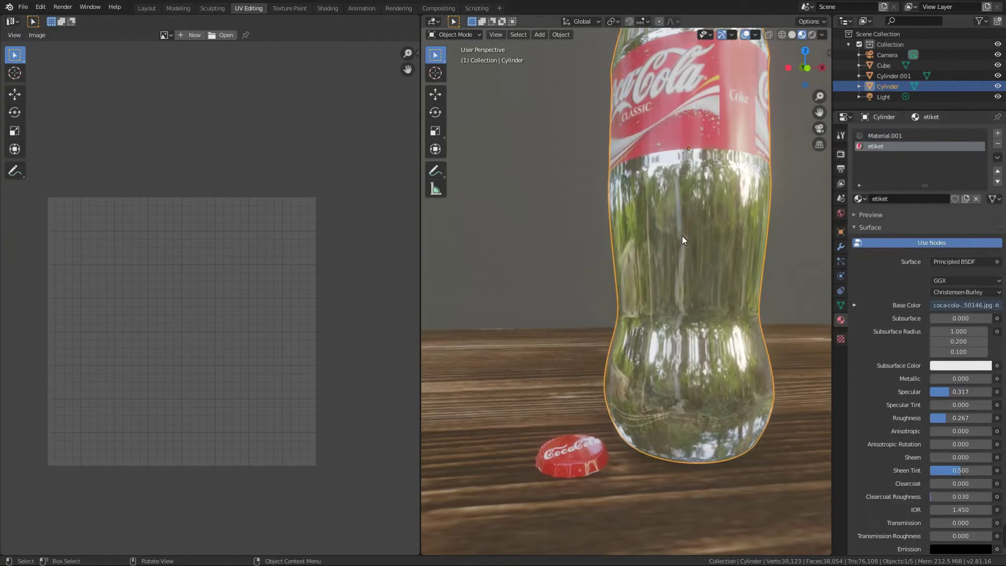
Look through the scene camera, survey the table, and reselect the red bottle cap
mouse_move(682, 235)
middle_down()
mouse_move(643, 249)
mouse_move(665, 236)
middle_up()
key(a)
key(KP_0)
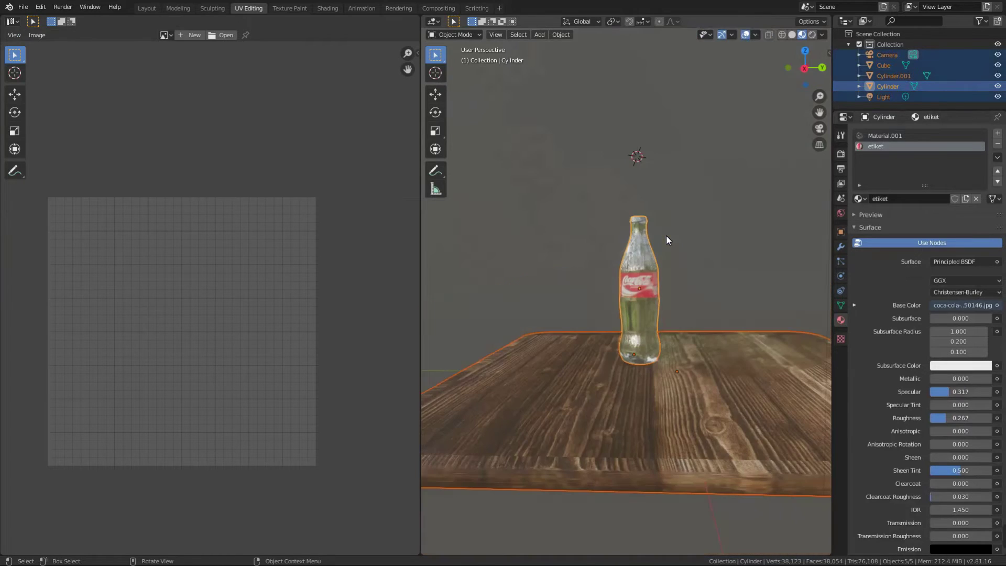
key(alt+a)
middle_drag(663, 243, 683, 362)
scroll(683, 362, down, 2)
scroll(644, 357, up, 2)
click(624, 345)
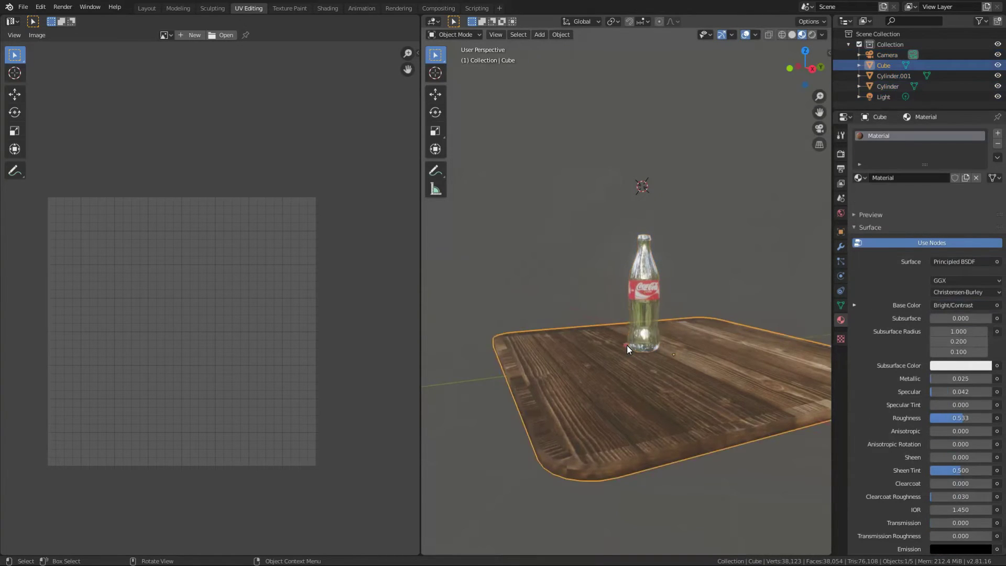
scroll(627, 345, up, 3)
click(624, 367)
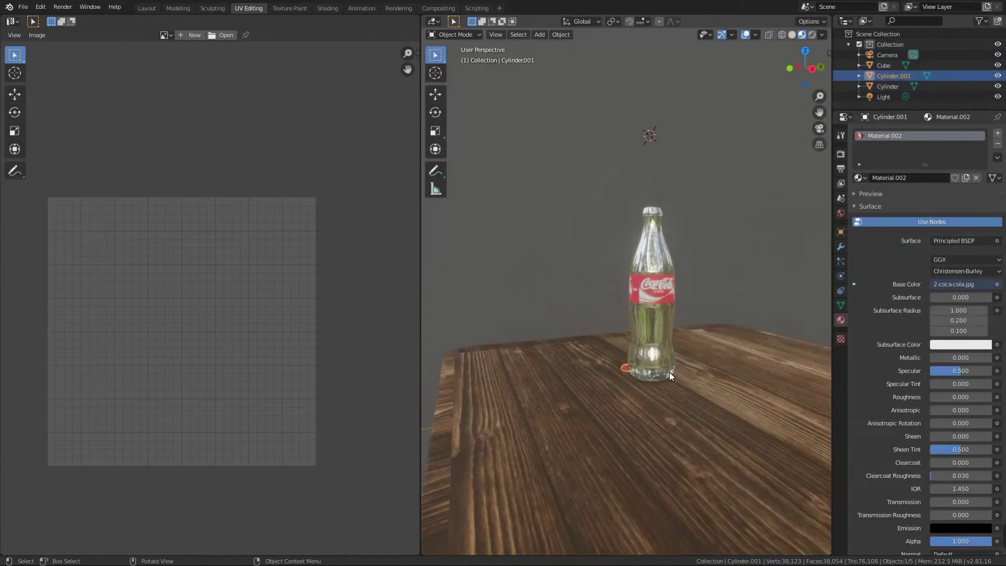
Slide the red cap across the table toward the bottle and check it through the camera
click(431, 95)
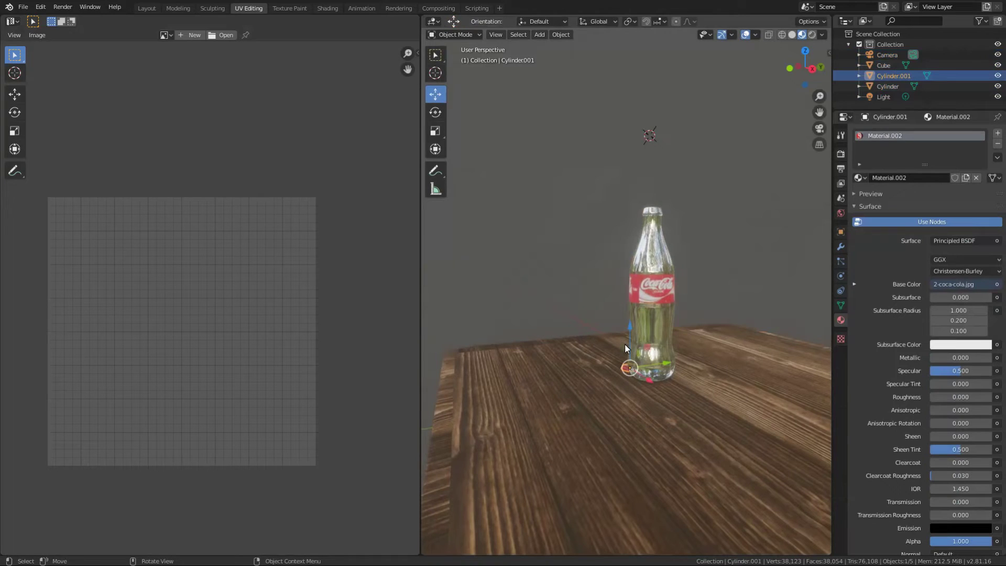
drag(656, 369, 642, 395)
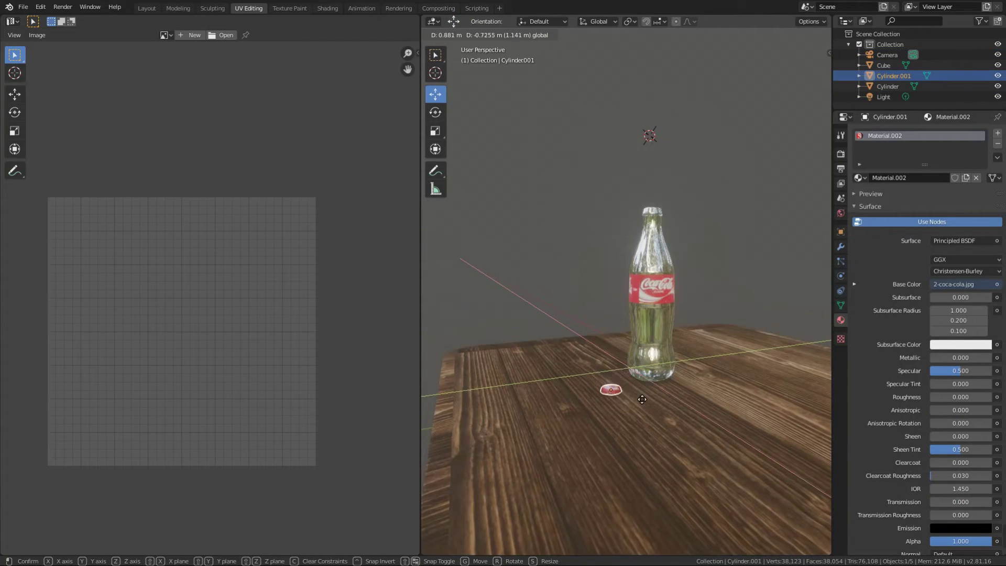
drag(642, 395, 647, 393)
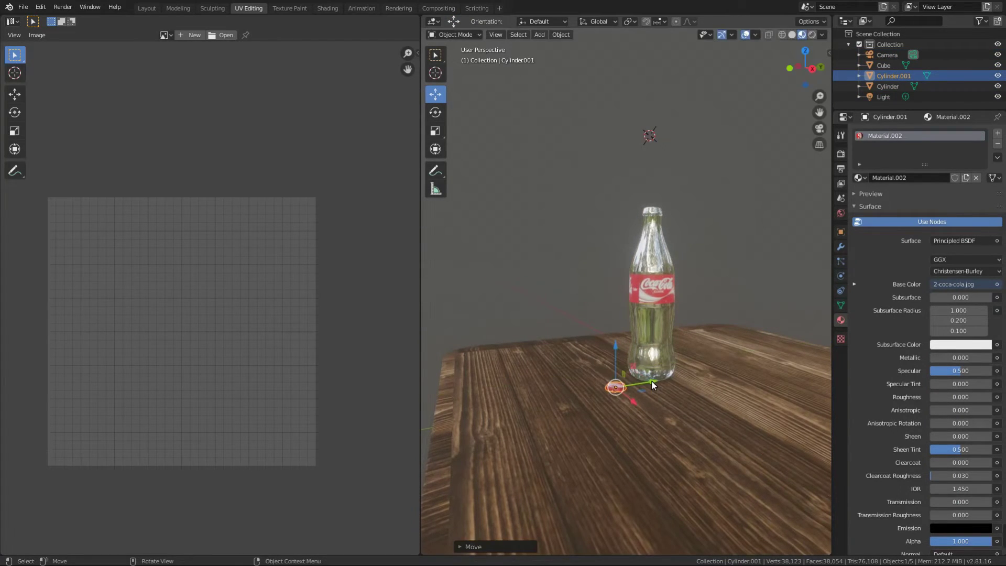
key(KP_0)
key(alt+a)
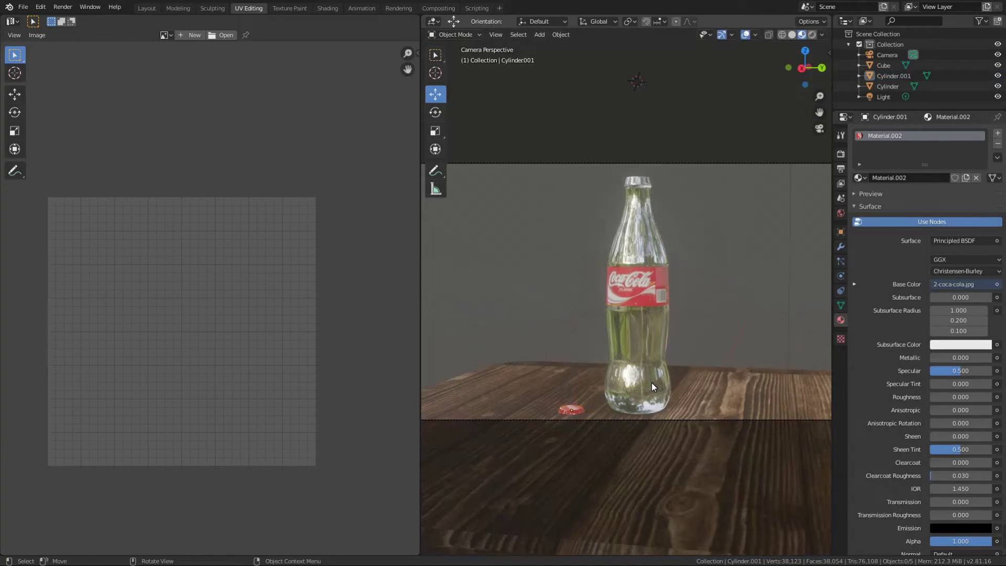
Tilt the cap upright by rotating it about the X axis, then spin it about Z
click(582, 407)
mouse_move(606, 410)
middle_down()
mouse_move(624, 424)
mouse_move(605, 386)
middle_up()
key(r)
key(x)
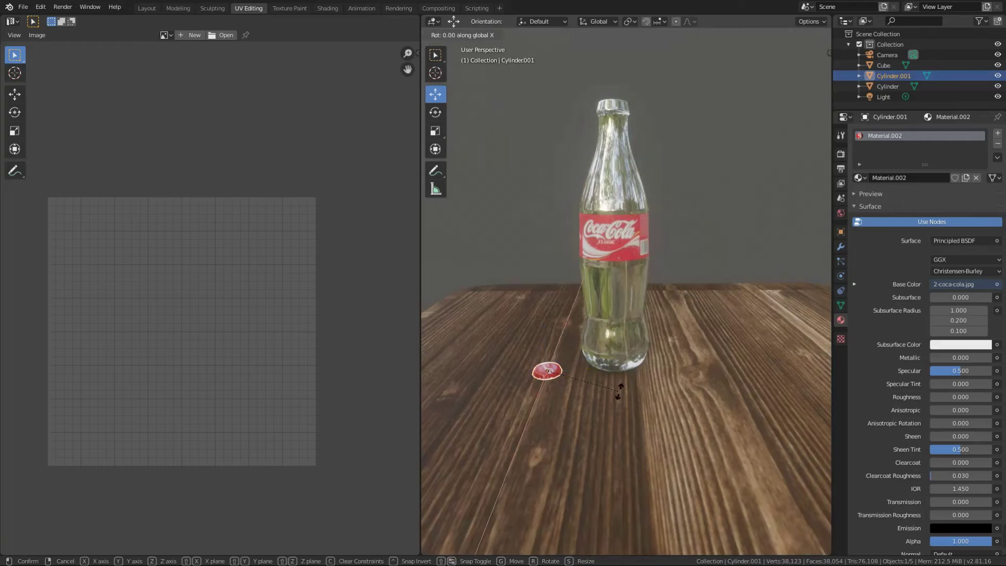
click(621, 322)
key(r)
key(z)
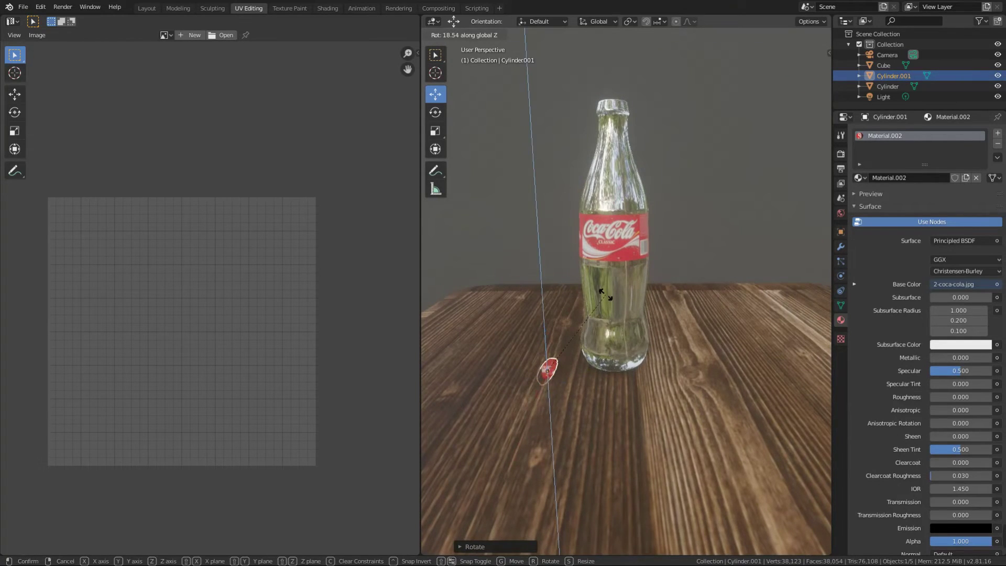
click(534, 241)
Move the cap closer to the bottle along the X and Y axes
key(g)
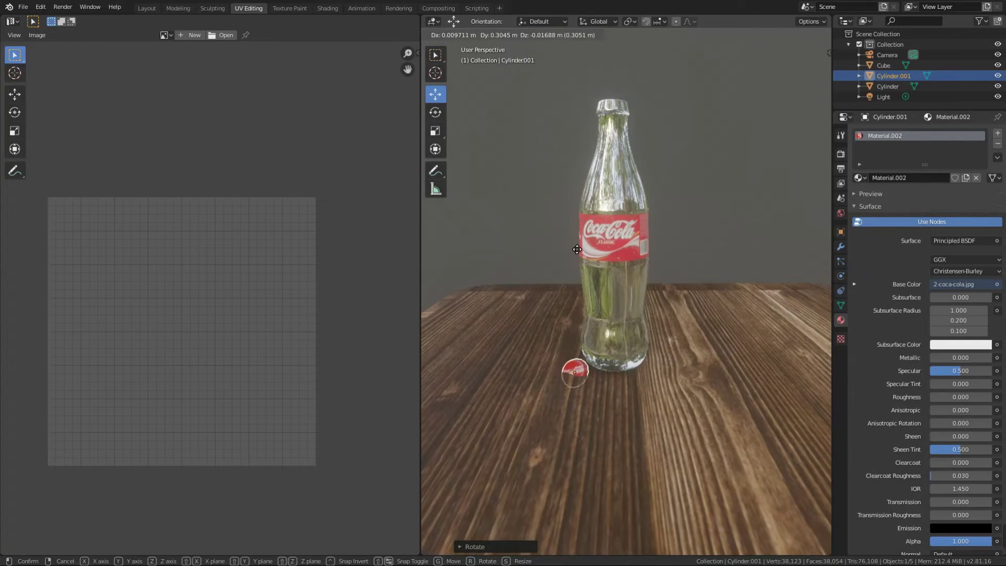
click(571, 246)
key(g)
key(x)
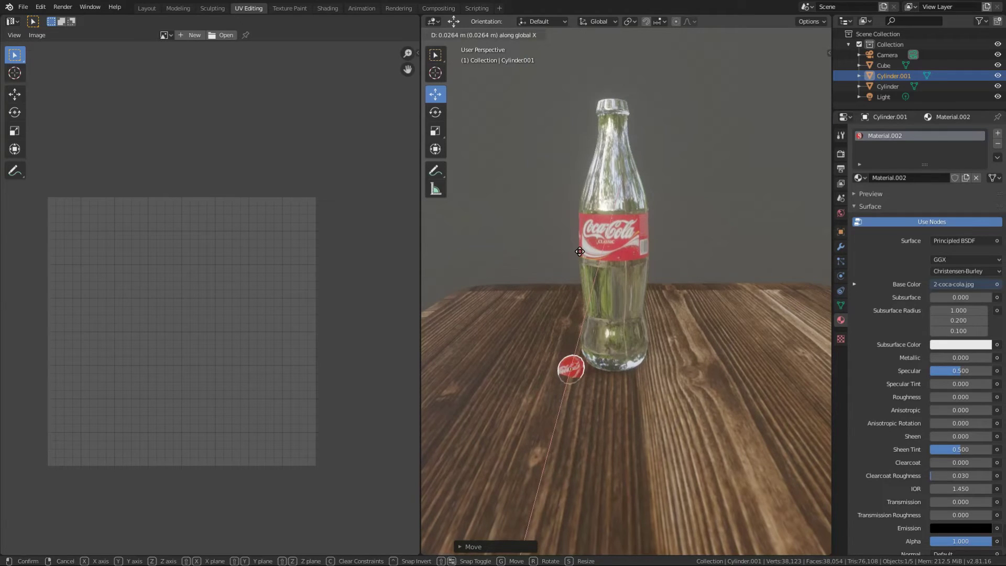
key(y)
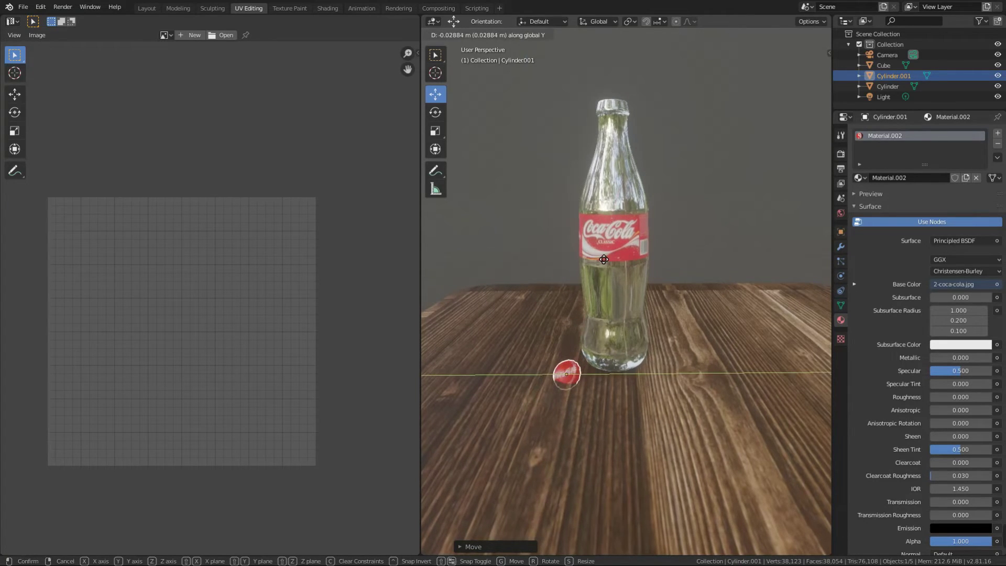
click(622, 263)
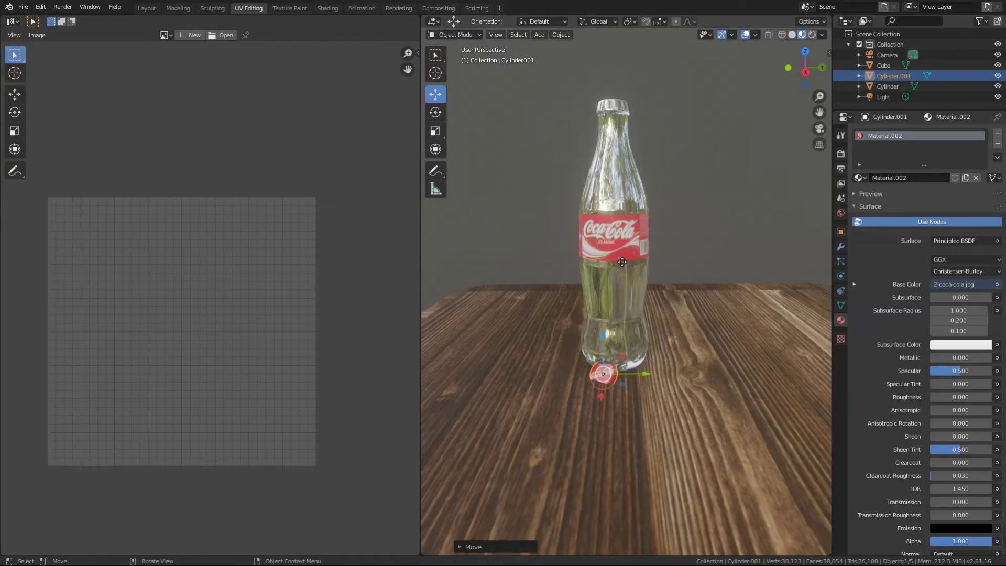
Raise the cap along Z and shift it along X
key(g)
key(z)
click(620, 254)
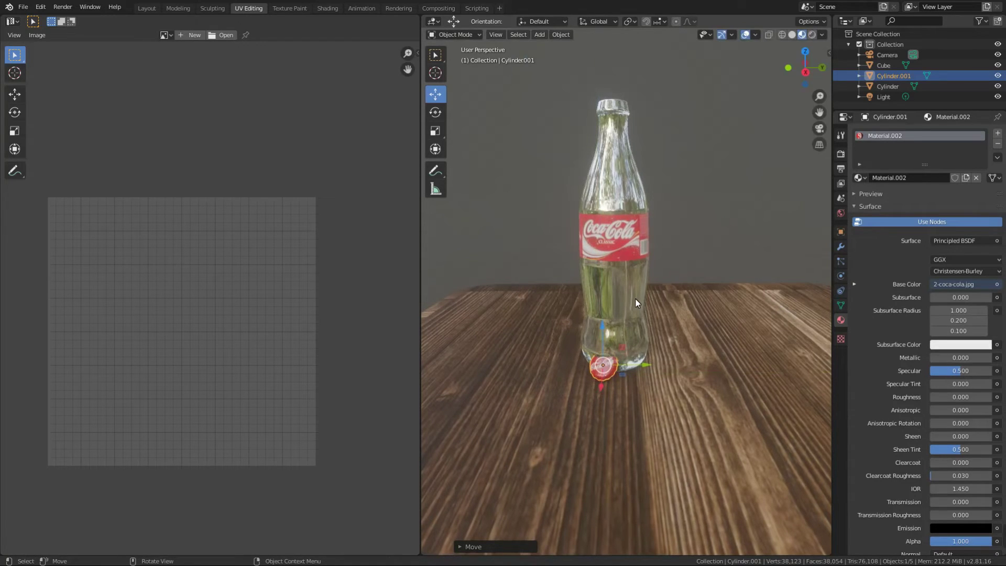
key(g)
key(x)
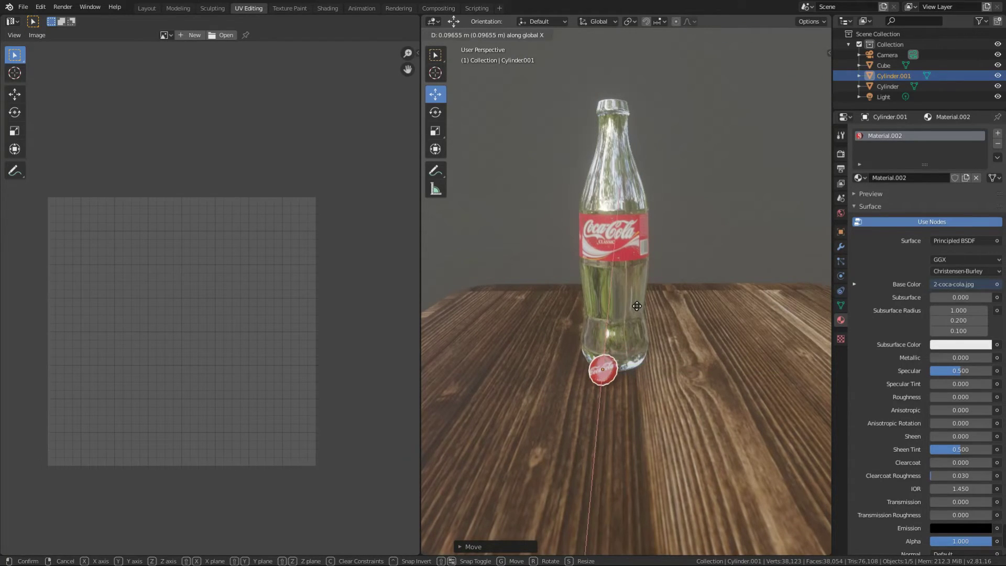
click(636, 306)
Fine-tune the cap's height and X position so it rests against the bottle base
mouse_move(637, 306)
middle_down()
mouse_move(586, 306)
mouse_move(600, 307)
middle_up()
scroll(600, 307, up, 3)
scroll(600, 307, up, 2)
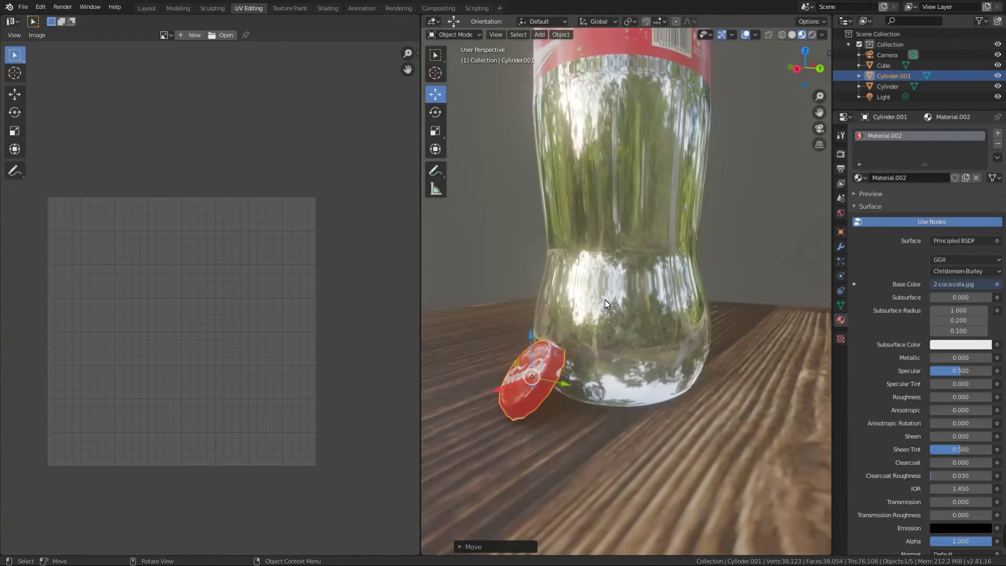
key(g)
key(z)
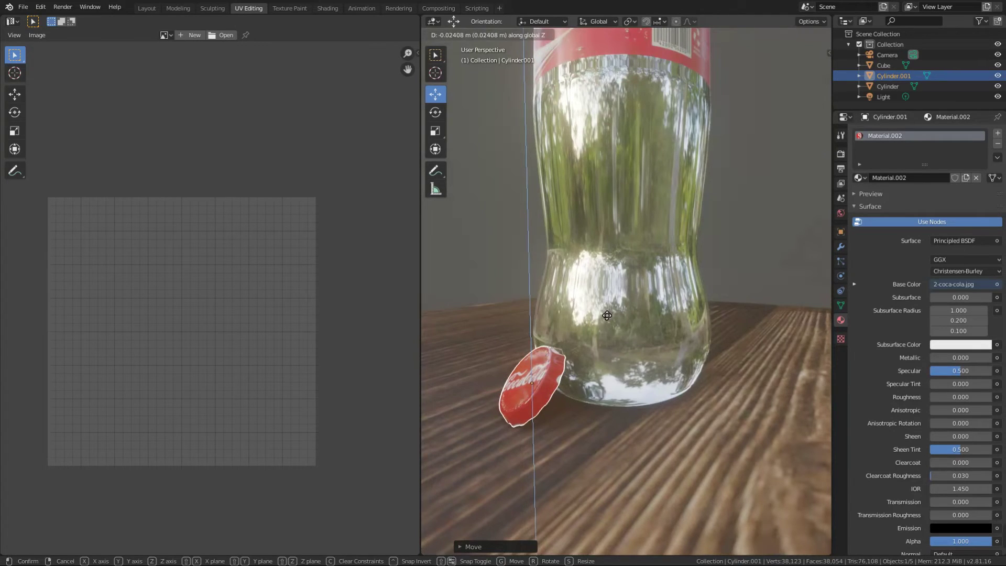
click(606, 315)
key(g)
key(x)
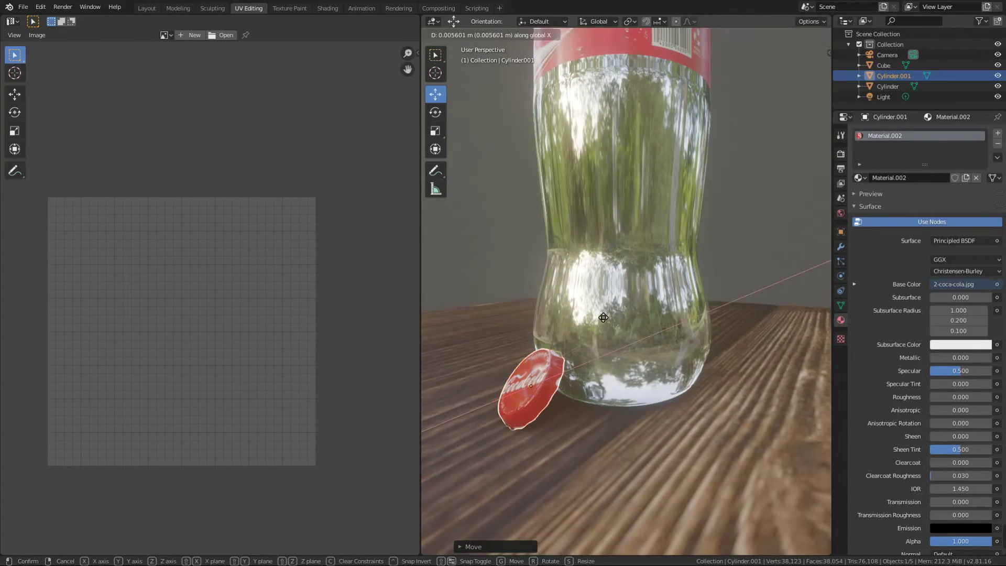
click(603, 317)
Deselect everything and check the cap's placement through the scene camera
key(a)
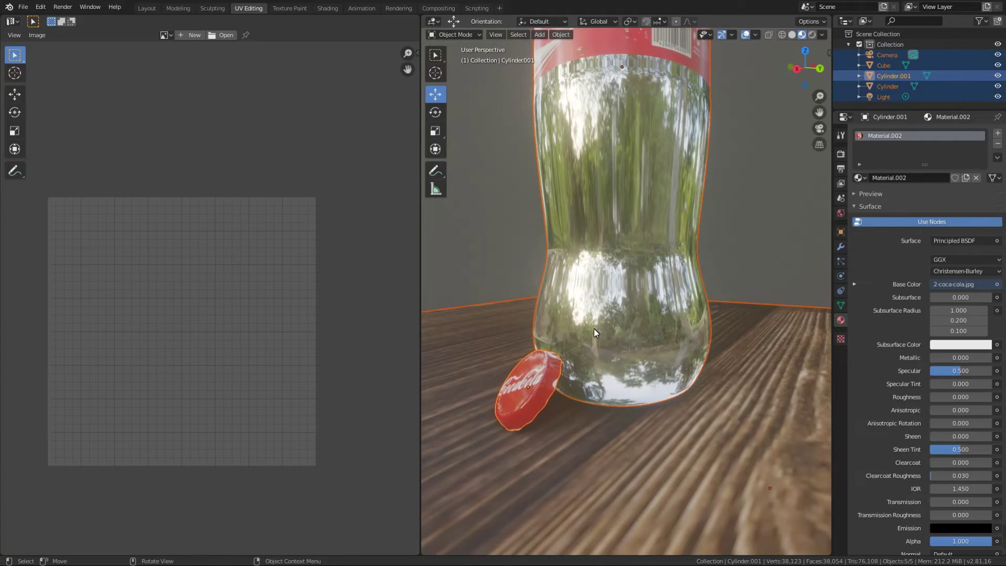
key(alt+a)
middle_drag(593, 328, 706, 313)
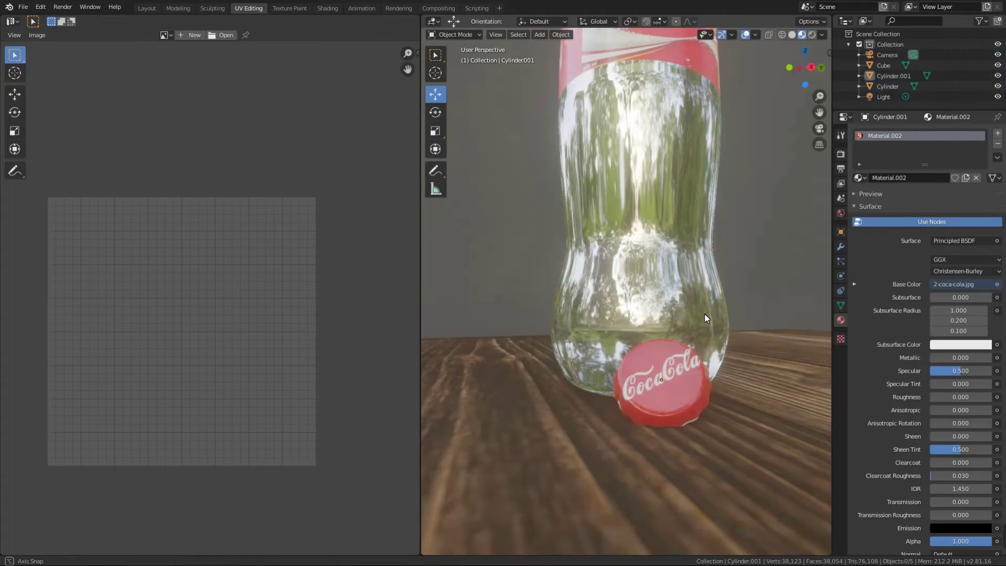
key(KP_0)
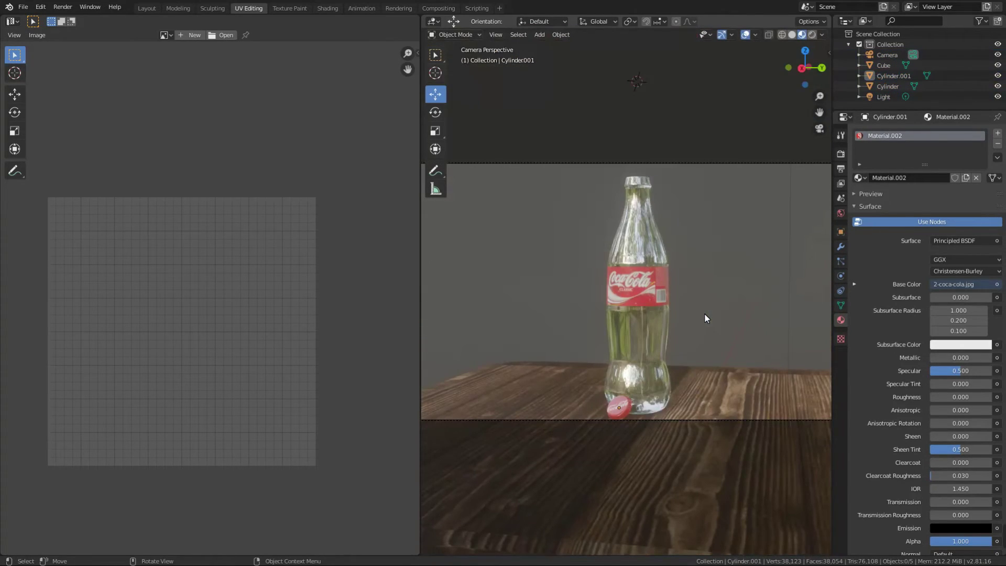
scroll(670, 402, down, 2)
Set the camera's X rotation to 86.6° in the sidebar and view through it
click(670, 397)
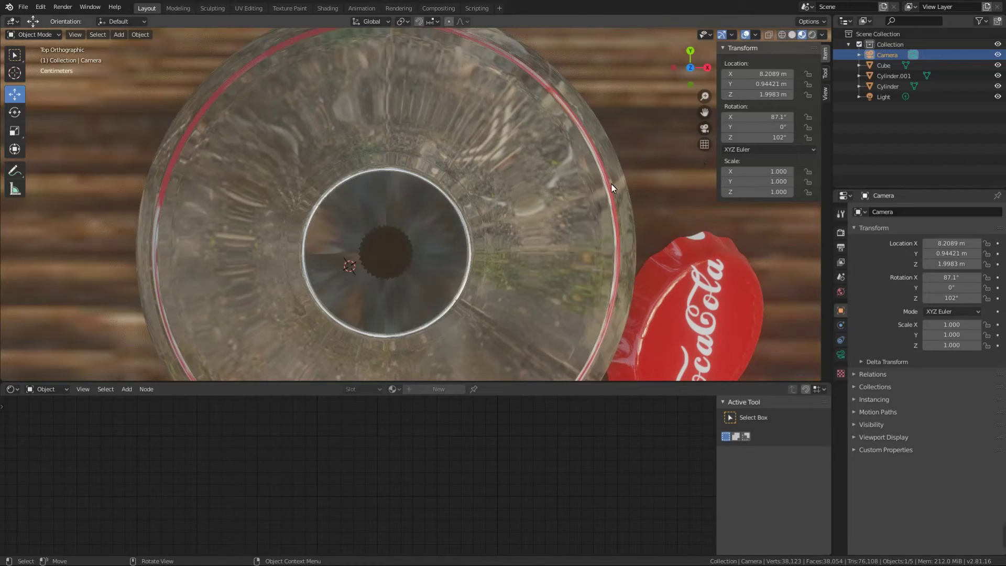
key(KP_0)
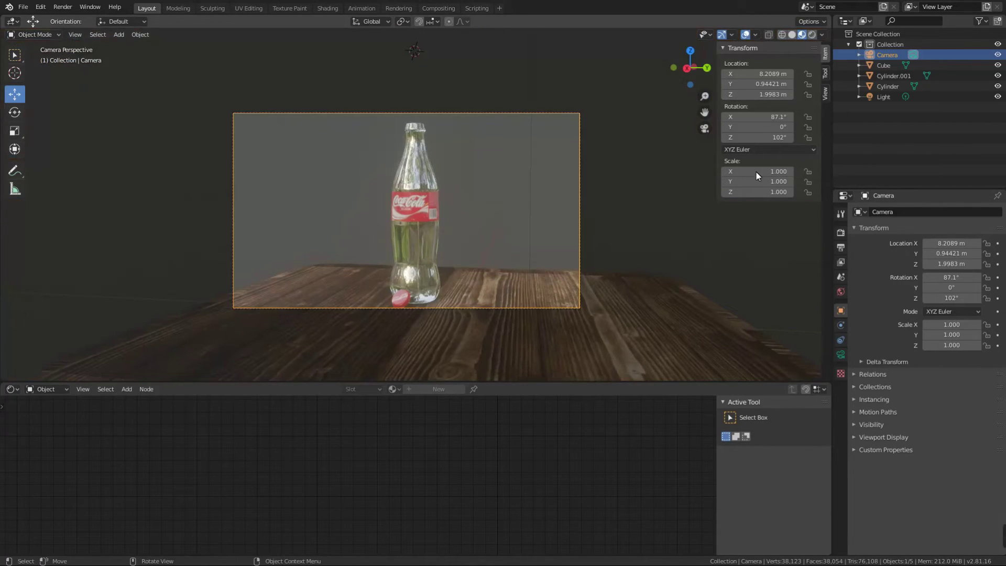
click(726, 116)
text(87)
key(Return)
drag(725, 117, 721, 117)
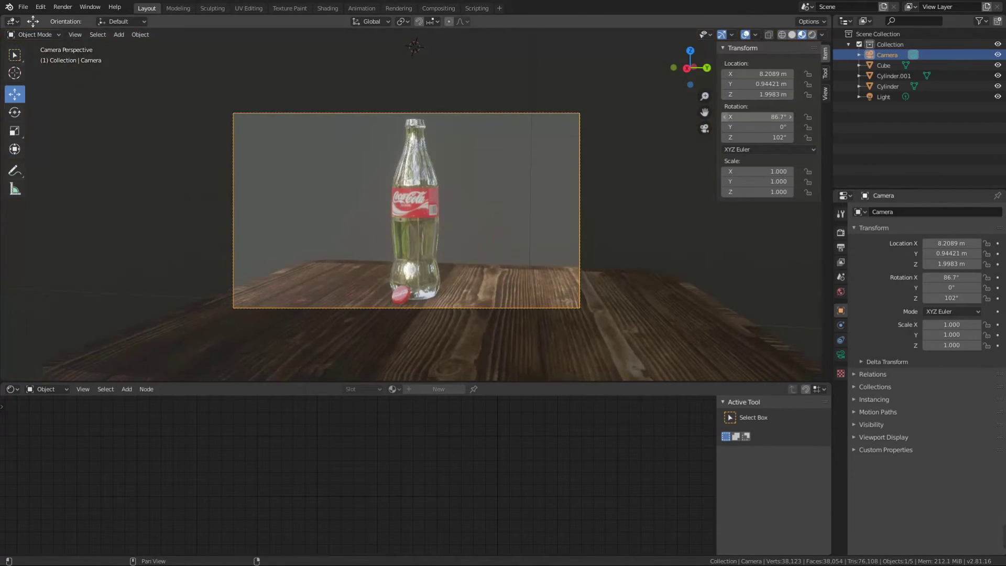
scroll(404, 268, up, 2)
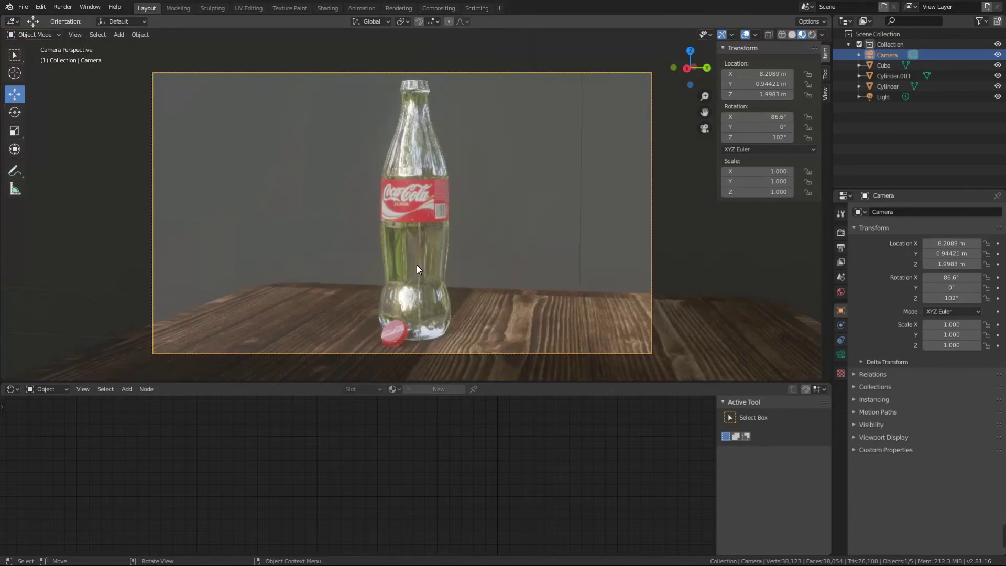
click(451, 300)
Switch the viewport to Rendered shading and raise render samples from 64 to 71
key(z)
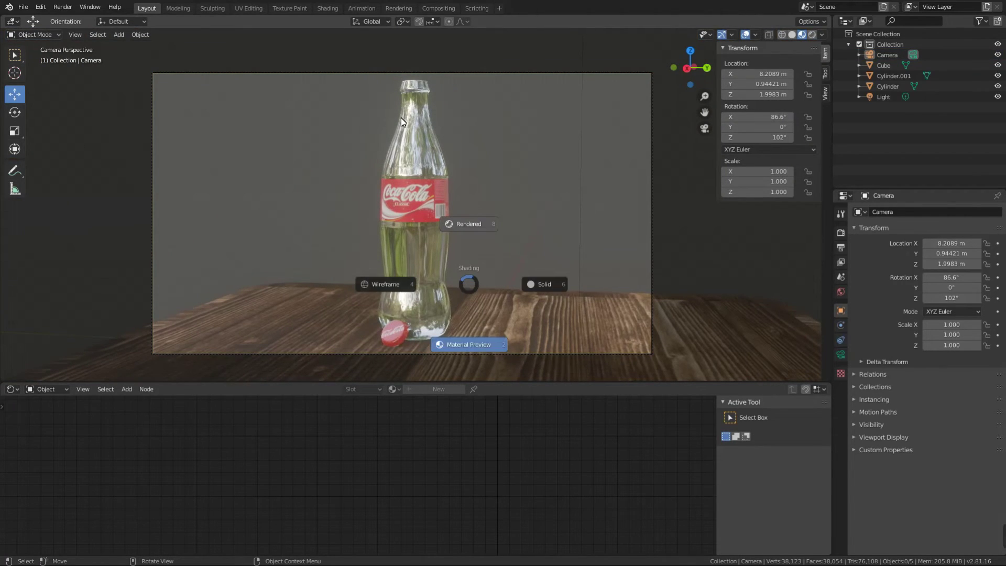
click(475, 222)
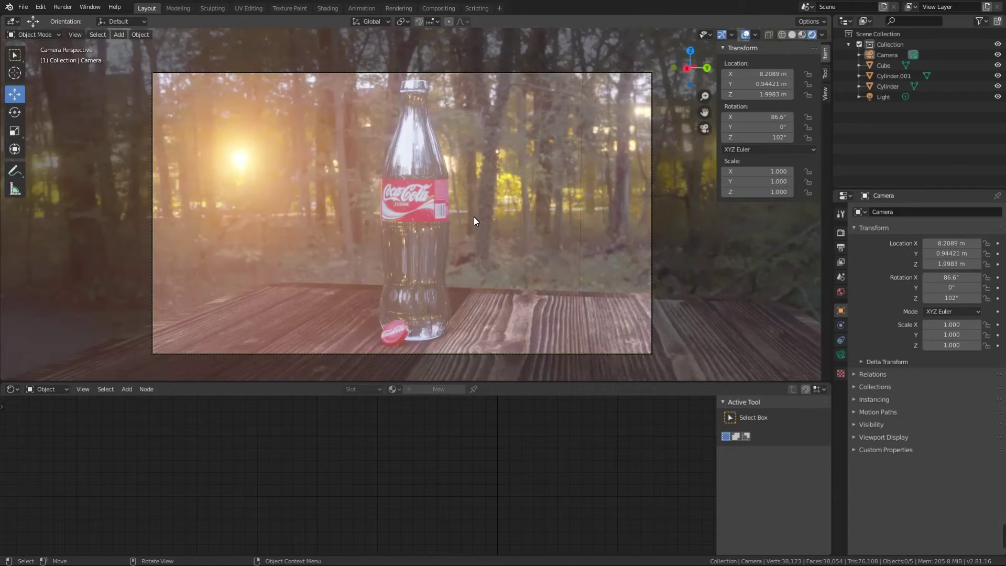
click(840, 215)
click(840, 233)
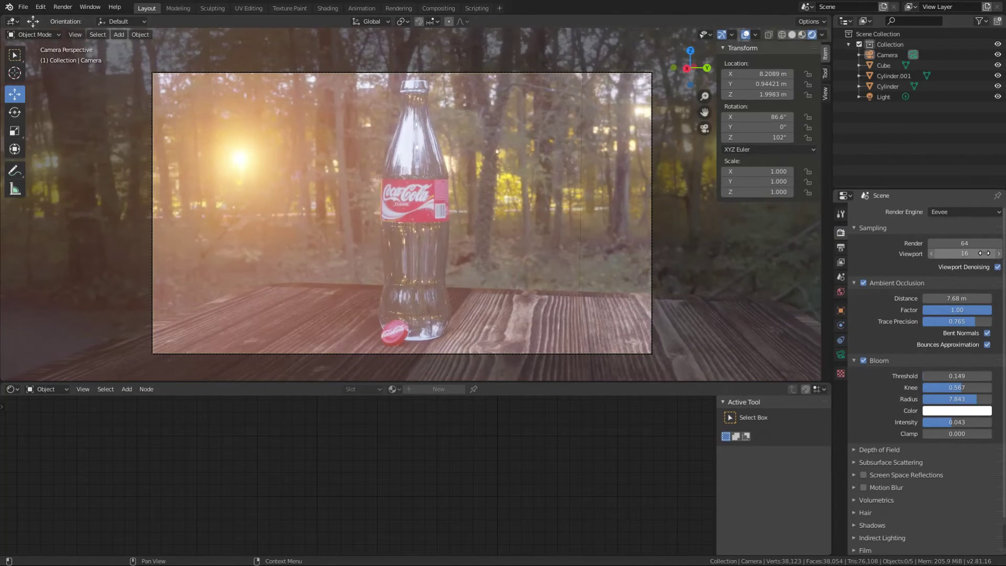
drag(999, 241, 1004, 242)
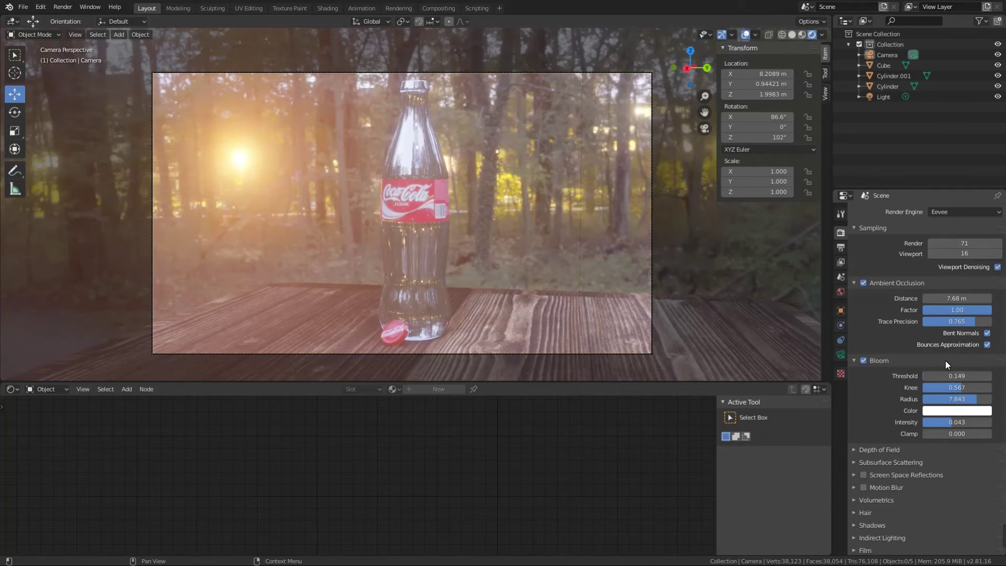
Enable screen space reflections and motion blur, and tweak the shadow settings
click(864, 475)
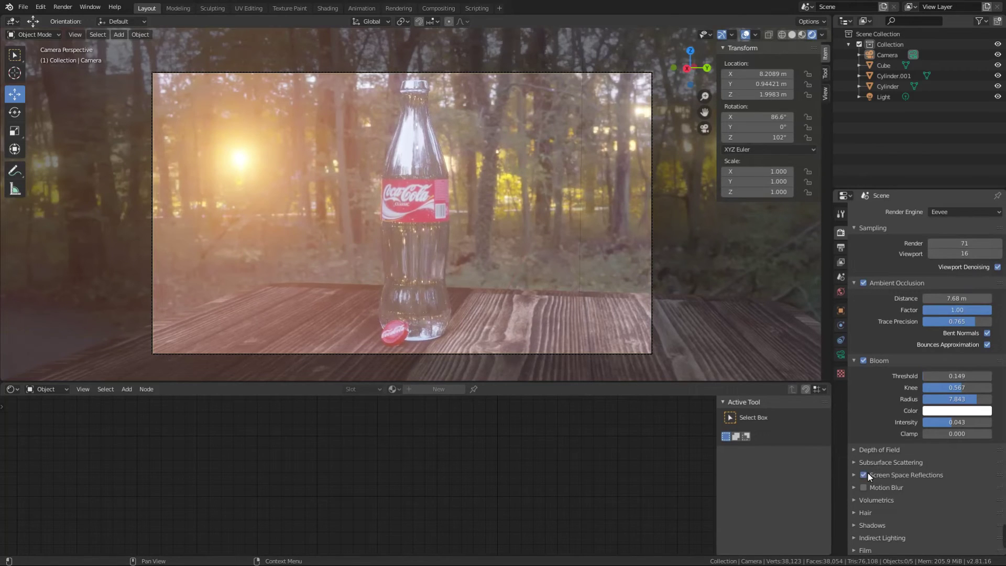
scroll(883, 475, down, 1)
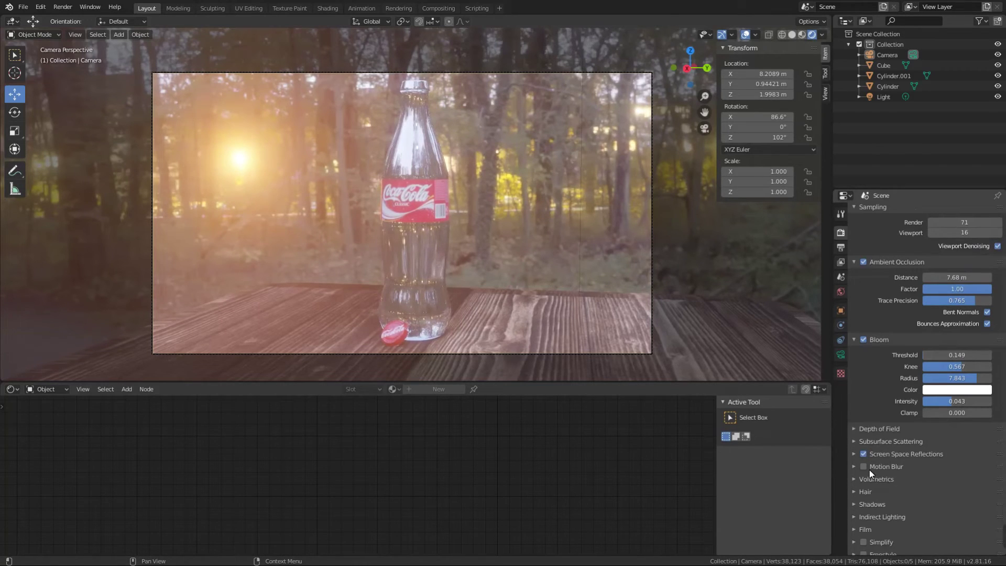
click(864, 467)
scroll(886, 493, down, 1)
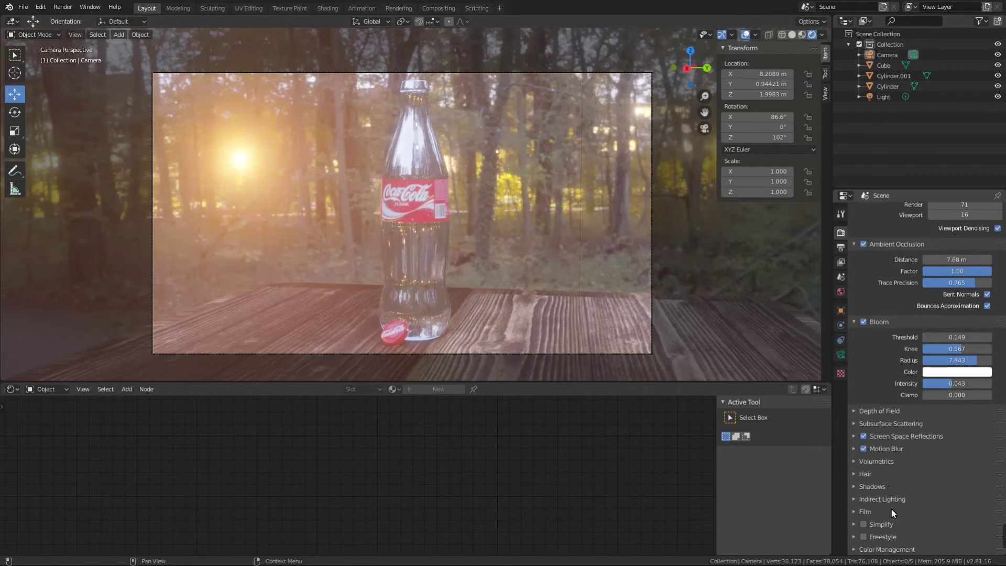
click(876, 492)
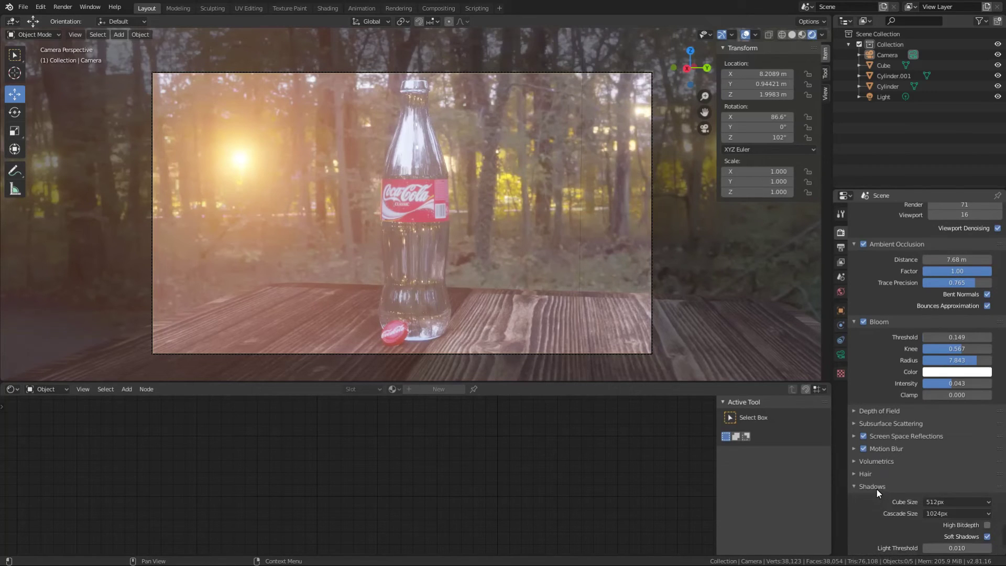
scroll(878, 476, down, 3)
mouse_move(957, 485)
mouse_down()
mouse_move(985, 485)
mouse_move(948, 485)
mouse_up()
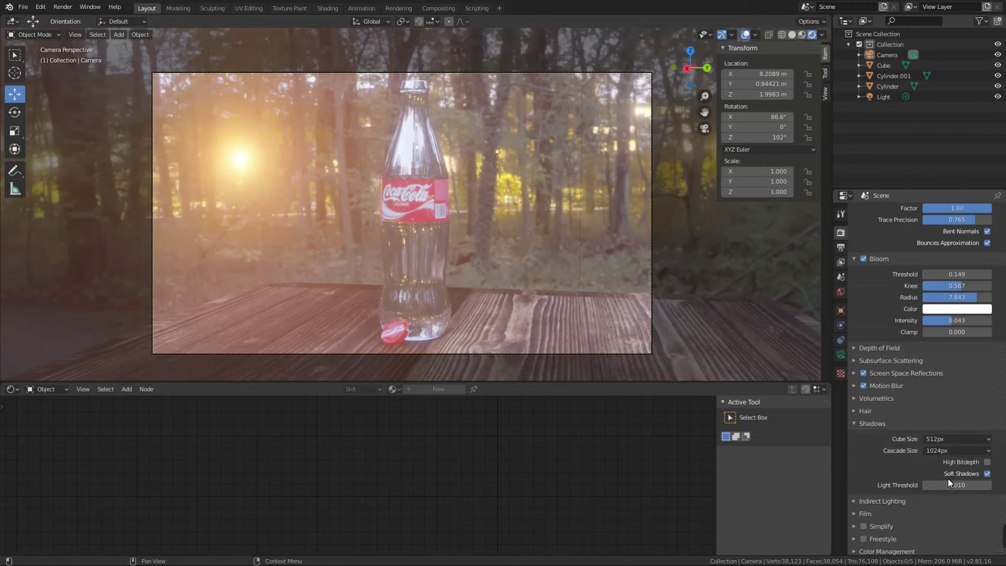
click(986, 462)
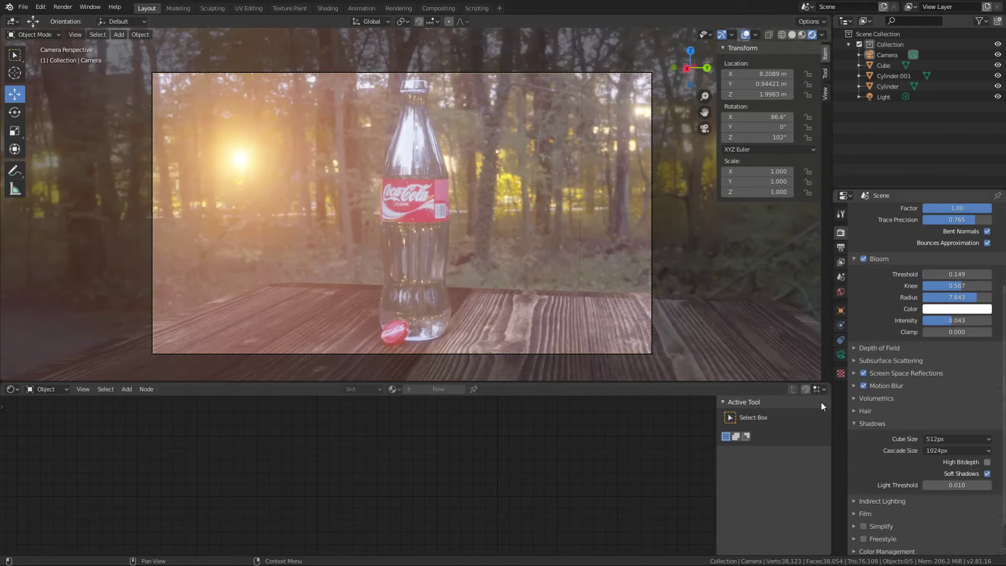
Set screen space reflection max roughness 1.000, thickness 0.55 m and clamp 14.900
click(866, 410)
click(863, 410)
click(882, 386)
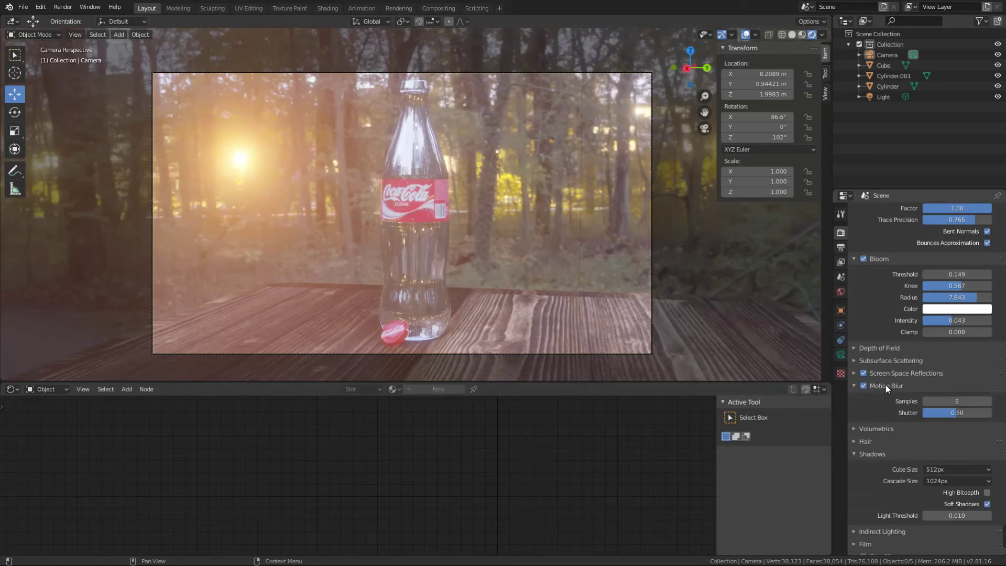
click(879, 372)
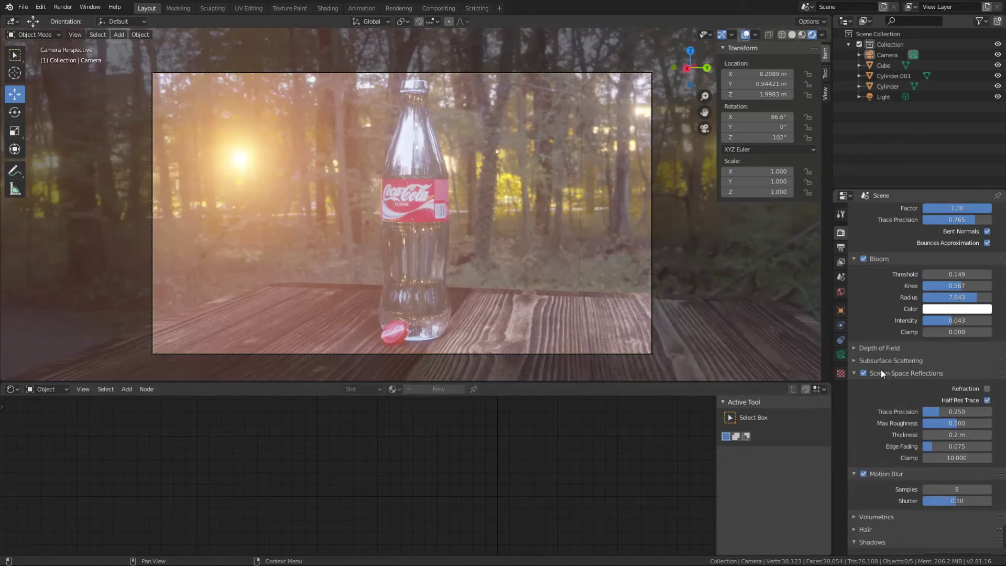
mouse_move(946, 412)
mouse_down()
mouse_move(989, 411)
mouse_move(941, 411)
mouse_move(932, 423)
mouse_move(992, 423)
mouse_move(923, 423)
mouse_move(992, 423)
mouse_up()
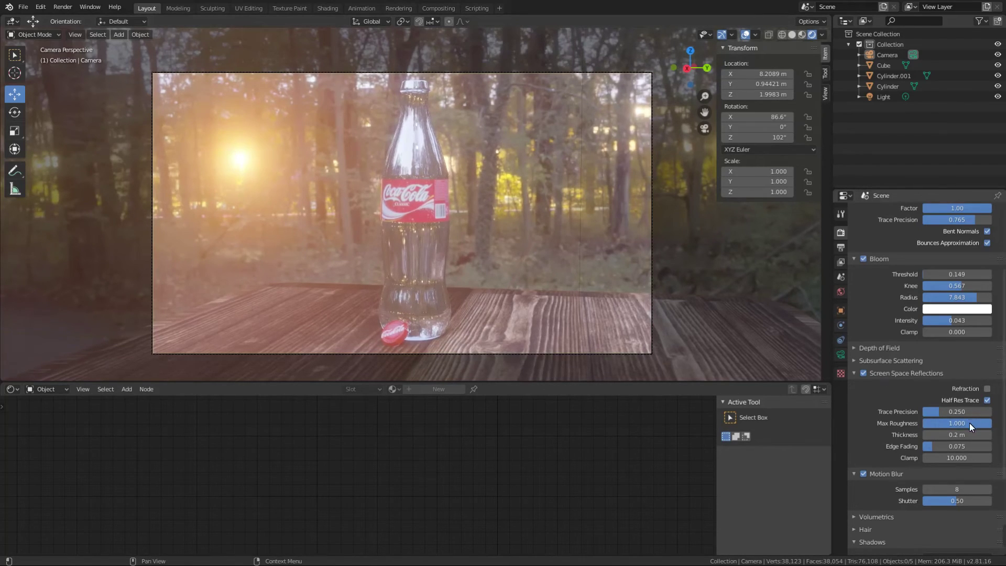
mouse_move(970, 423)
mouse_down()
mouse_move(923, 423)
mouse_move(992, 423)
mouse_move(969, 434)
mouse_move(979, 434)
mouse_move(981, 458)
mouse_up()
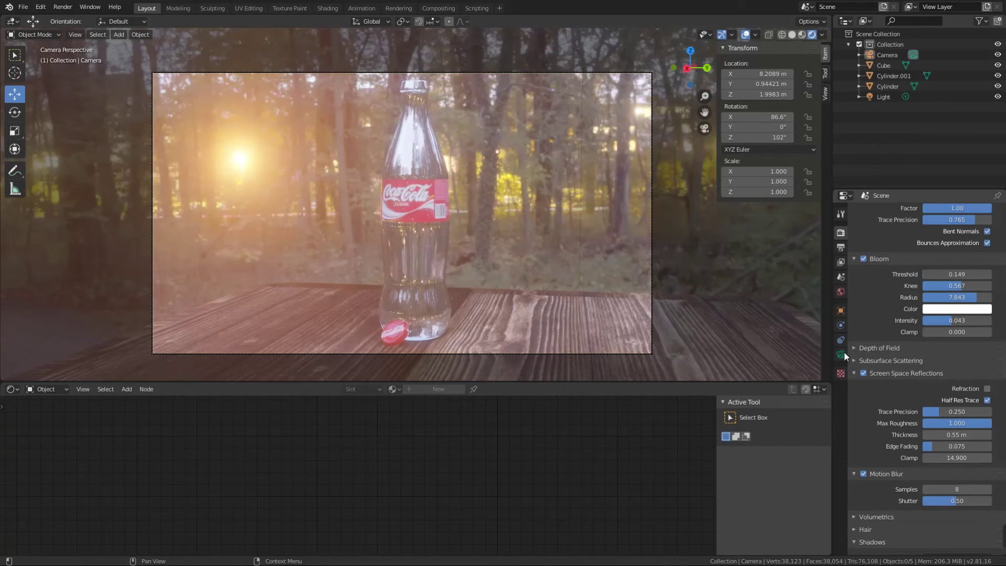
mouse_move(470, 246)
middle_down()
mouse_move(517, 261)
mouse_move(354, 176)
middle_up()
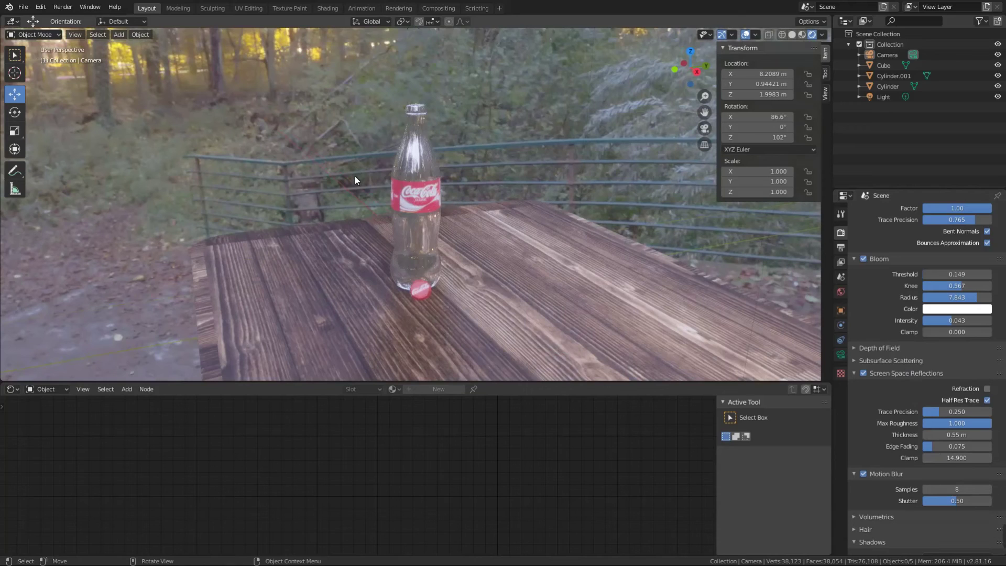
Add an irradiance volume light probe, lower it around the bottle and enlarge it
click(300, 296)
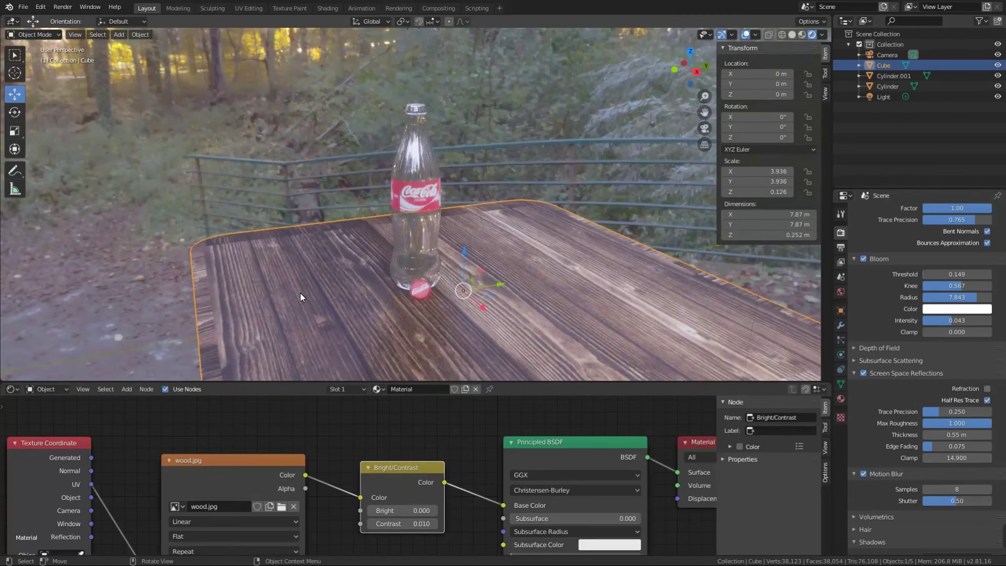
key(shift+a)
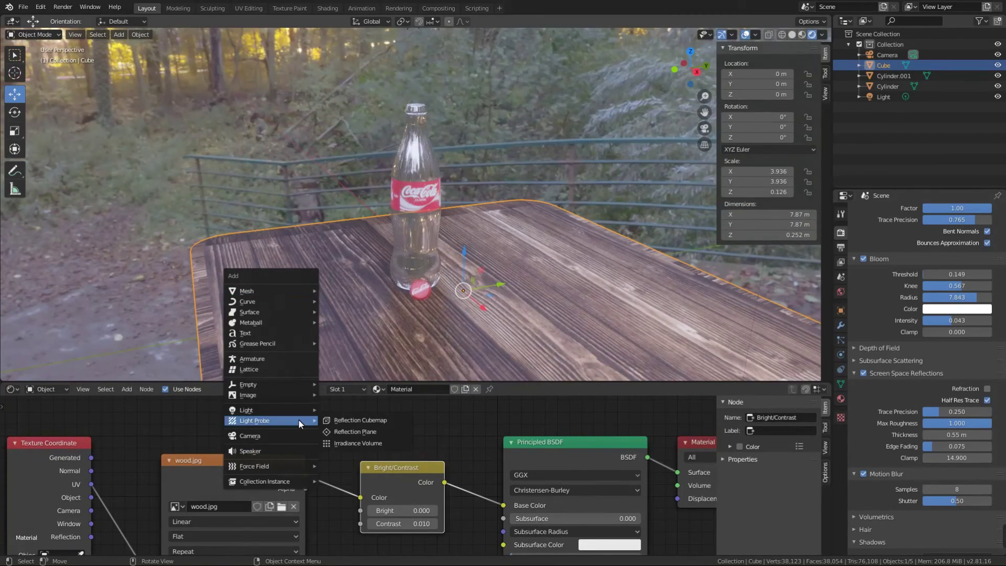
click(348, 443)
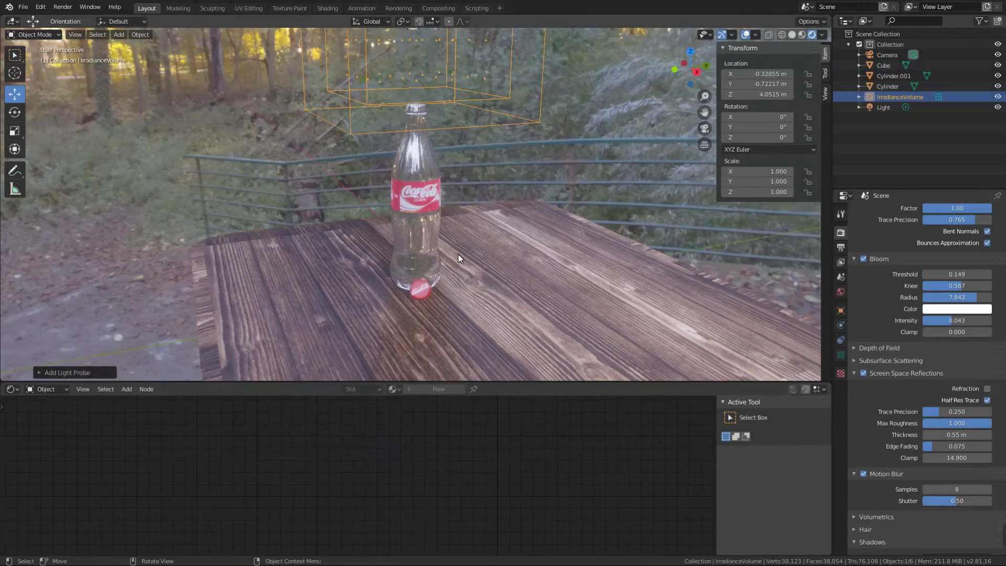
key(g)
click(440, 131)
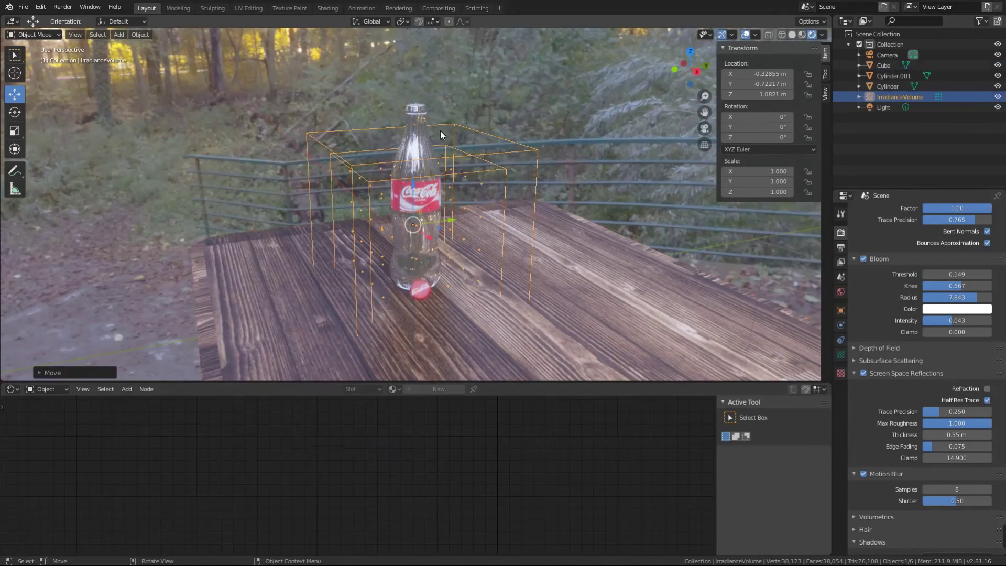
scroll(440, 131, down, 3)
key(s)
click(271, 256)
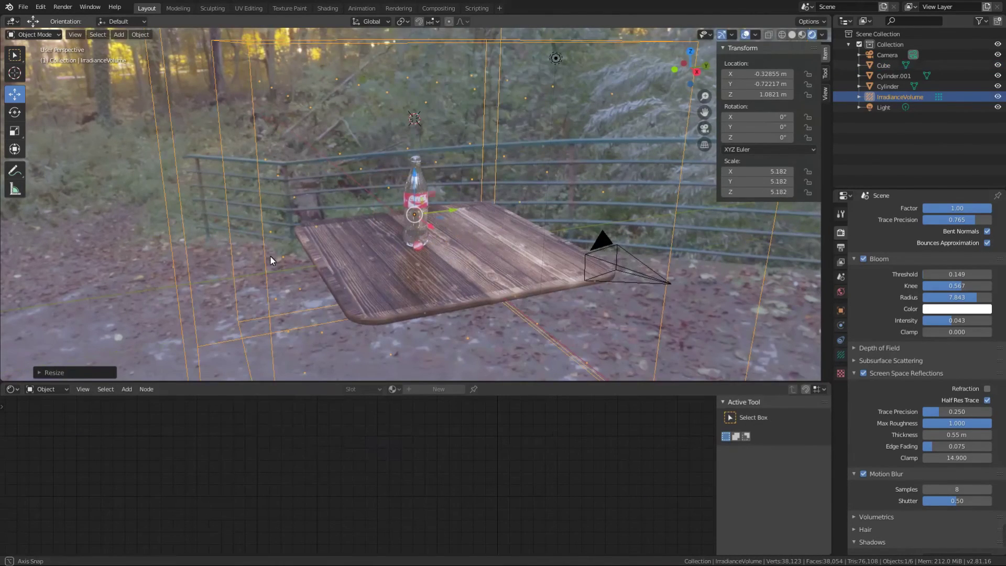
middle_drag(270, 257, 398, 251)
Flatten the irradiance volume's height by scaling it along Z
key(s)
key(z)
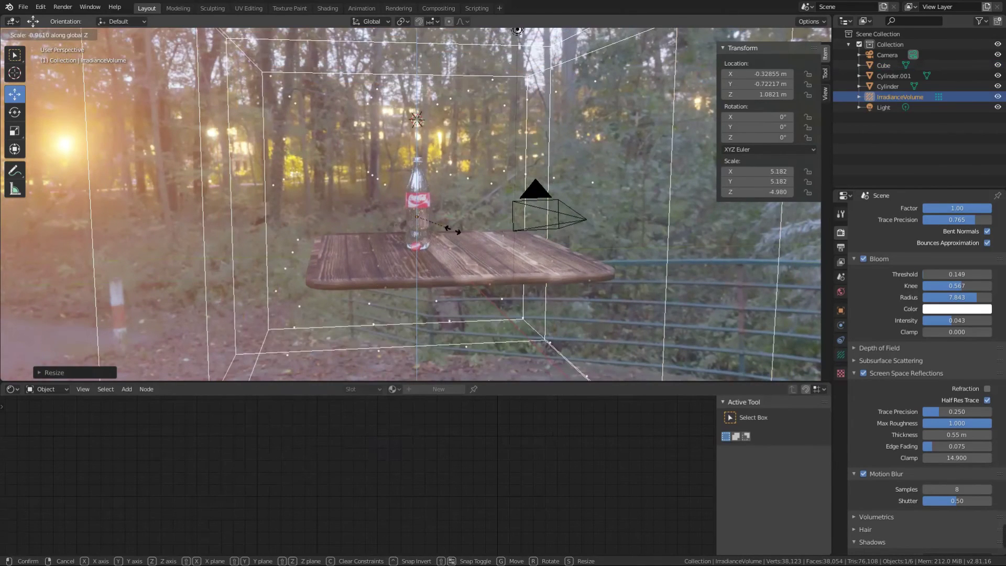
click(434, 221)
middle_drag(434, 221, 425, 207)
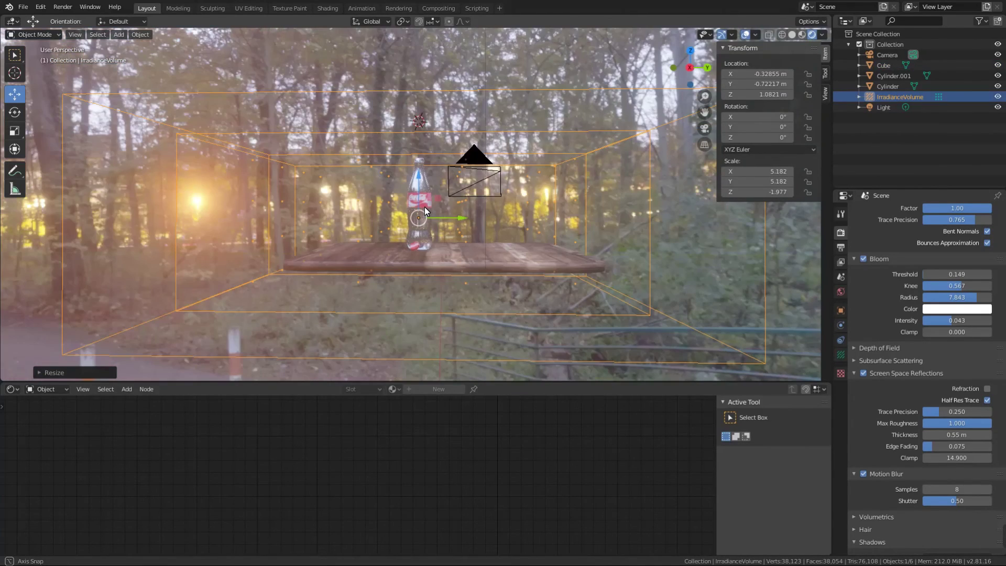
key(a)
key(alt+a)
Scale the volume to 6.290 × 6.290 × -2.399 and shift it along X to 2.1276 m
mouse_move(486, 233)
middle_down()
mouse_move(631, 256)
mouse_move(609, 244)
mouse_move(564, 250)
middle_up()
click(572, 252)
key(s)
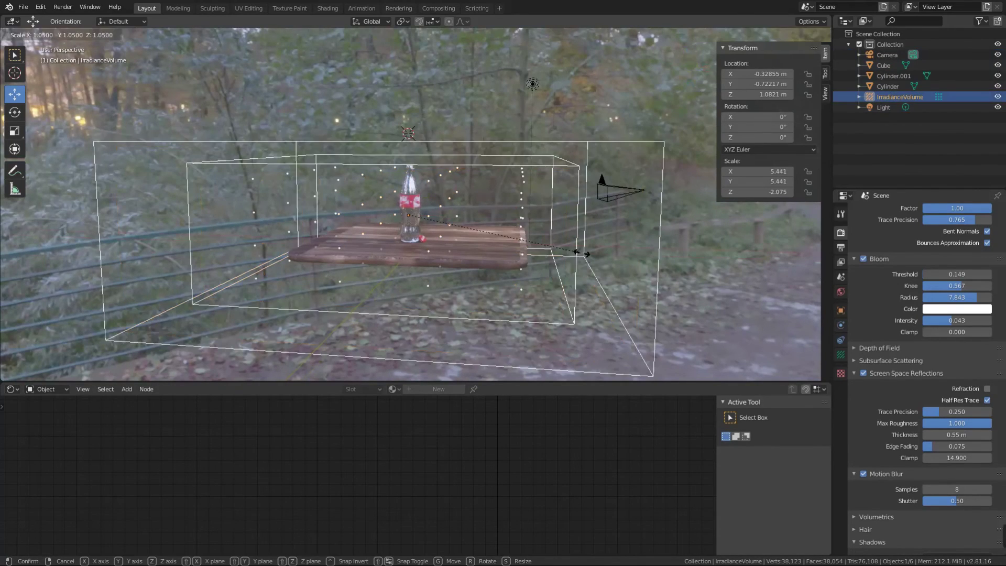
click(608, 259)
key(g)
key(x)
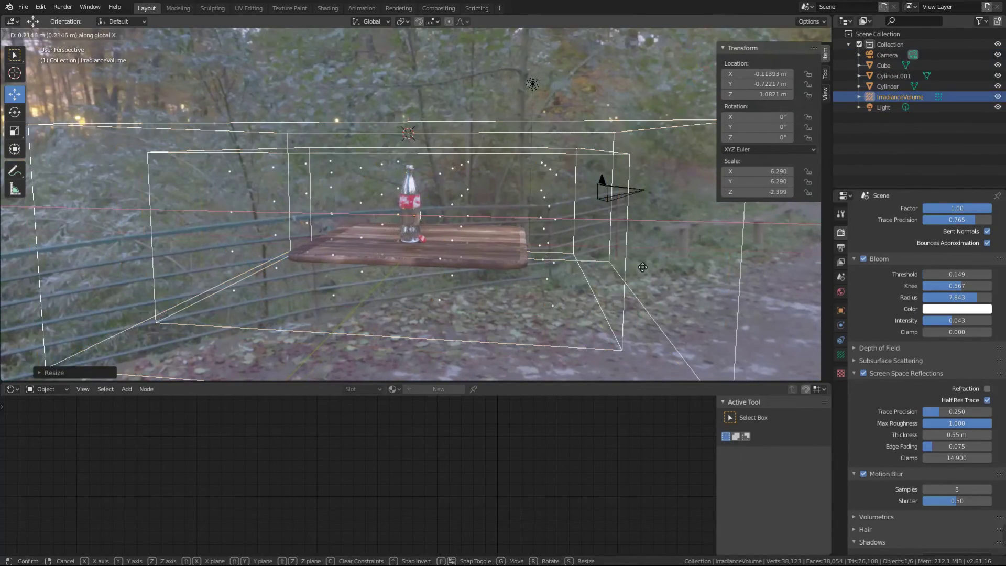
click(696, 257)
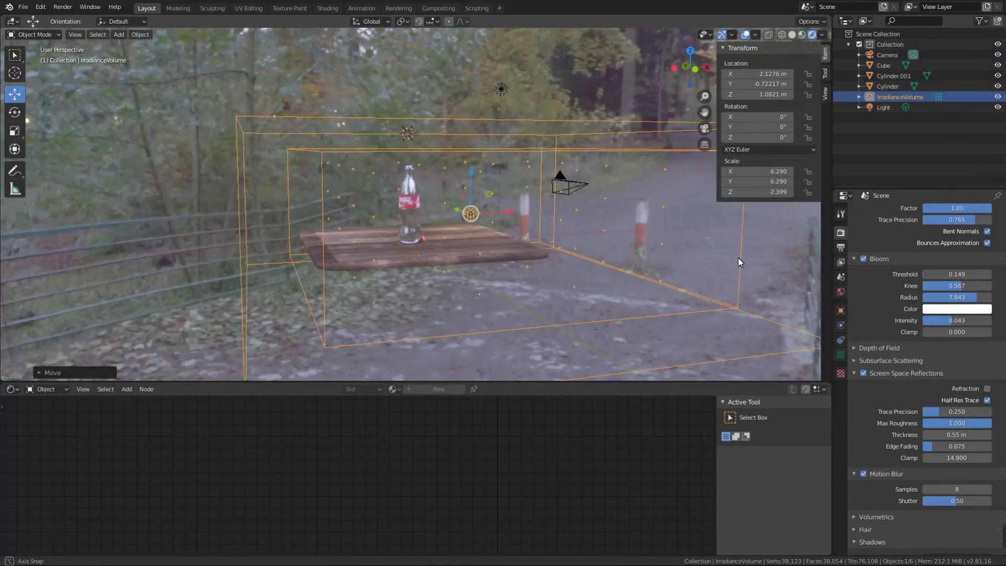
mouse_move(709, 258)
middle_down()
mouse_move(457, 279)
mouse_move(413, 299)
mouse_move(398, 279)
middle_up()
click(458, 278)
Bake indirect lighting into a 64-sample light cache and view through the camera
scroll(397, 279, up, 3)
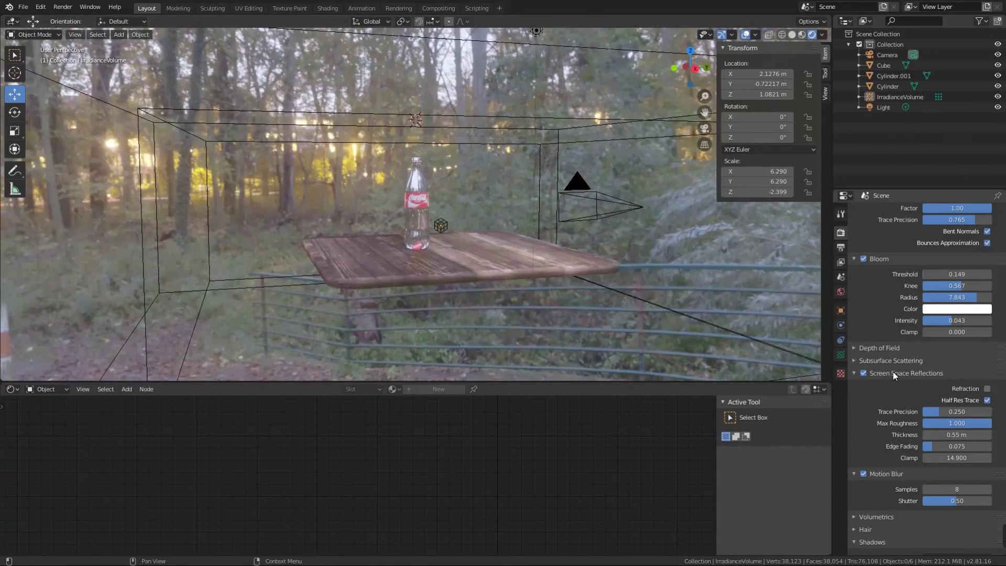
scroll(893, 324, up, 2)
scroll(883, 332, down, 2)
scroll(876, 383, down, 5)
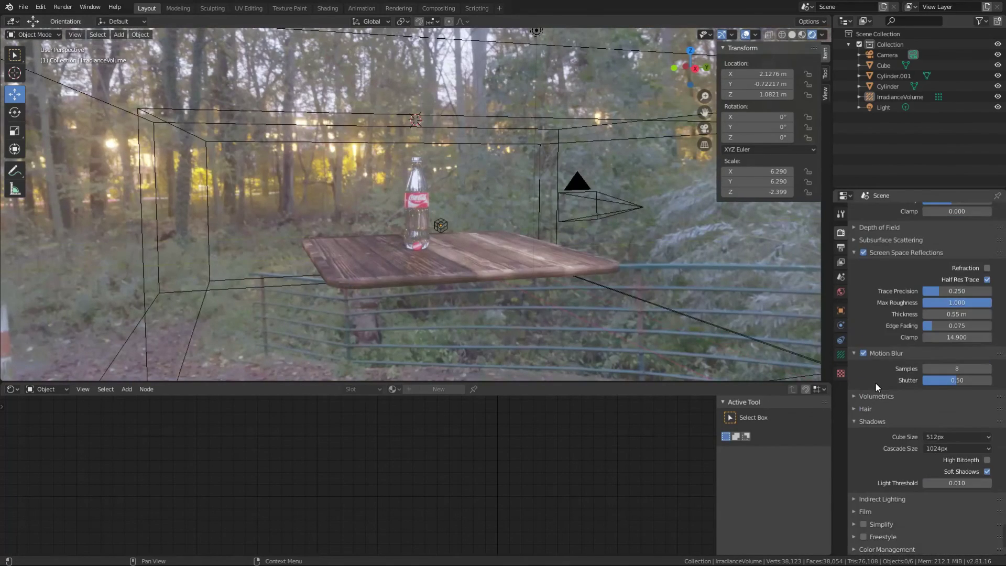
click(893, 500)
scroll(894, 502, down, 5)
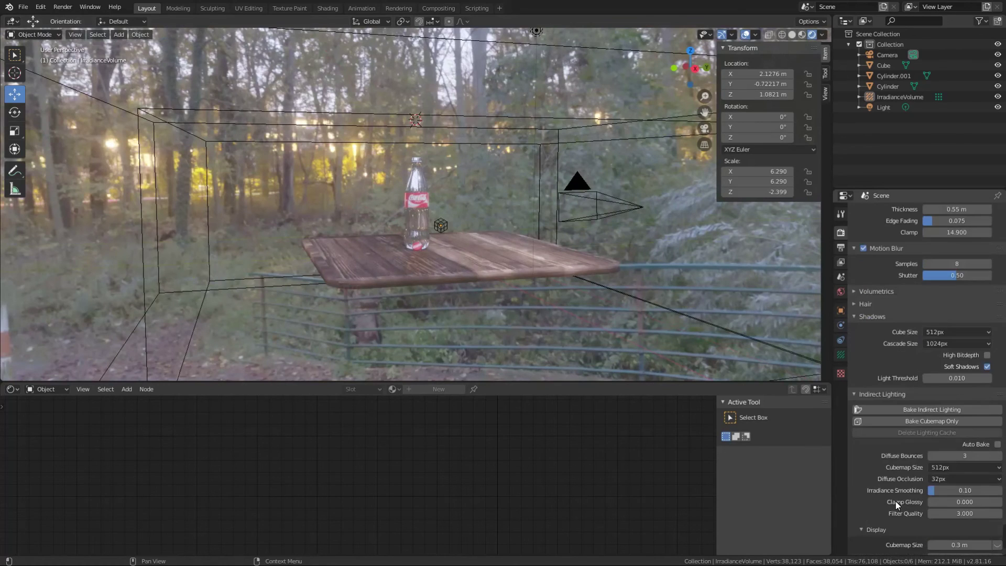
click(907, 421)
key(KP_0)
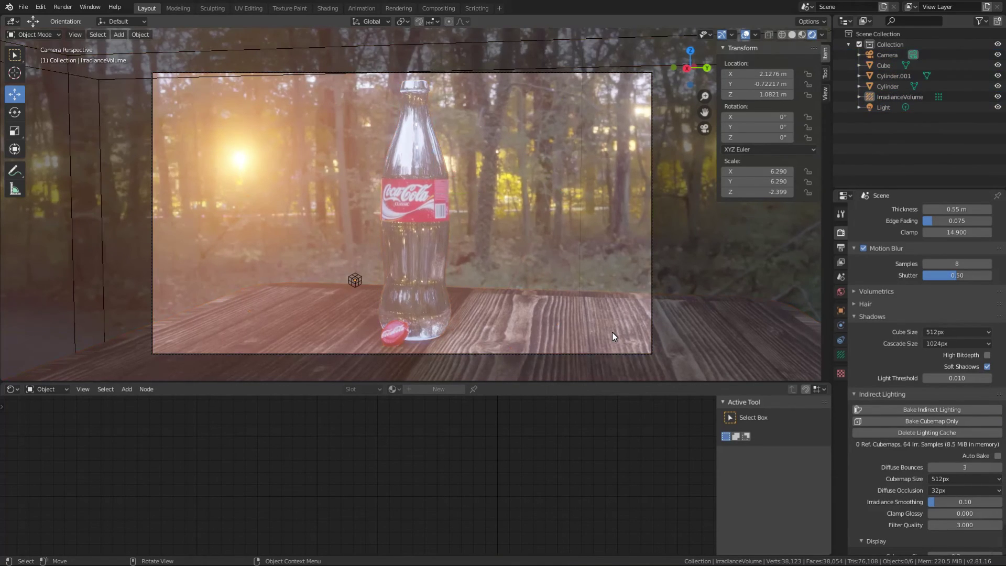
Cancel the save dialog and render the final image with F12
key(ctrl+s)
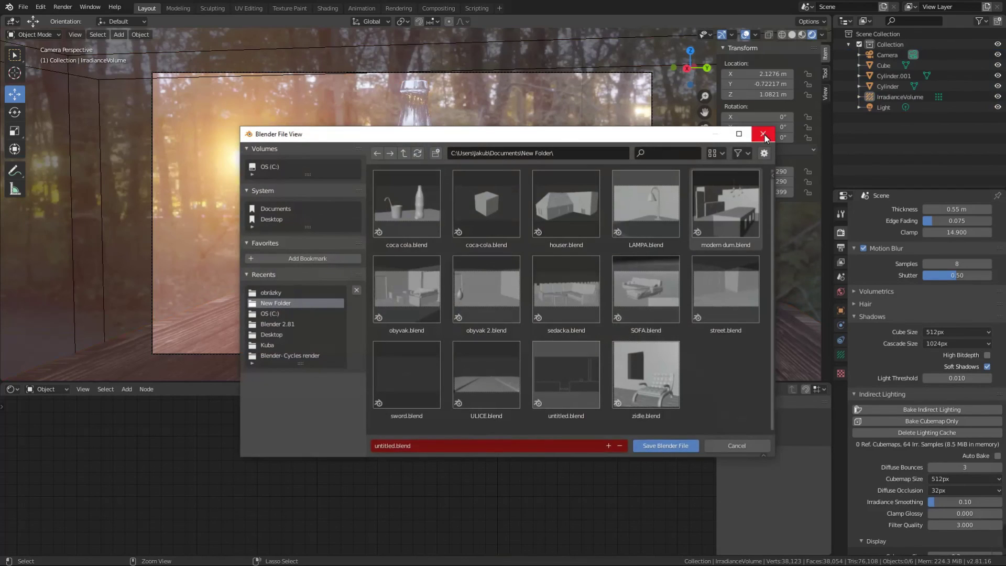
click(764, 134)
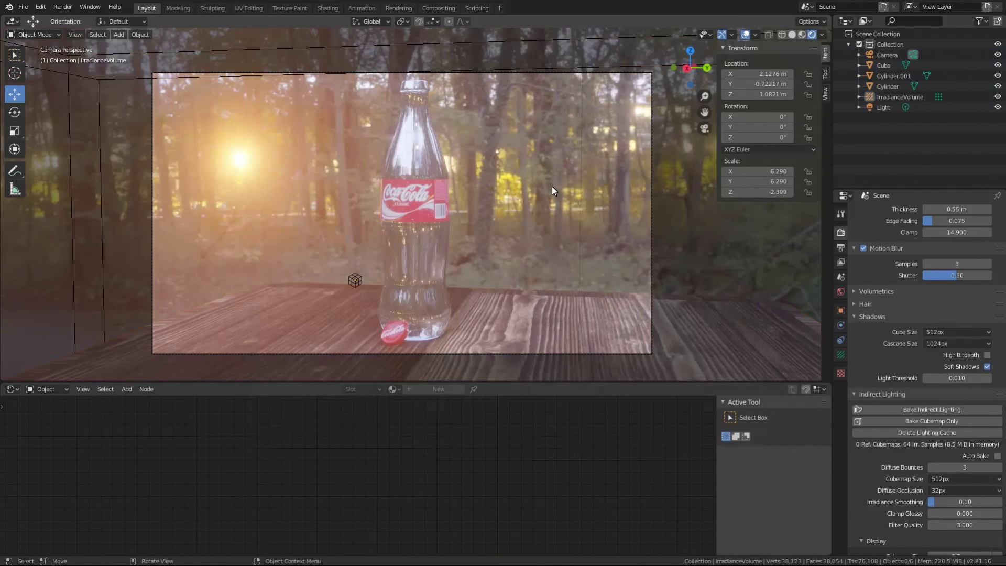
key(F12)
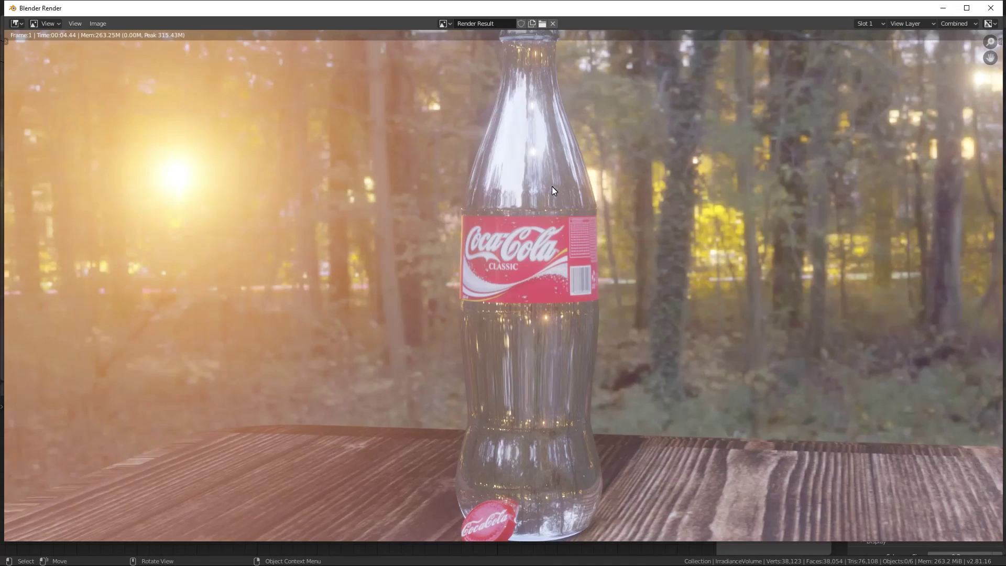
Inspect the rendered bottle-and-cap image and bring up its image-saving options
scroll(586, 189, down, 2)
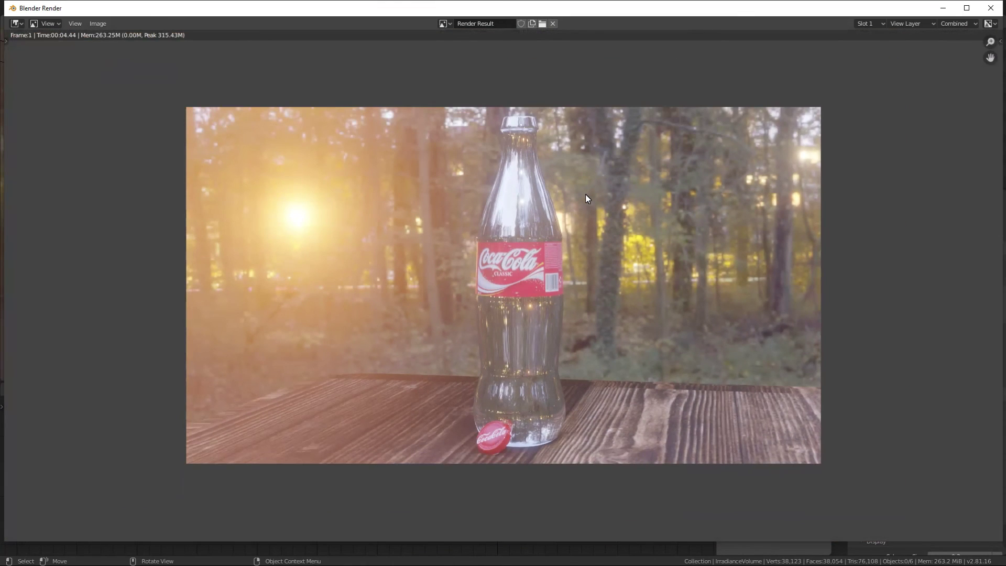
scroll(586, 195, up, 1)
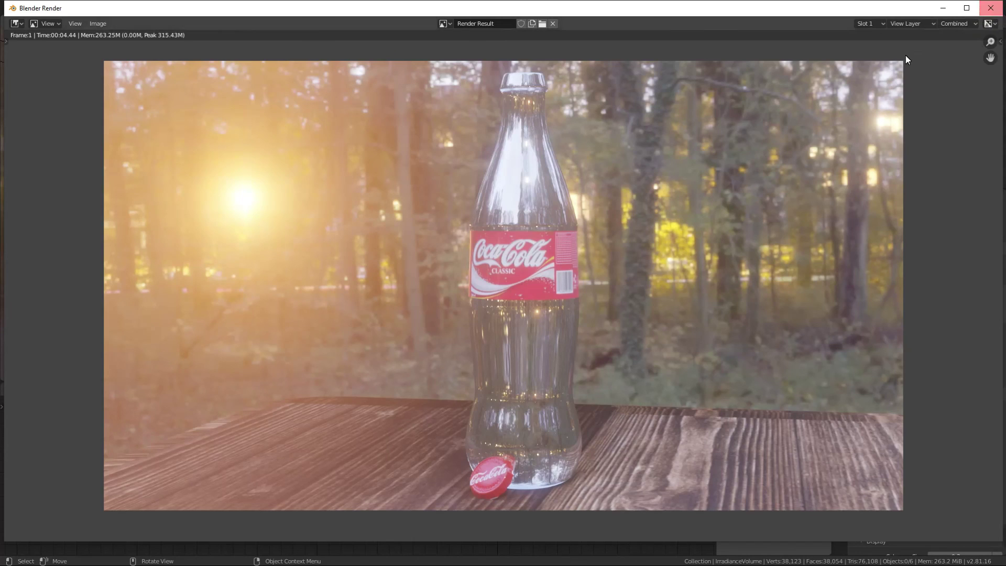
click(98, 23)
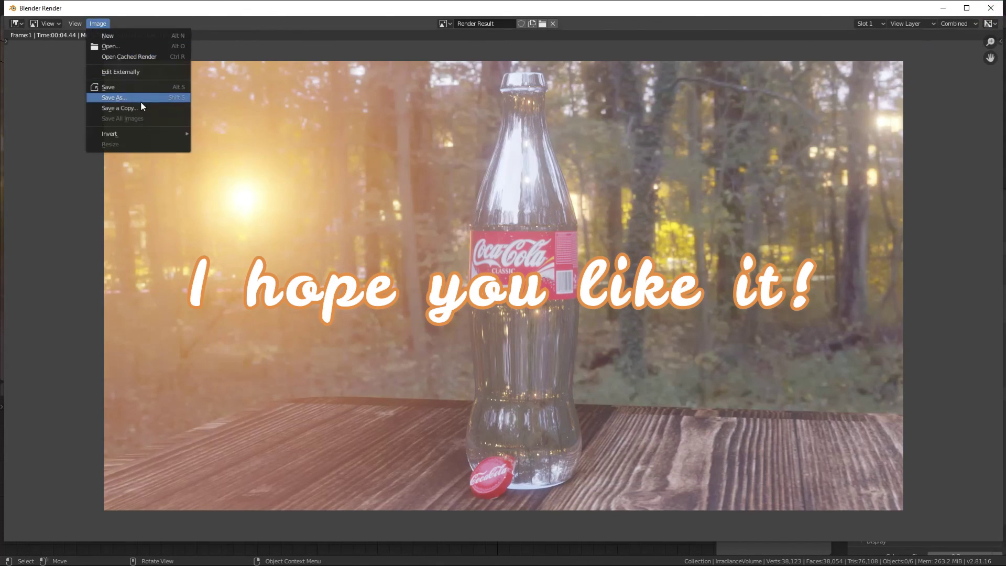